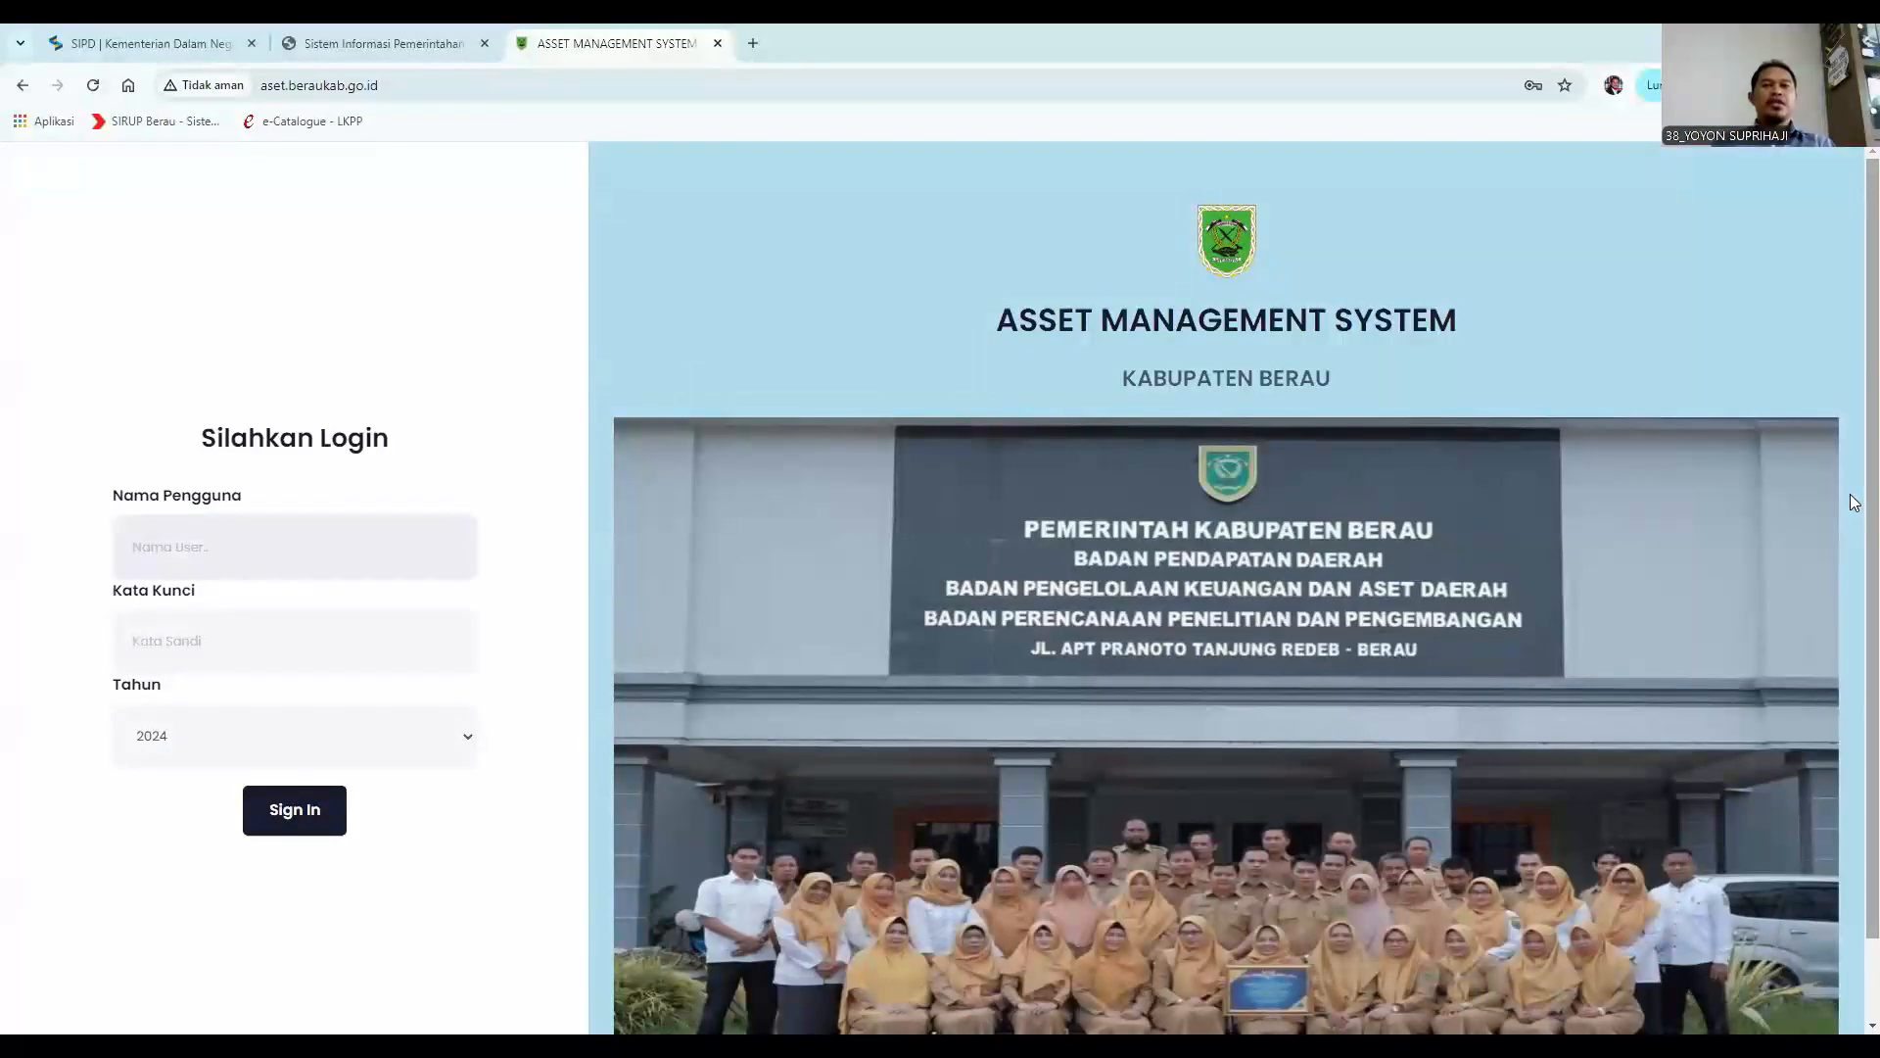
Sign in with the saved user account and password for year 2024.
{"action": "left_click", "coordinate": [333, 547]}
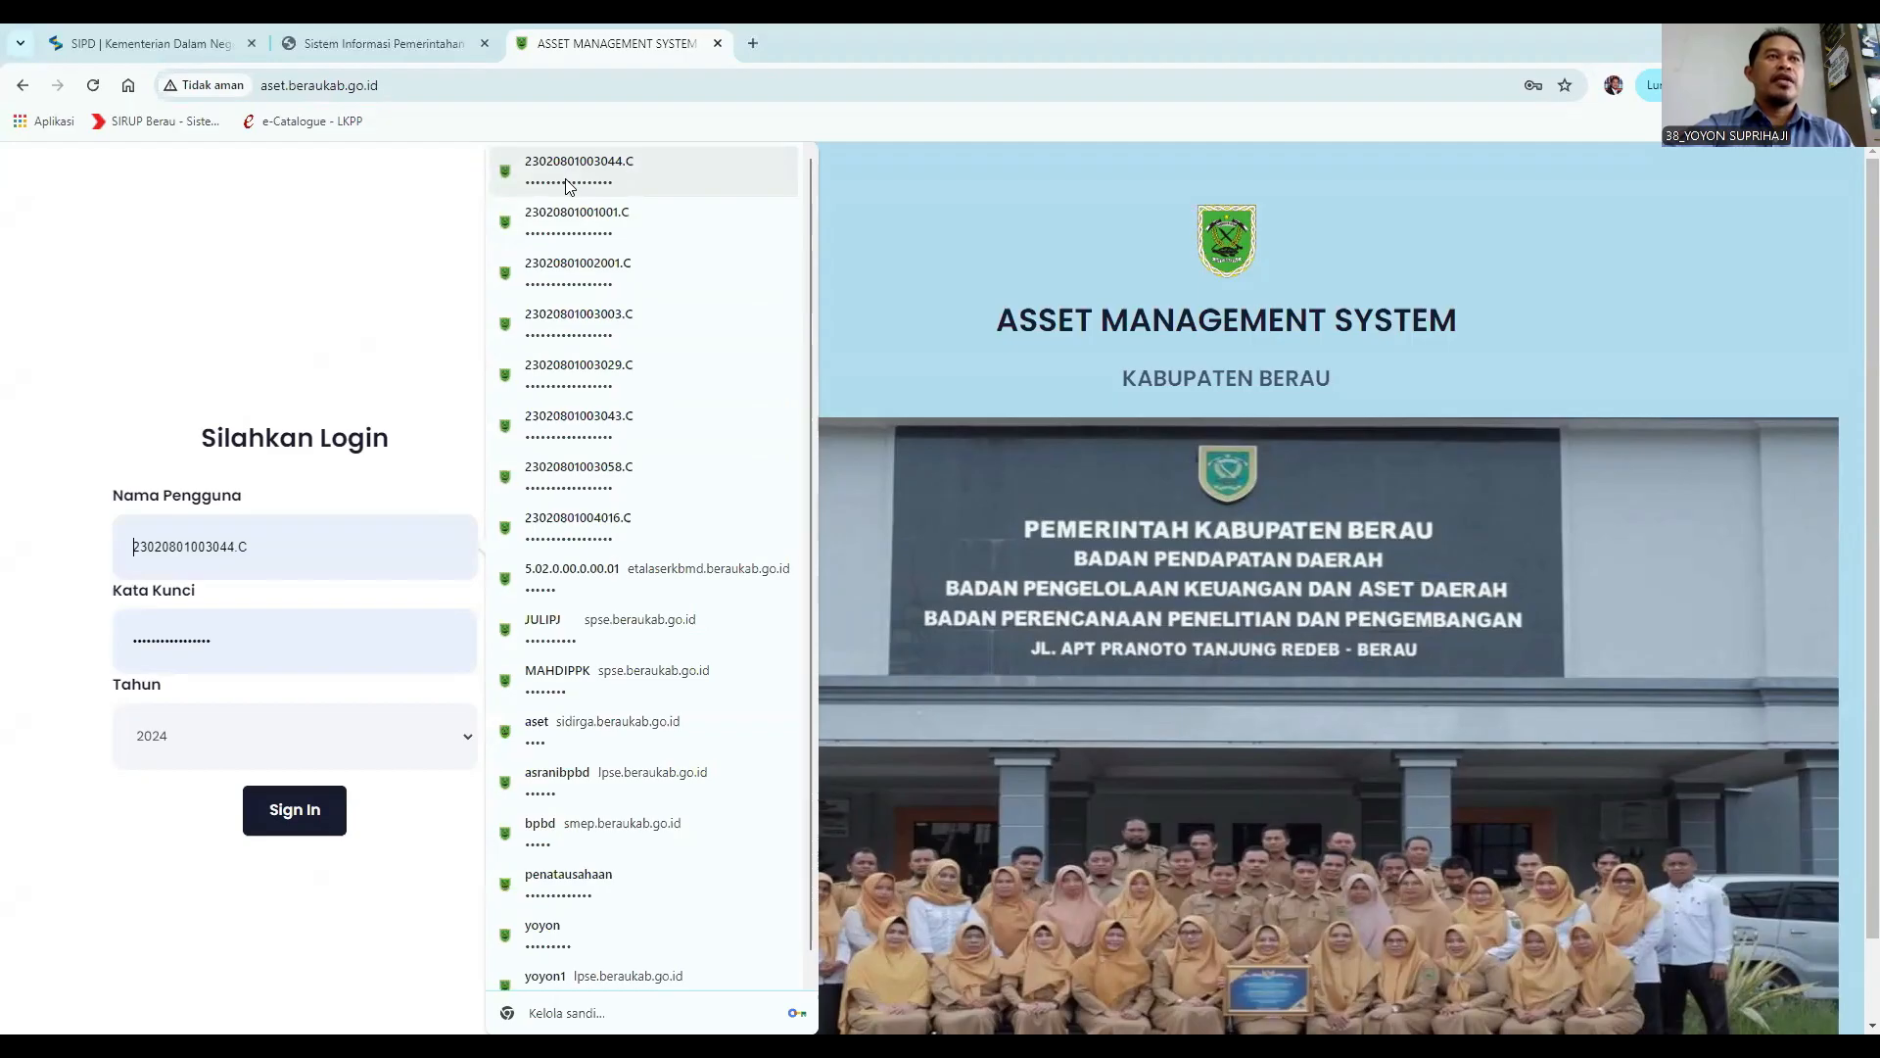
{"action": "left_click", "coordinate": [568, 186]}
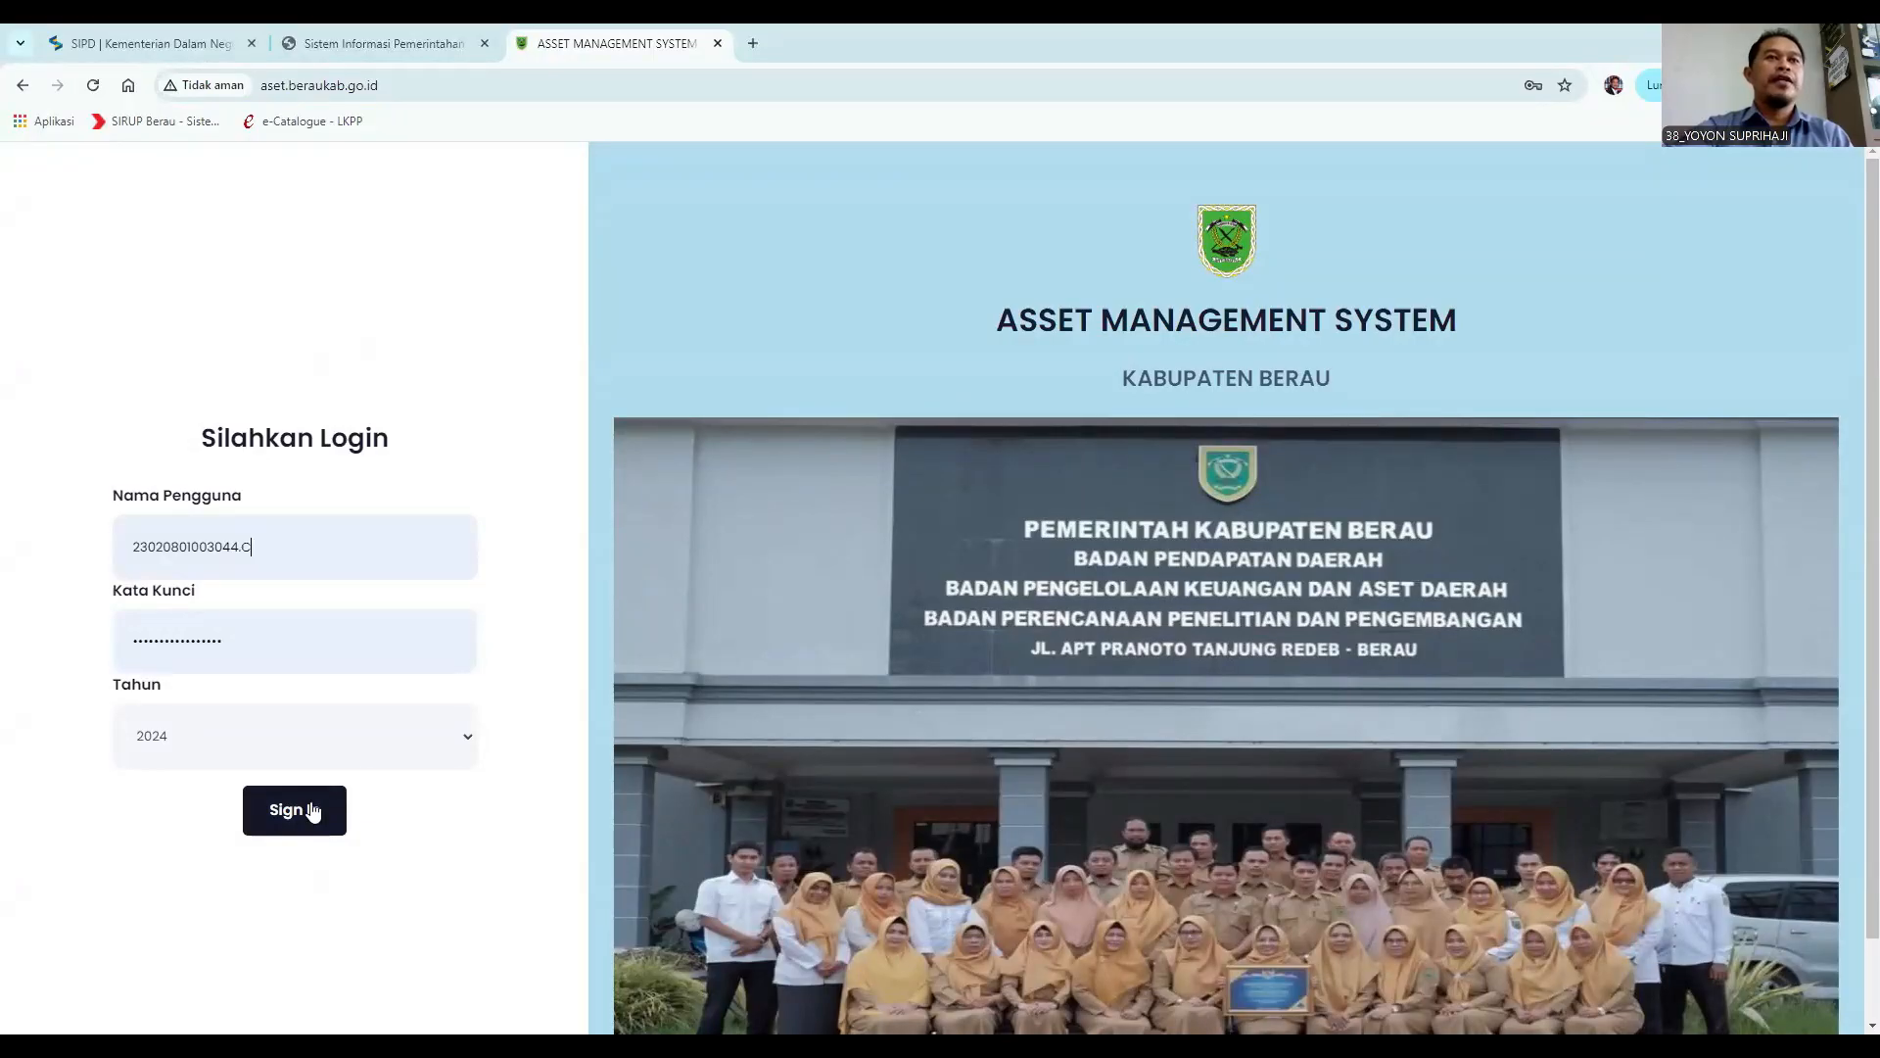
{"action": "left_click", "coordinate": [301, 814]}
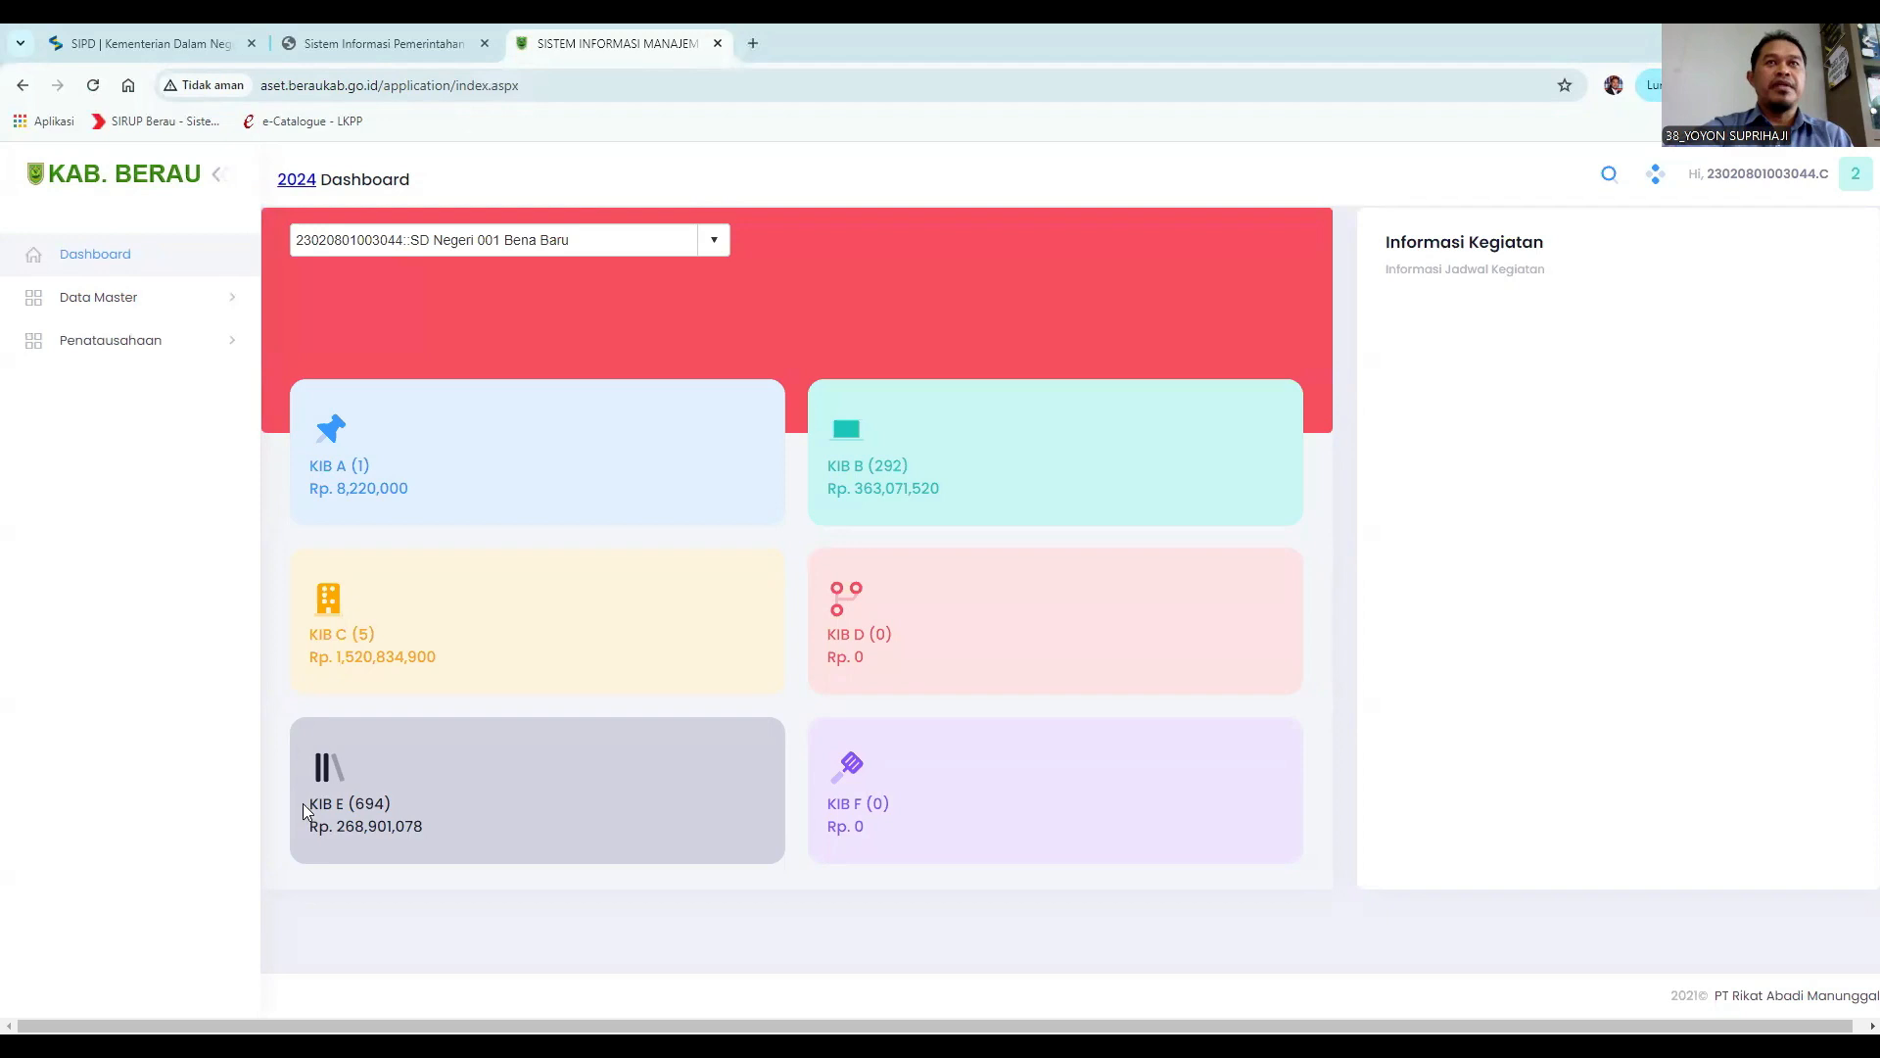
Open the B.A. Rekonsiliasi page under Penatausahaan data entry.
{"action": "left_click", "coordinate": [123, 345]}
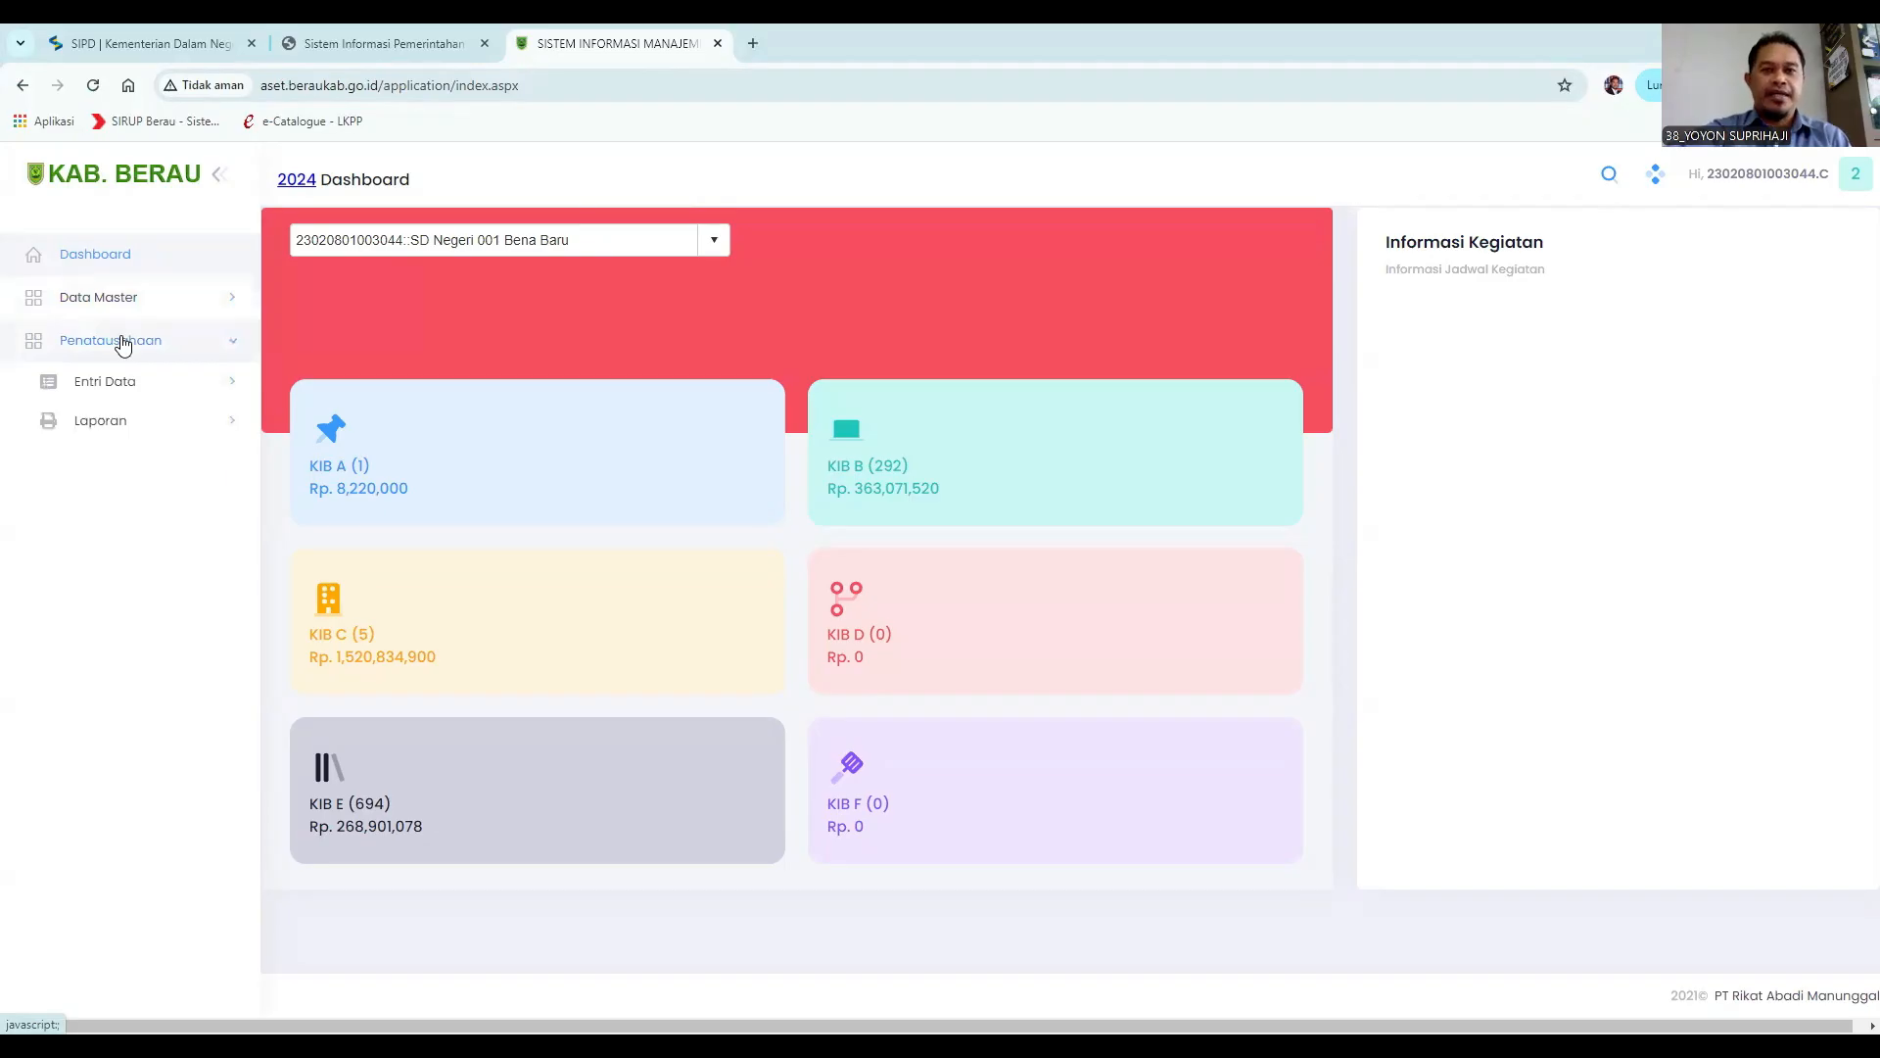
{"action": "left_click", "coordinate": [110, 390]}
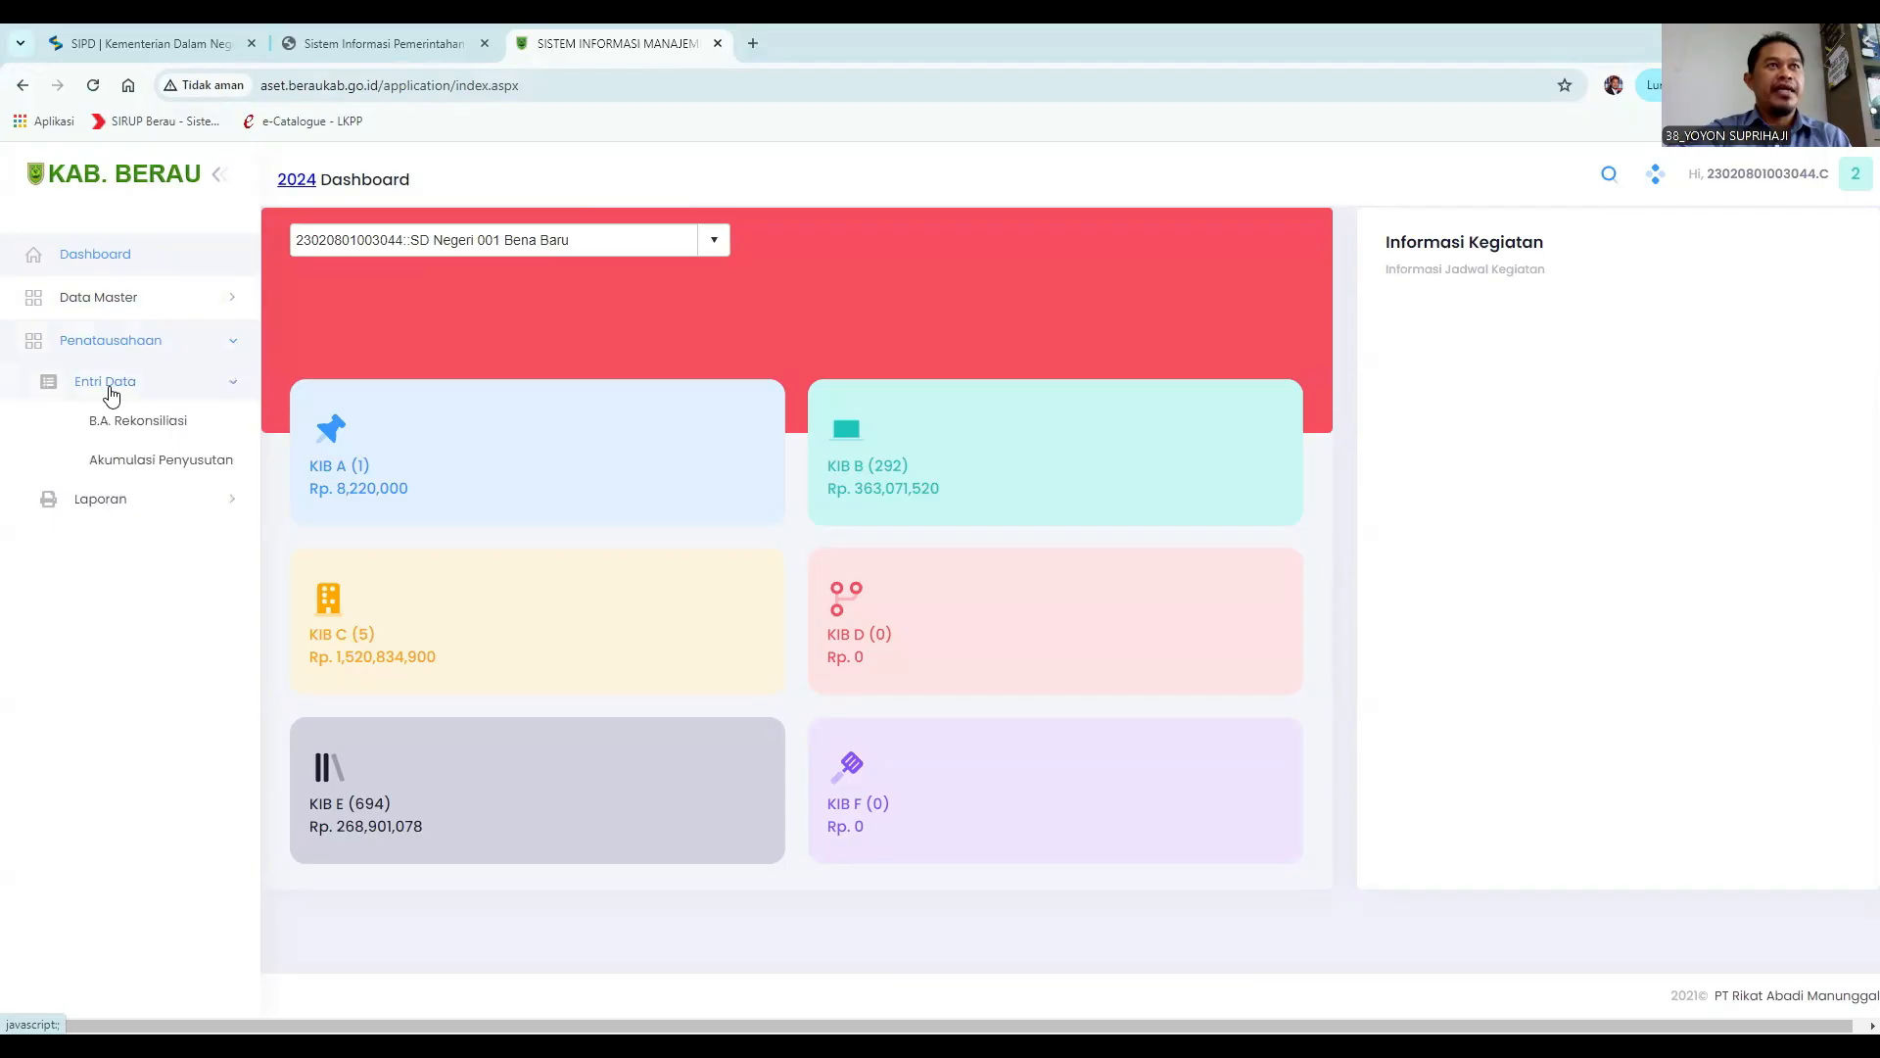
{"action": "left_click", "coordinate": [139, 423]}
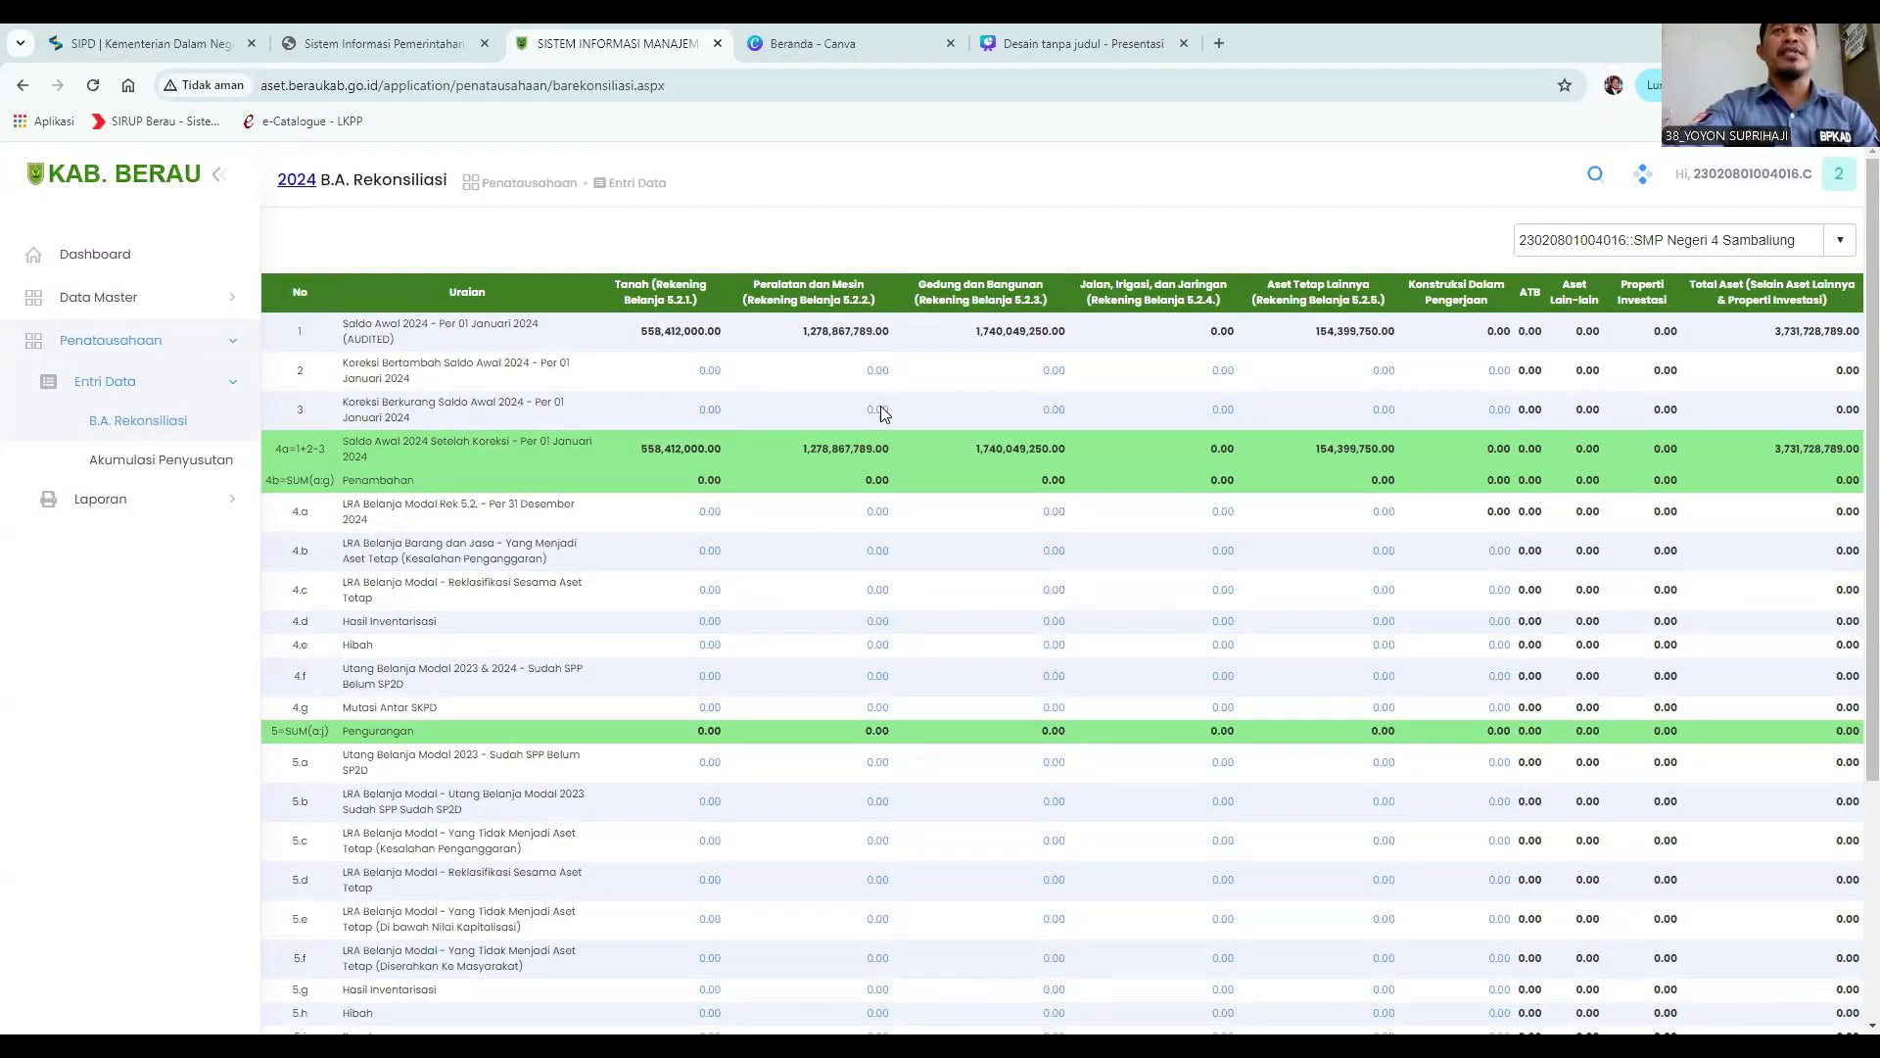
Open the 4.a Peralatan dan Mesin entry form and enter the description Belanja Indoor CCTV.
{"action": "left_click", "coordinate": [875, 516]}
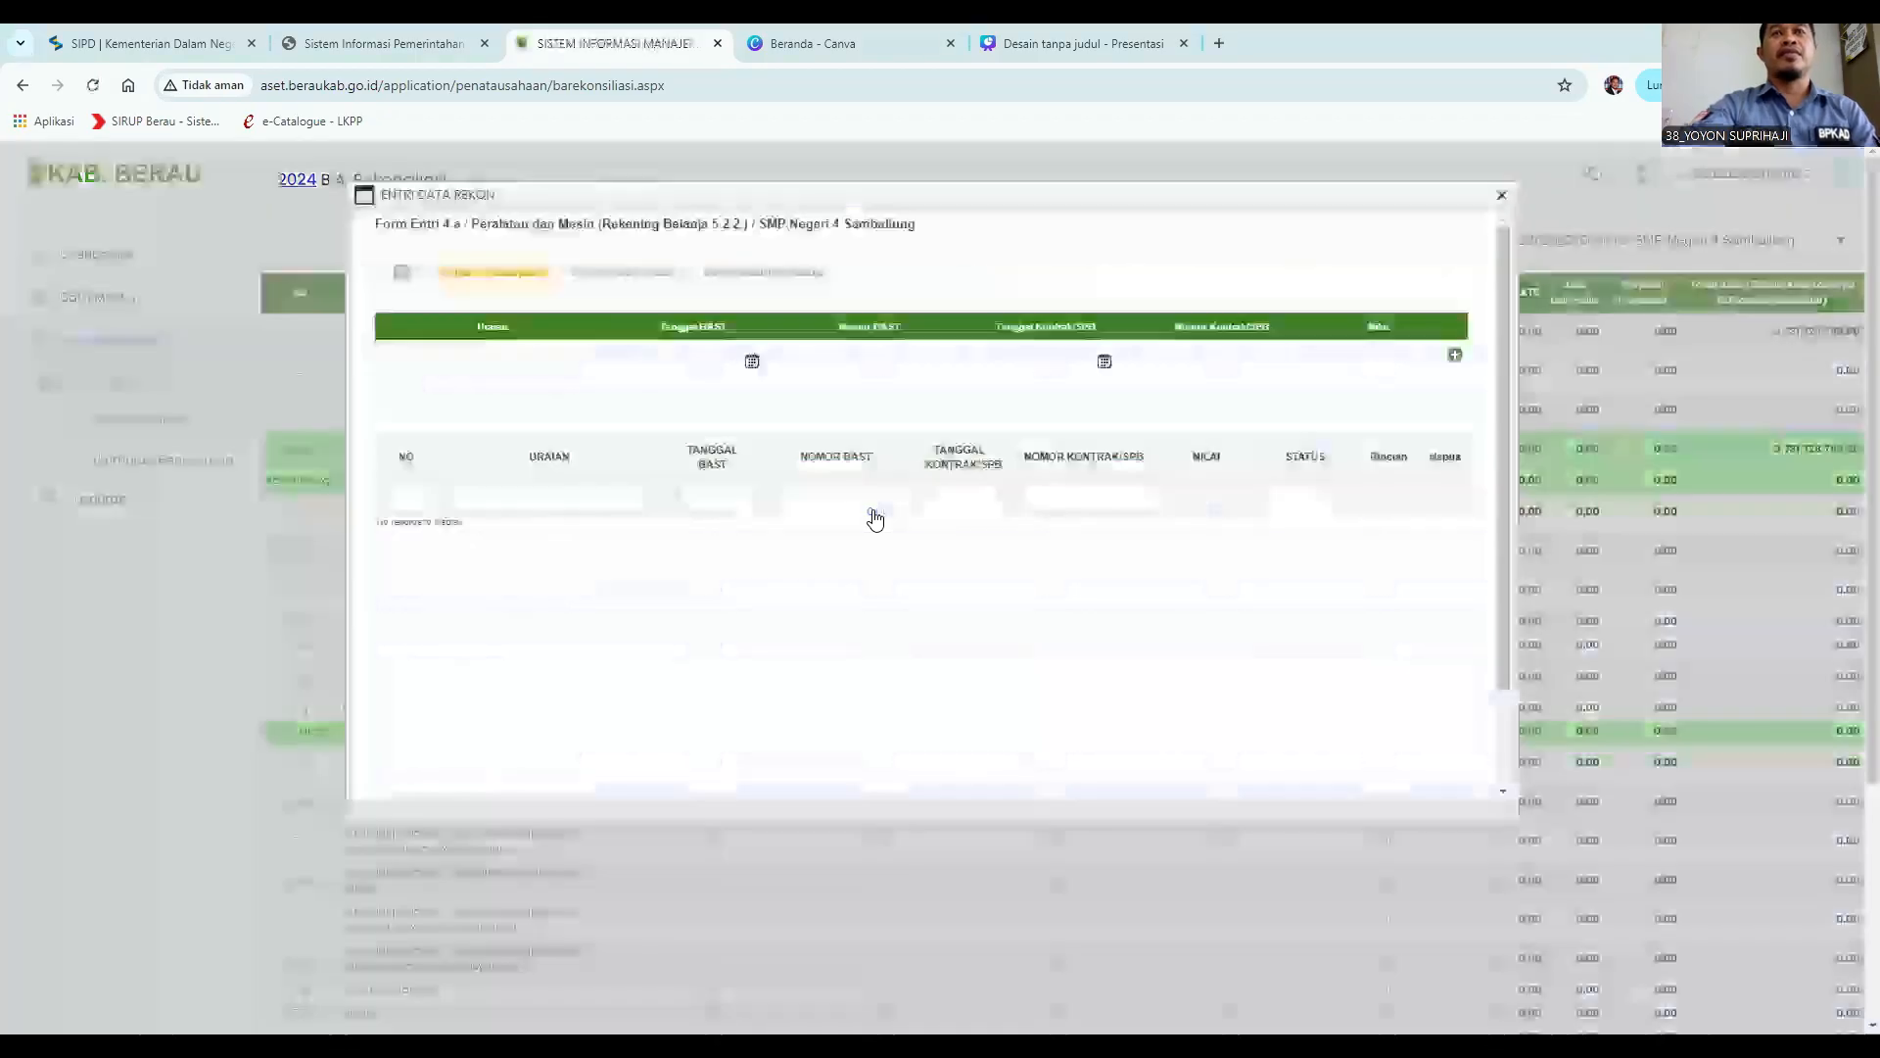
{"action": "left_click", "coordinate": [451, 362]}
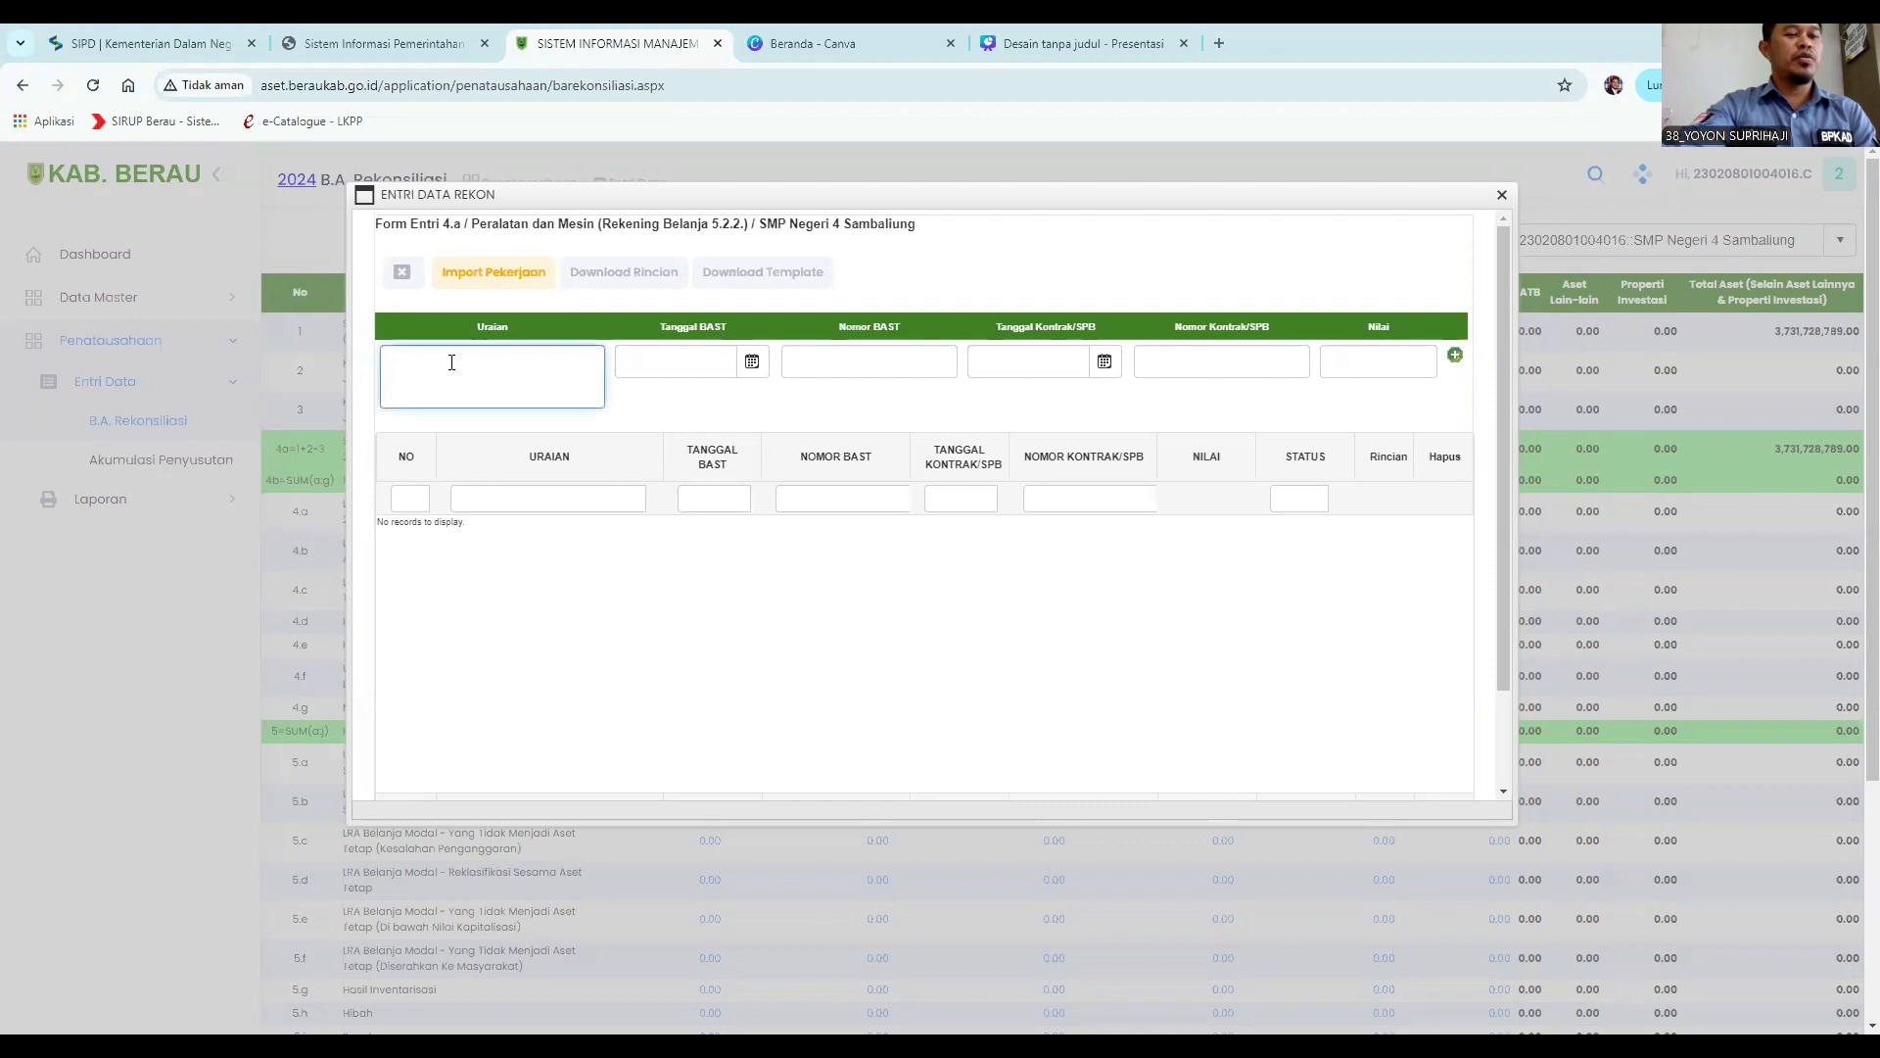
{"action": "type", "text": "Belanja Indoor CCTV"}
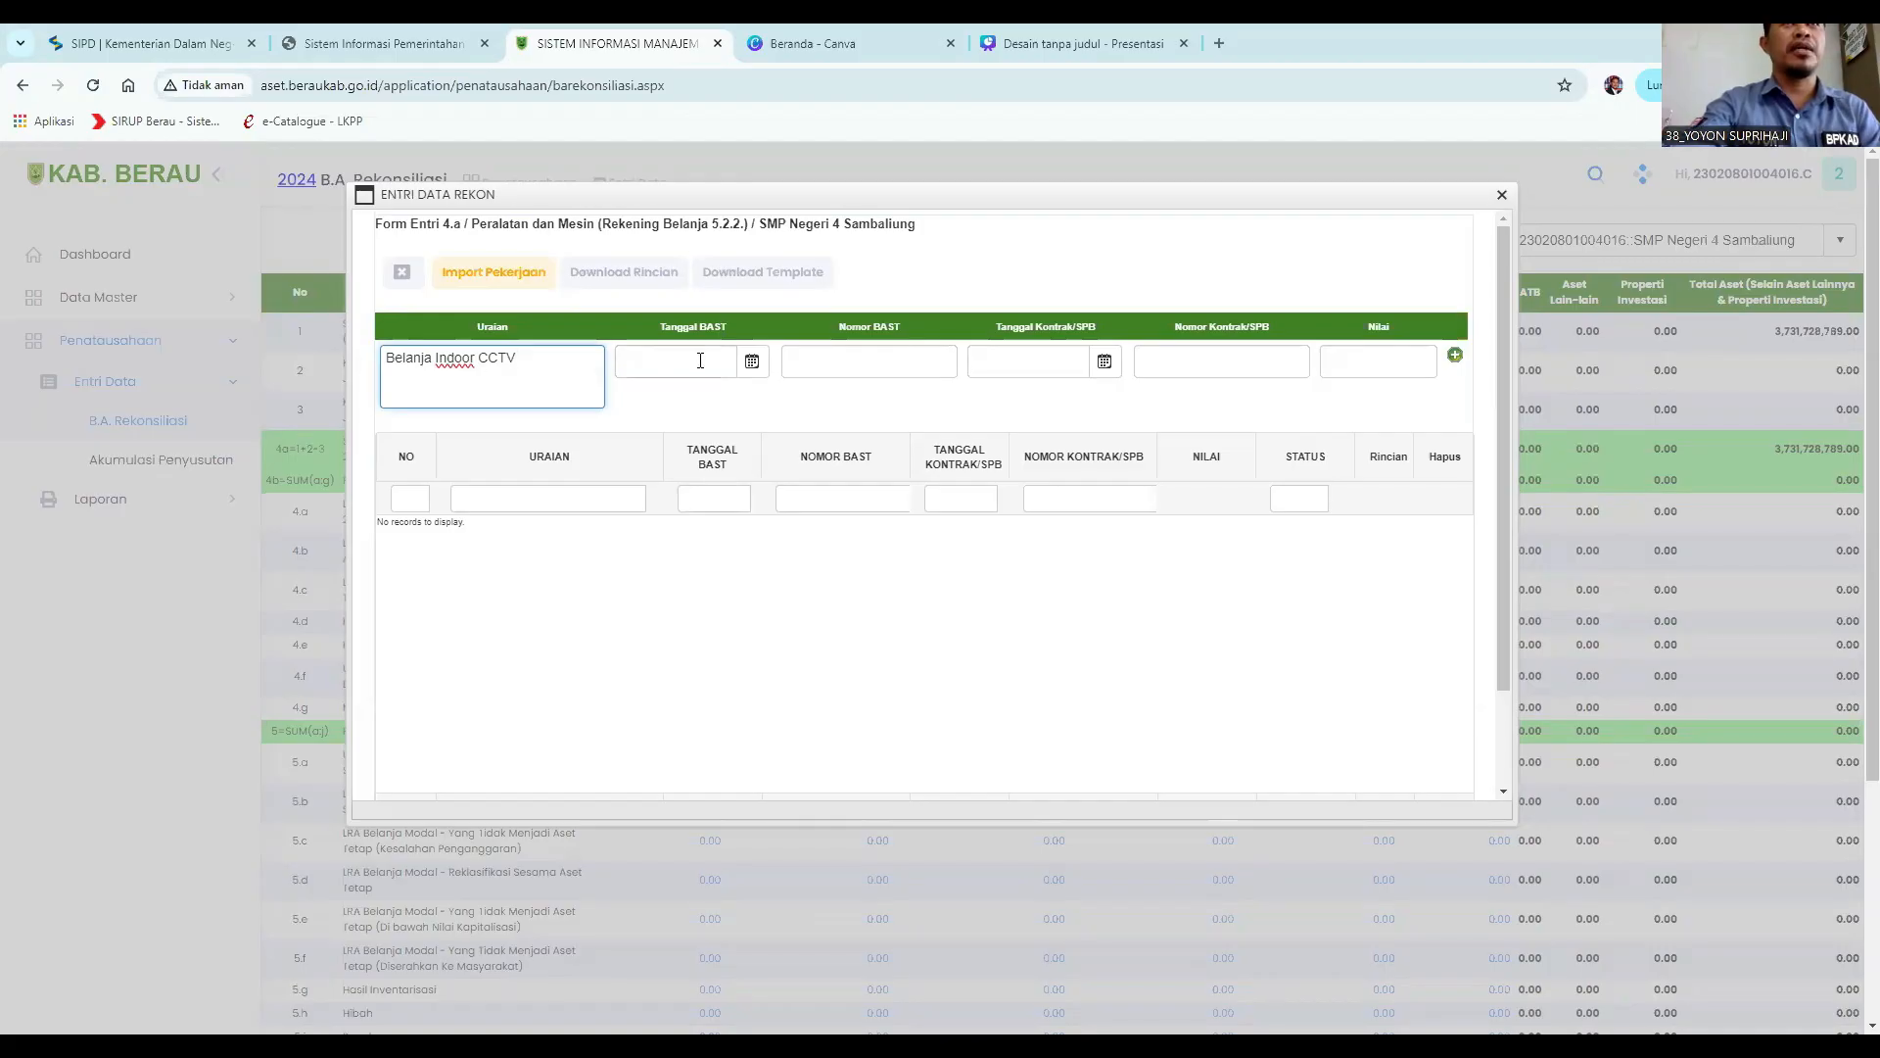
Set the BAST date to 30/05/2024.
{"action": "left_click", "coordinate": [751, 360]}
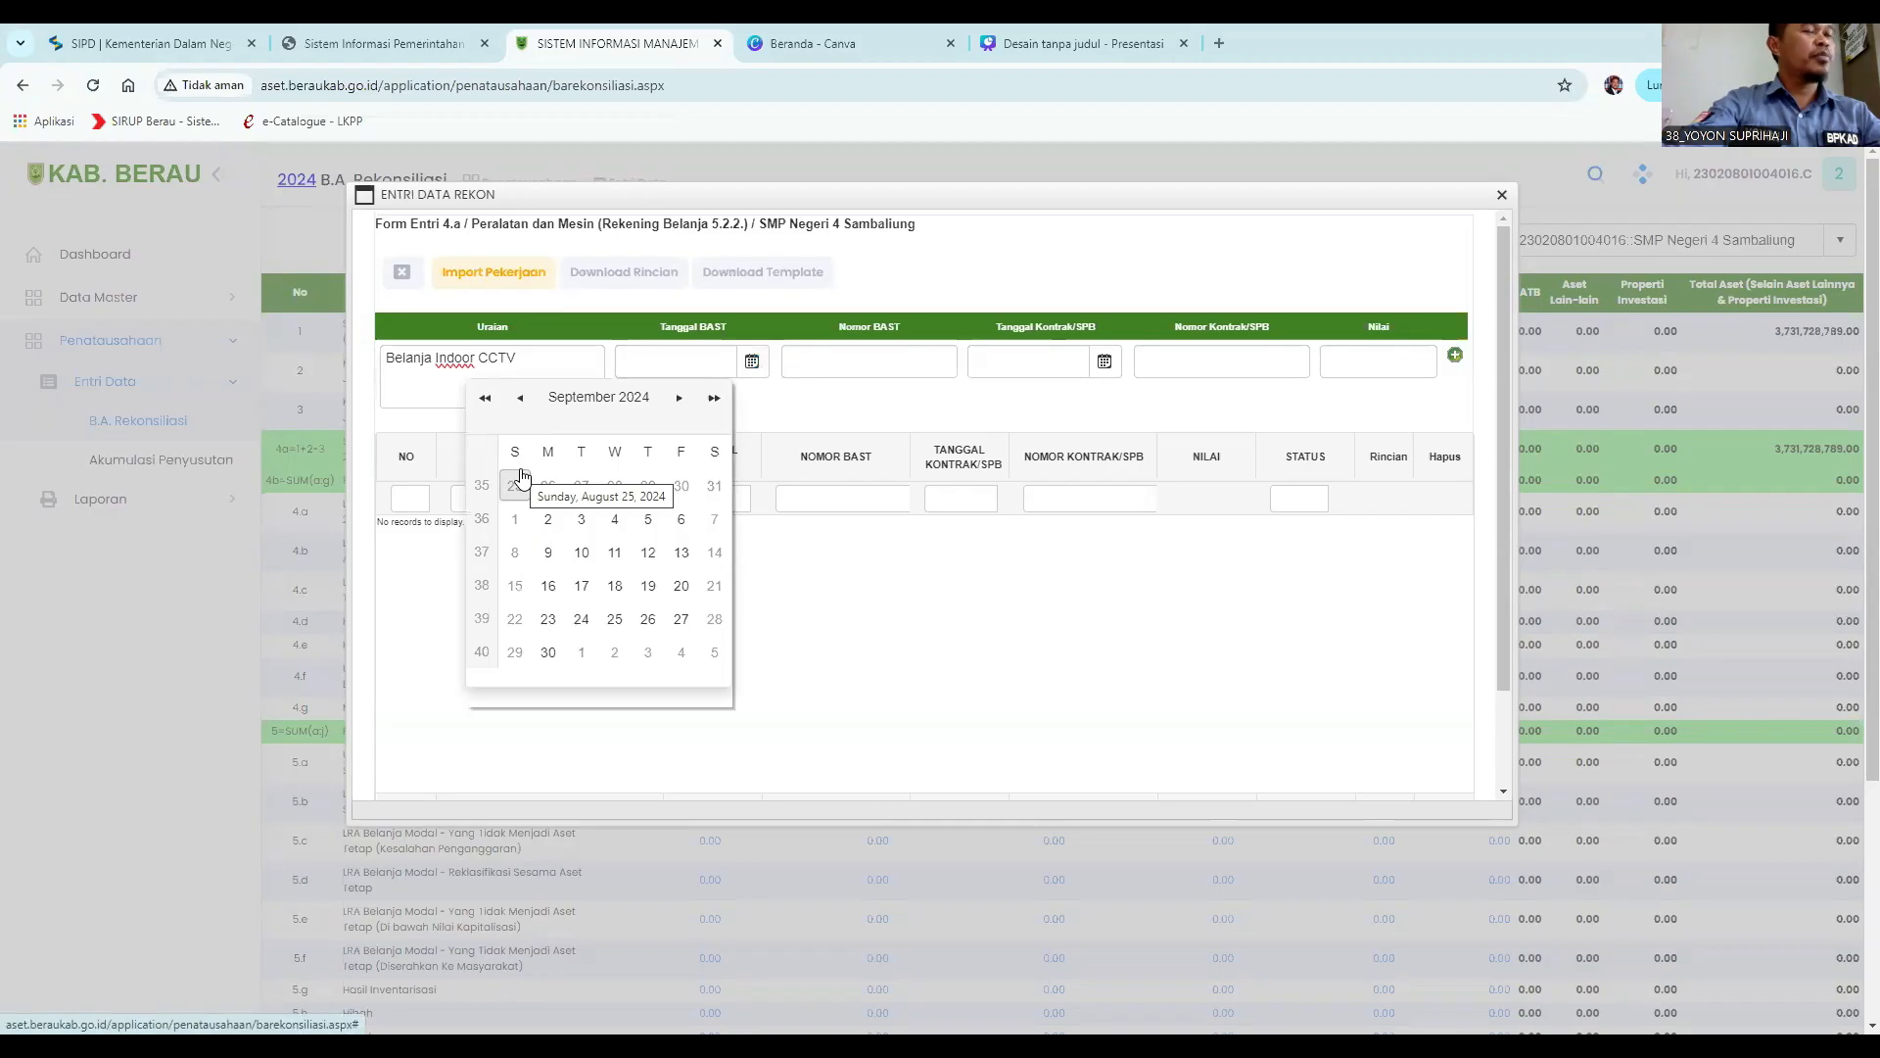
{"action": "left_click", "coordinate": [520, 397]}
{"action": "left_click", "coordinate": [520, 398]}
{"action": "left_click", "coordinate": [520, 398]}
{"action": "left_click", "coordinate": [520, 398]}
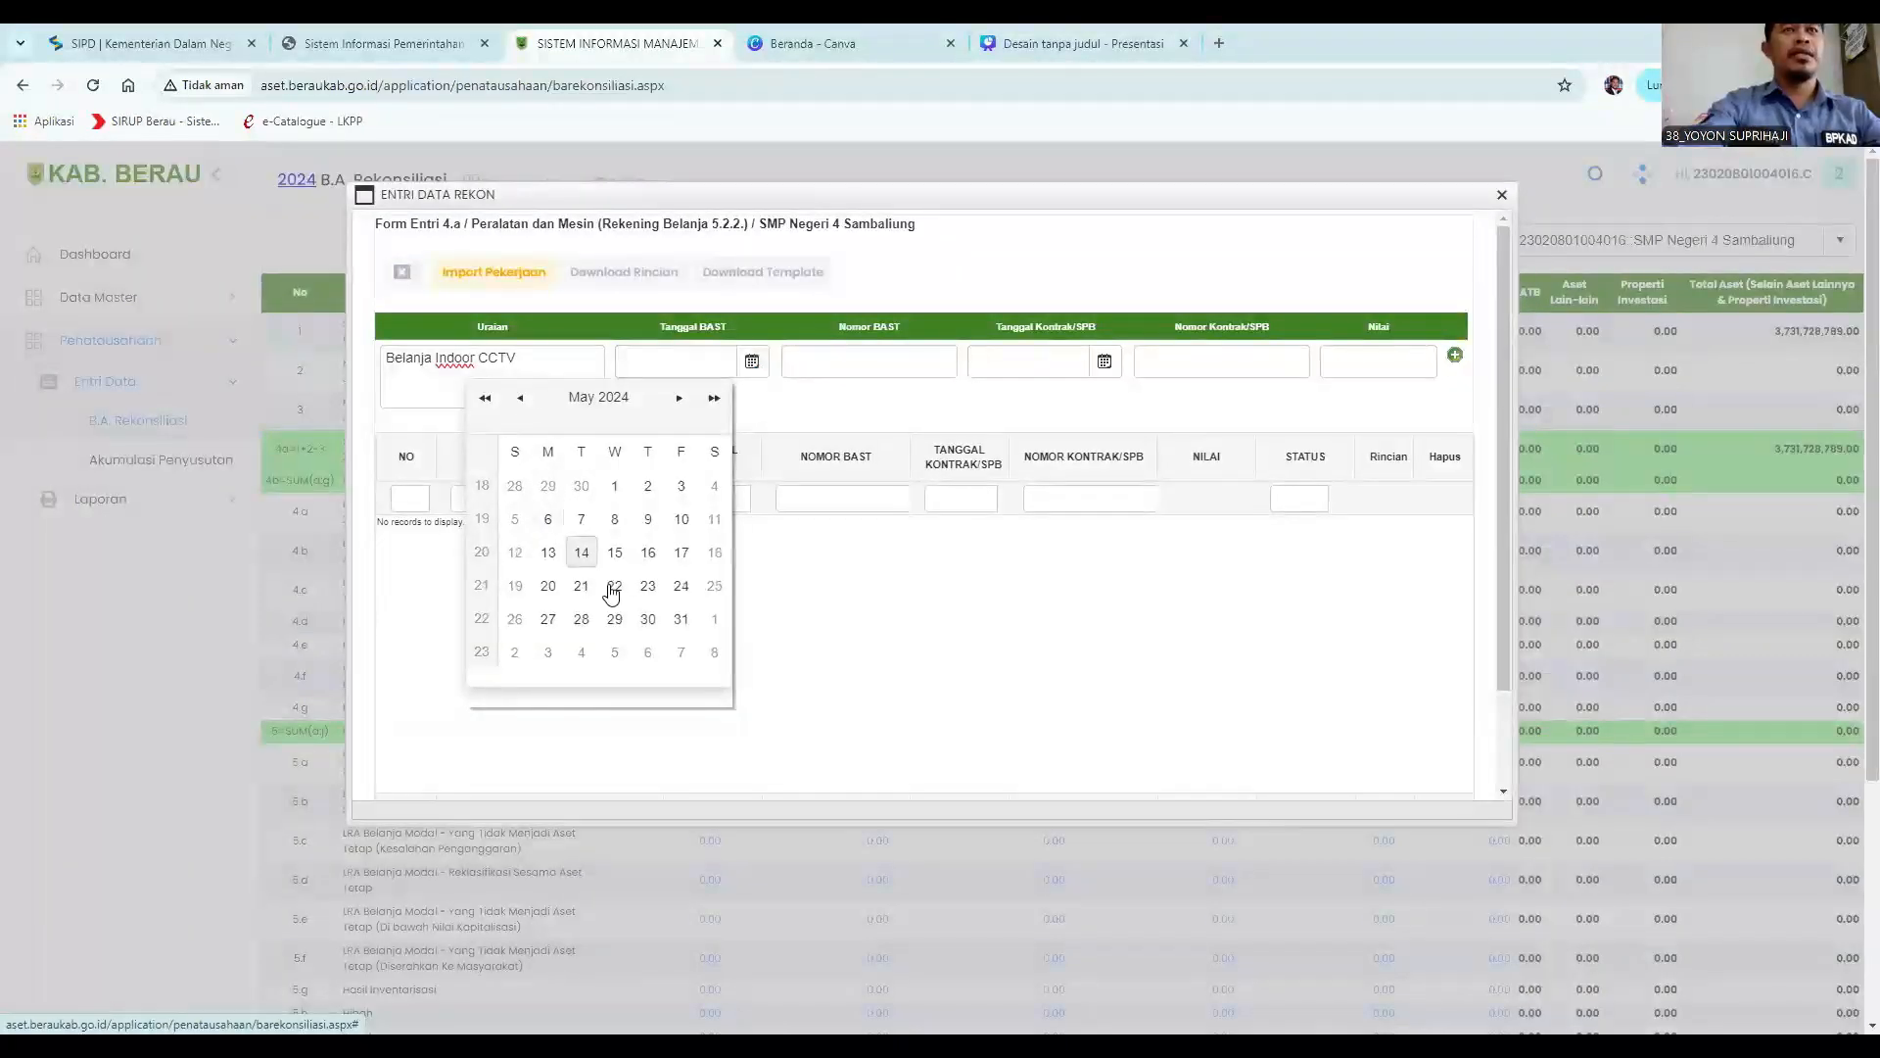
{"action": "left_click", "coordinate": [648, 619]}
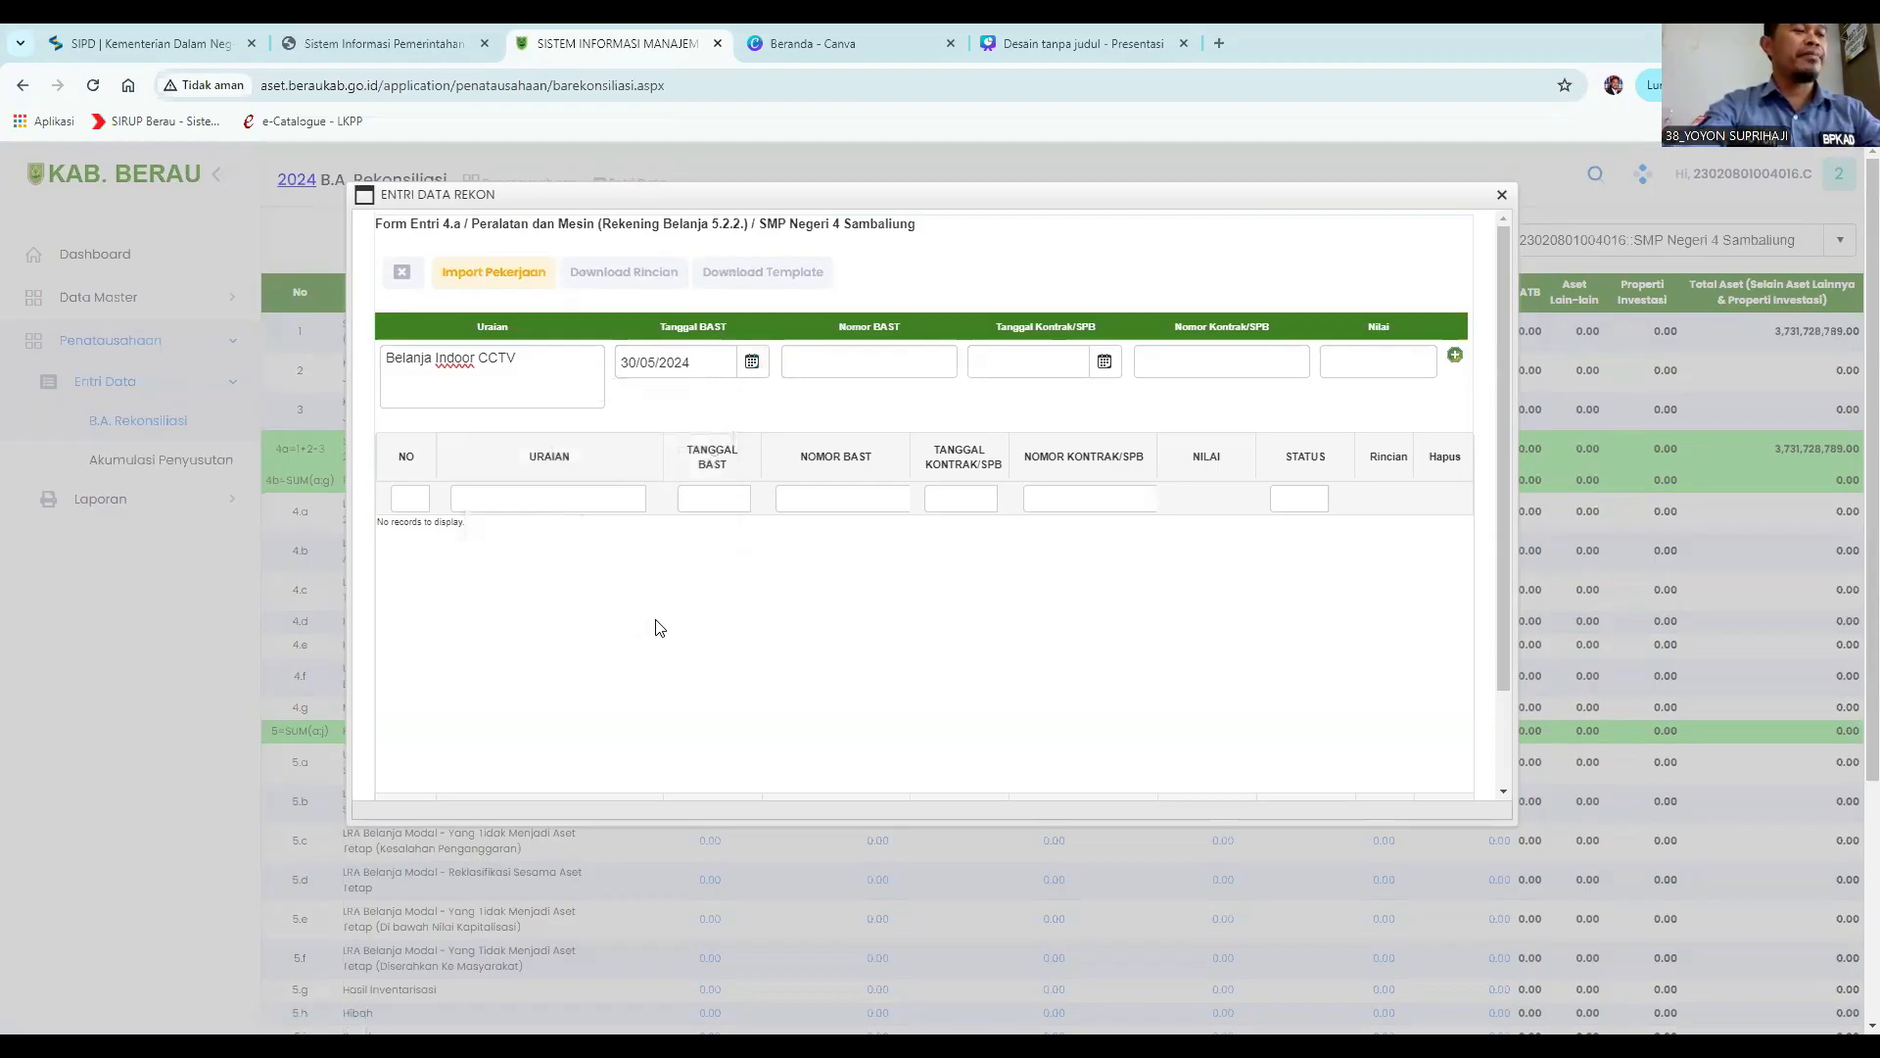
Enter BNU01 as the BAST number.
{"action": "left_click", "coordinate": [833, 355]}
{"action": "left_click", "coordinate": [834, 355]}
{"action": "type", "text": "BNU01"}
Set the contract/SPB date to 30/05/2024.
{"action": "left_click", "coordinate": [1105, 361]}
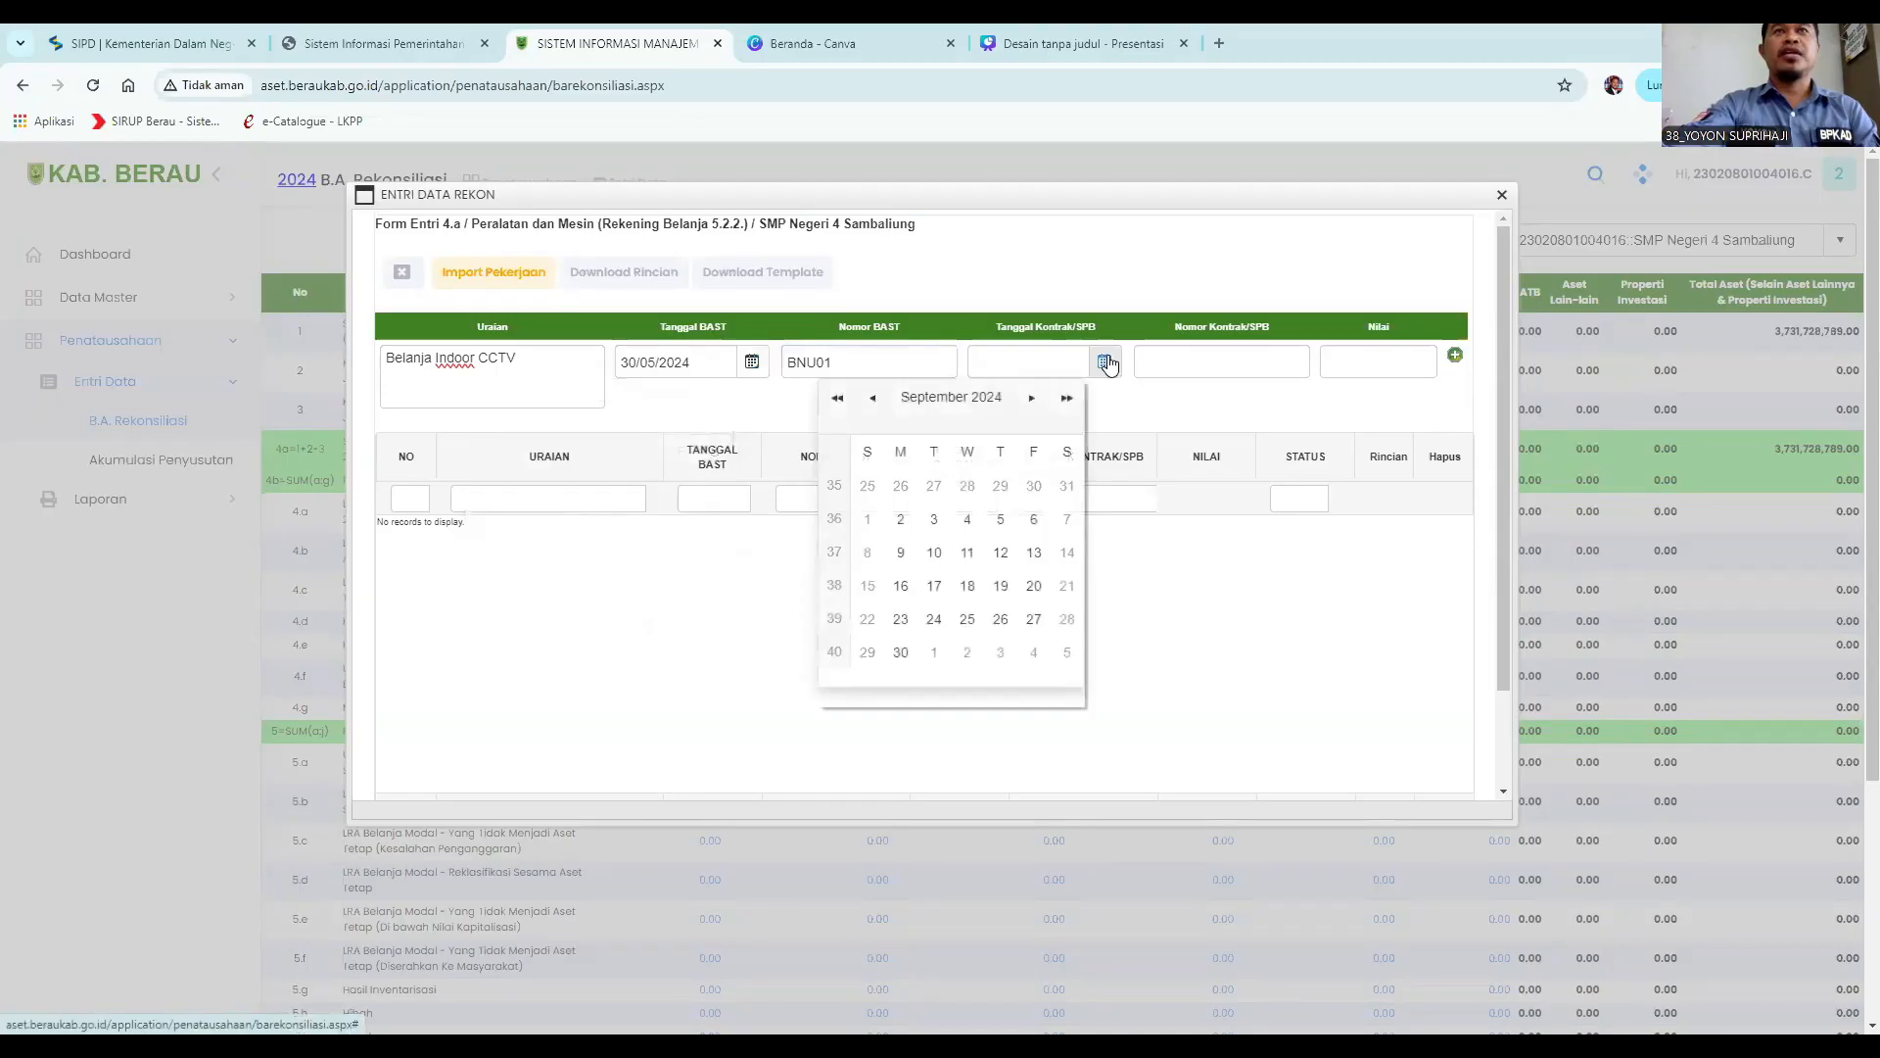
{"action": "left_click", "coordinate": [871, 402]}
{"action": "left_click", "coordinate": [871, 401]}
{"action": "left_click", "coordinate": [870, 402]}
{"action": "left_click", "coordinate": [870, 402]}
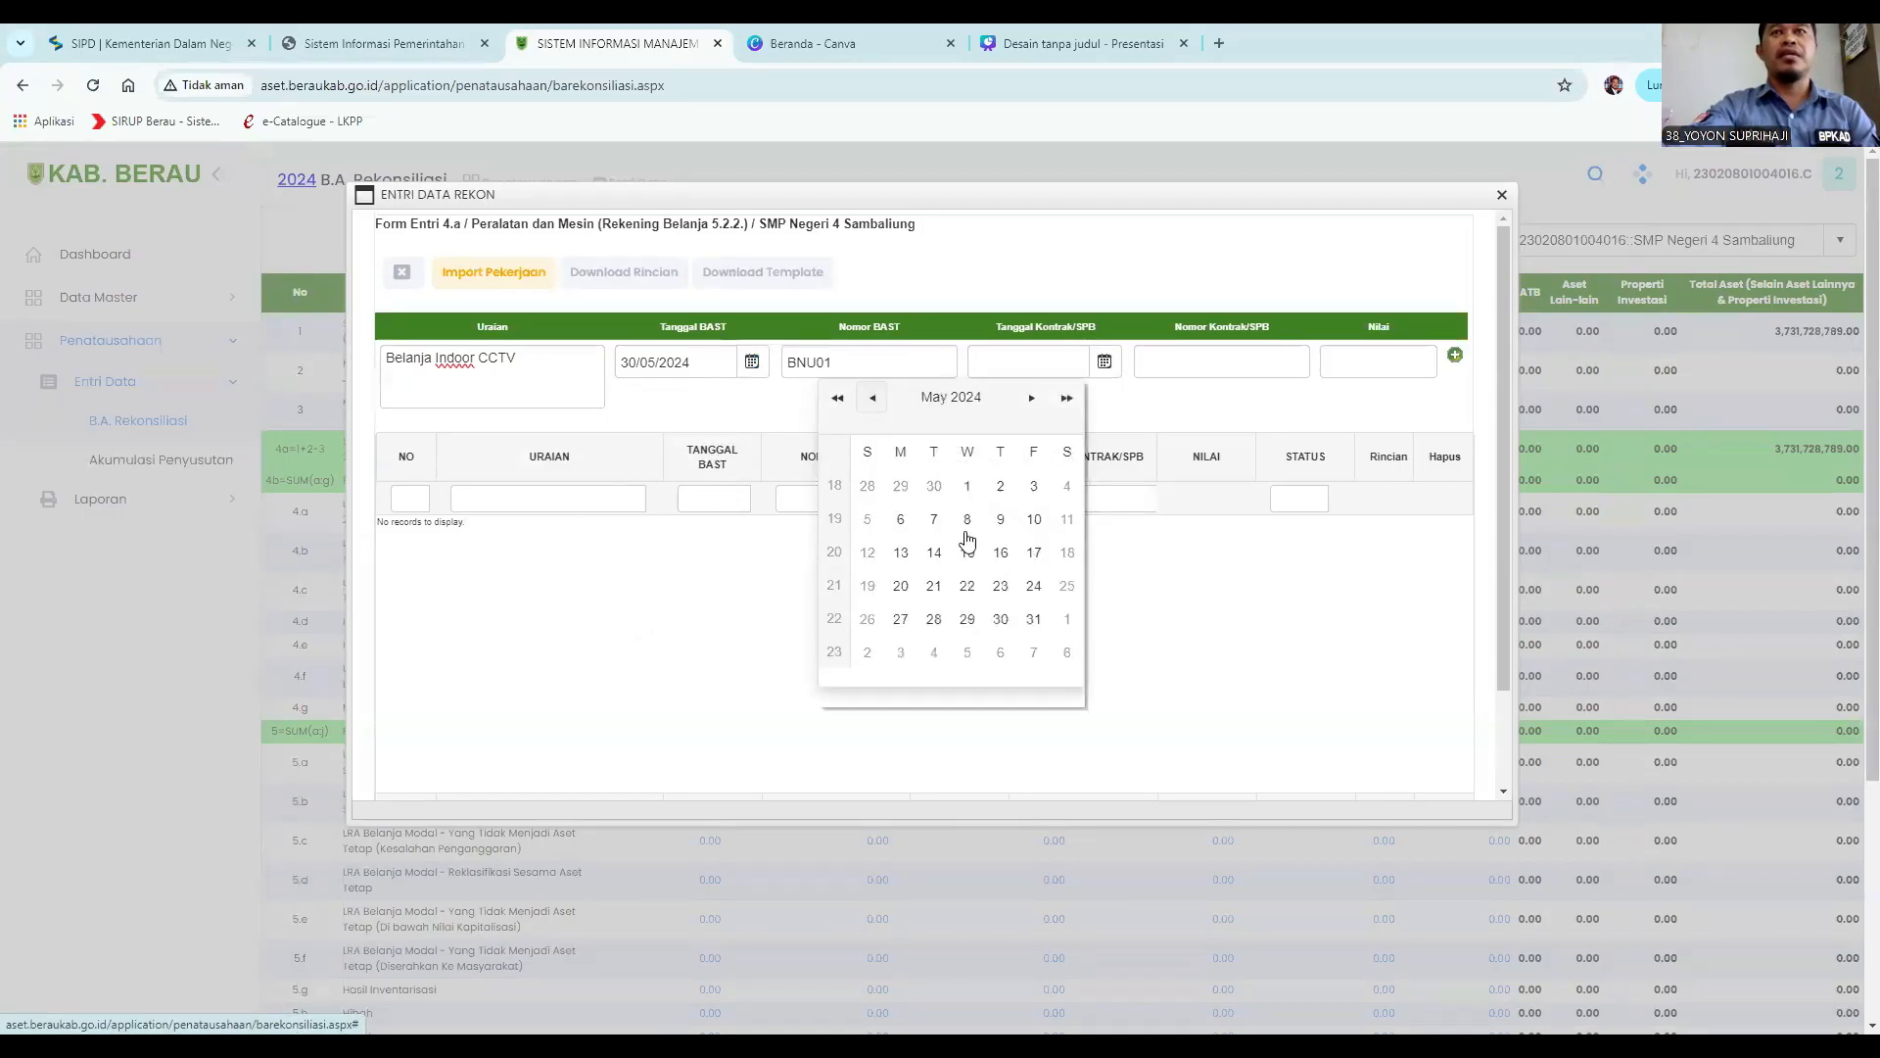
{"action": "left_click", "coordinate": [1000, 619]}
{"action": "key", "text": "Tab"}
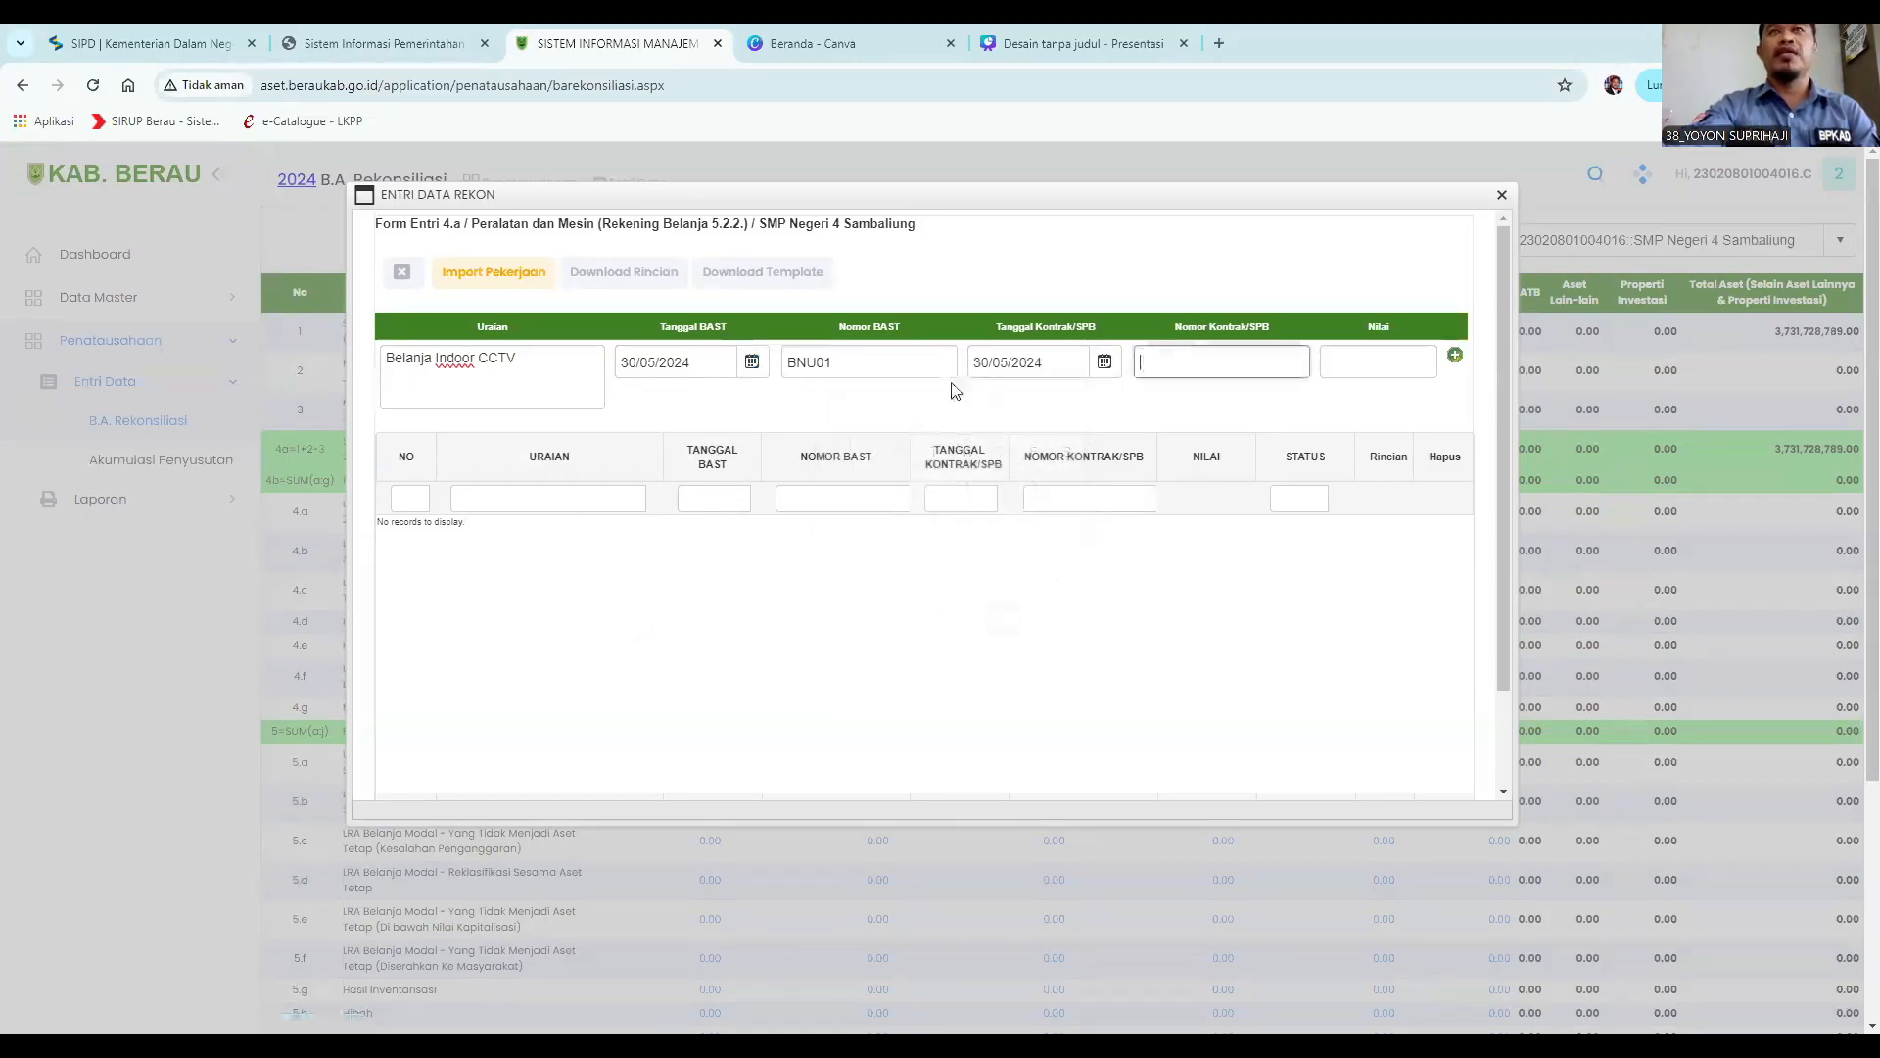
Copy the BAST number into the contract/SPB number field.
{"action": "left_click_drag", "start_coordinate": [898, 366], "coordinate": [729, 357]}
{"action": "key", "text": "ctrl+c"}
{"action": "left_click", "coordinate": [1171, 358]}
{"action": "key", "text": "ctrl+v"}
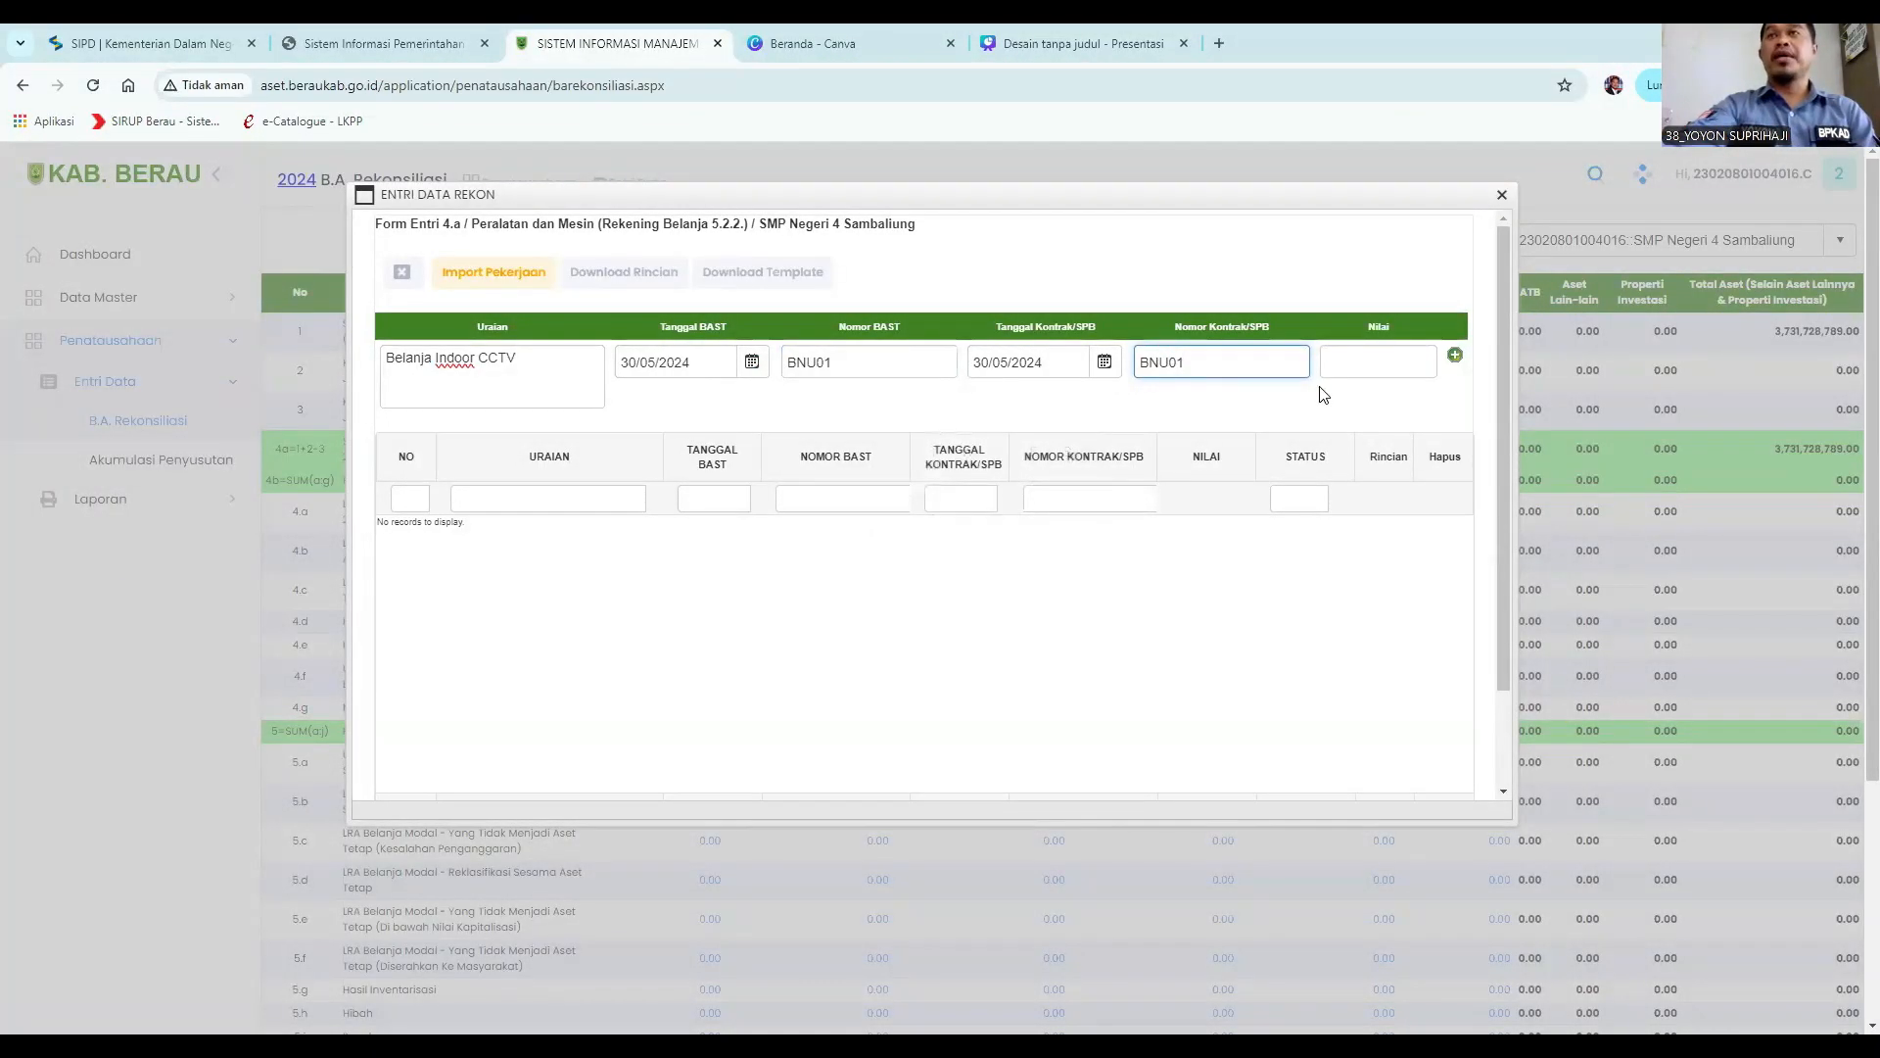
Enter the value 23976000 and add the entry row.
{"action": "left_click", "coordinate": [1352, 366]}
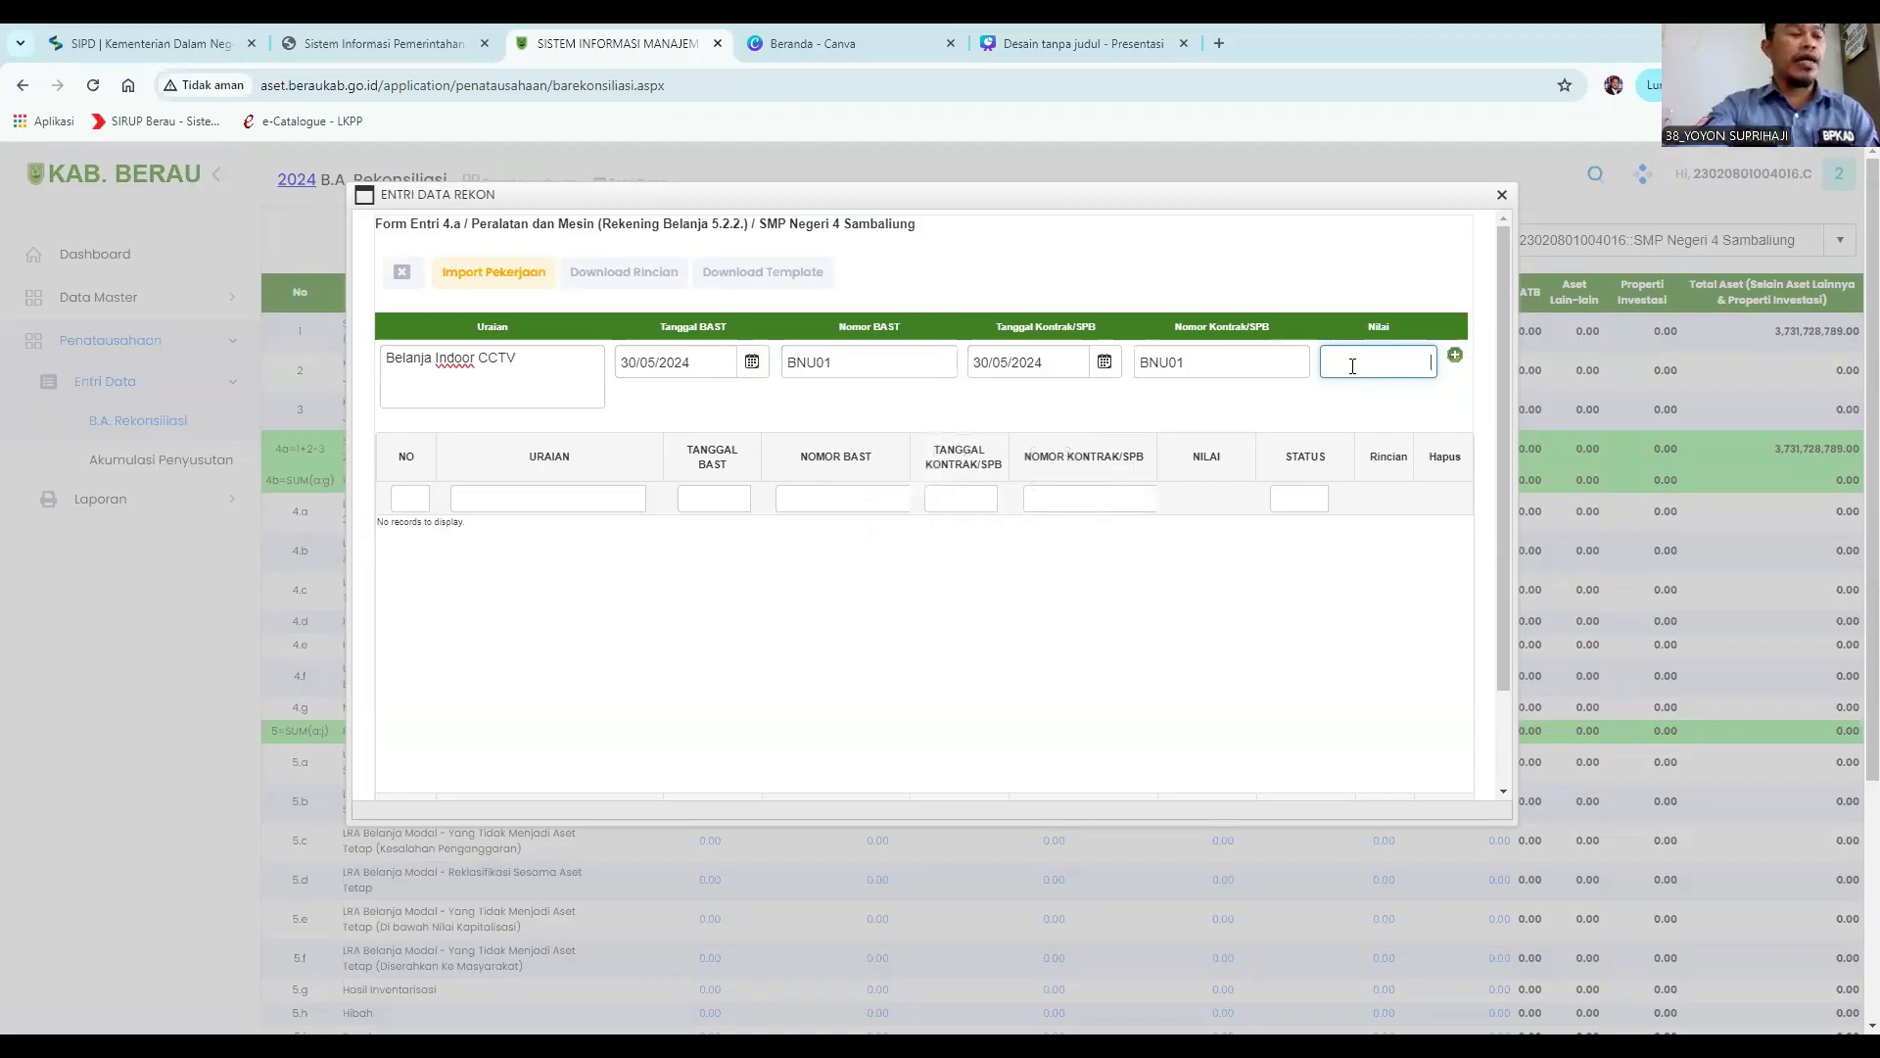
{"action": "type", "text": "23976000"}
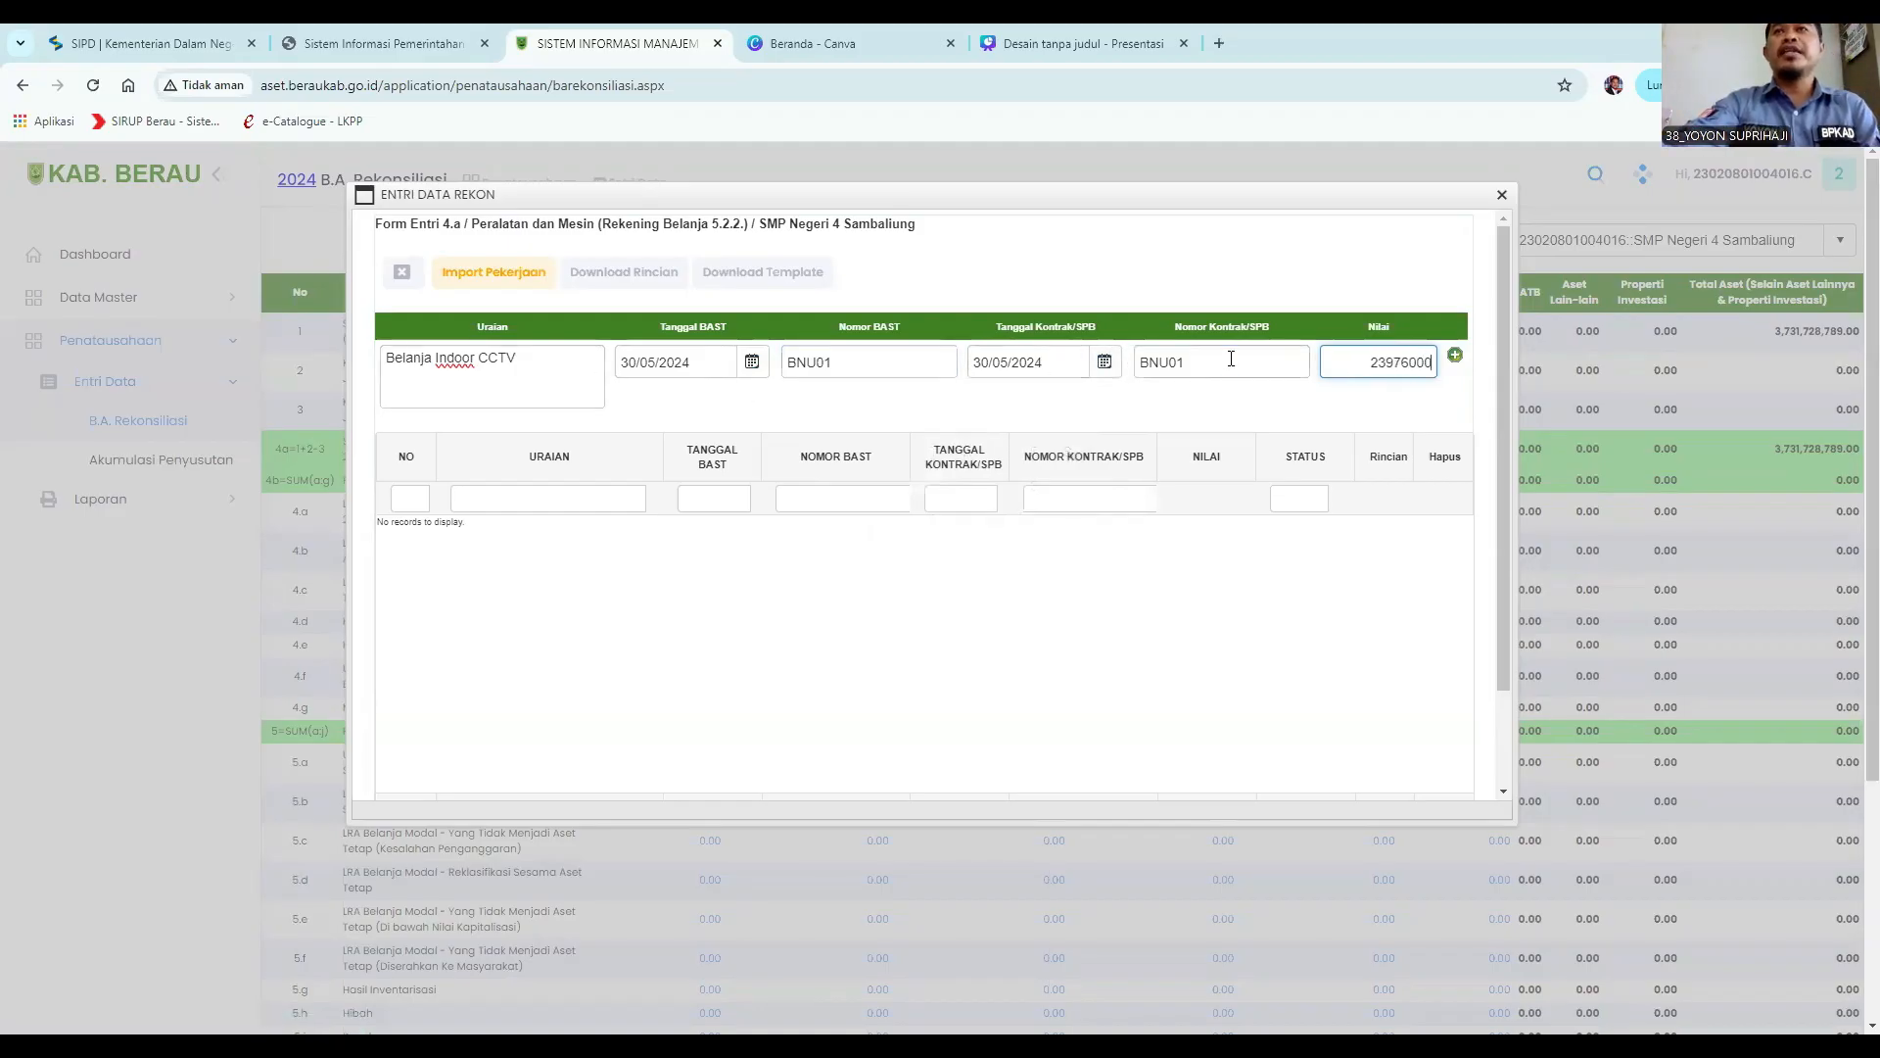
{"action": "left_click", "coordinate": [1455, 358]}
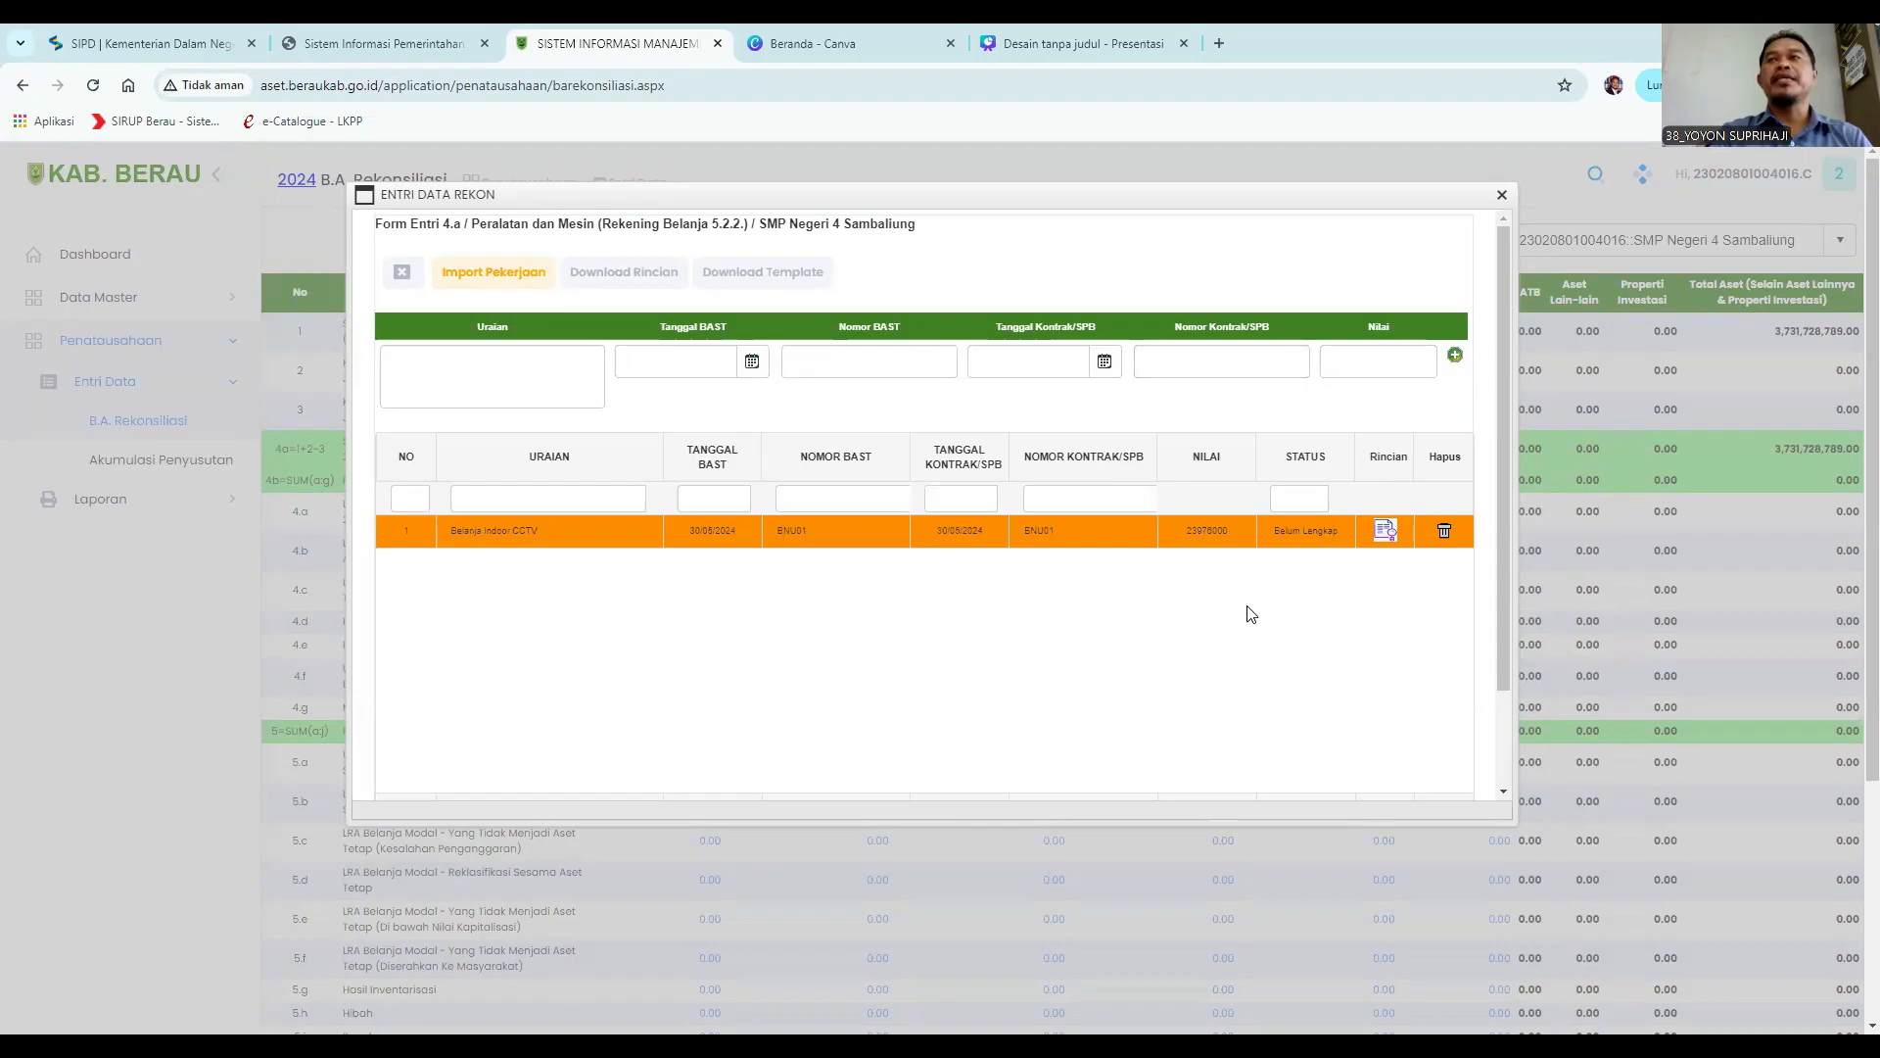
Open the details of the new row and choose item code 1.3.2.5.1.5.2 CCTV - Camera Control Television System.
{"action": "left_click", "coordinate": [1385, 532]}
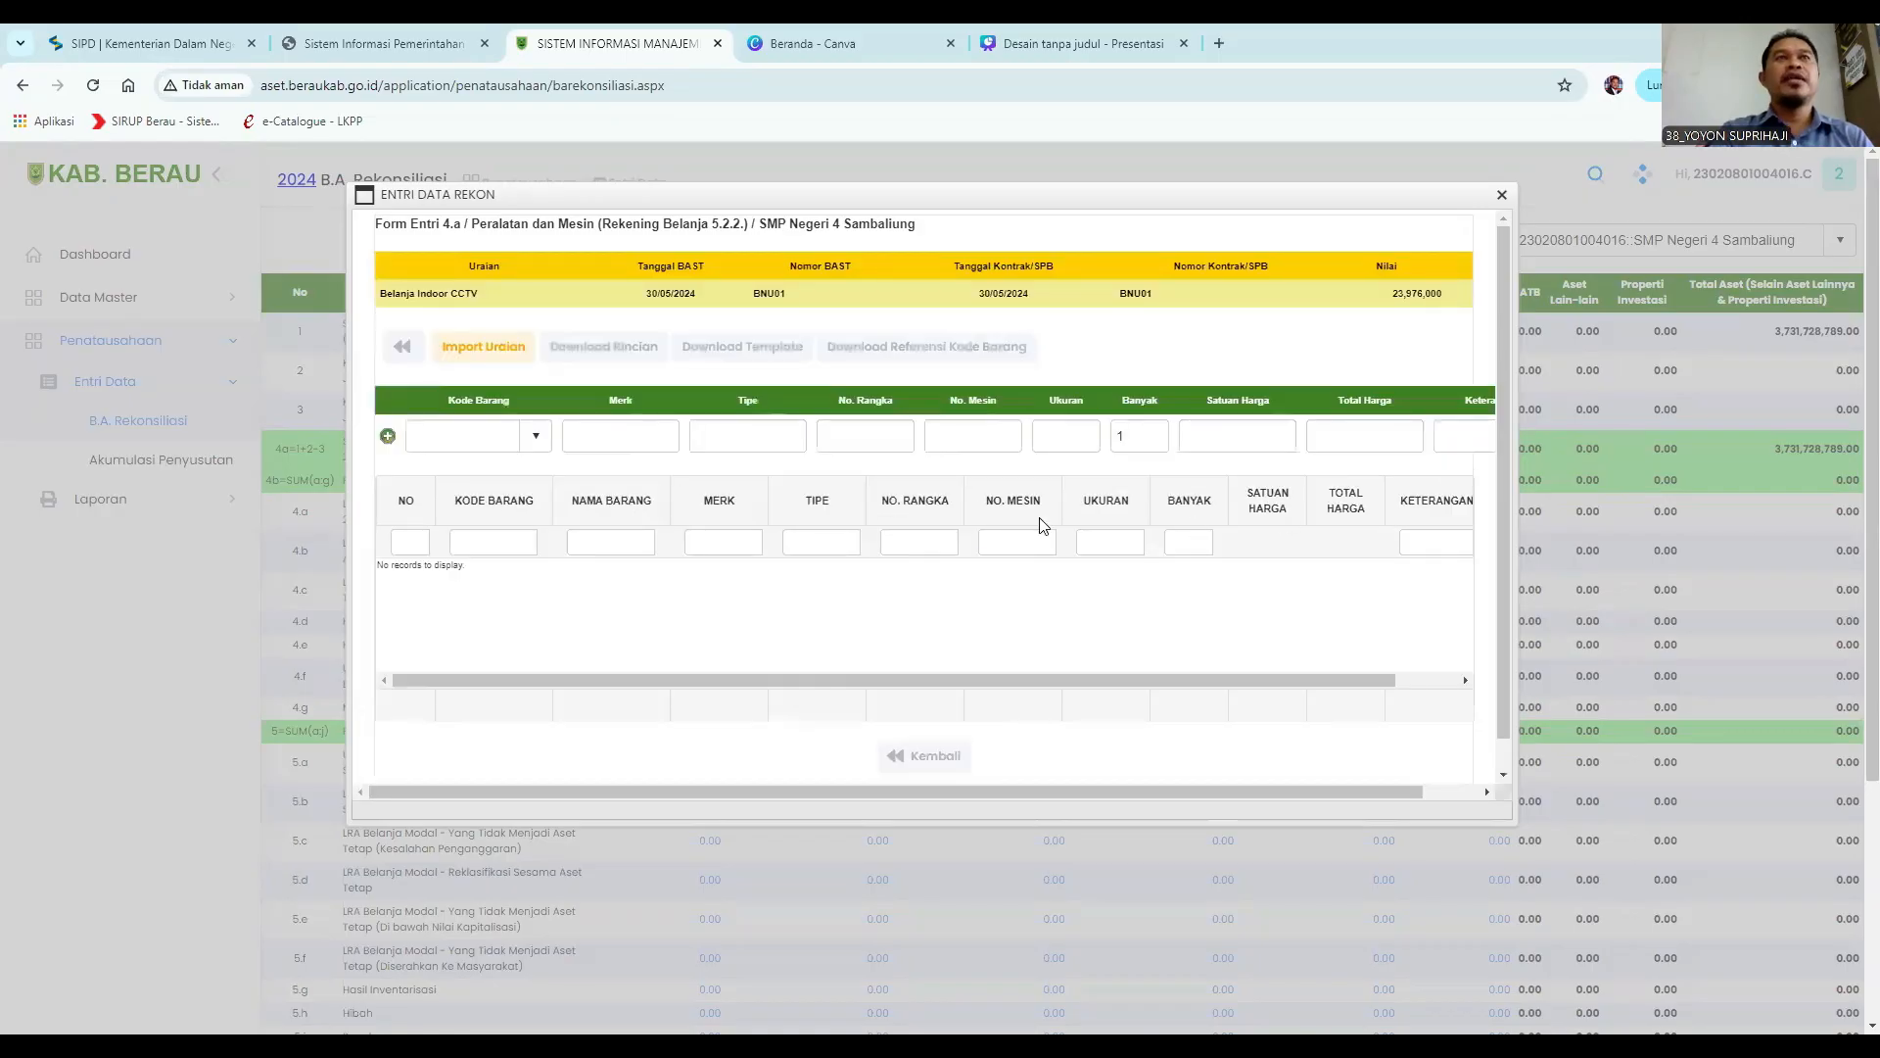
{"action": "left_click", "coordinate": [457, 438]}
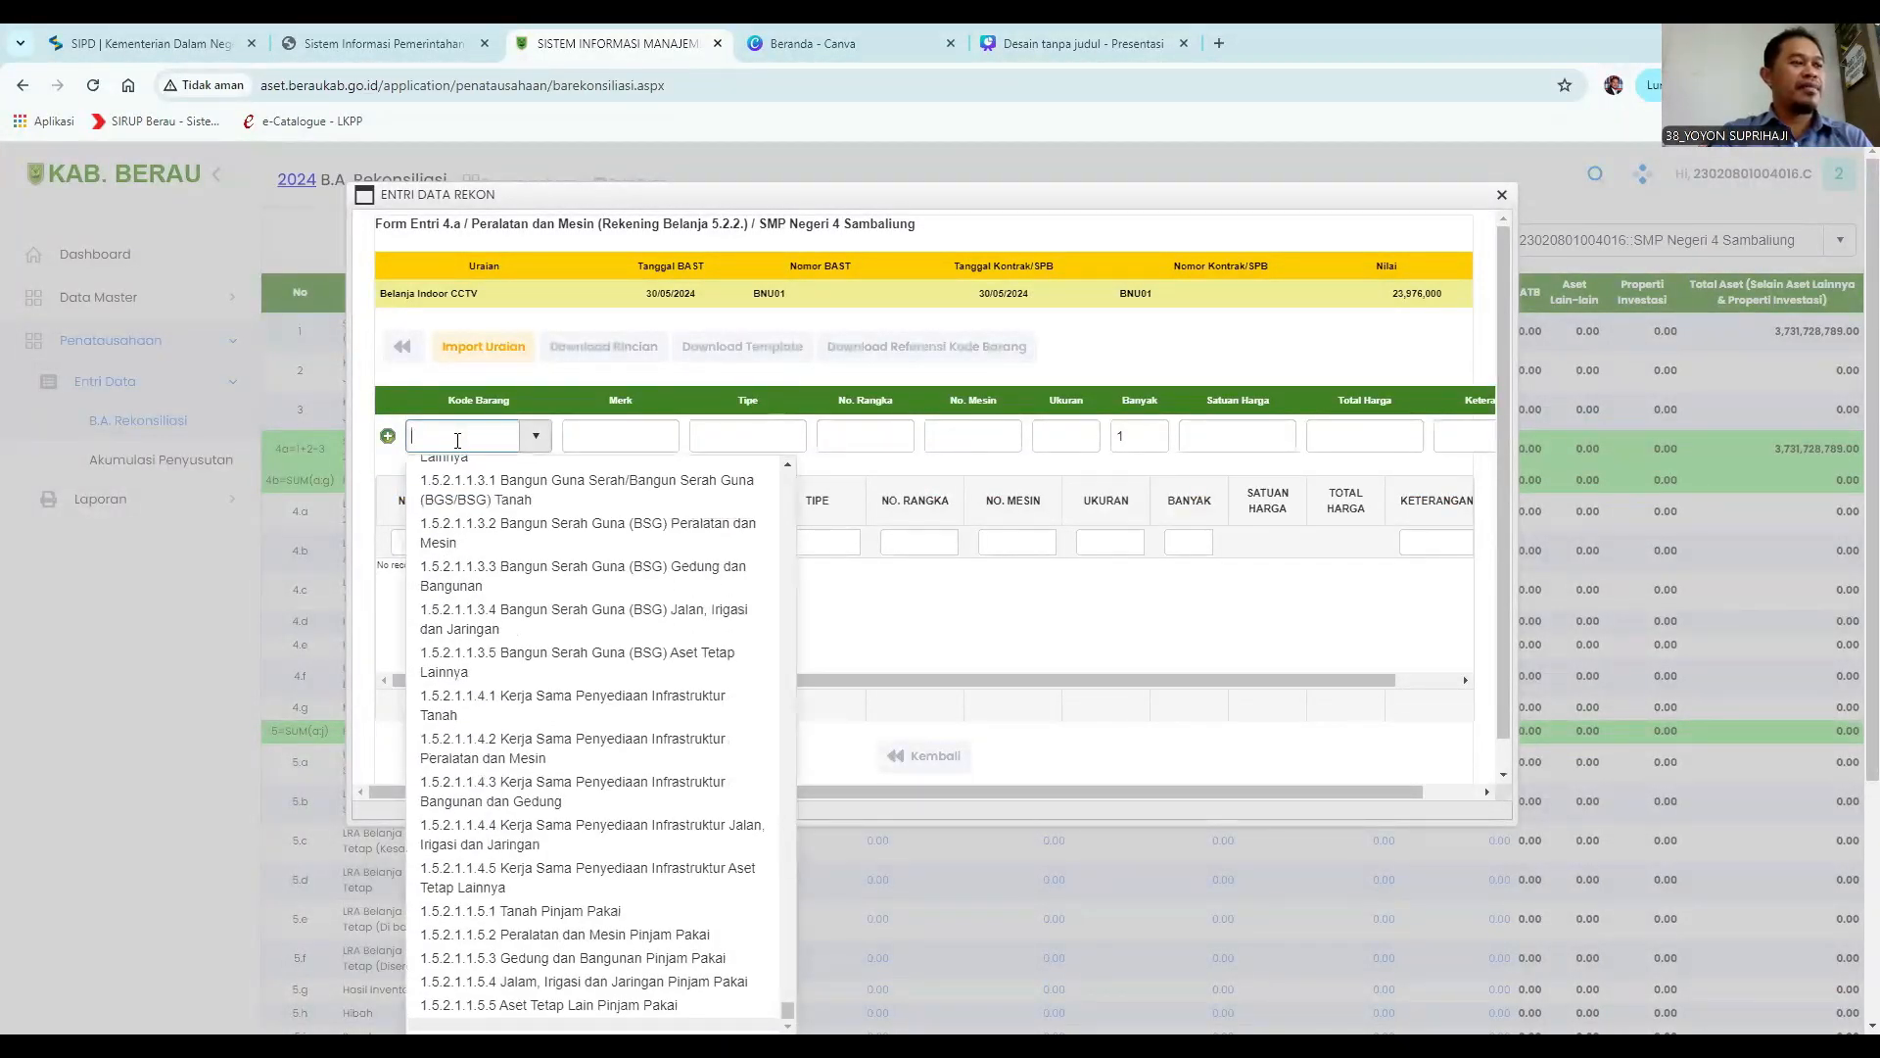
{"action": "type", "text": "c"}
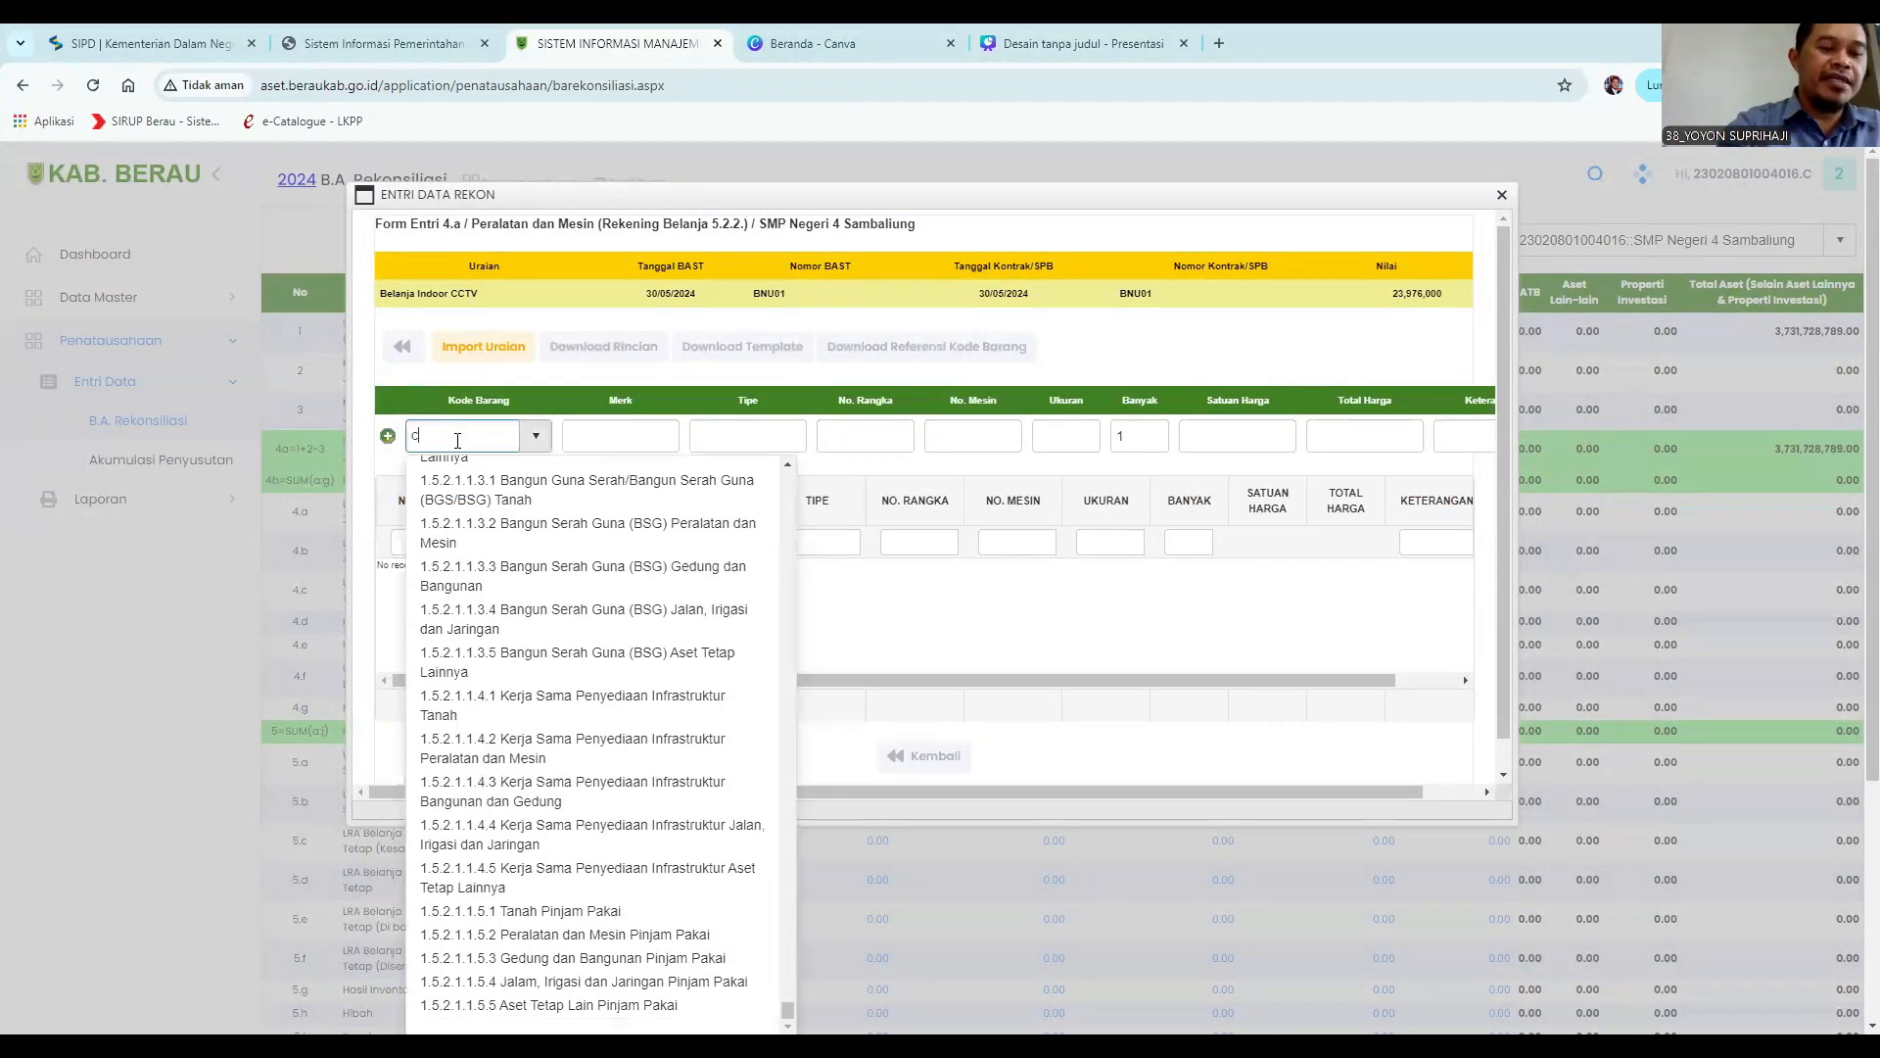
{"action": "type", "text": "ct"}
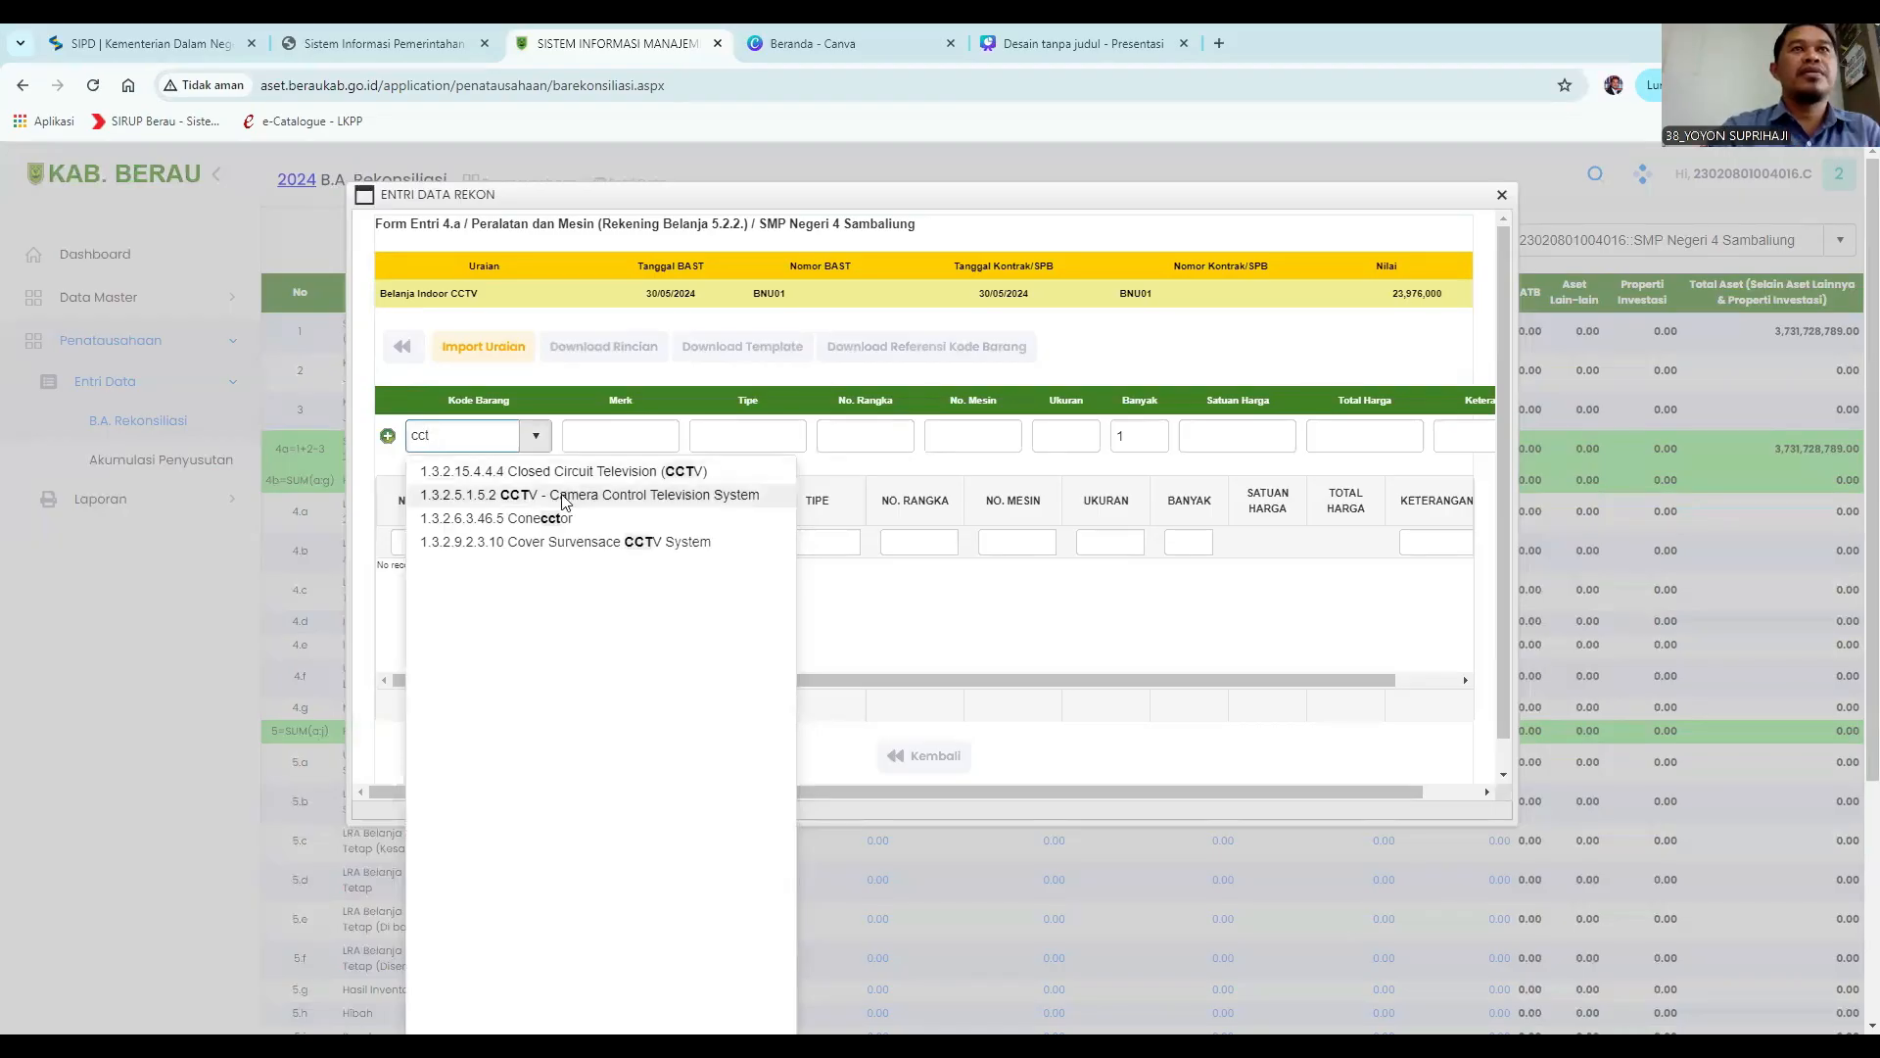
{"action": "left_click", "coordinate": [565, 496]}
Enter the brand Sharp and the type 8 Mata.
{"action": "left_click", "coordinate": [600, 438]}
{"action": "type", "text": "Sharp"}
{"action": "left_click", "coordinate": [744, 443]}
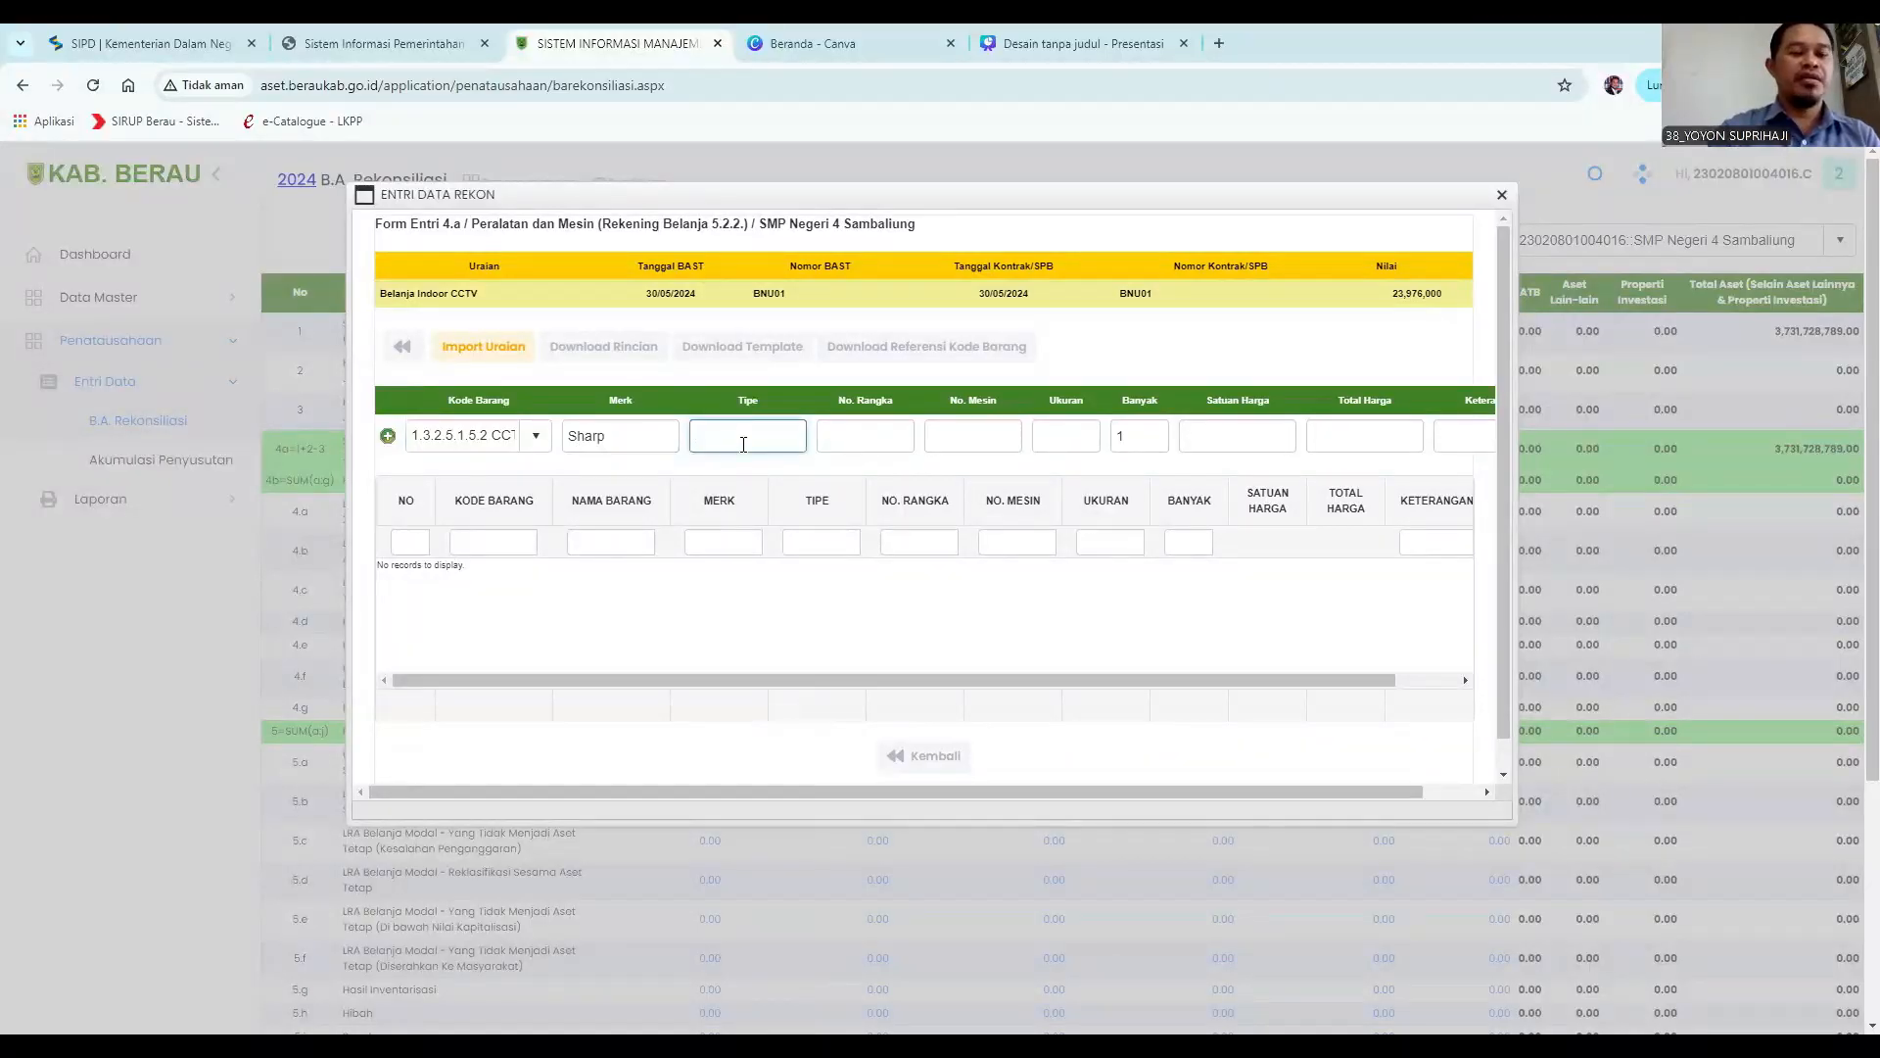
{"action": "type", "text": "8 Mata"}
Fill the No. Rangka, No. Mesin and Ukuran fields with N/a.
{"action": "left_click", "coordinate": [830, 438]}
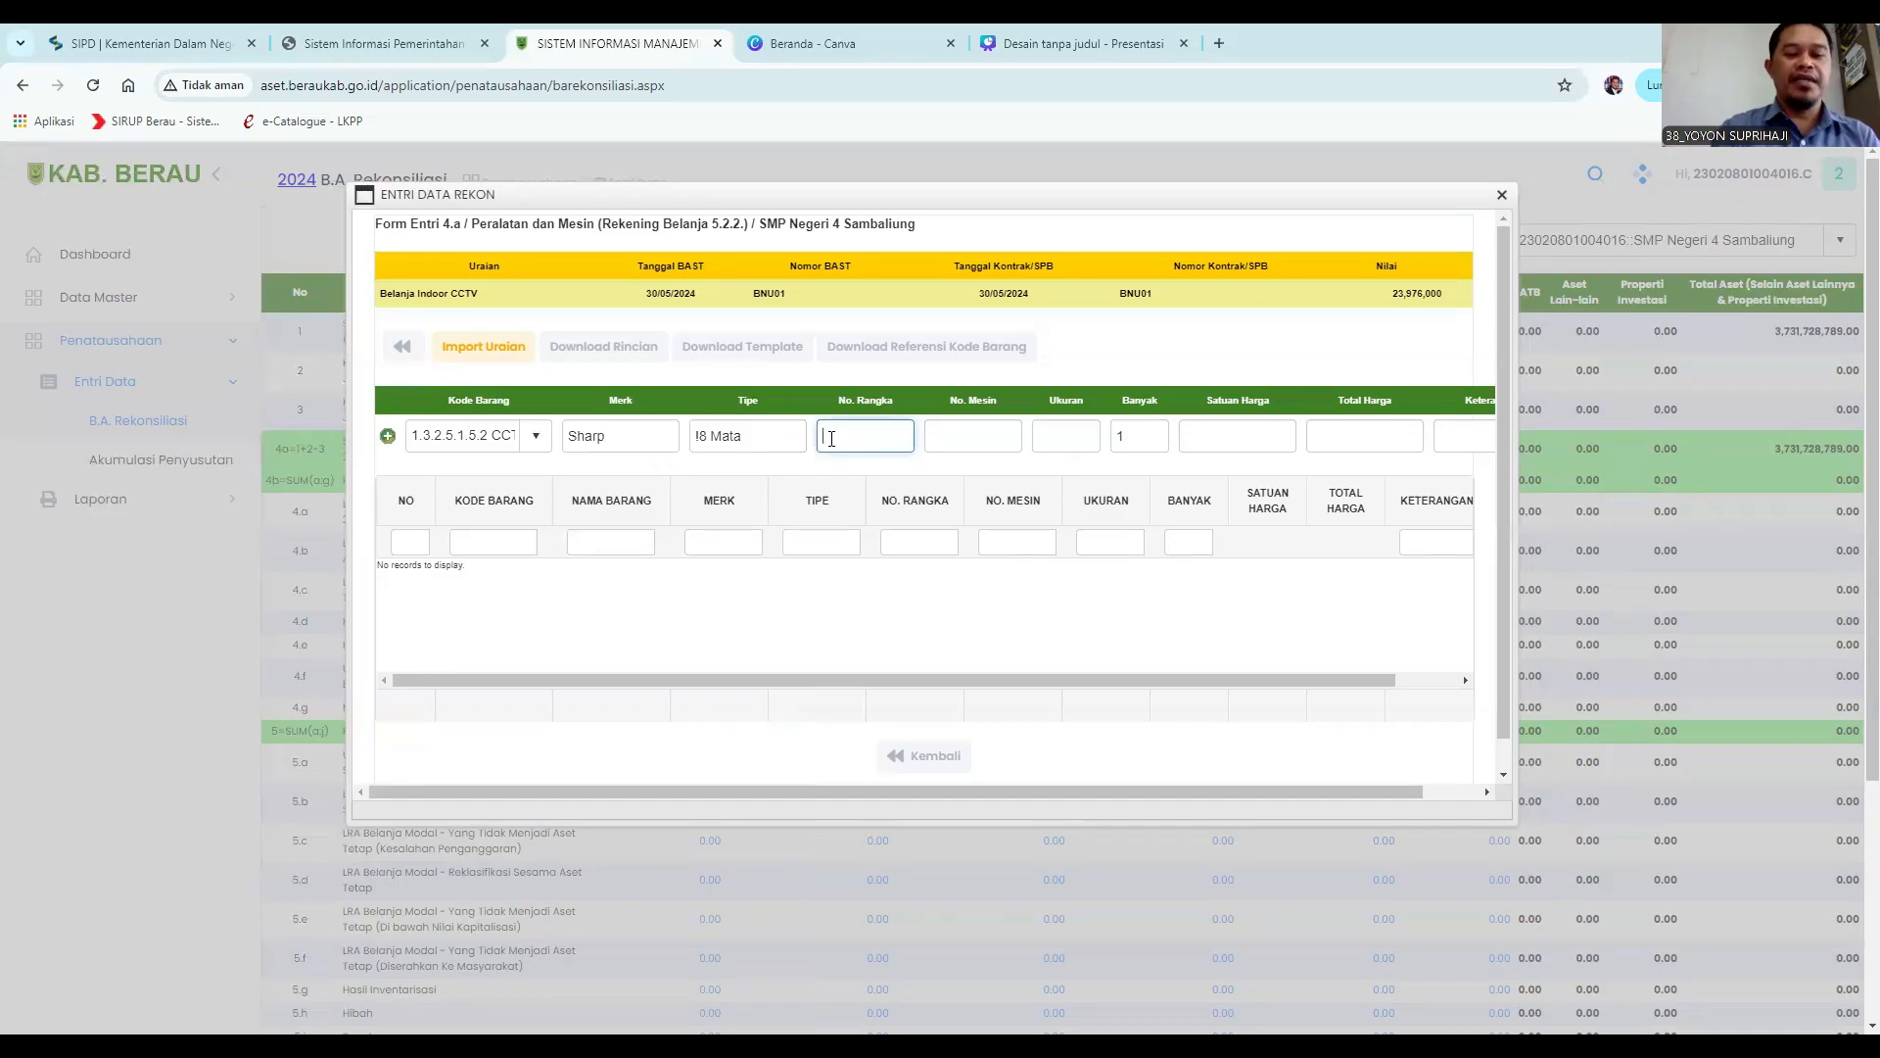
{"action": "type", "text": "N/a"}
{"action": "left_click", "coordinate": [957, 433]}
{"action": "type", "text": "N"}
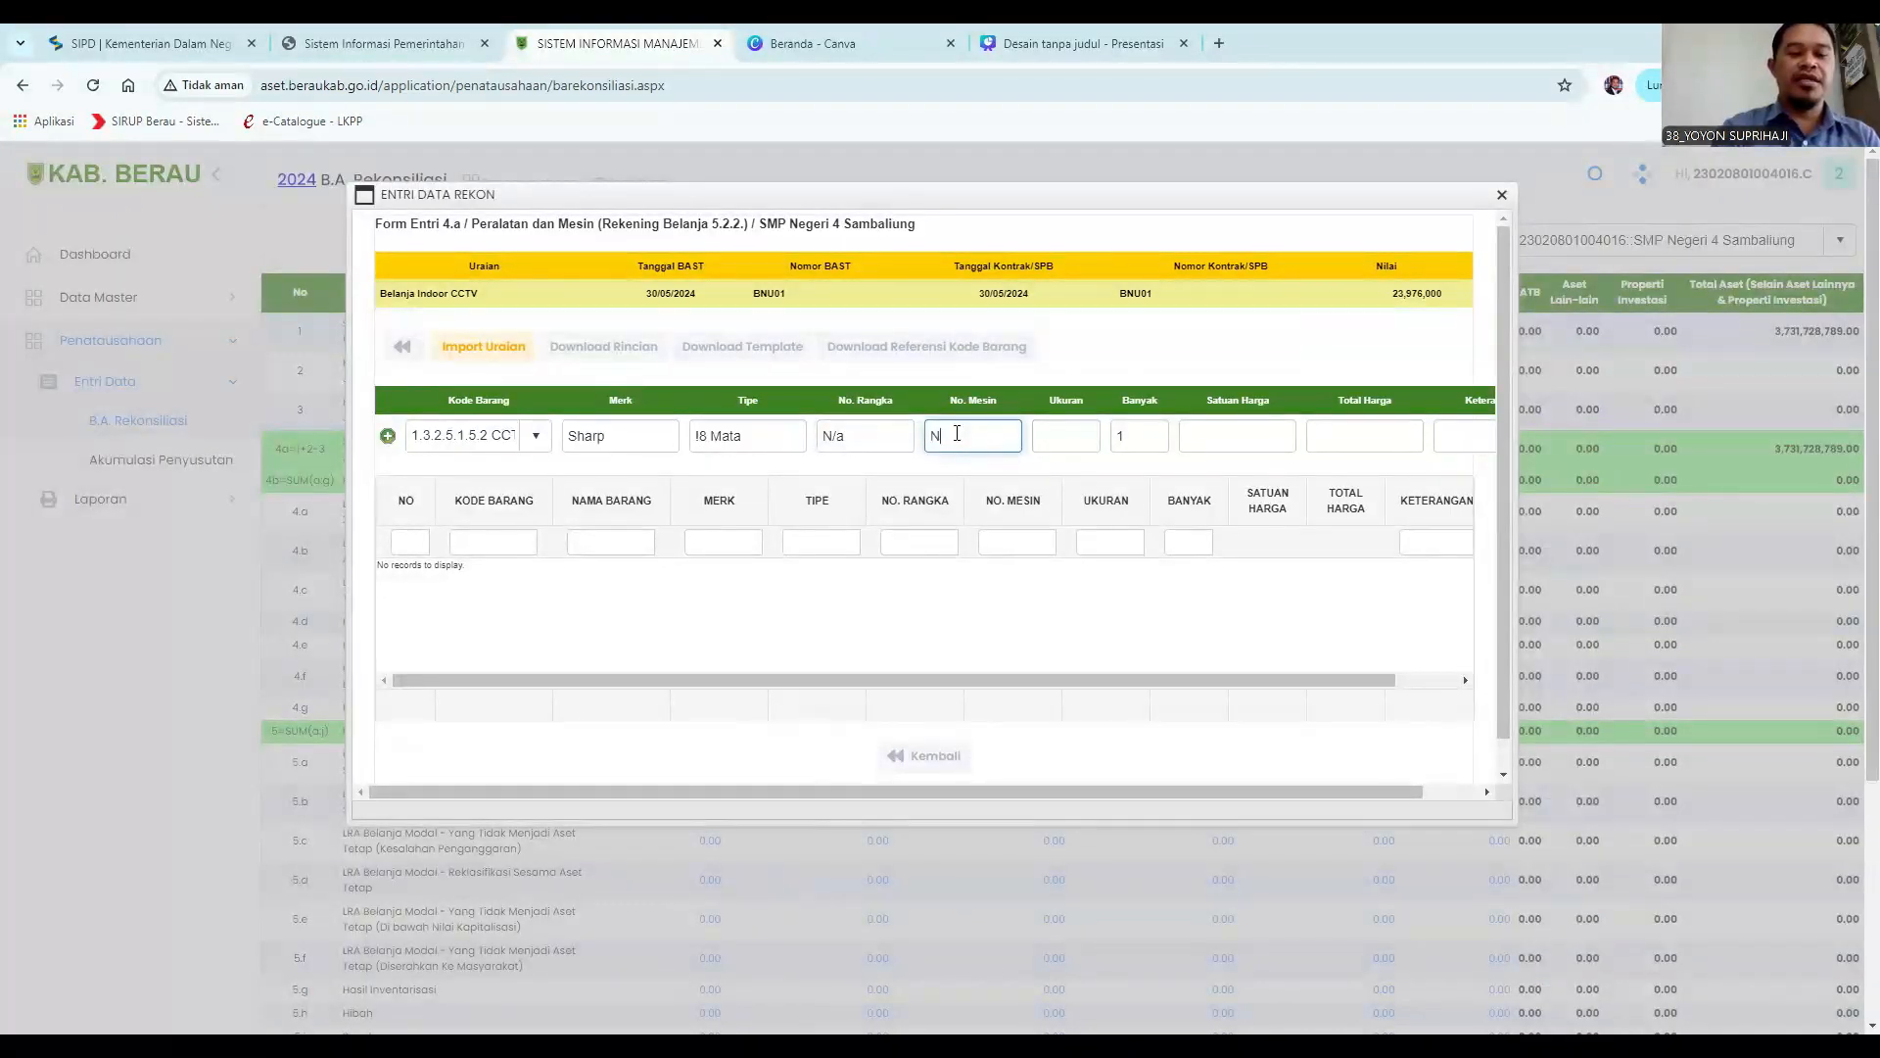
{"action": "type", "text": "/a"}
{"action": "left_click", "coordinate": [1073, 431]}
{"action": "type", "text": "N/a"}
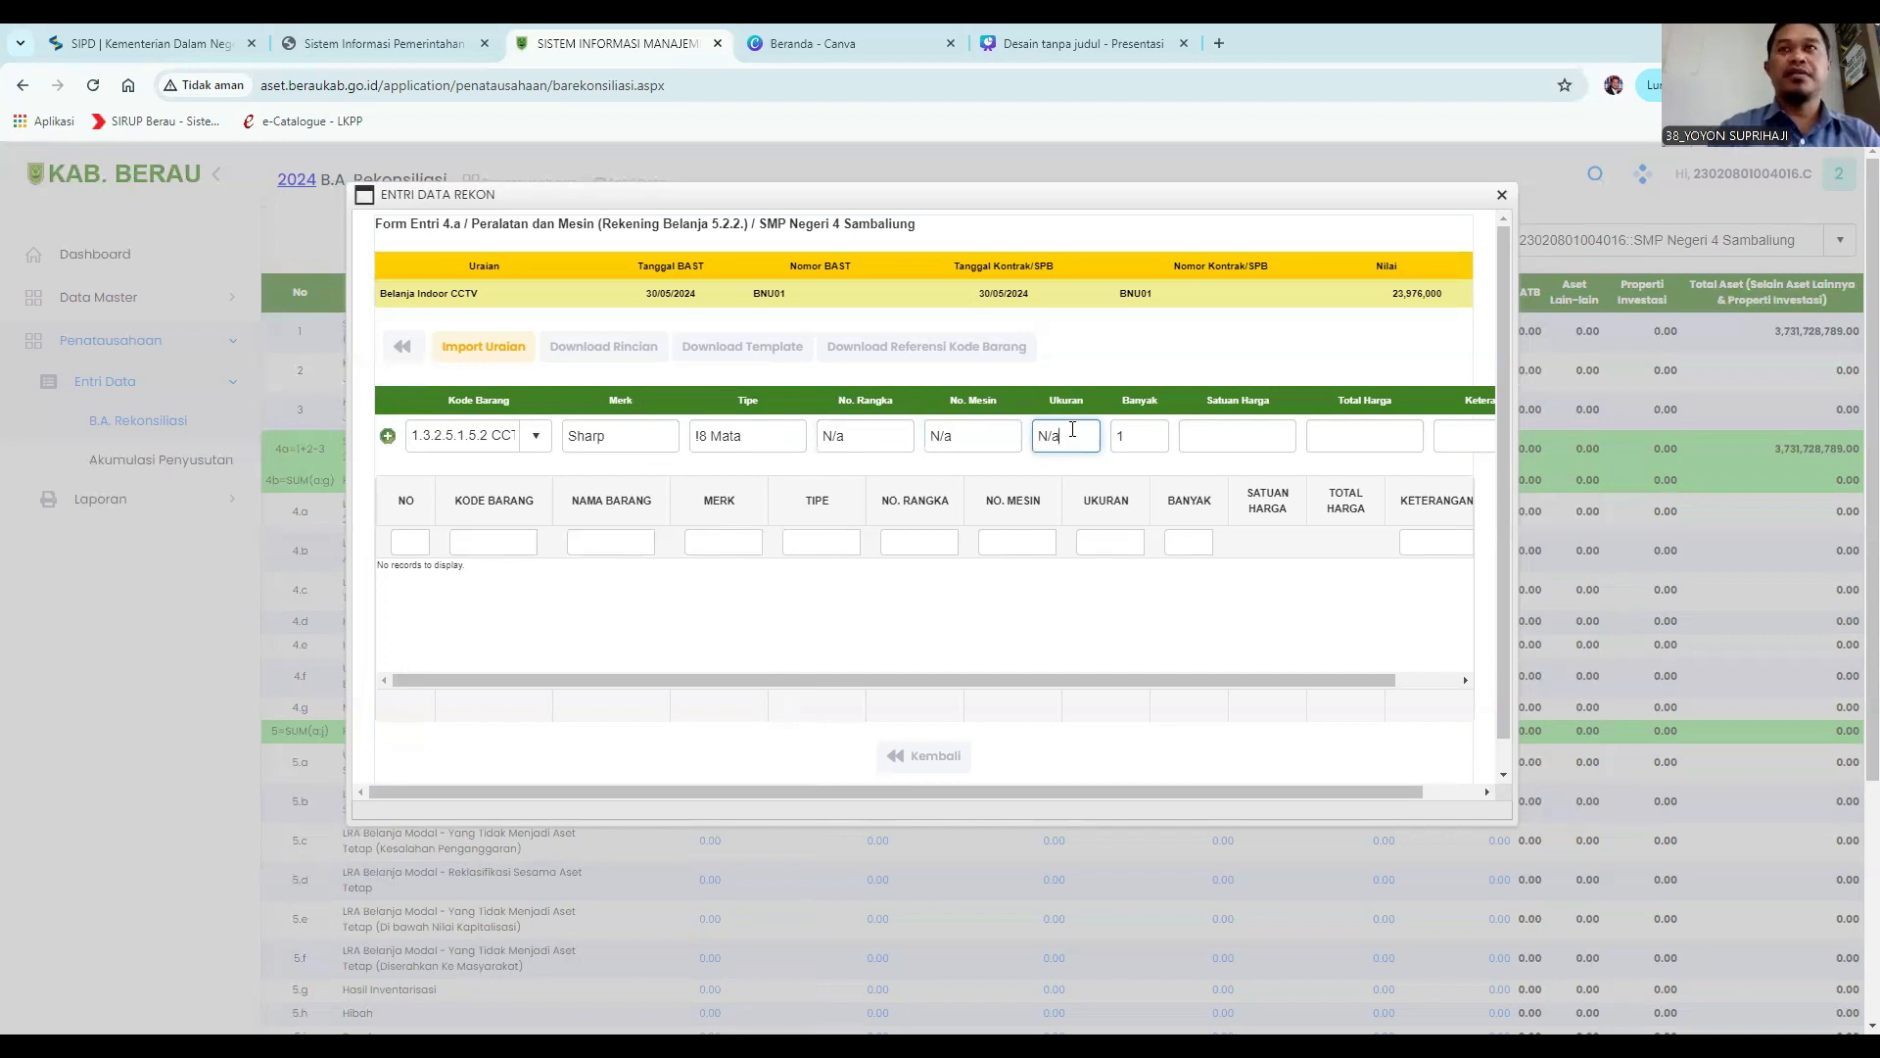
Set the quantity to 18 and the unit price to 1,332,000.
{"action": "left_click", "coordinate": [1135, 442]}
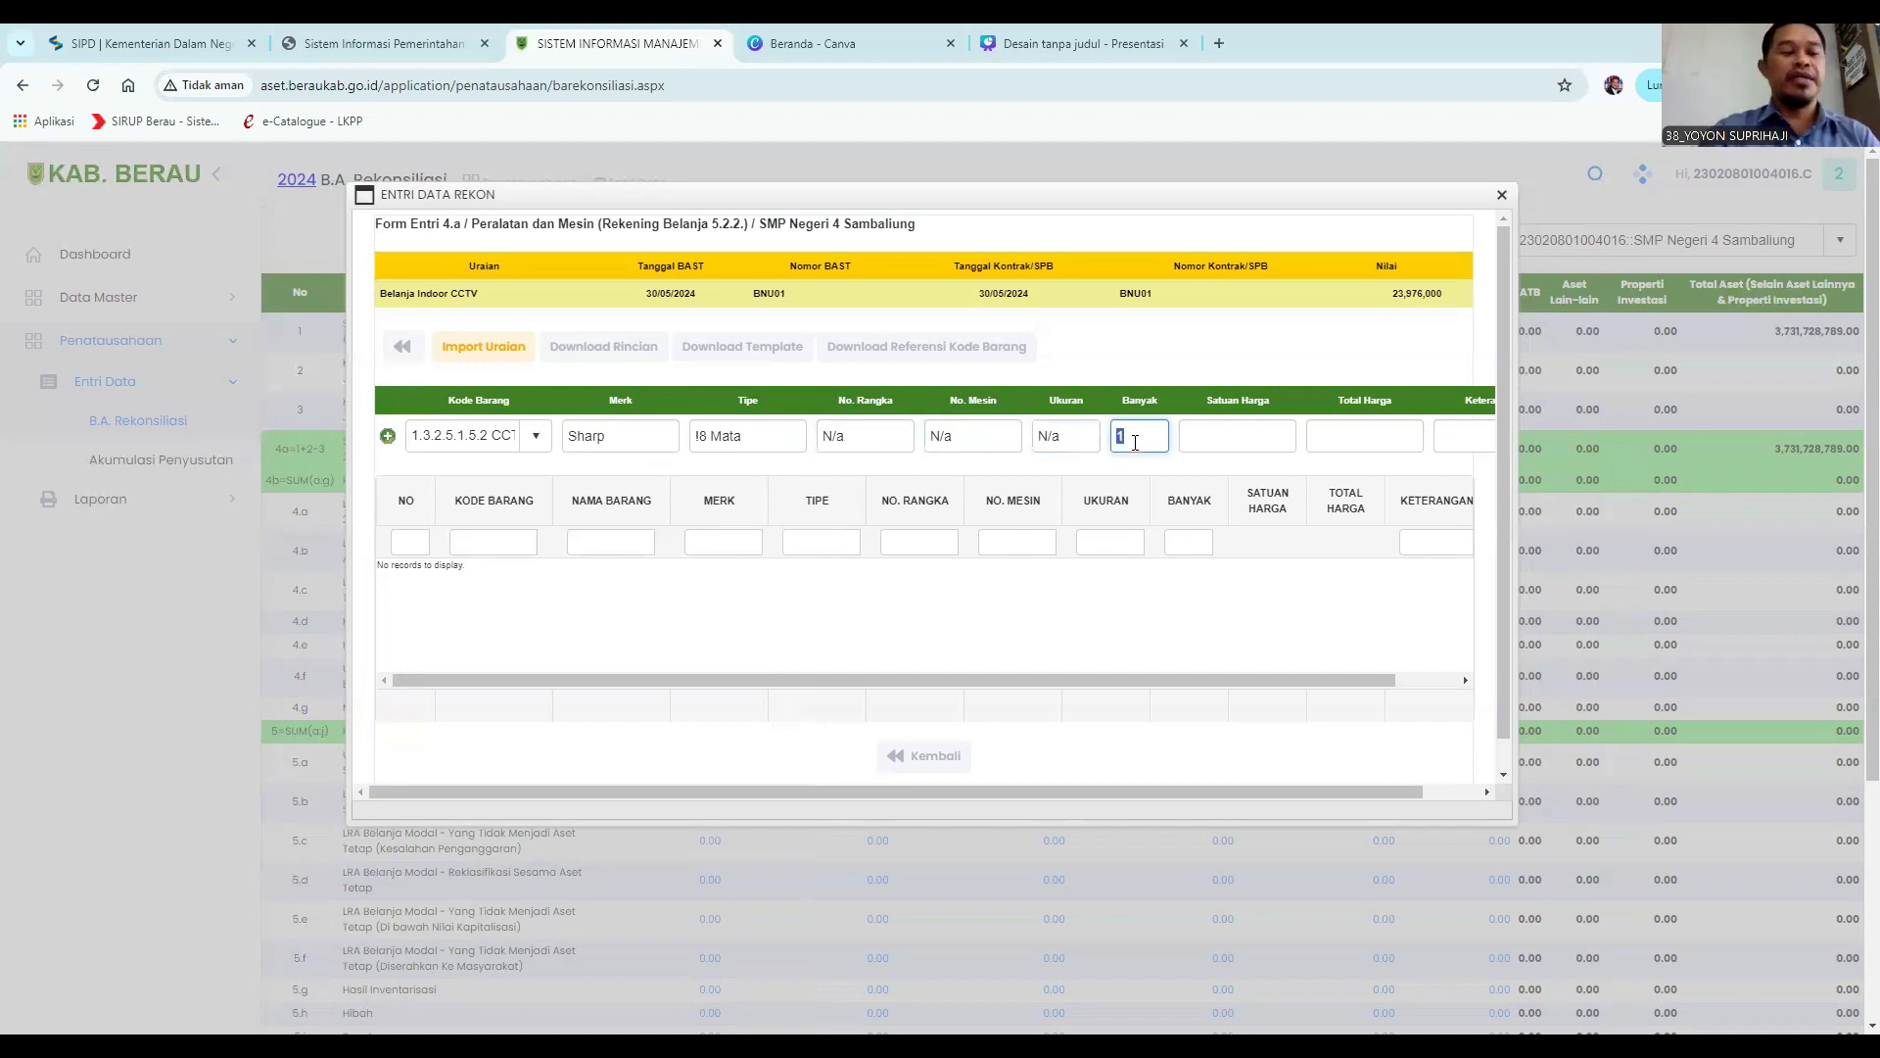
{"action": "type", "text": "18"}
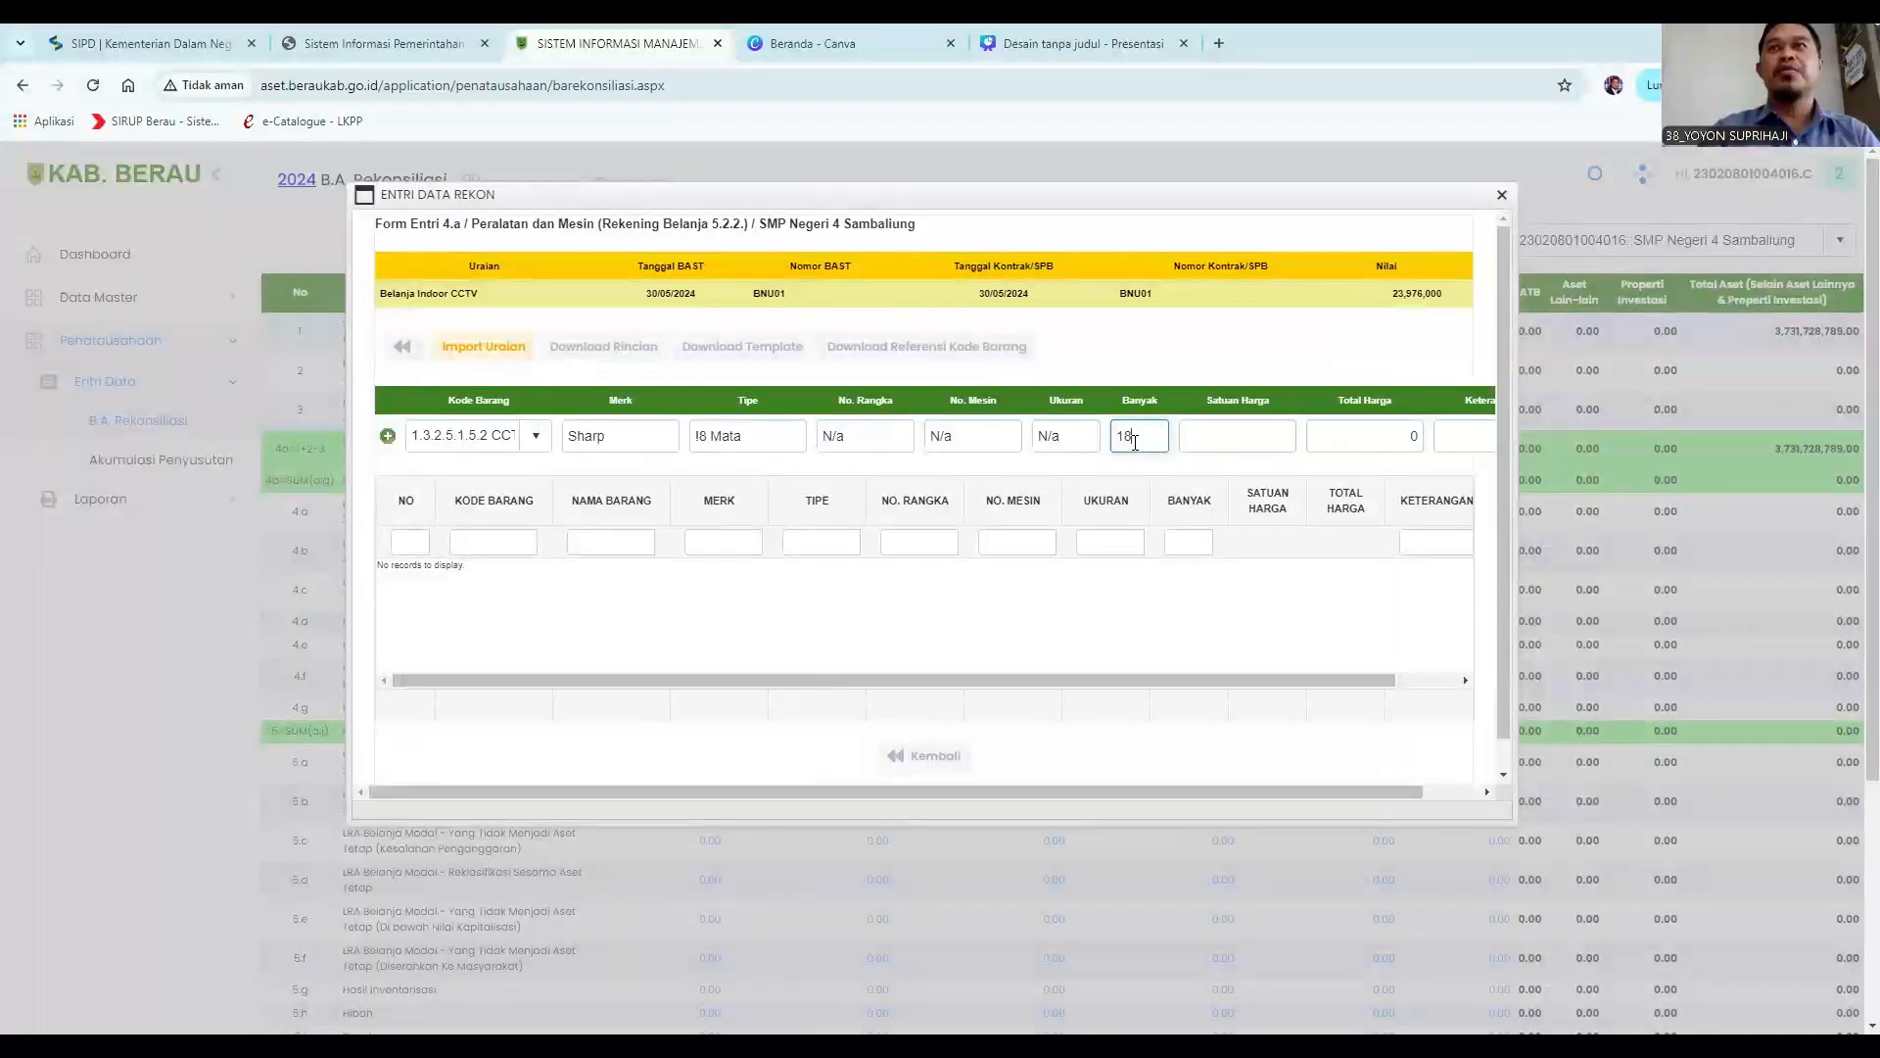
{"action": "left_click", "coordinate": [1210, 441]}
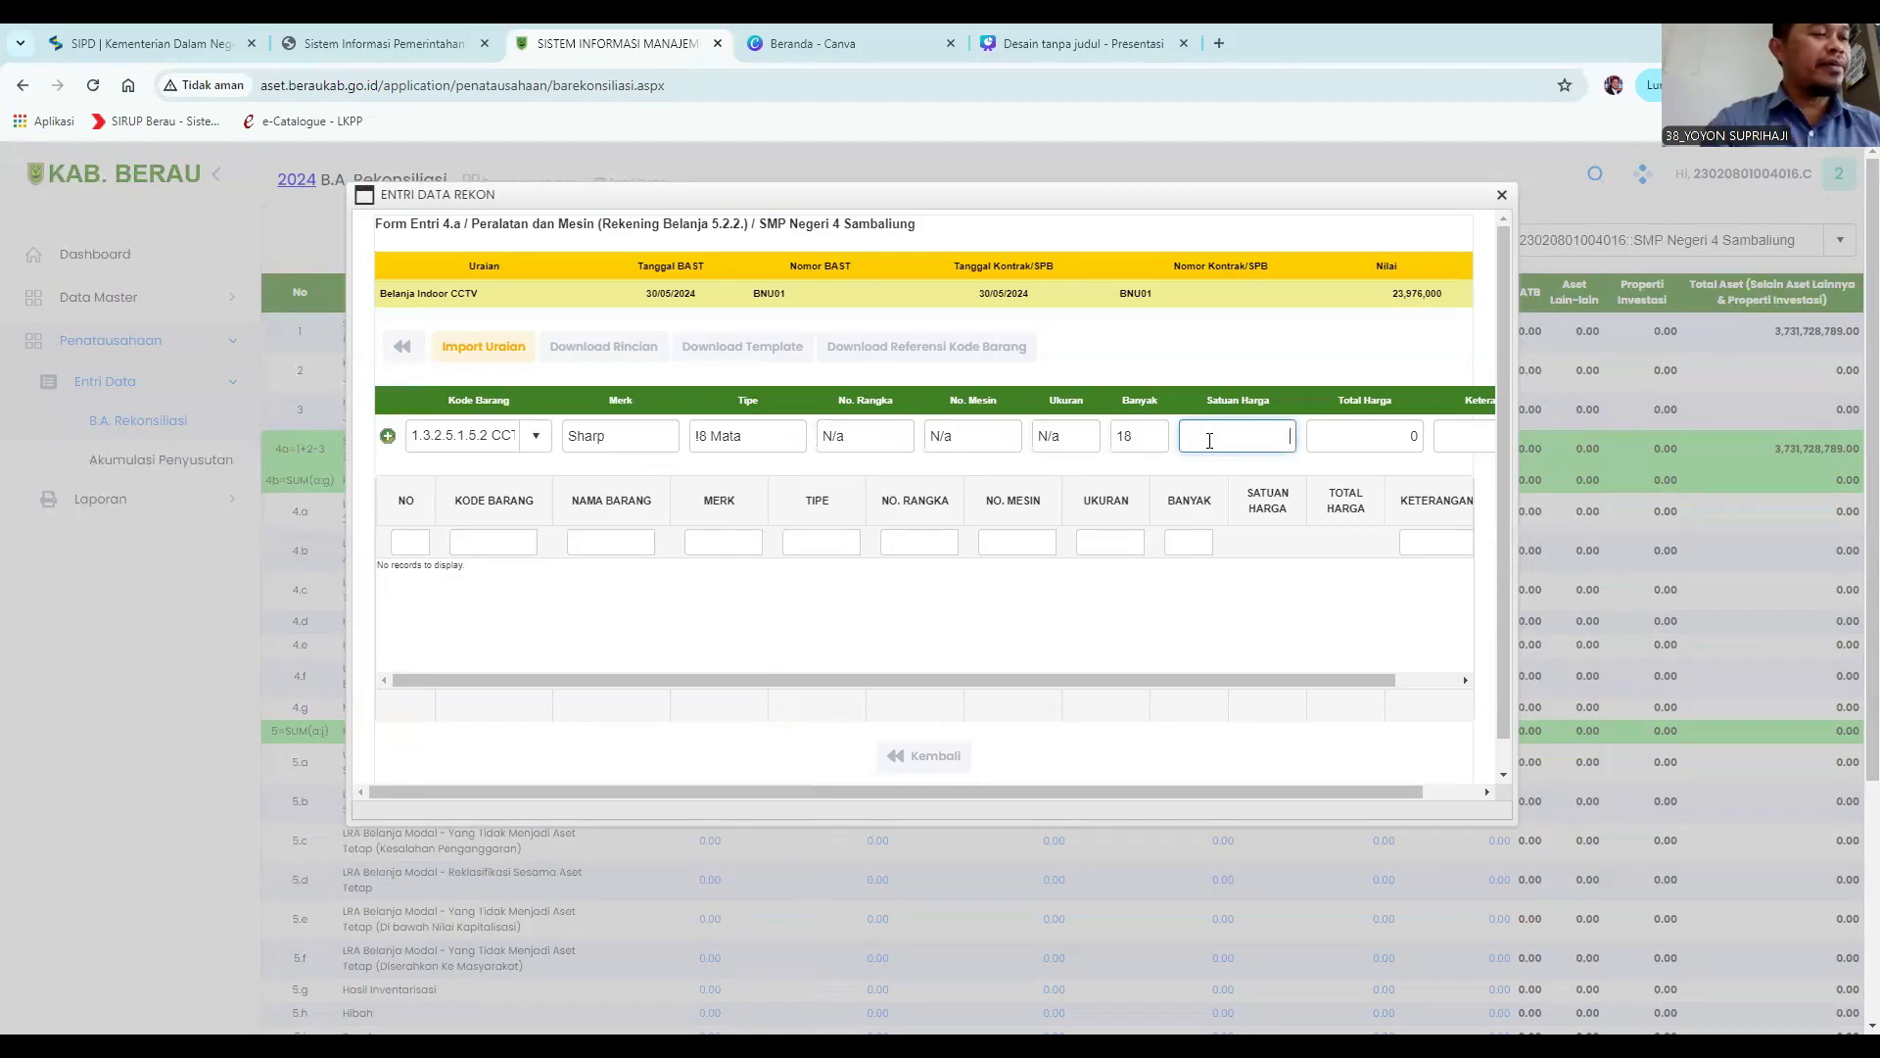
{"action": "type", "text": "1,3"}
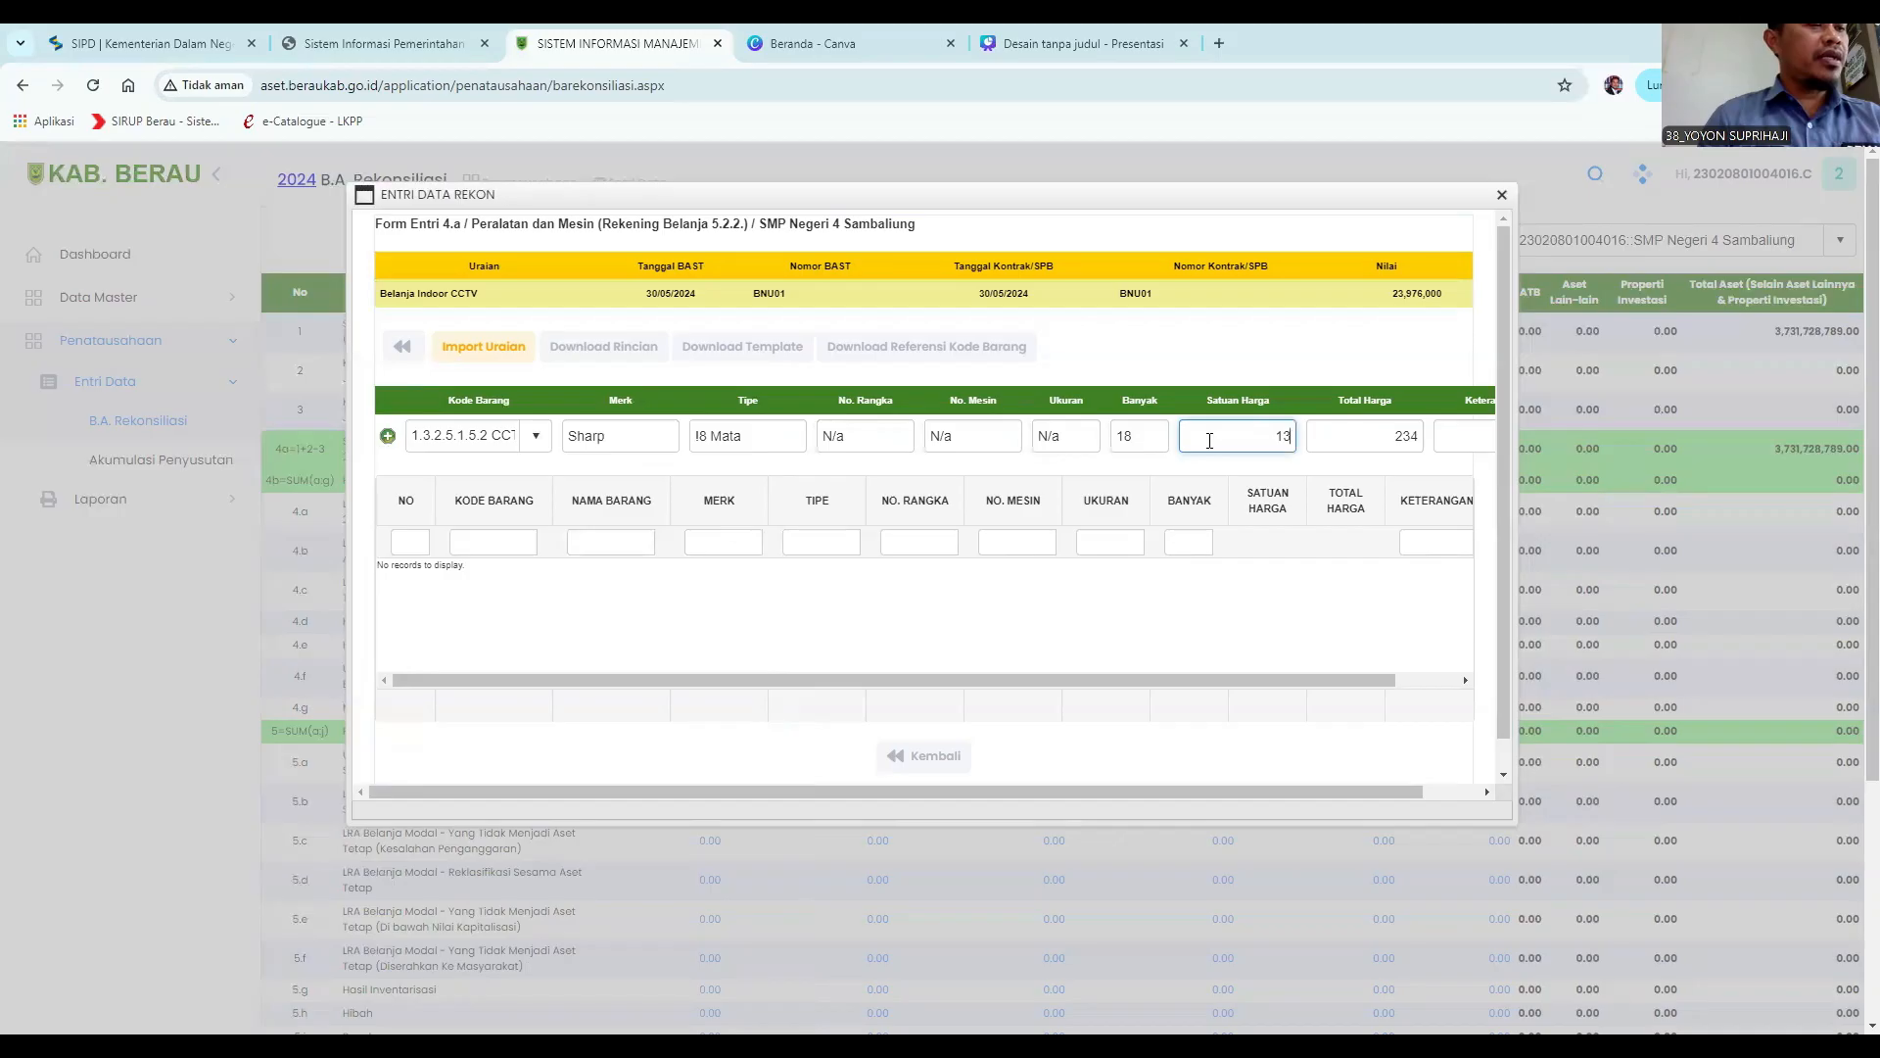
{"action": "type", "text": "32"}
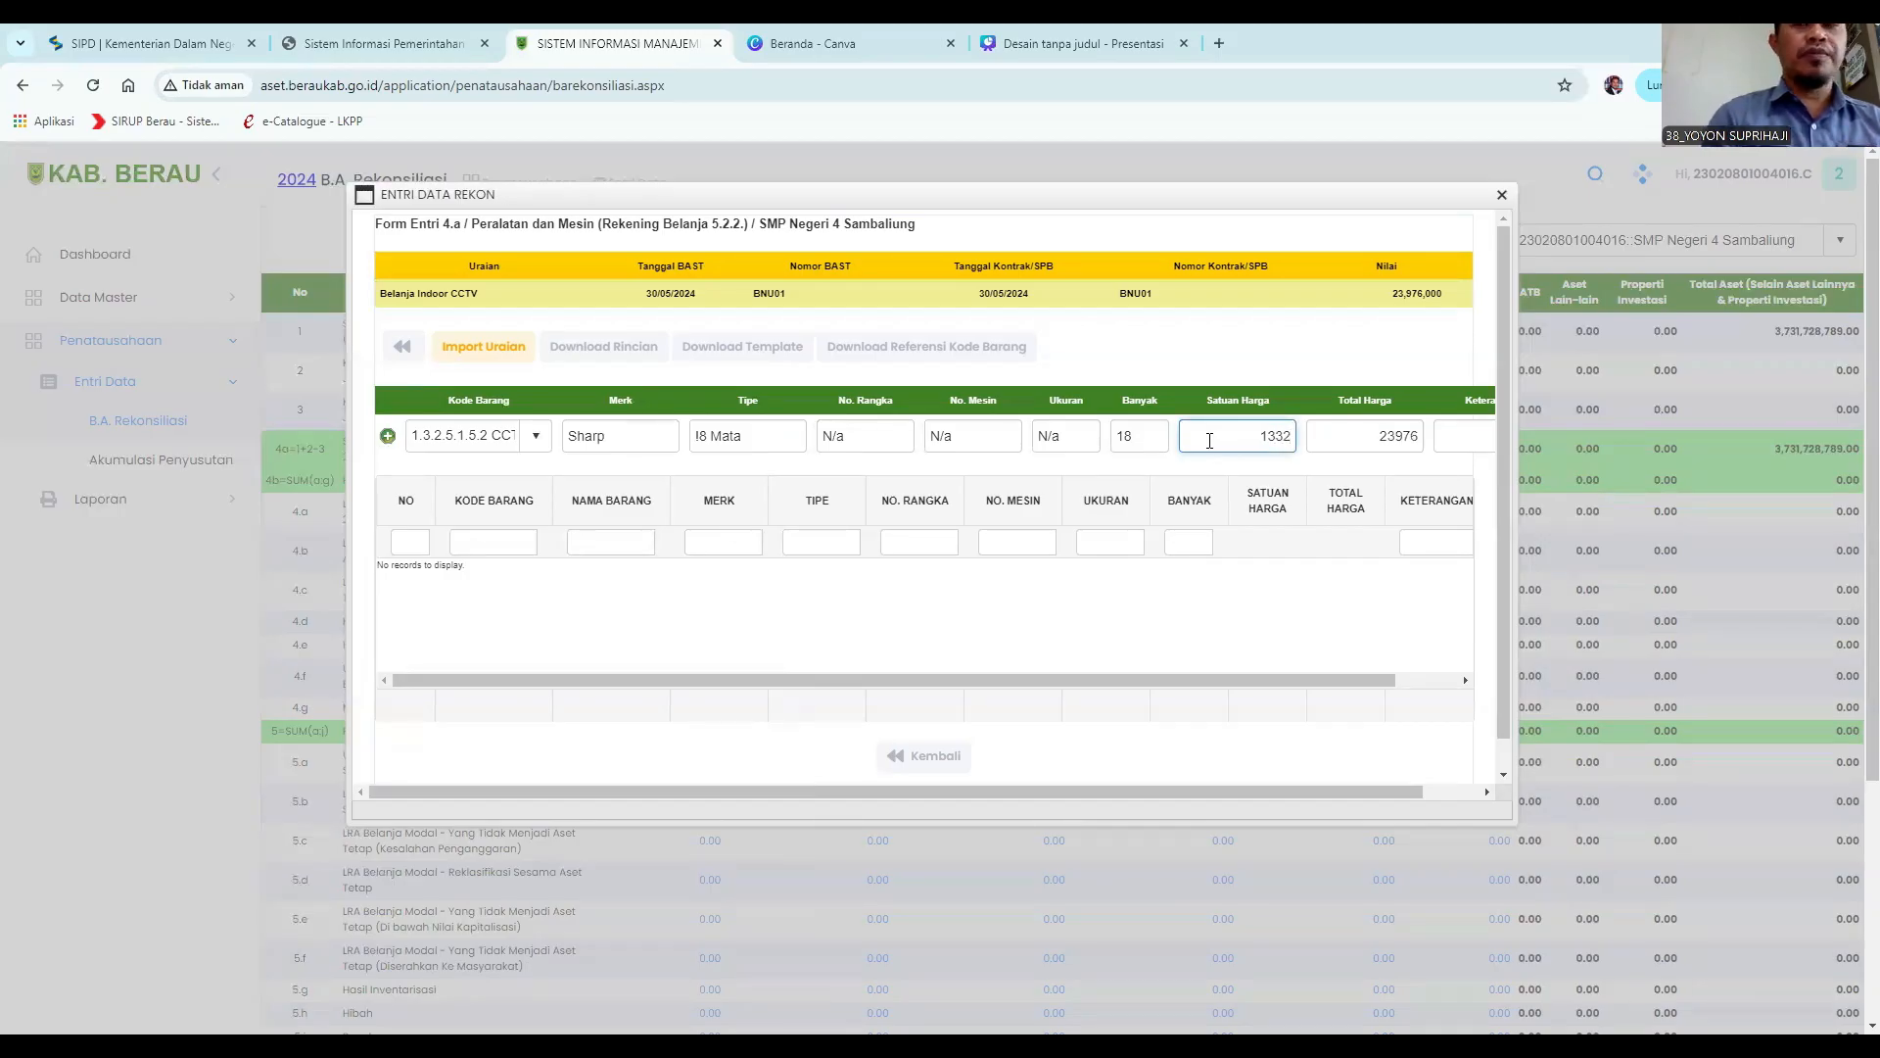
{"action": "type", "text": ",000"}
Enter the remark "Dipasang di setiap Kelas belajar" and add the detail row.
{"action": "left_click", "coordinate": [1461, 434]}
{"action": "type", "text": "Dip"}
{"action": "type", "text": "asang di set"}
{"action": "type", "text": "iap Kelas be"}
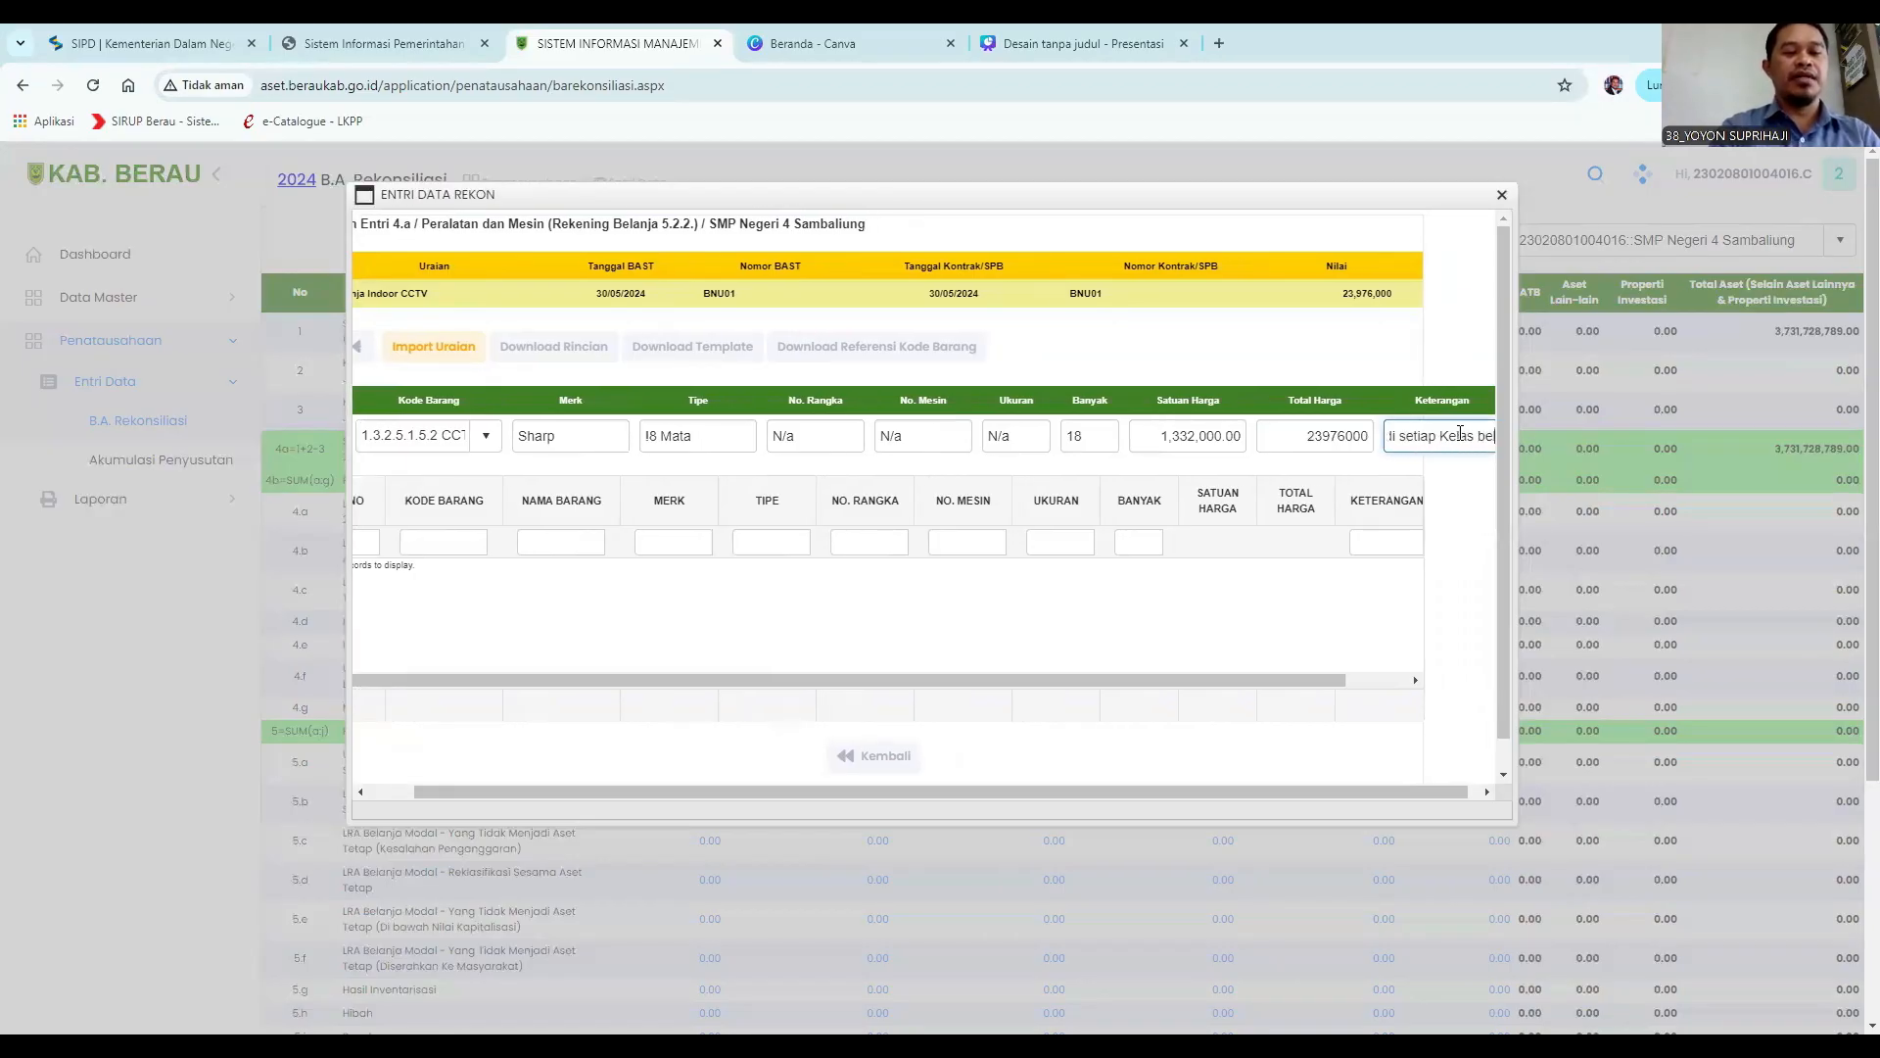
{"action": "type", "text": "lajar"}
{"action": "left_click_drag", "start_coordinate": [861, 791], "coordinate": [814, 791]}
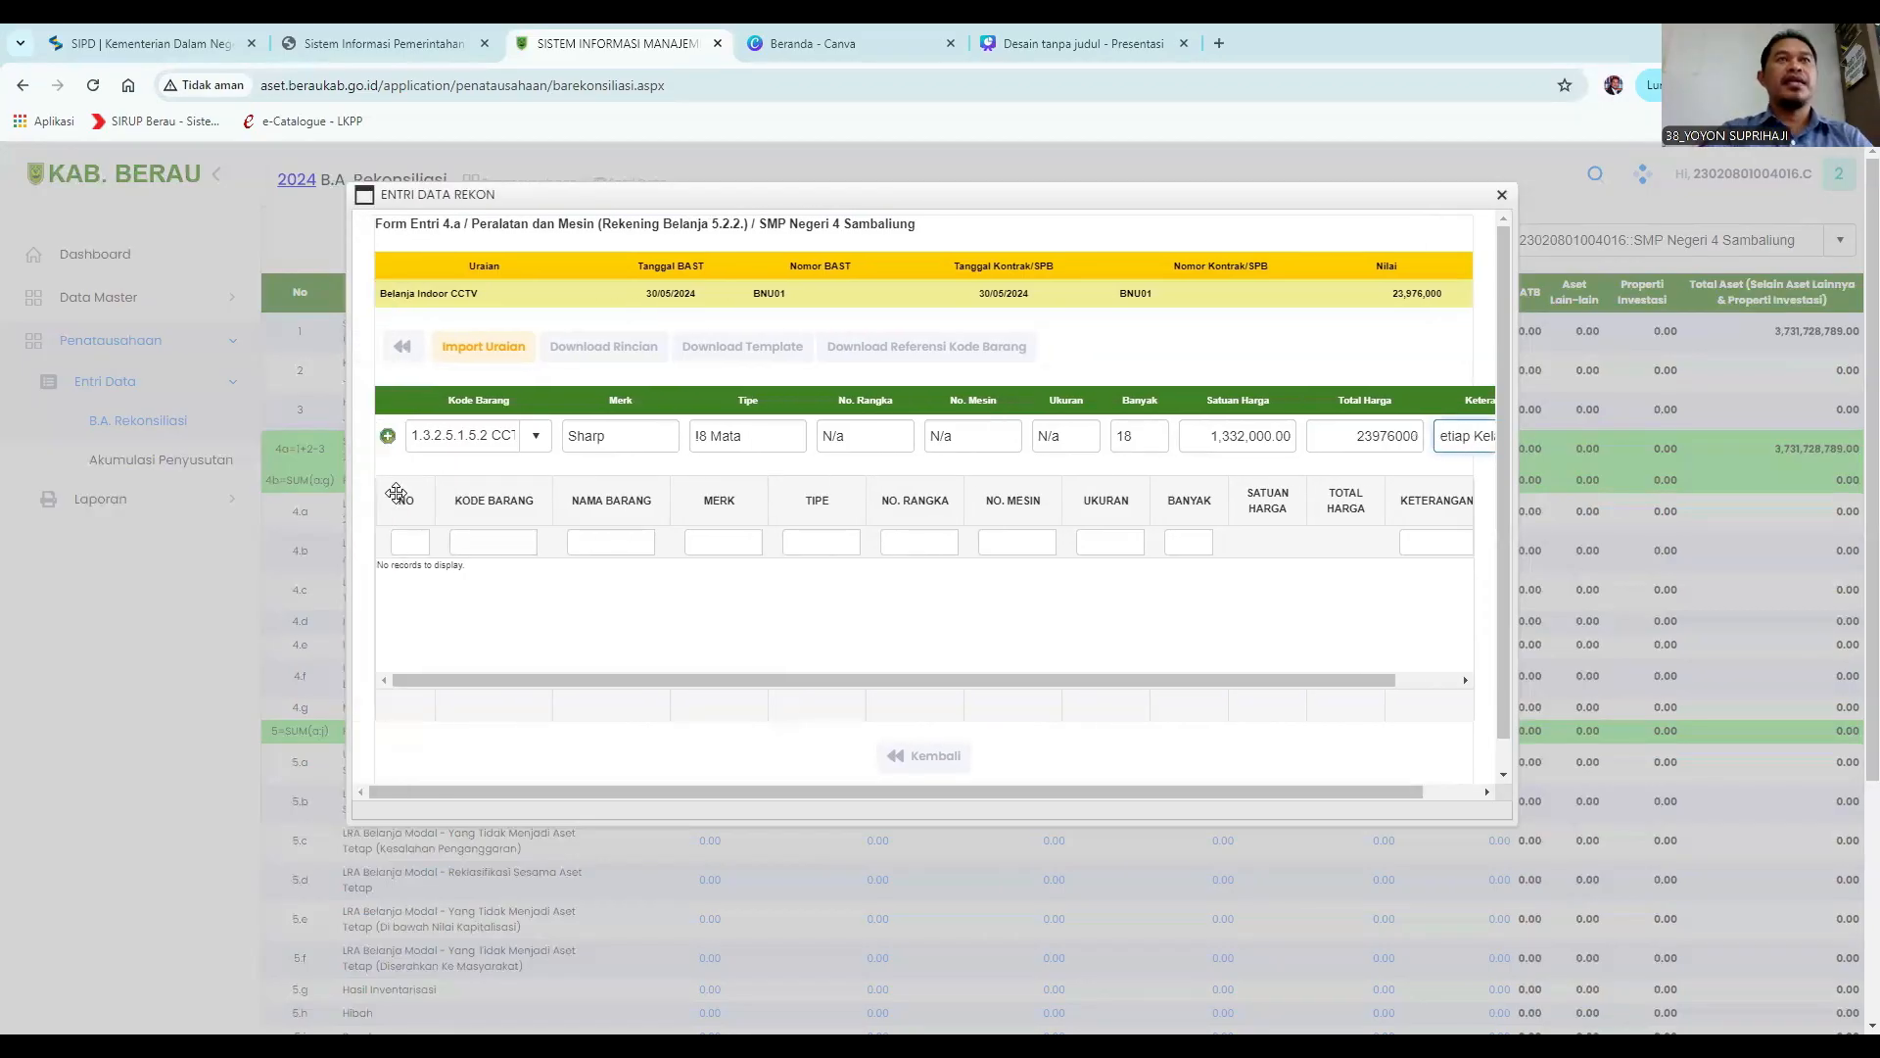
{"action": "left_click", "coordinate": [387, 439]}
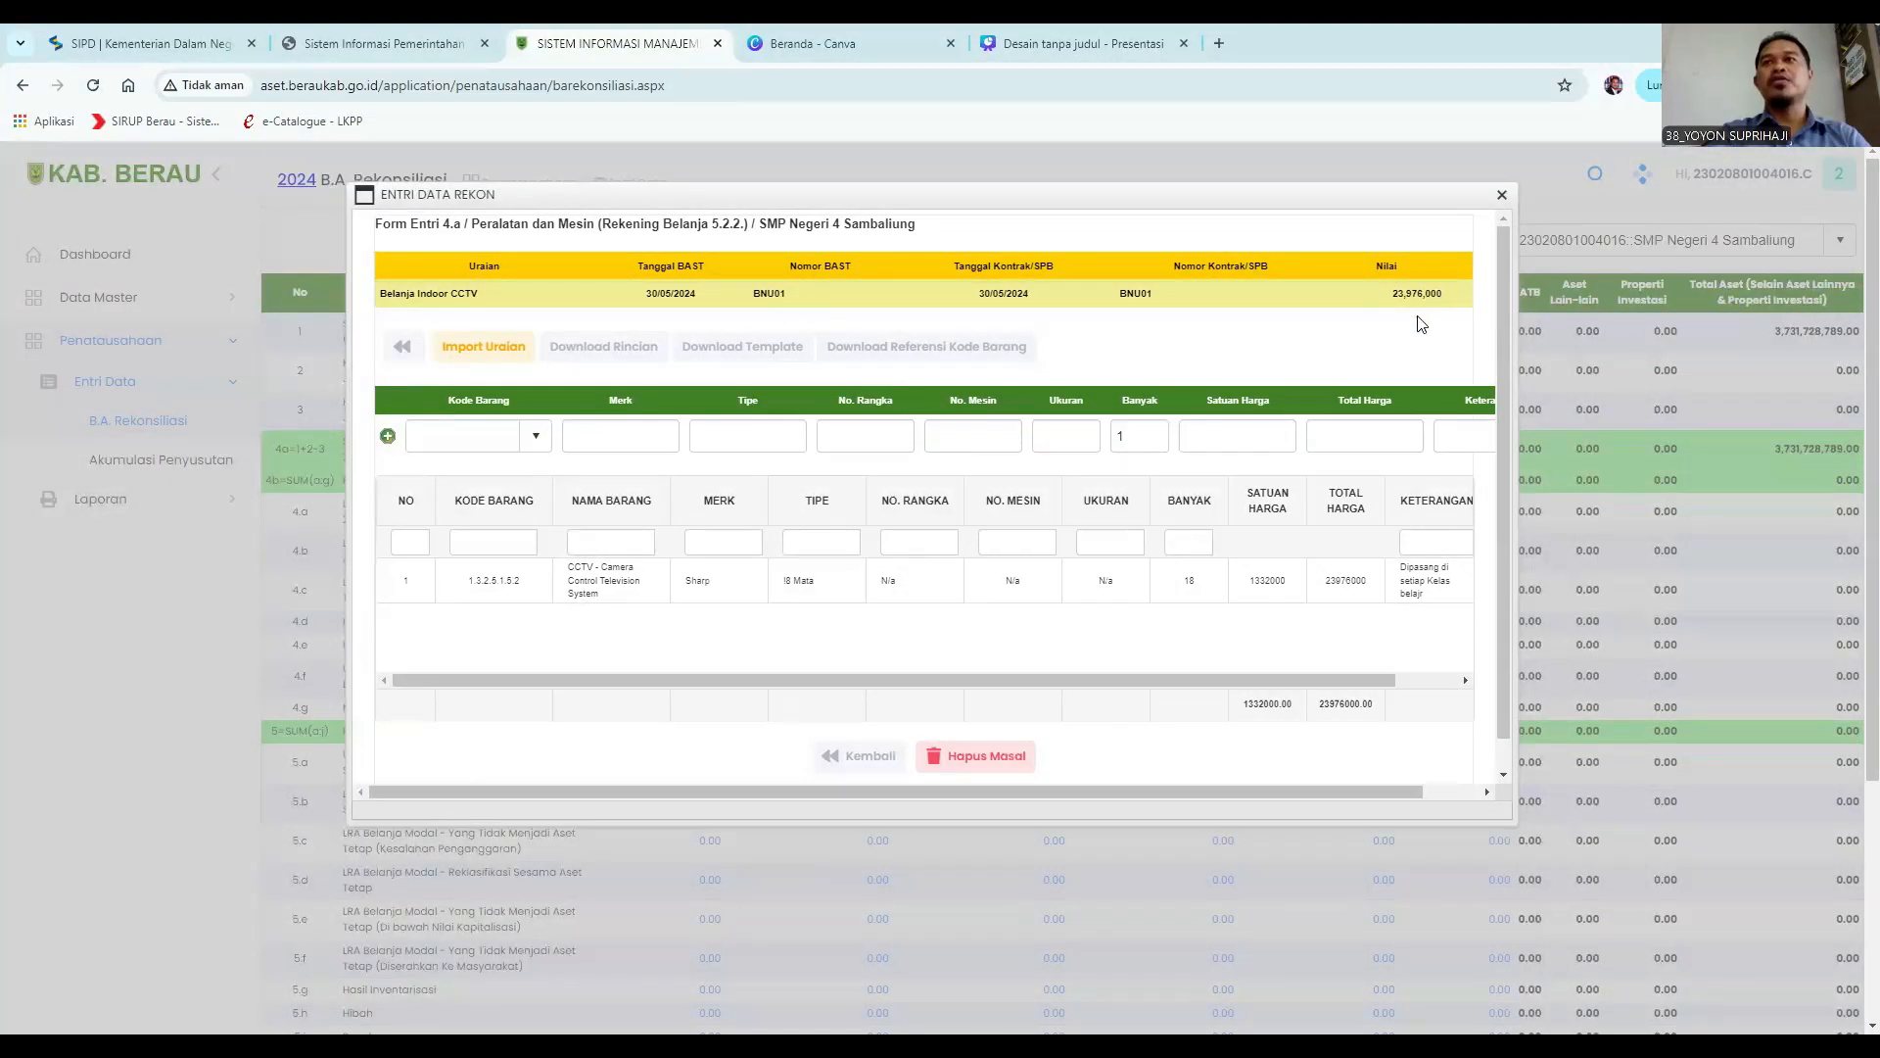
Go back from the CCTV item details and close the reconciliation entry dialog.
{"action": "left_click", "coordinate": [868, 765]}
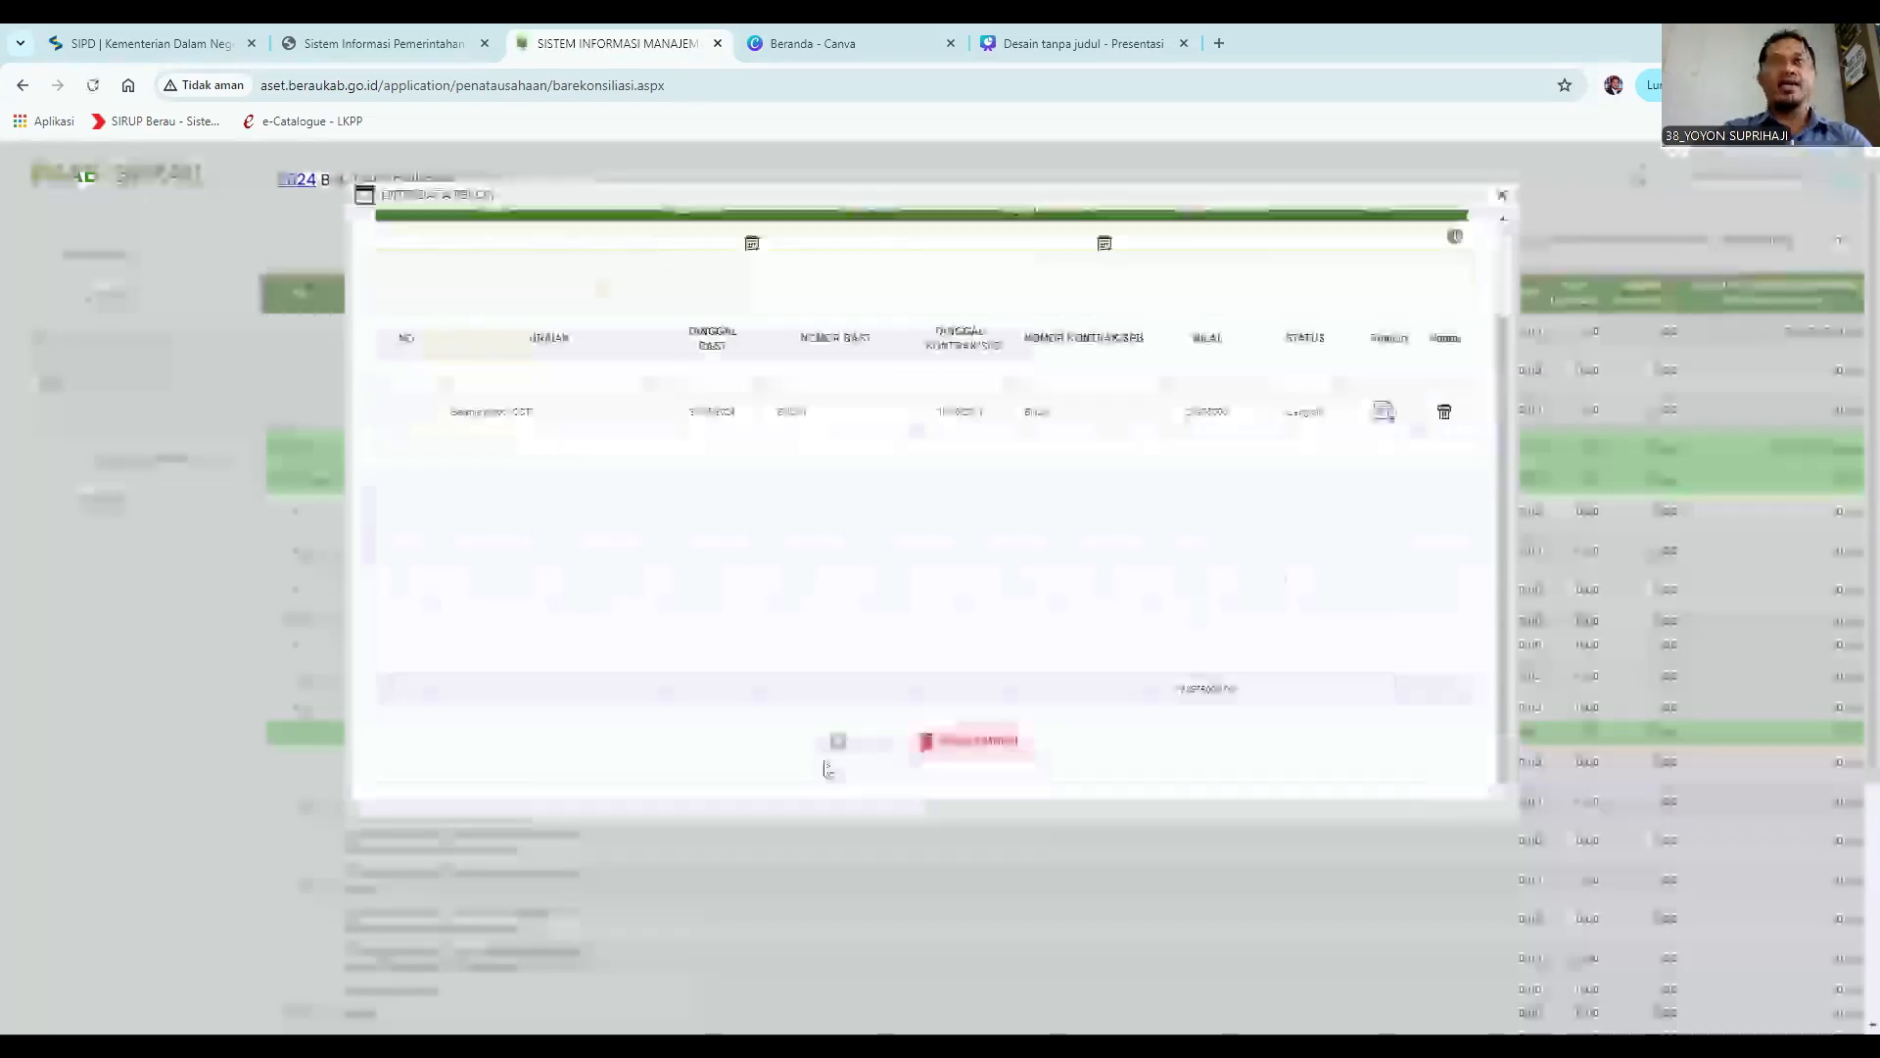
{"action": "left_click", "coordinate": [867, 752]}
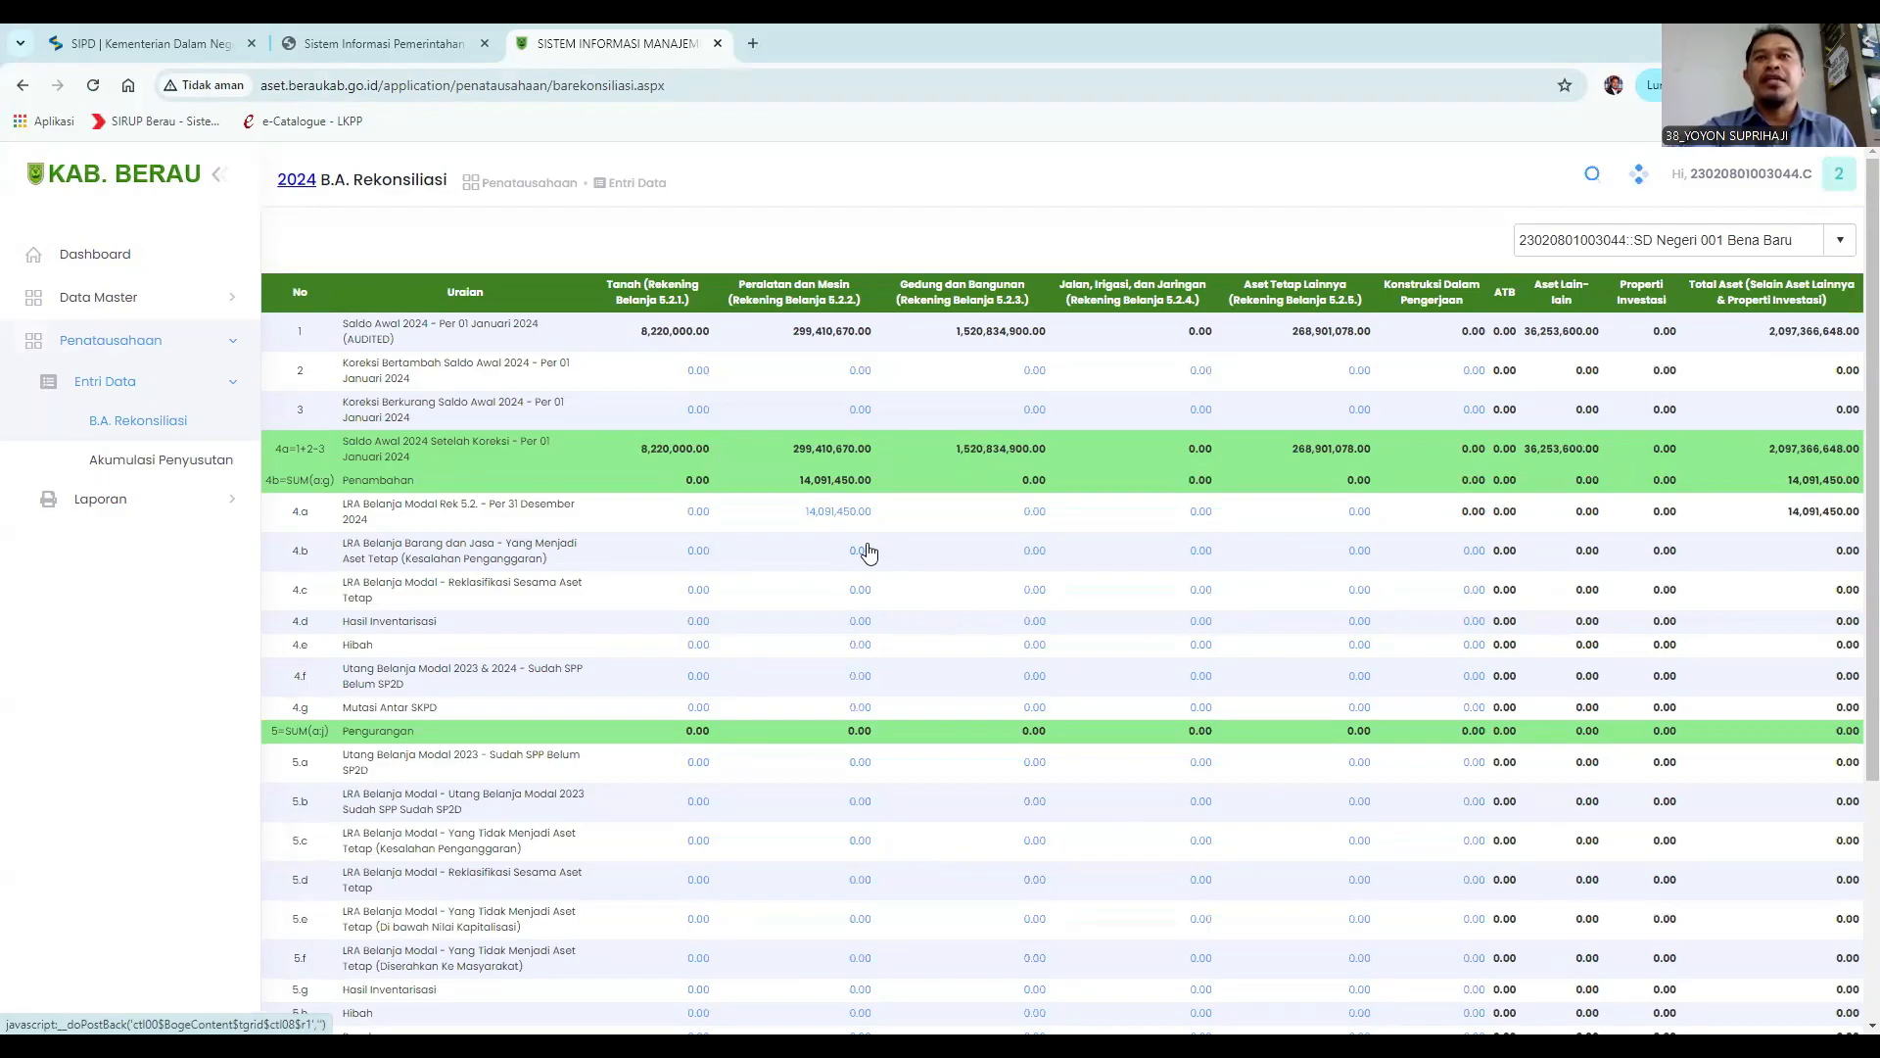
{"action": "left_click", "coordinate": [861, 550]}
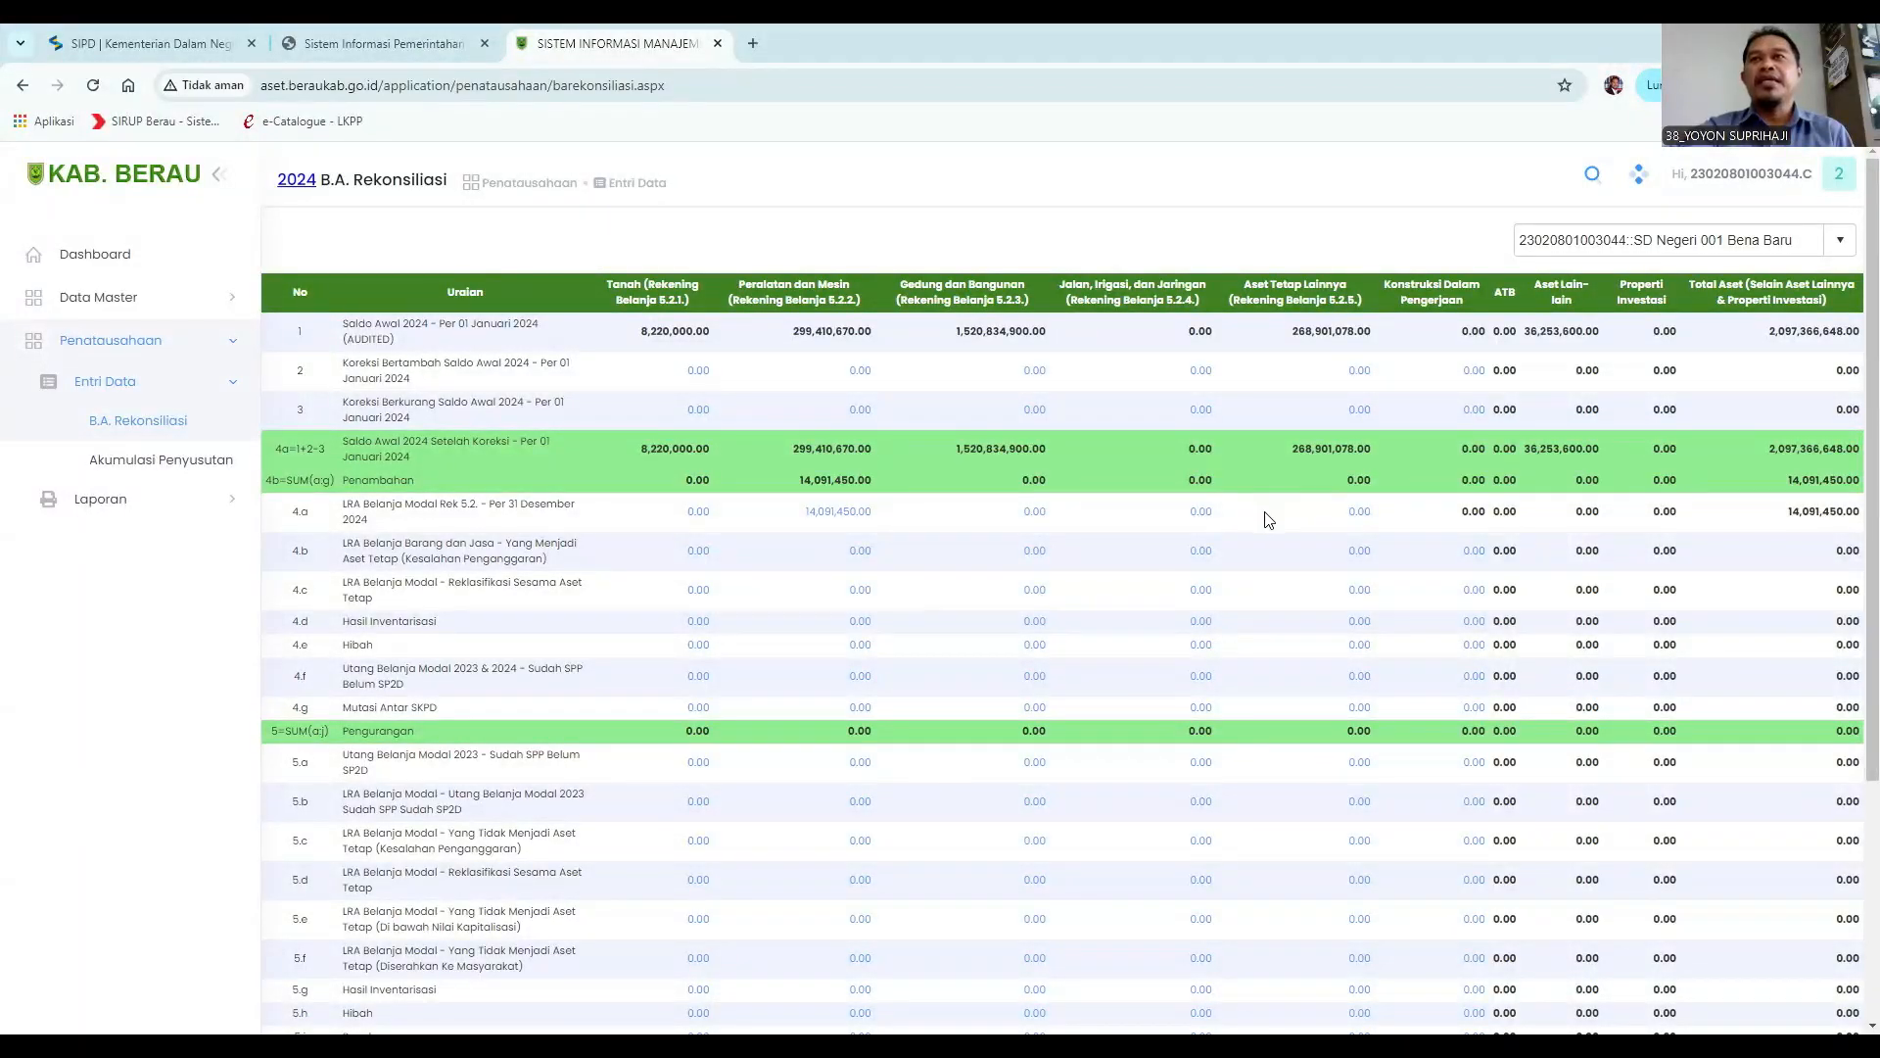
Open the 4.a Aset Tetap Lainnya entry form and enter the Uraian "Belanja Buku Pelajaran Kurikulum Merdeka".
{"action": "left_click", "coordinate": [1359, 514]}
{"action": "left_click", "coordinate": [422, 376]}
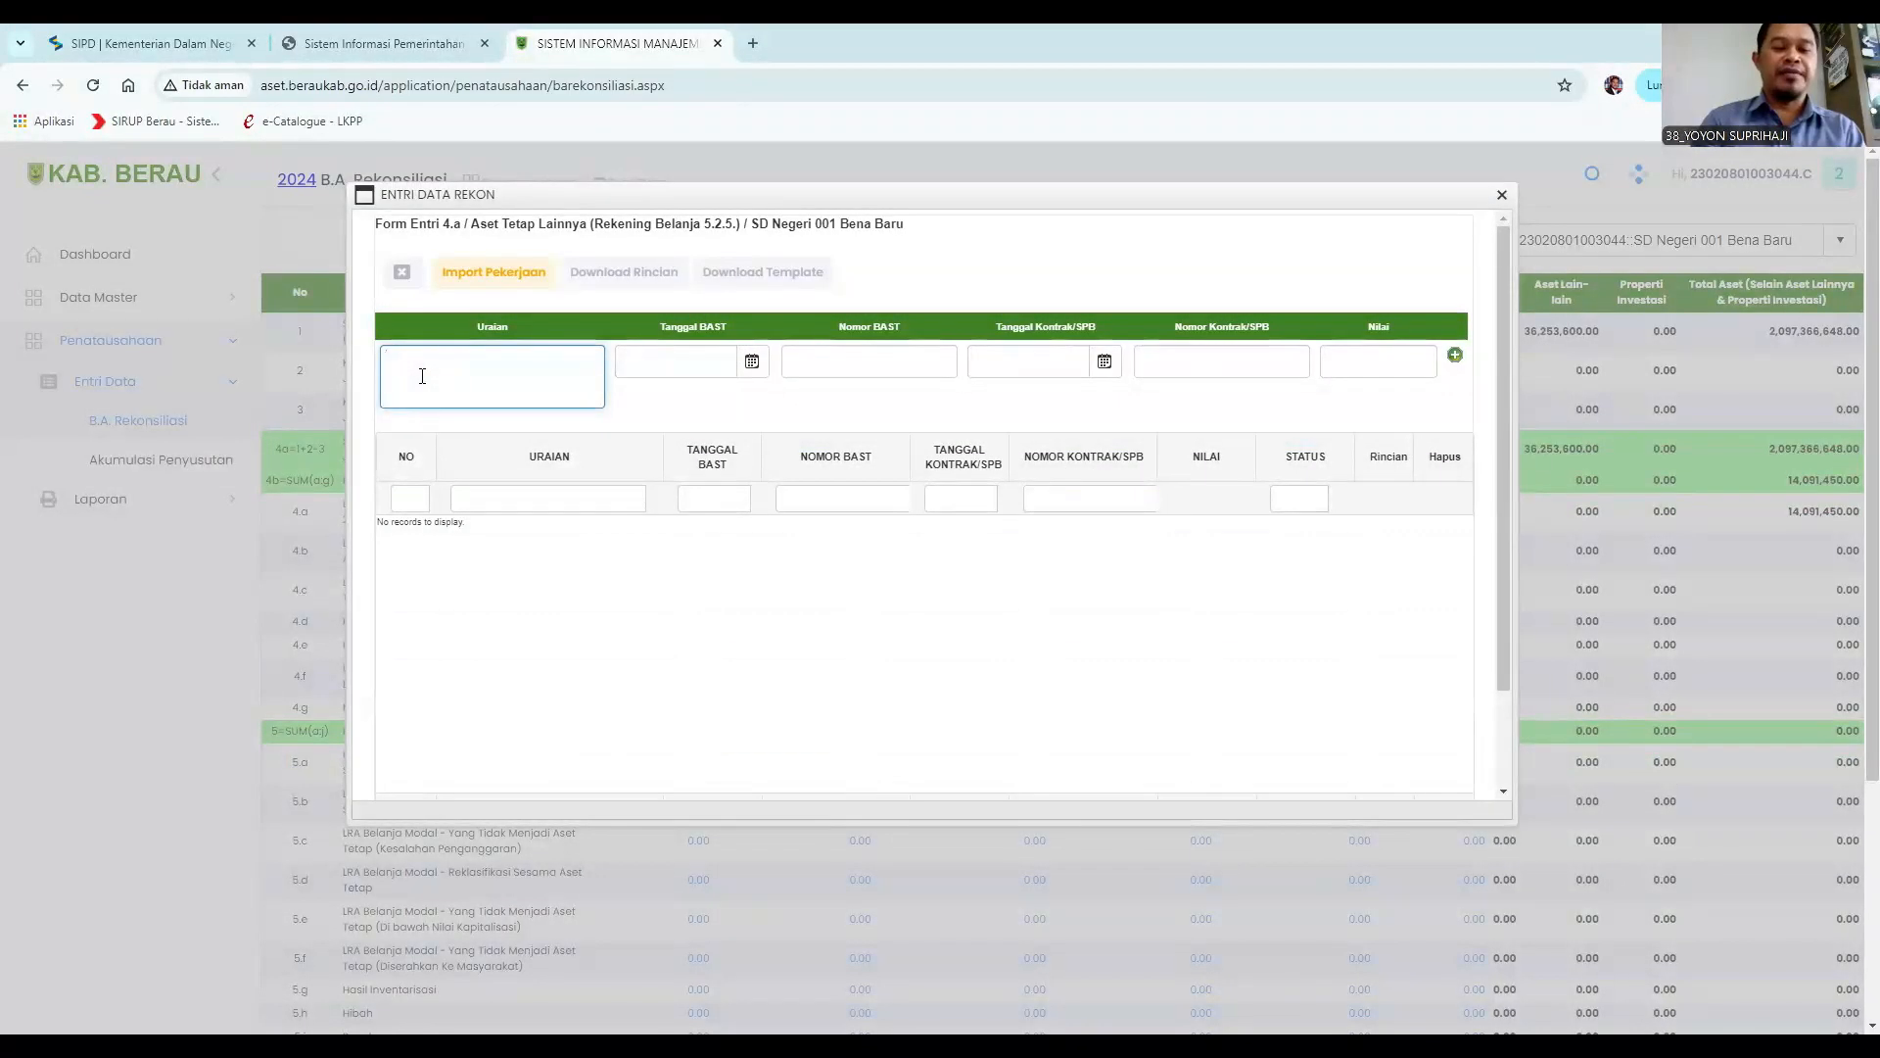
{"action": "type", "text": "Belanja Buku Pelajaran Kurik"}
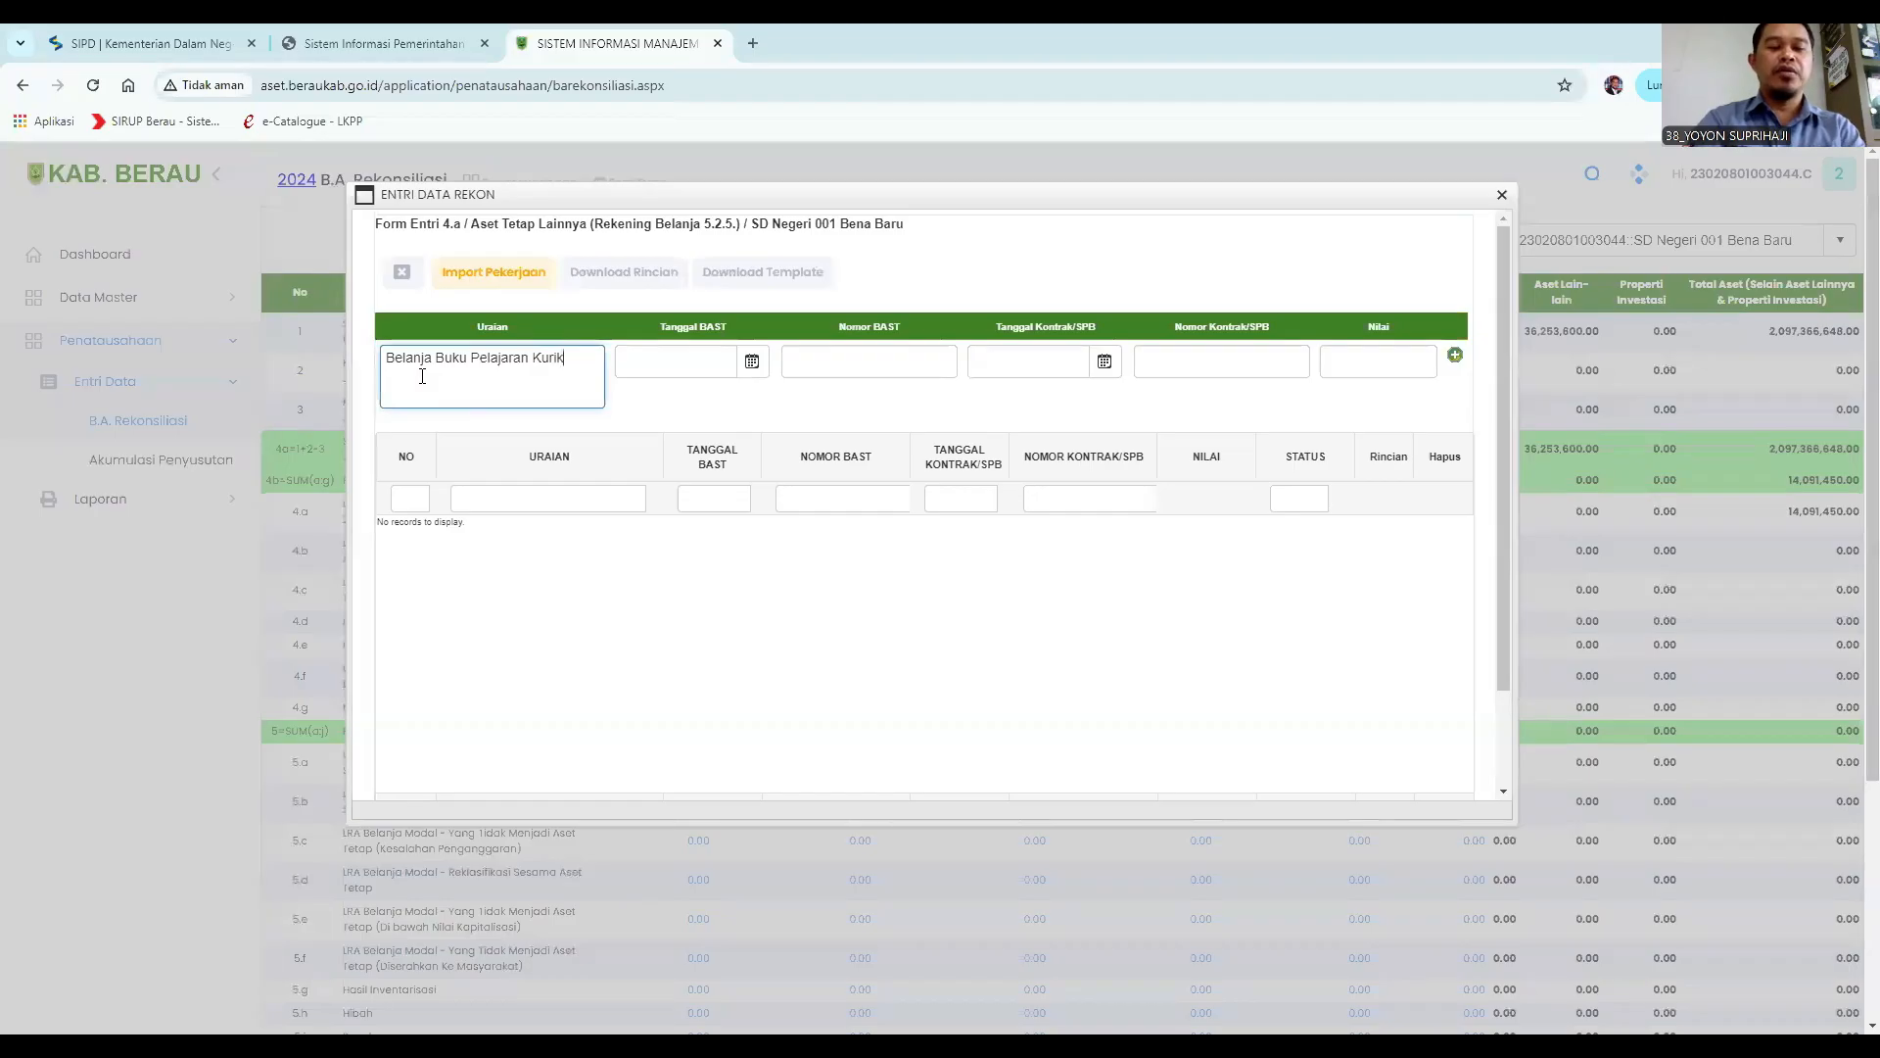
{"action": "type", "text": "ulum Merdeka"}
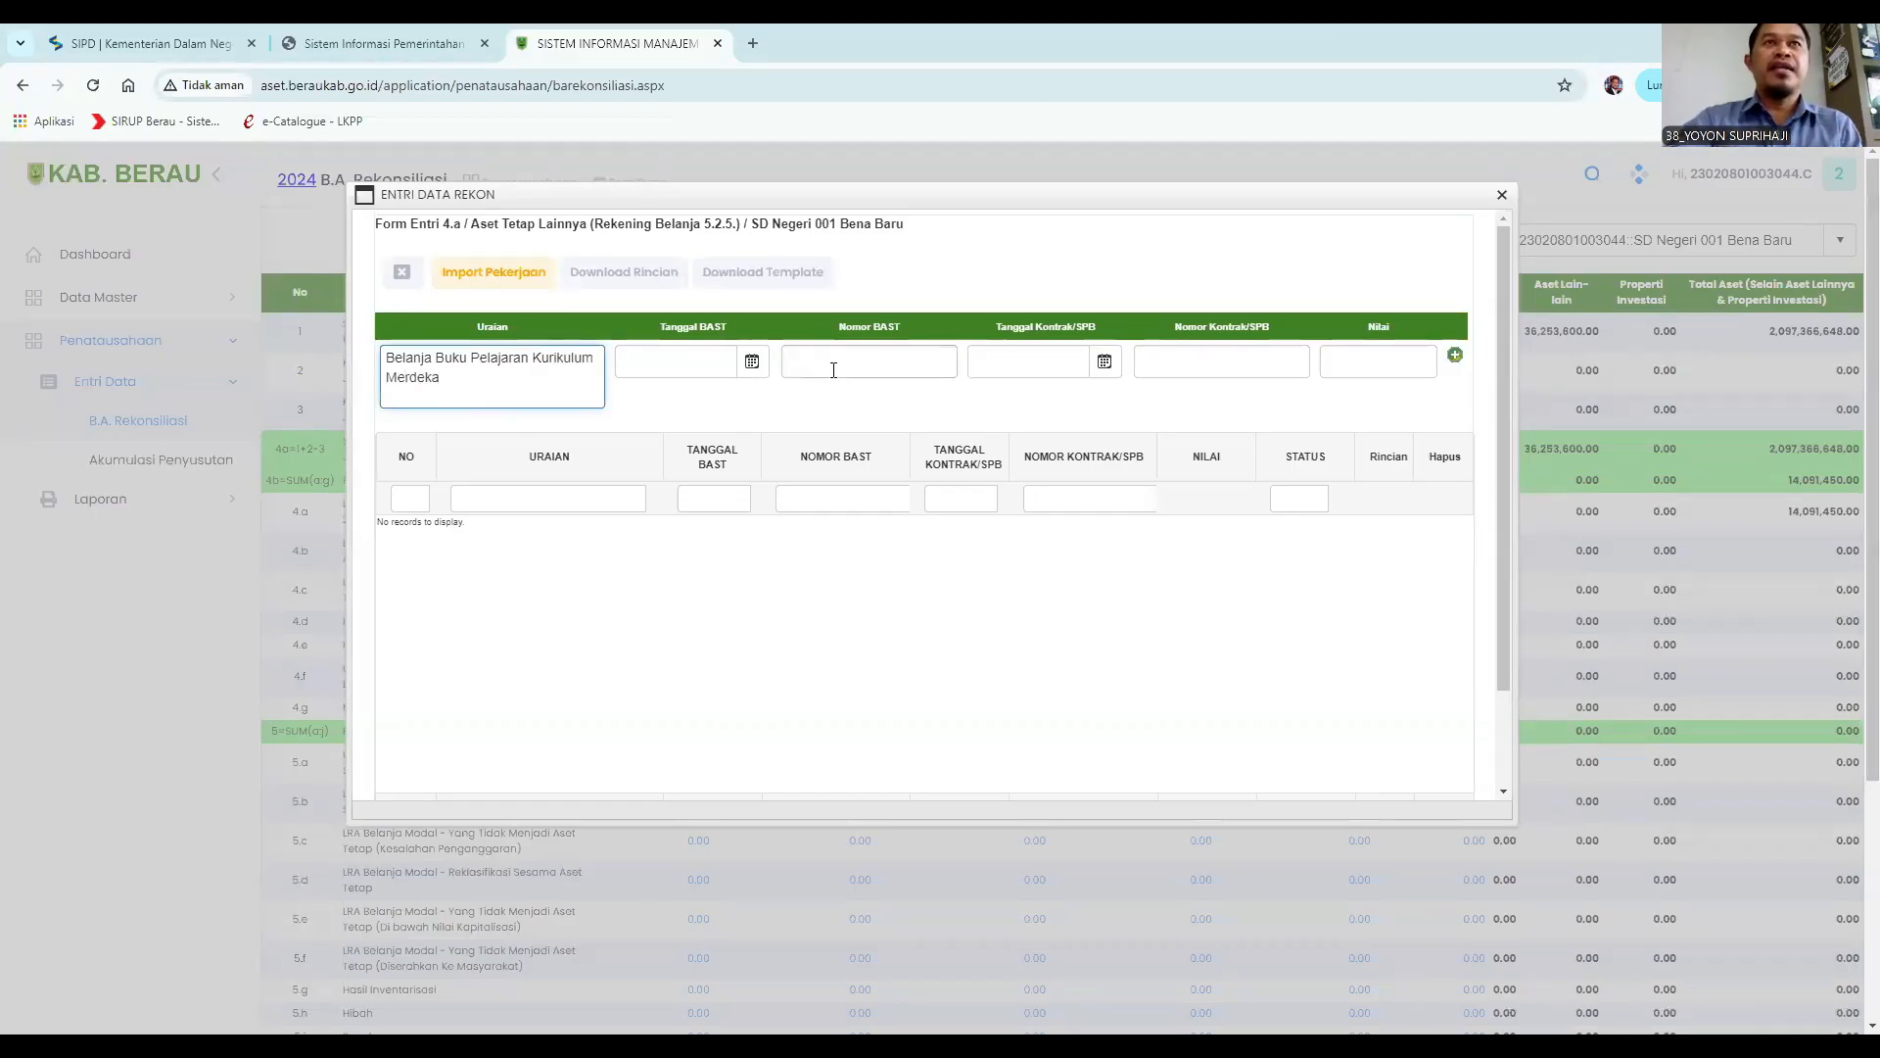
Set the Tanggal BAST to 03/09/2024 using the date picker.
{"action": "left_click", "coordinate": [751, 362]}
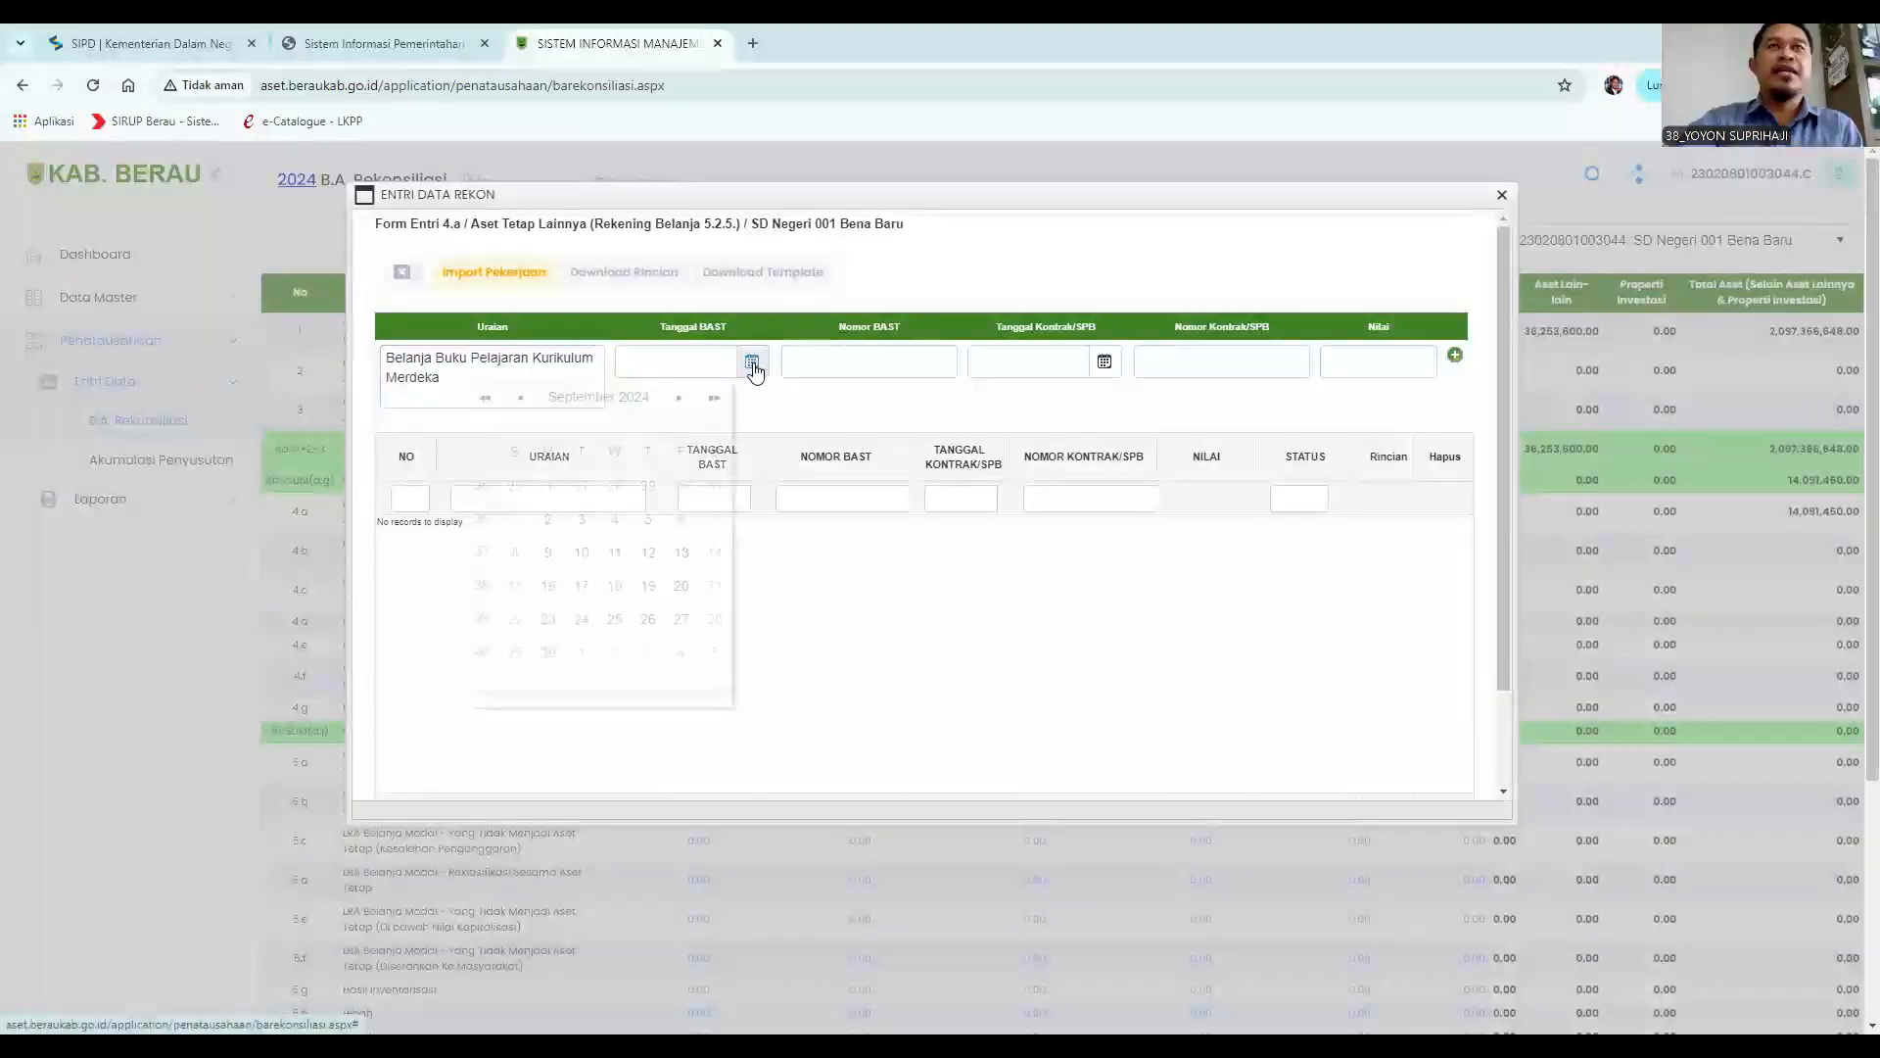
{"action": "left_click", "coordinate": [521, 399]}
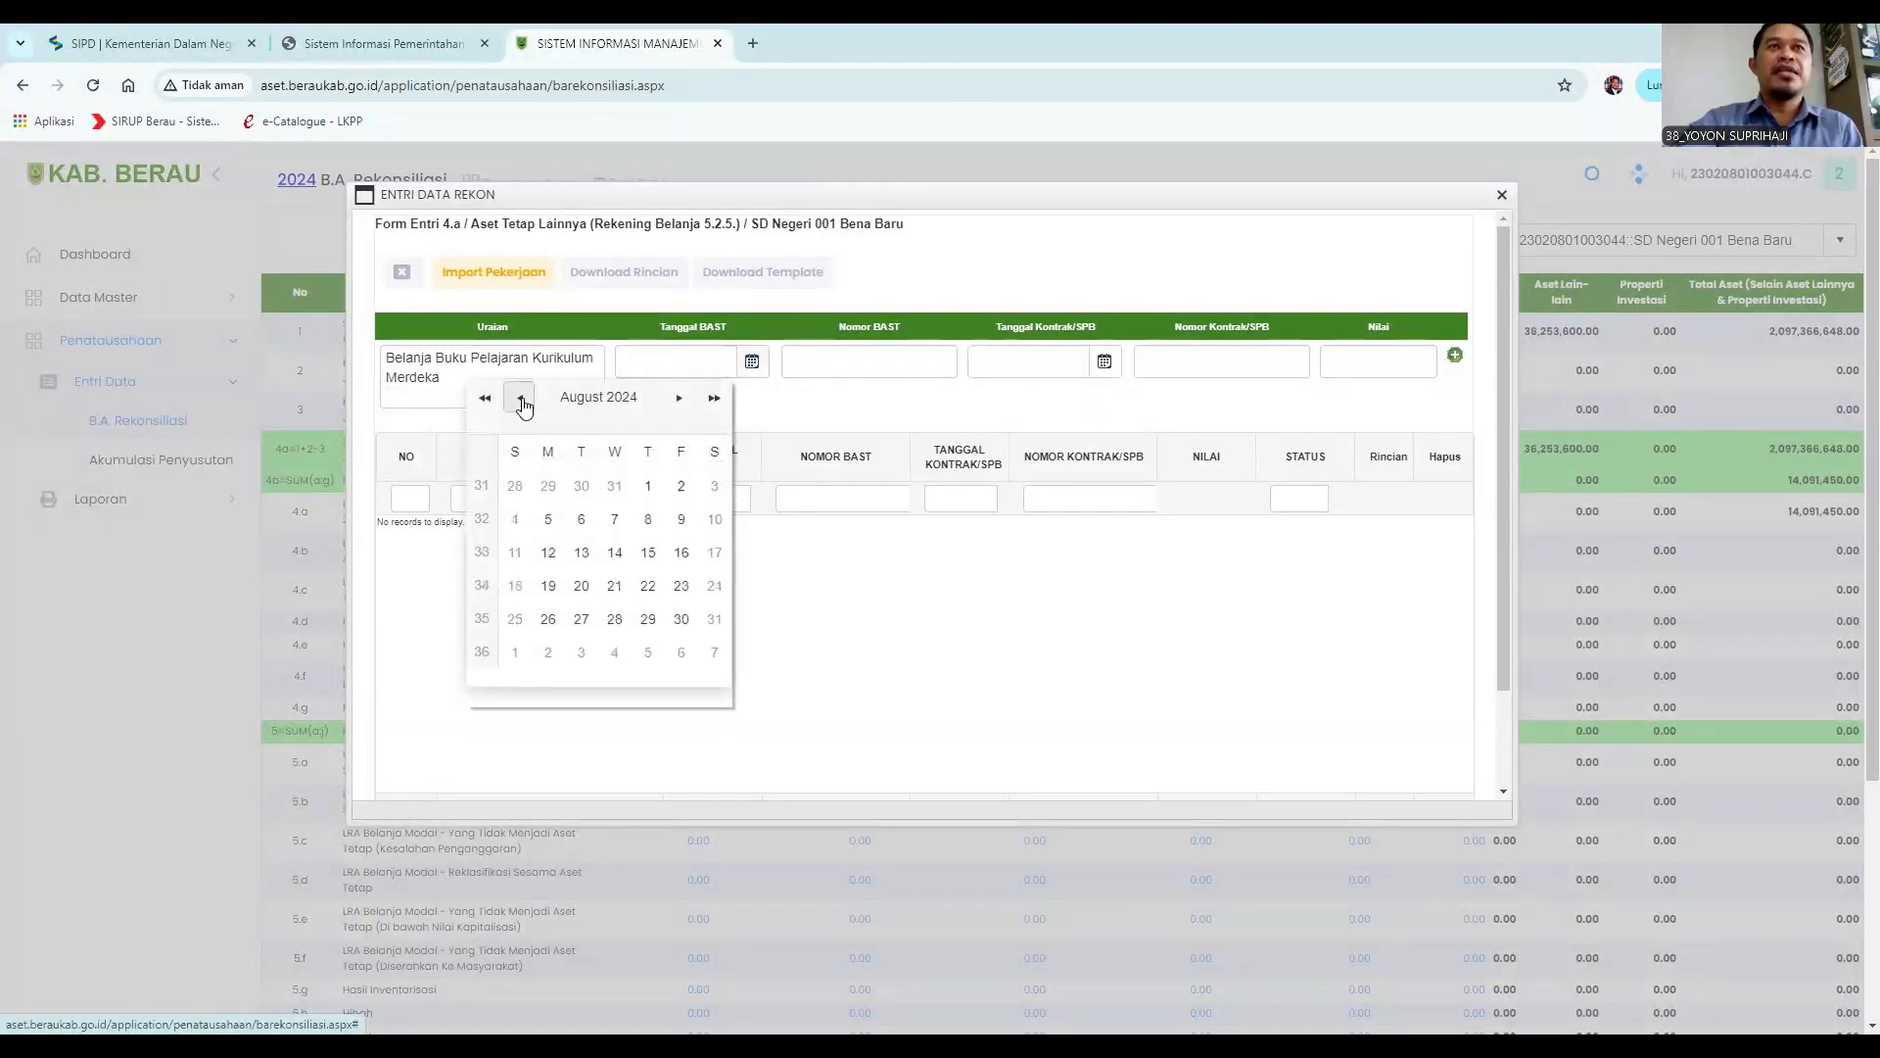
{"action": "left_click", "coordinate": [679, 397]}
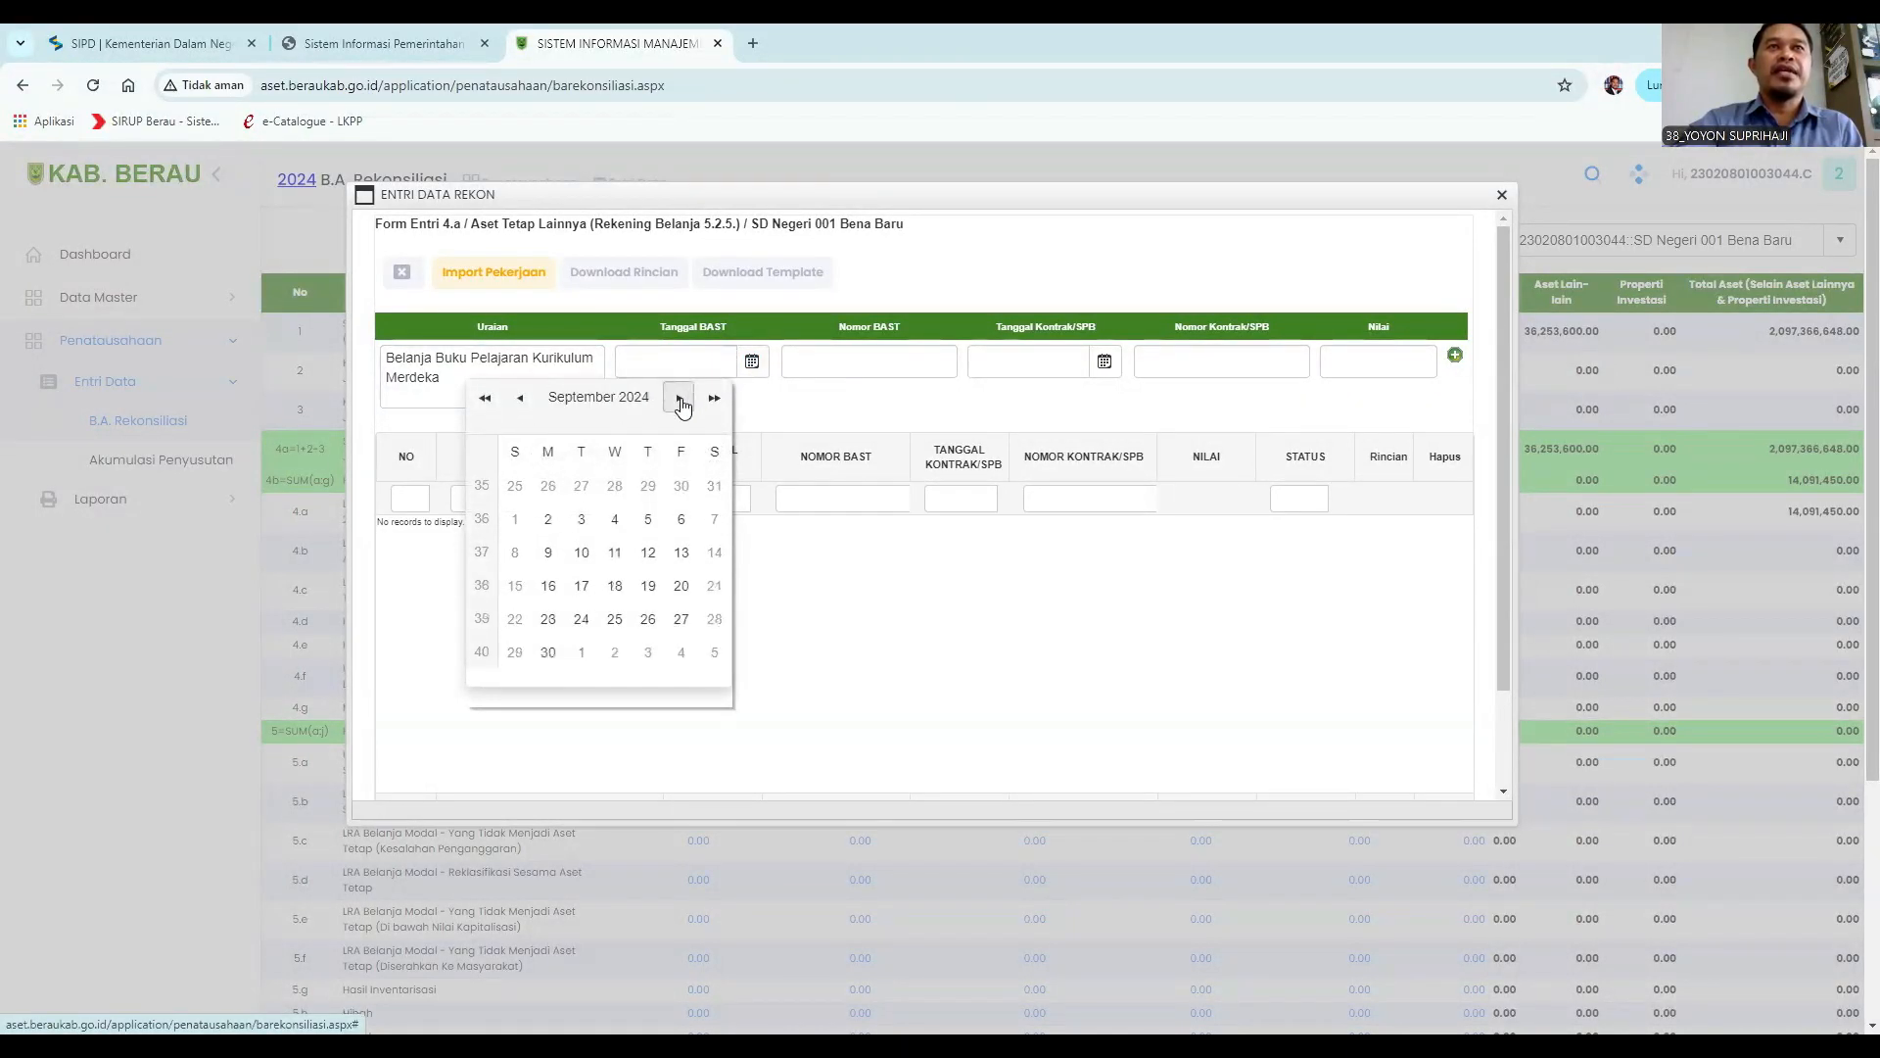
{"action": "left_click", "coordinate": [651, 525]}
{"action": "left_click", "coordinate": [751, 362]}
{"action": "left_click", "coordinate": [582, 521]}
Enter the Nomor BAST BBU-P02.
{"action": "left_click", "coordinate": [804, 367]}
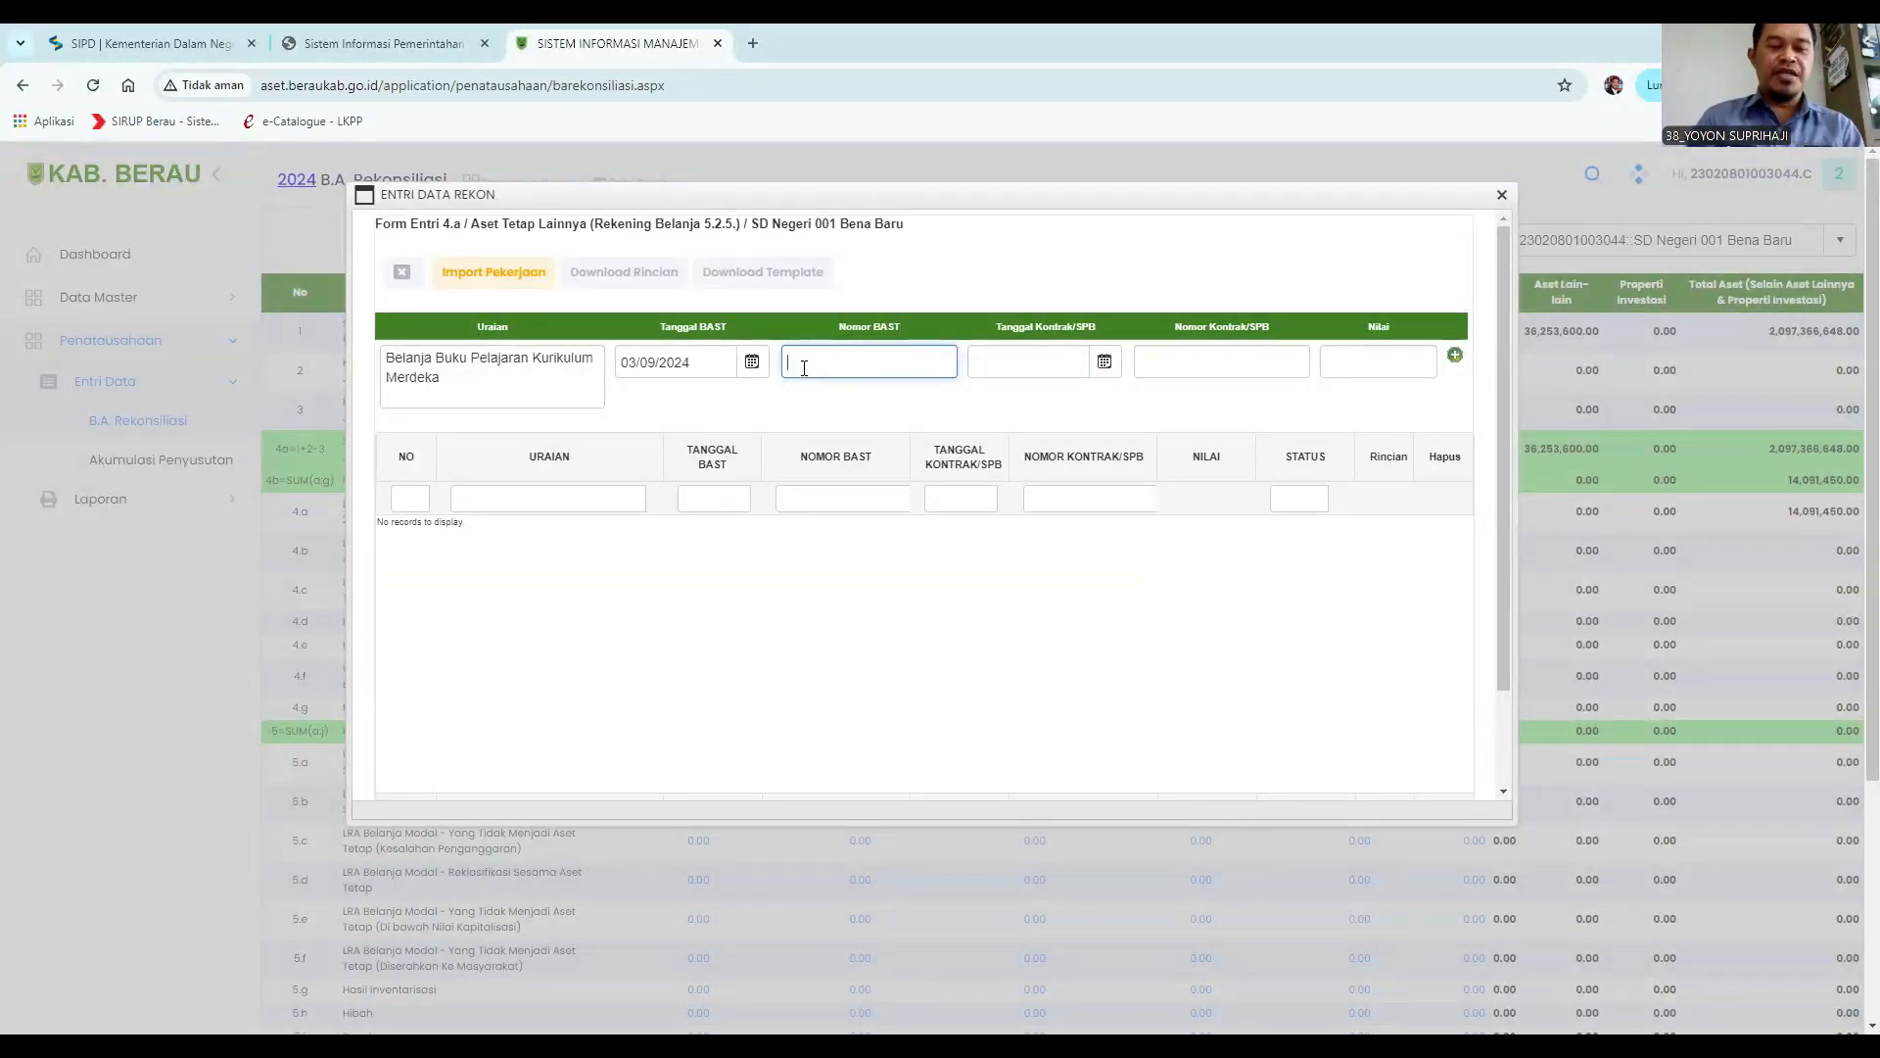
{"action": "type", "text": "BE"}
{"action": "type", "text": "U-P"}
{"action": "type", "text": "02"}
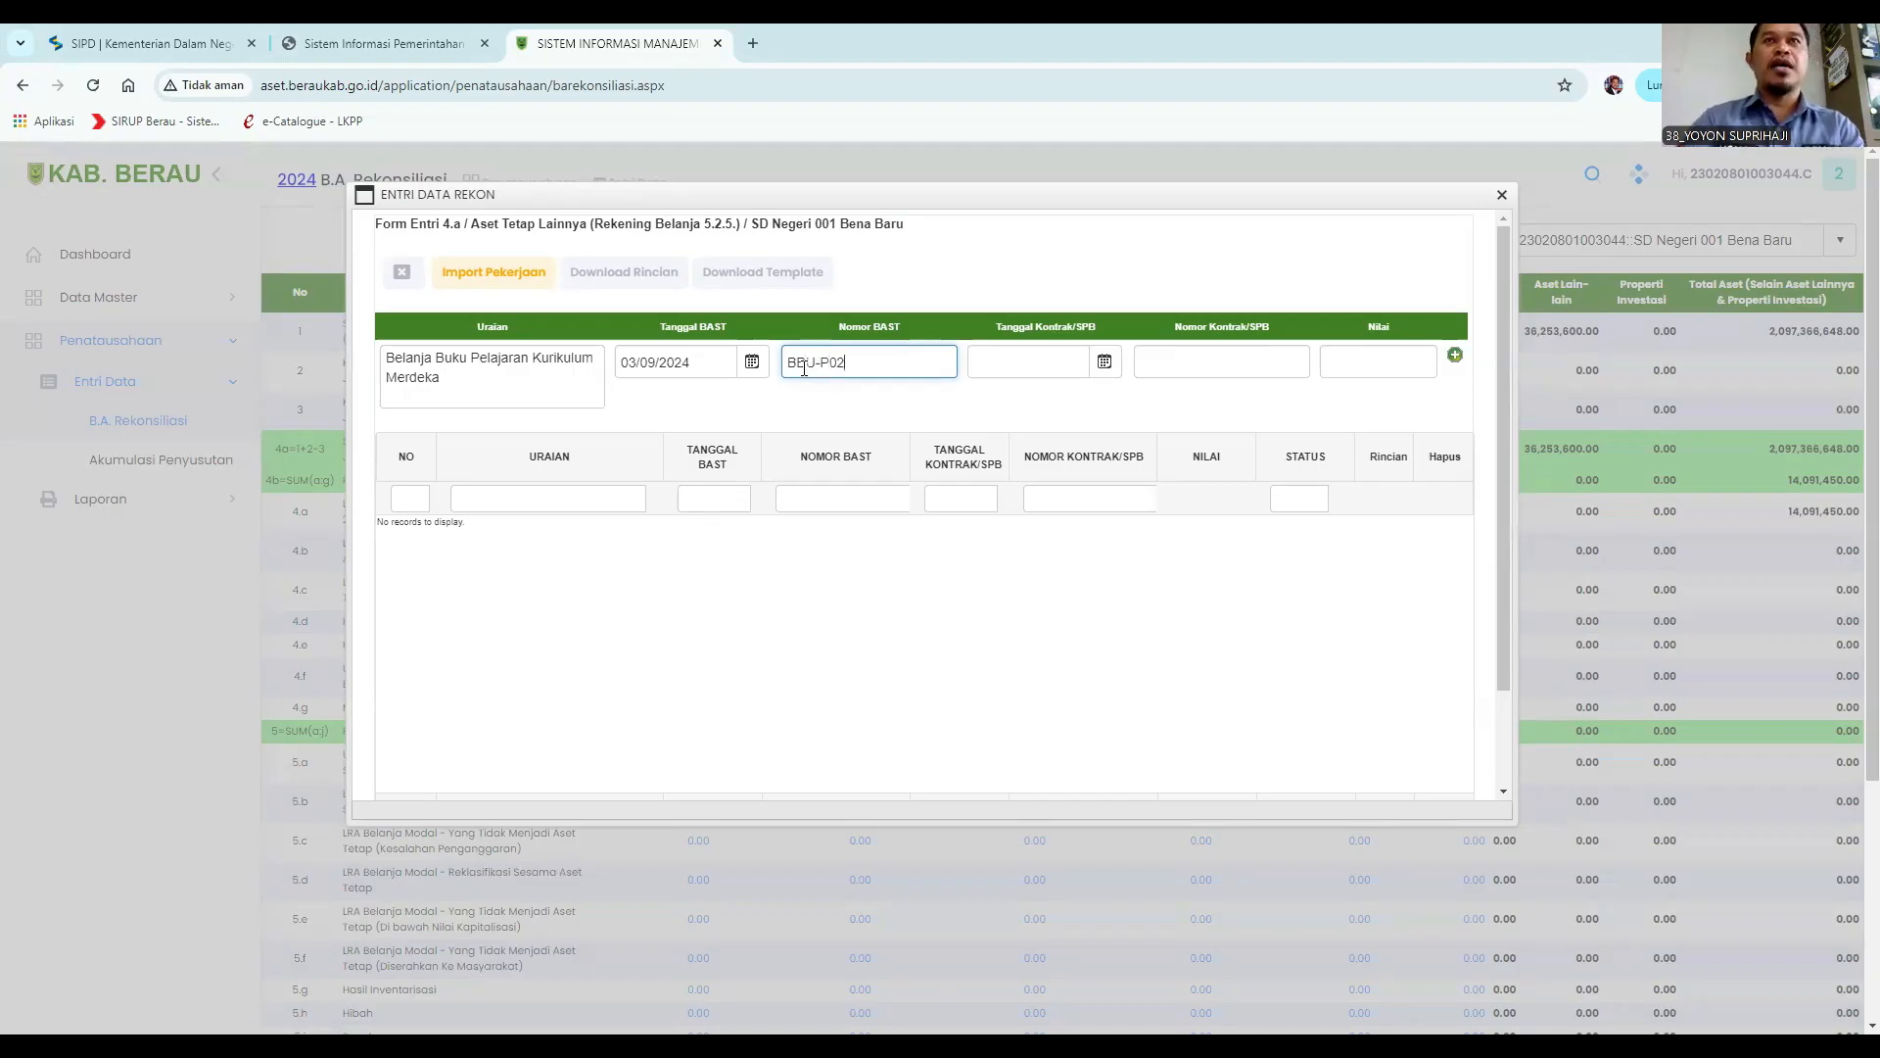
Set the Tanggal Kontrak/SPB to 26/08/2024 using the date picker.
{"action": "left_click", "coordinate": [1105, 365]}
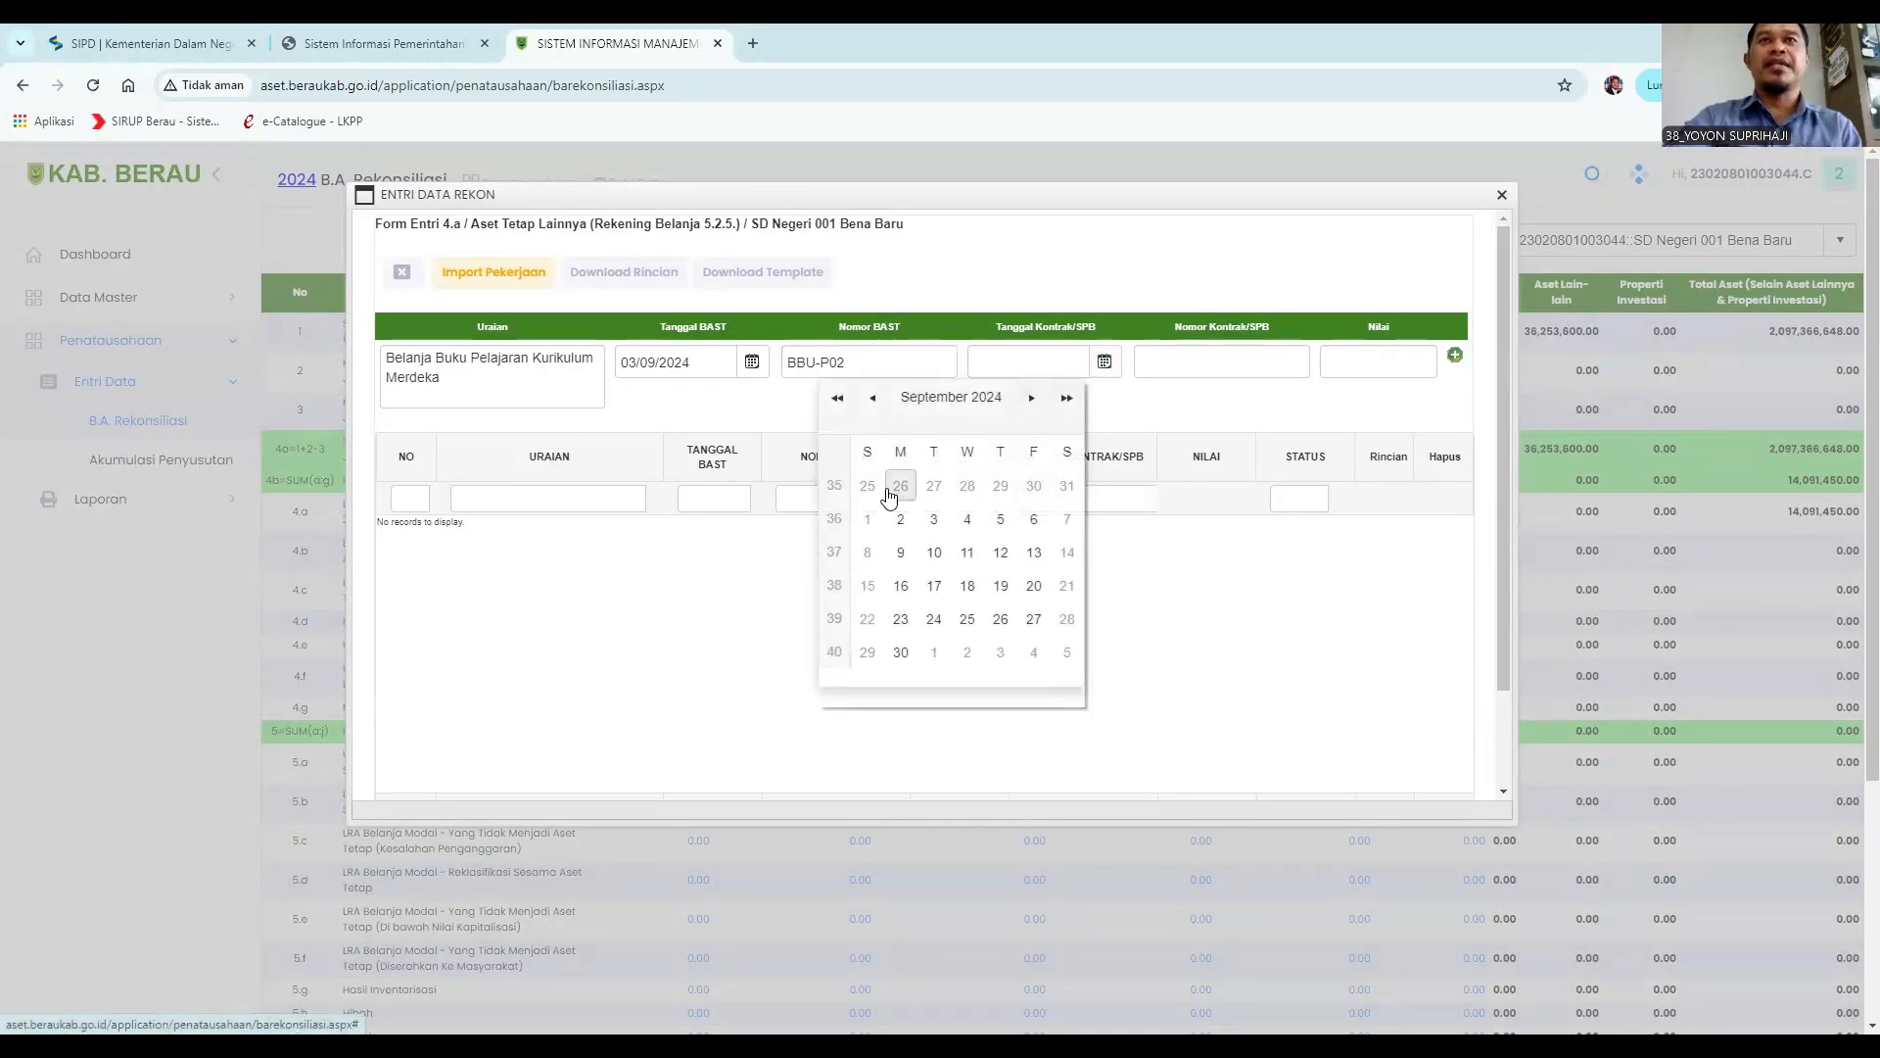
{"action": "left_click", "coordinate": [872, 522]}
{"action": "left_click", "coordinate": [1105, 363]}
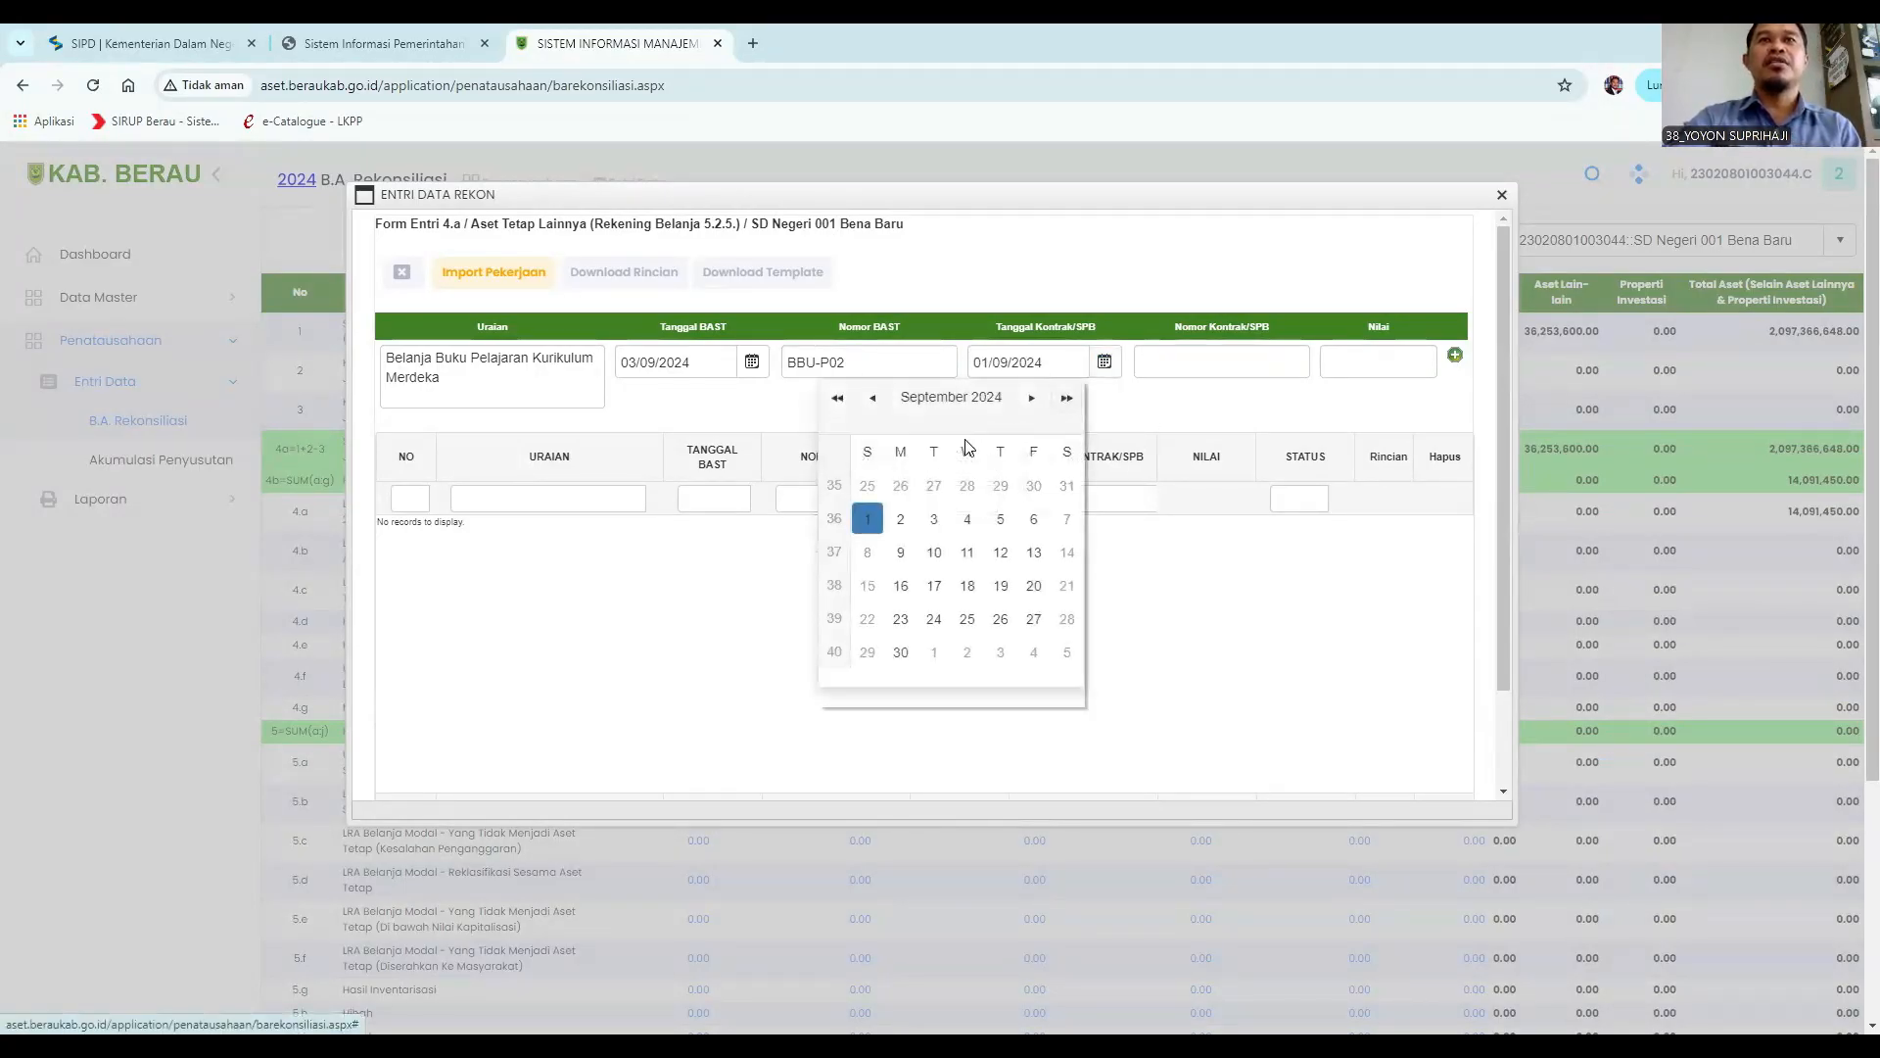
{"action": "left_click", "coordinate": [873, 397]}
{"action": "left_click", "coordinate": [901, 619]}
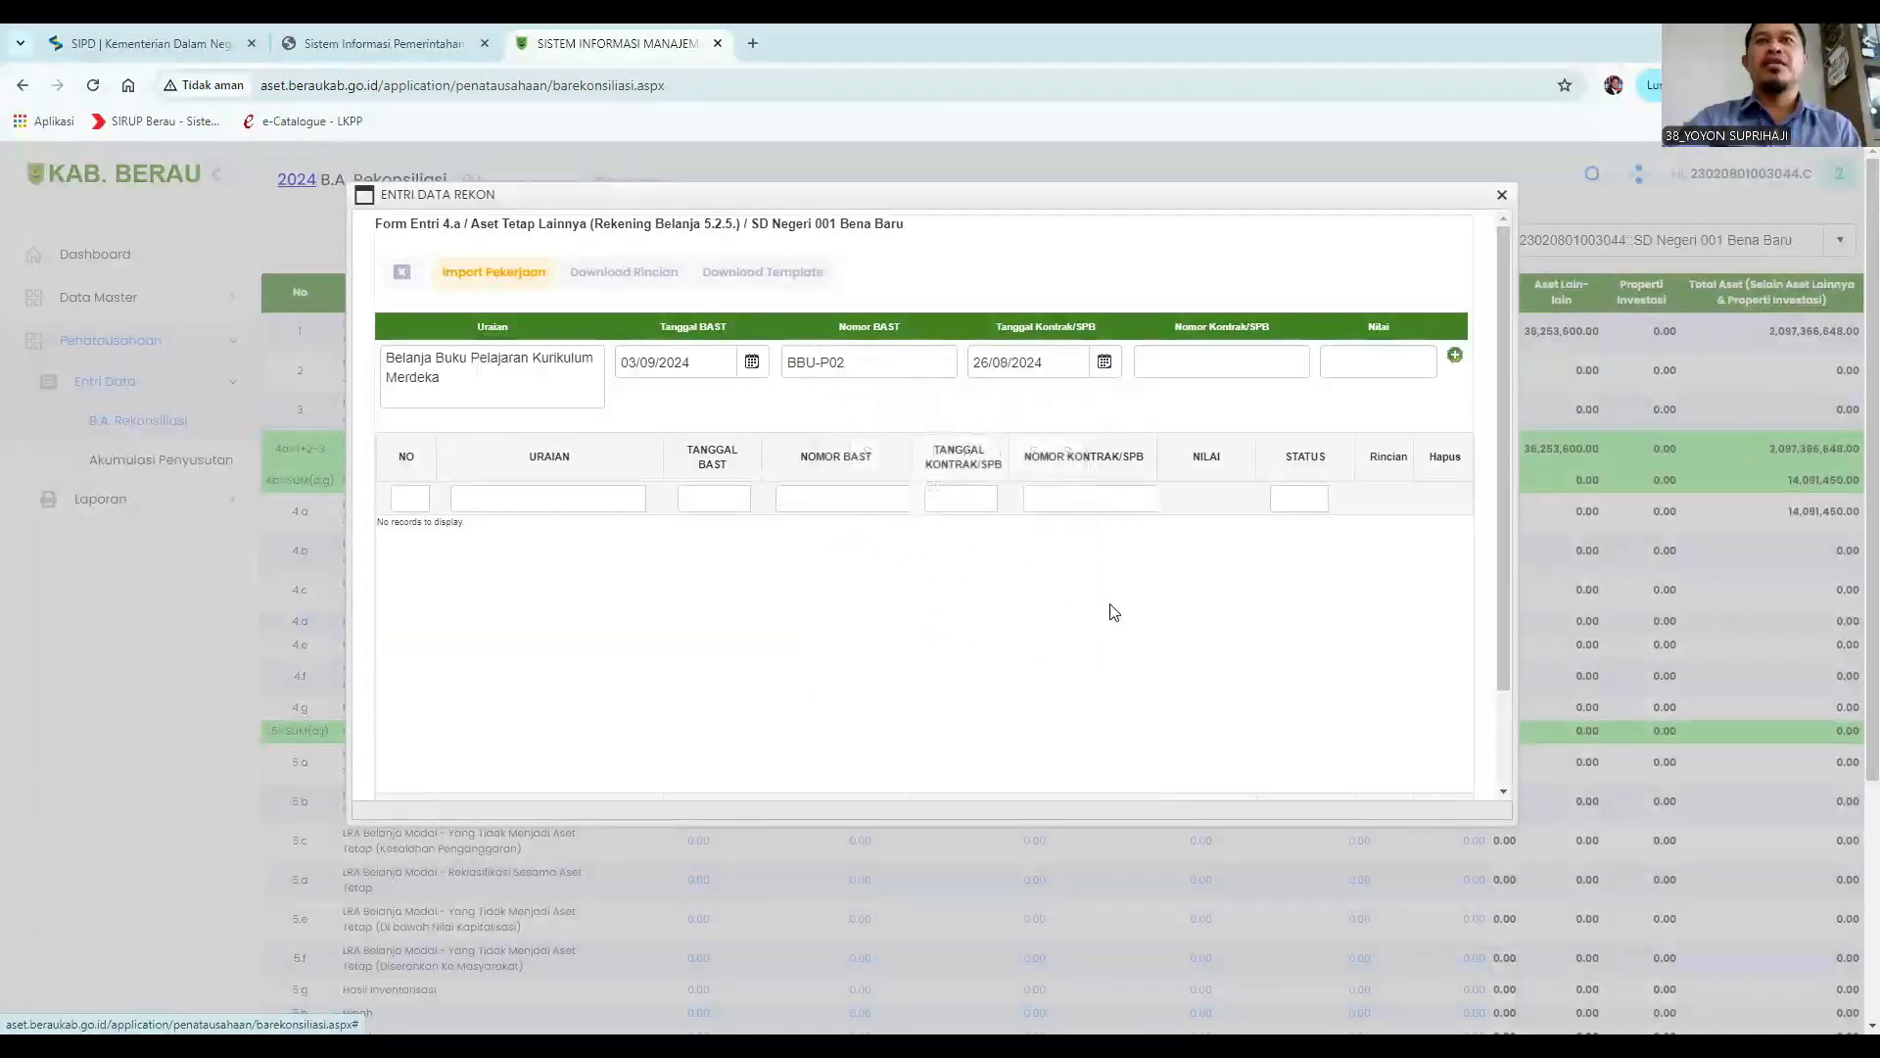
Copy the BAST number BBU-P02 into the Nomor Kontrak/SPB field.
{"action": "left_click", "coordinate": [1178, 360]}
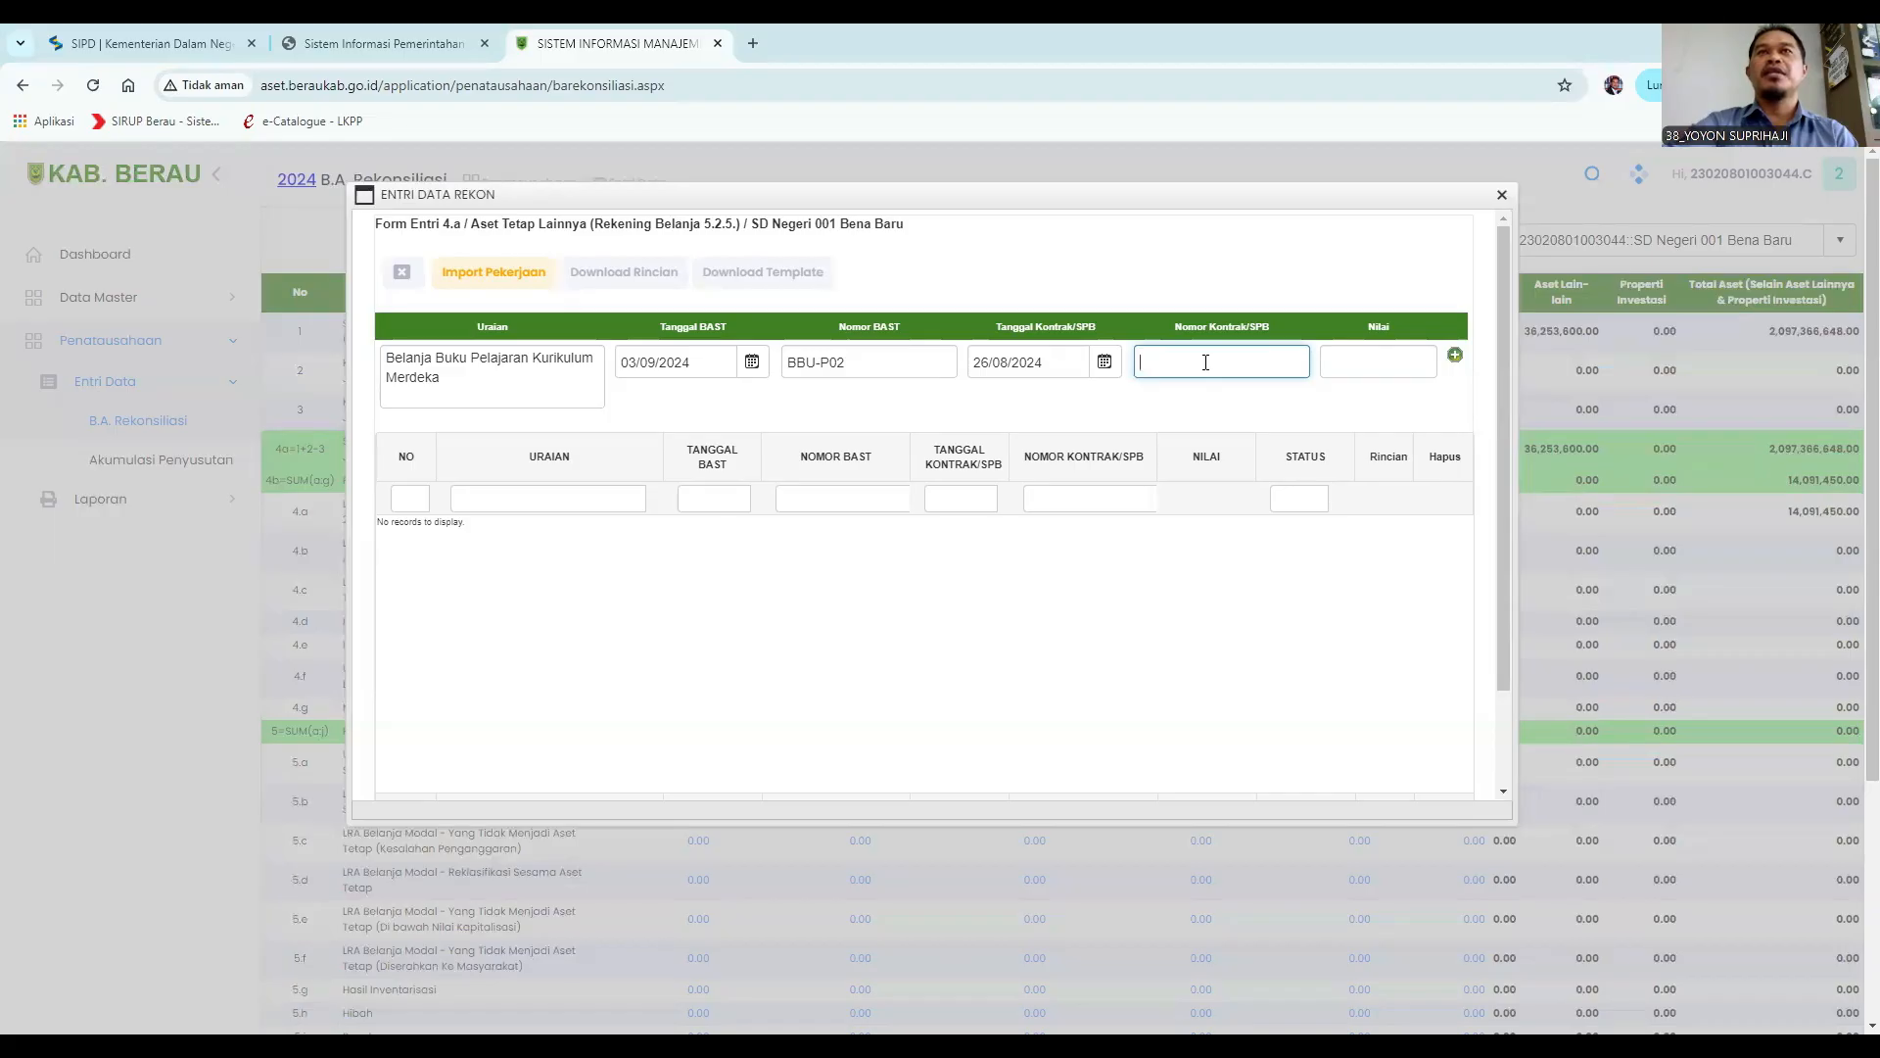
{"action": "left_click_drag", "start_coordinate": [861, 366], "coordinate": [702, 365]}
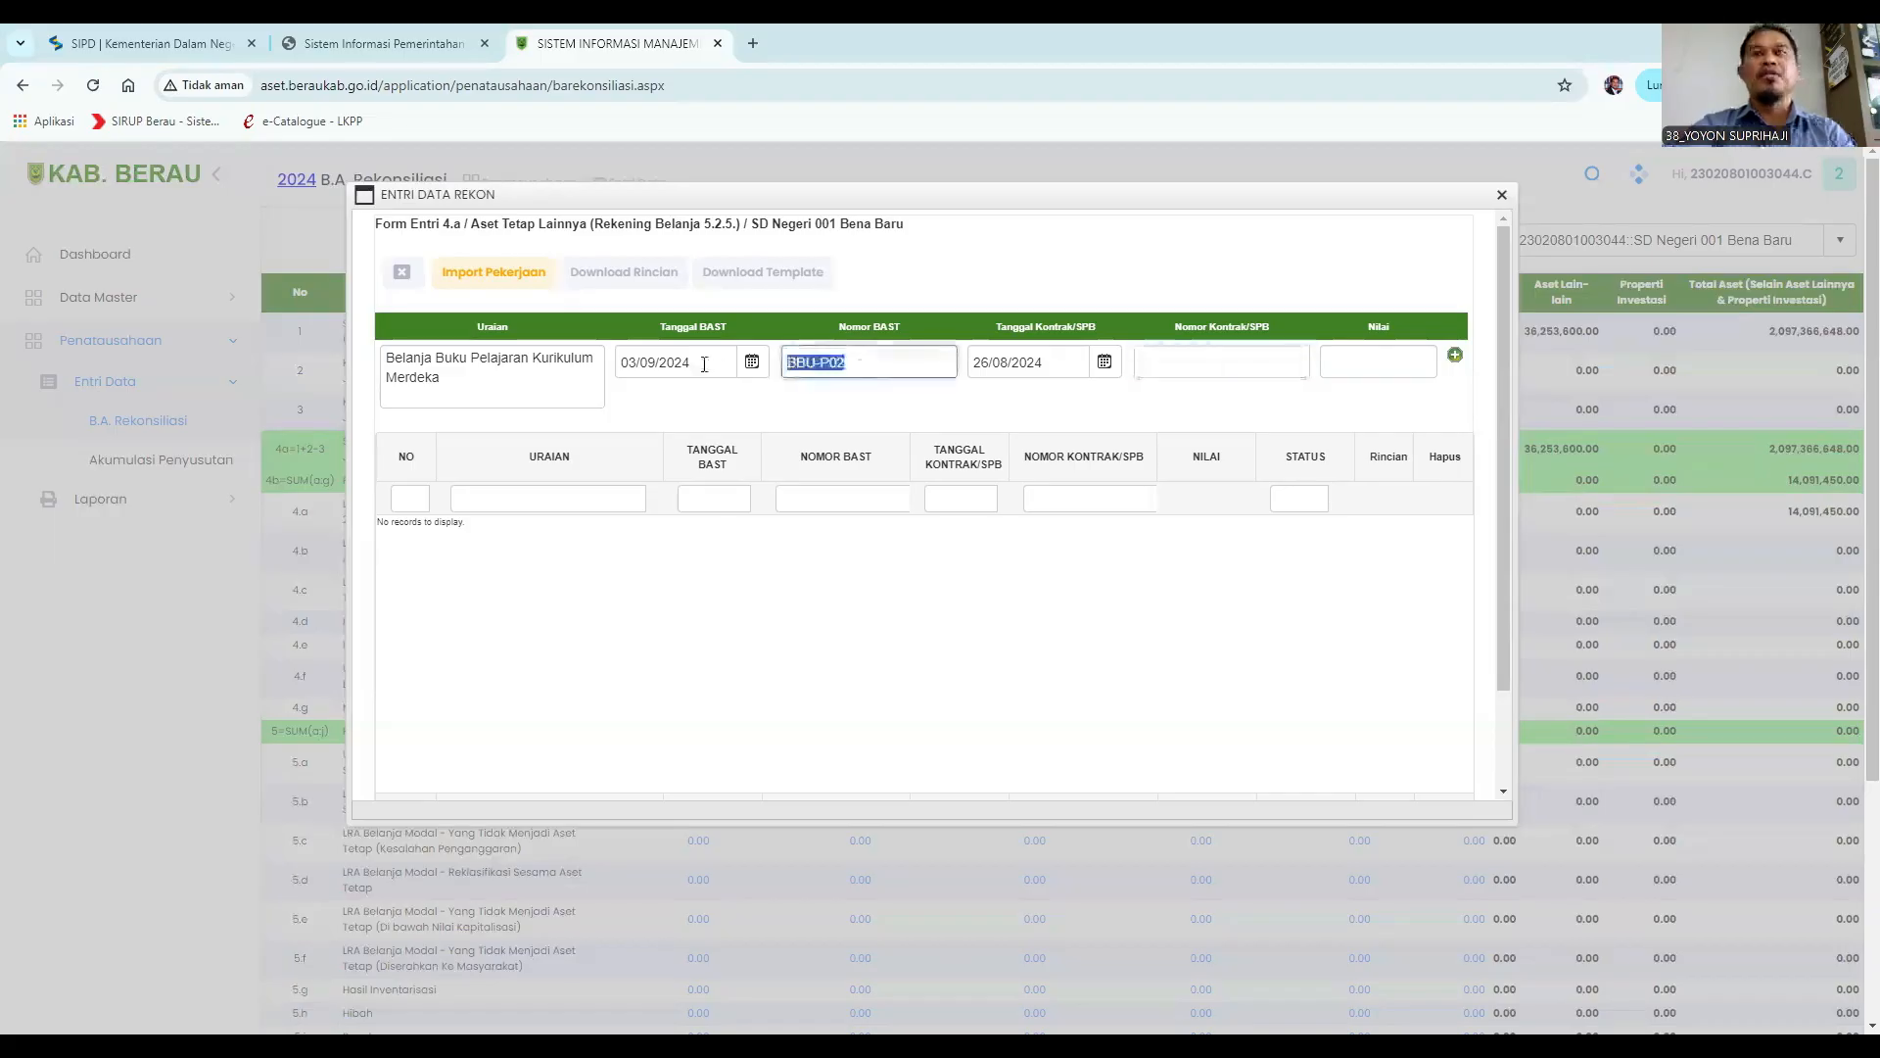
{"action": "key", "text": "ctrl+c"}
{"action": "left_click", "coordinate": [1190, 377]}
{"action": "key", "text": "ctrl+v"}
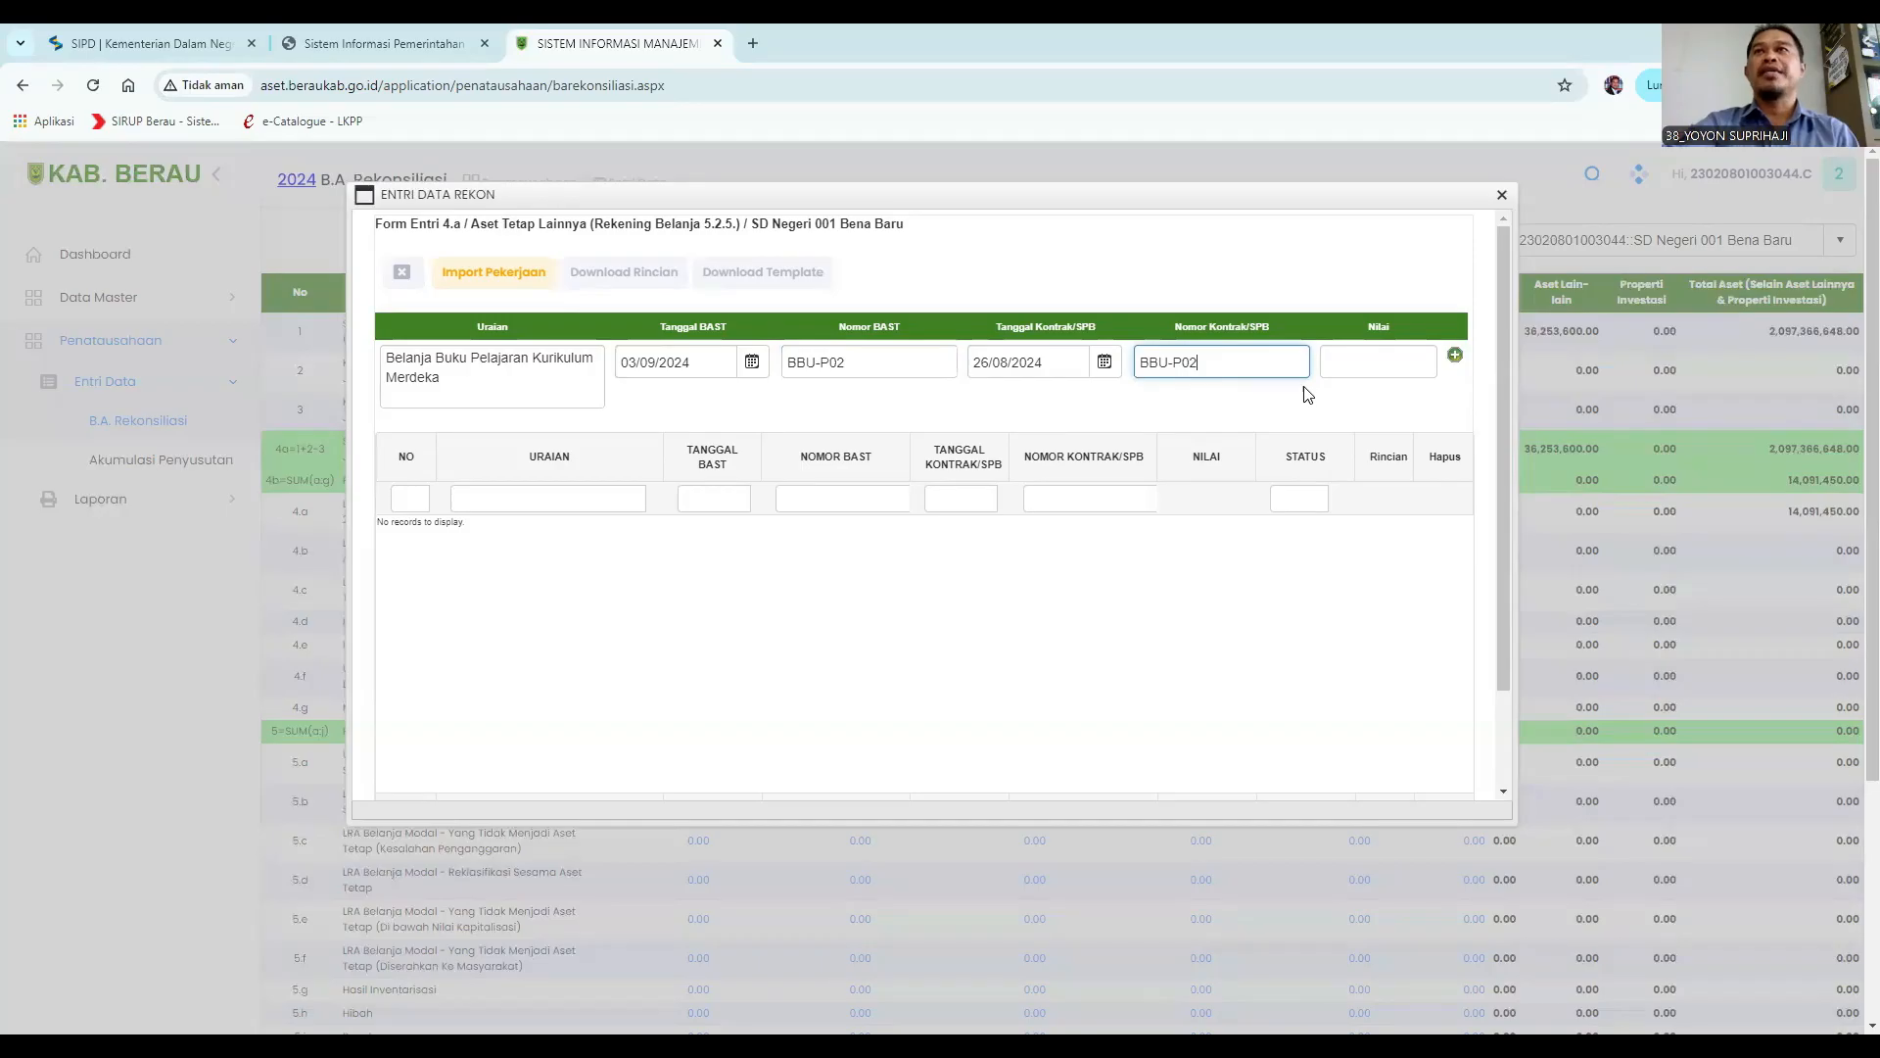
Set the Nilai to 1000000 and add the reconciliation record.
{"action": "left_click", "coordinate": [1349, 364]}
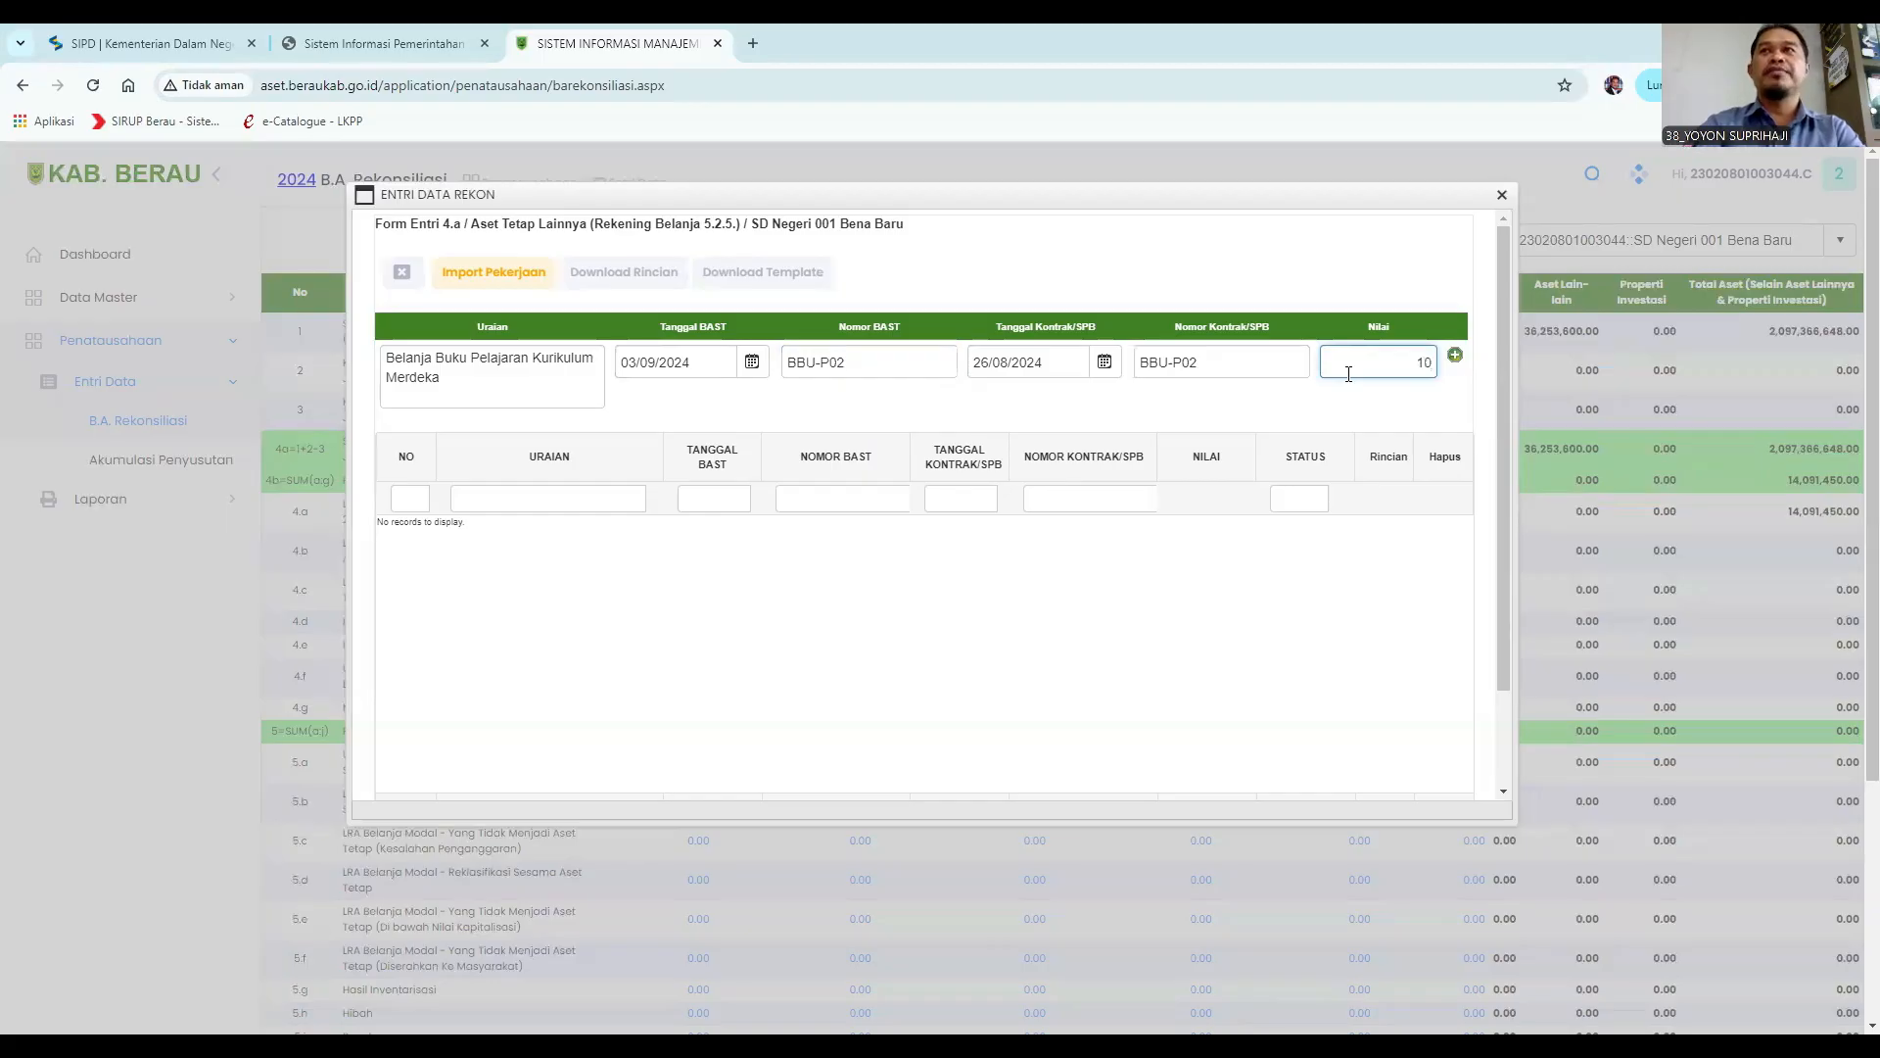
{"action": "type", "text": "1000000"}
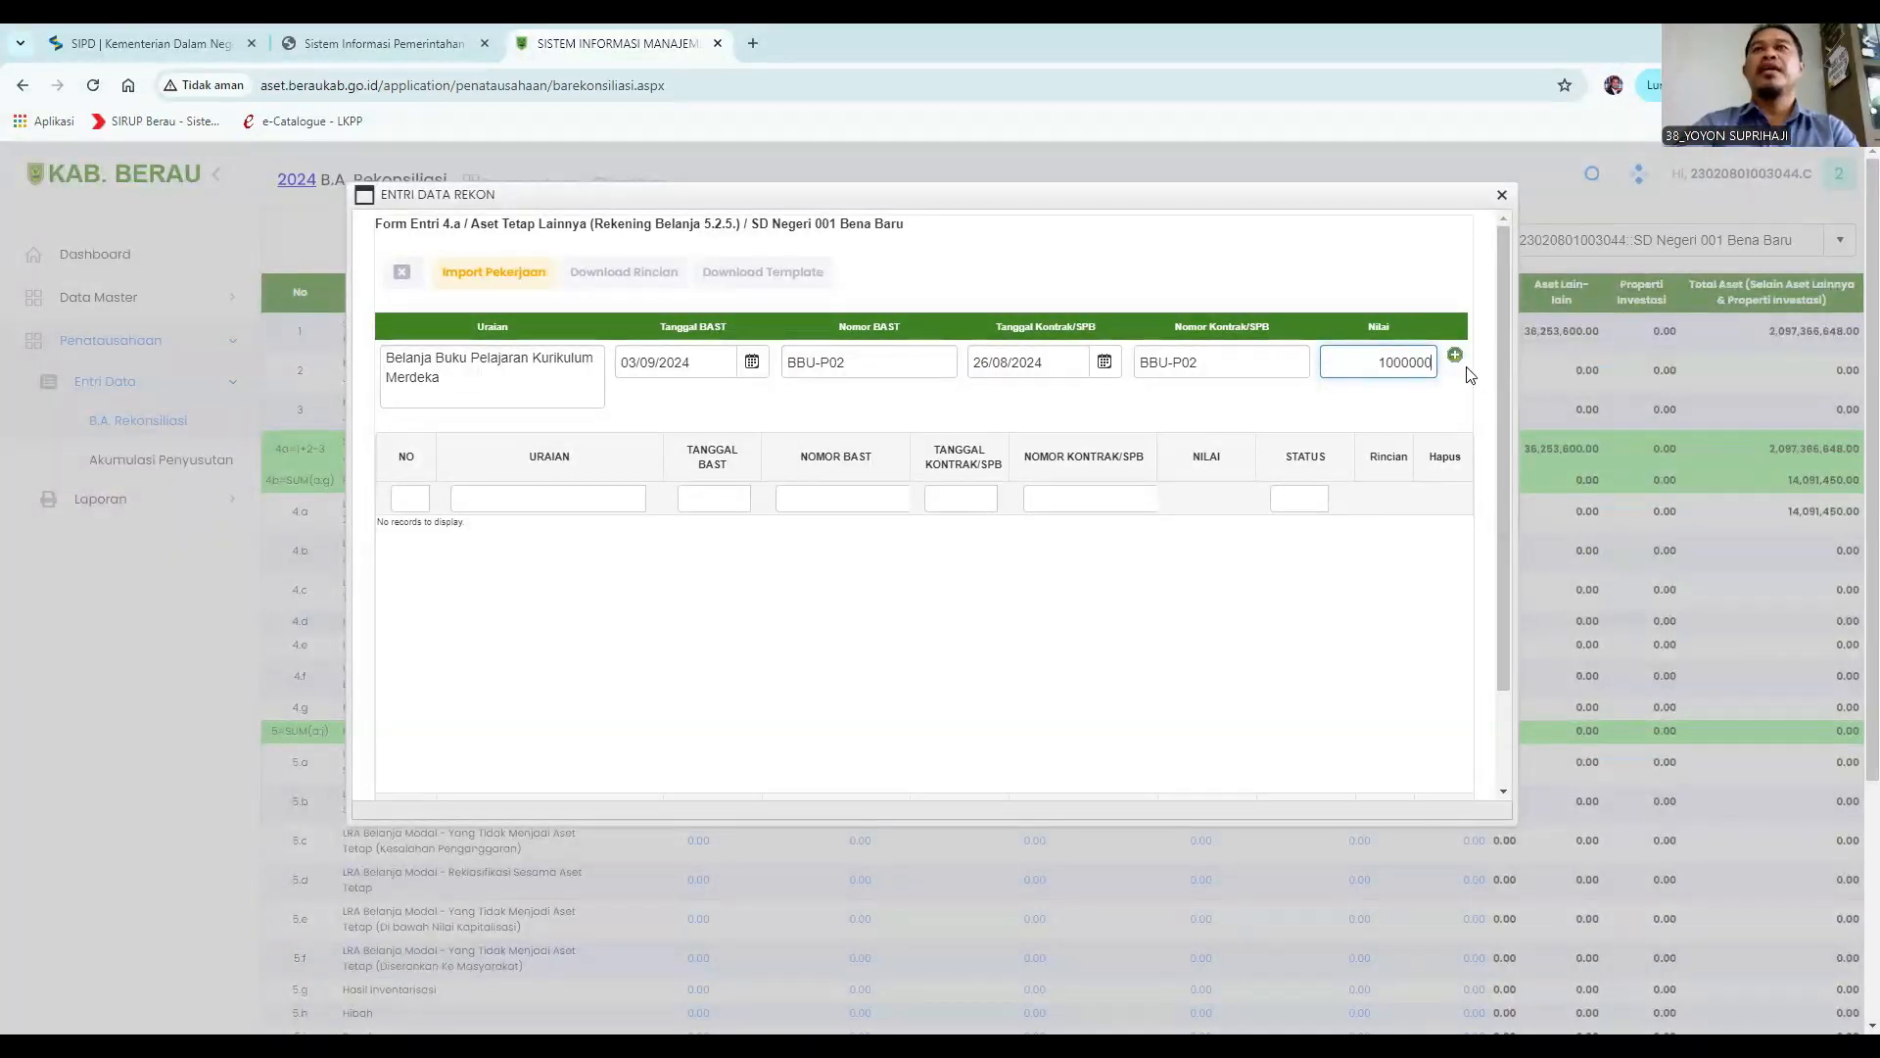
{"action": "left_click", "coordinate": [1454, 355]}
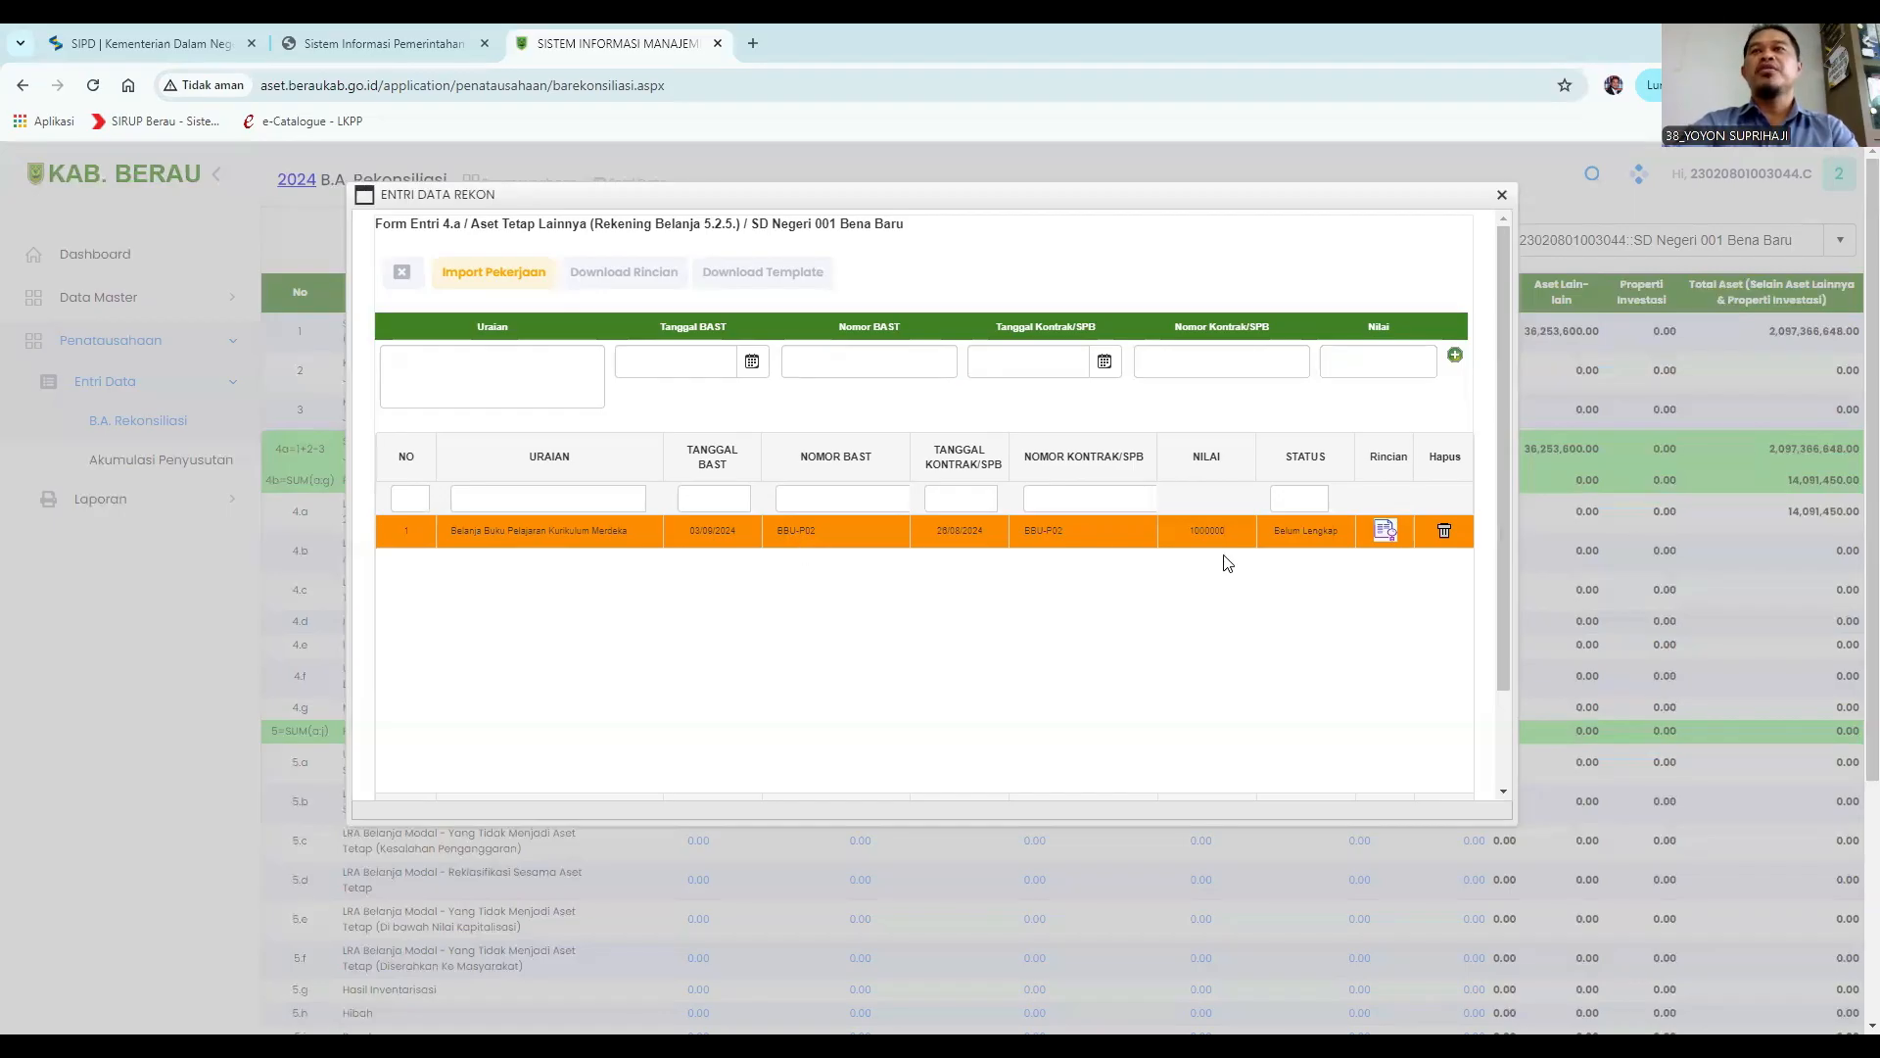
Open the record's item details and choose item code 1.3.5.1.1.11.1 Buku Laporan Penyelidikan by searching "buku".
{"action": "left_click", "coordinate": [1387, 534]}
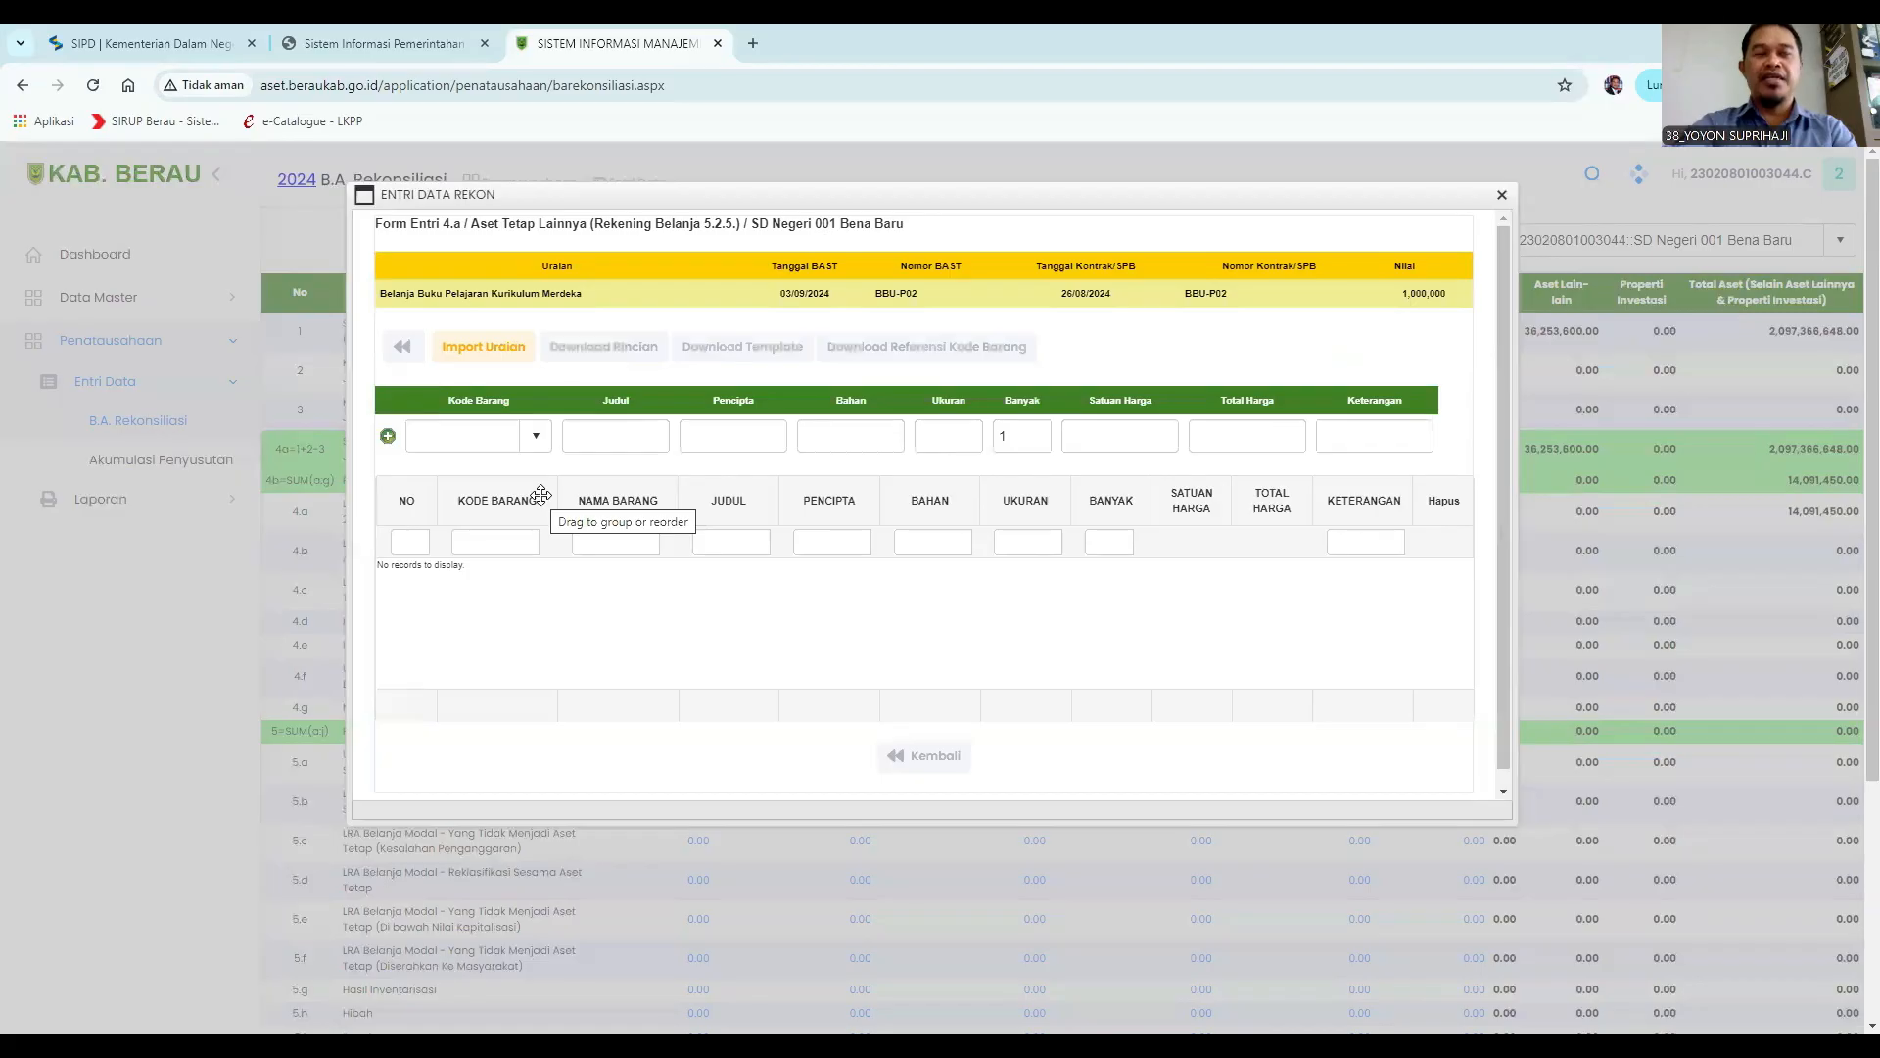
{"action": "left_click", "coordinate": [439, 433]}
{"action": "type", "text": "buku"}
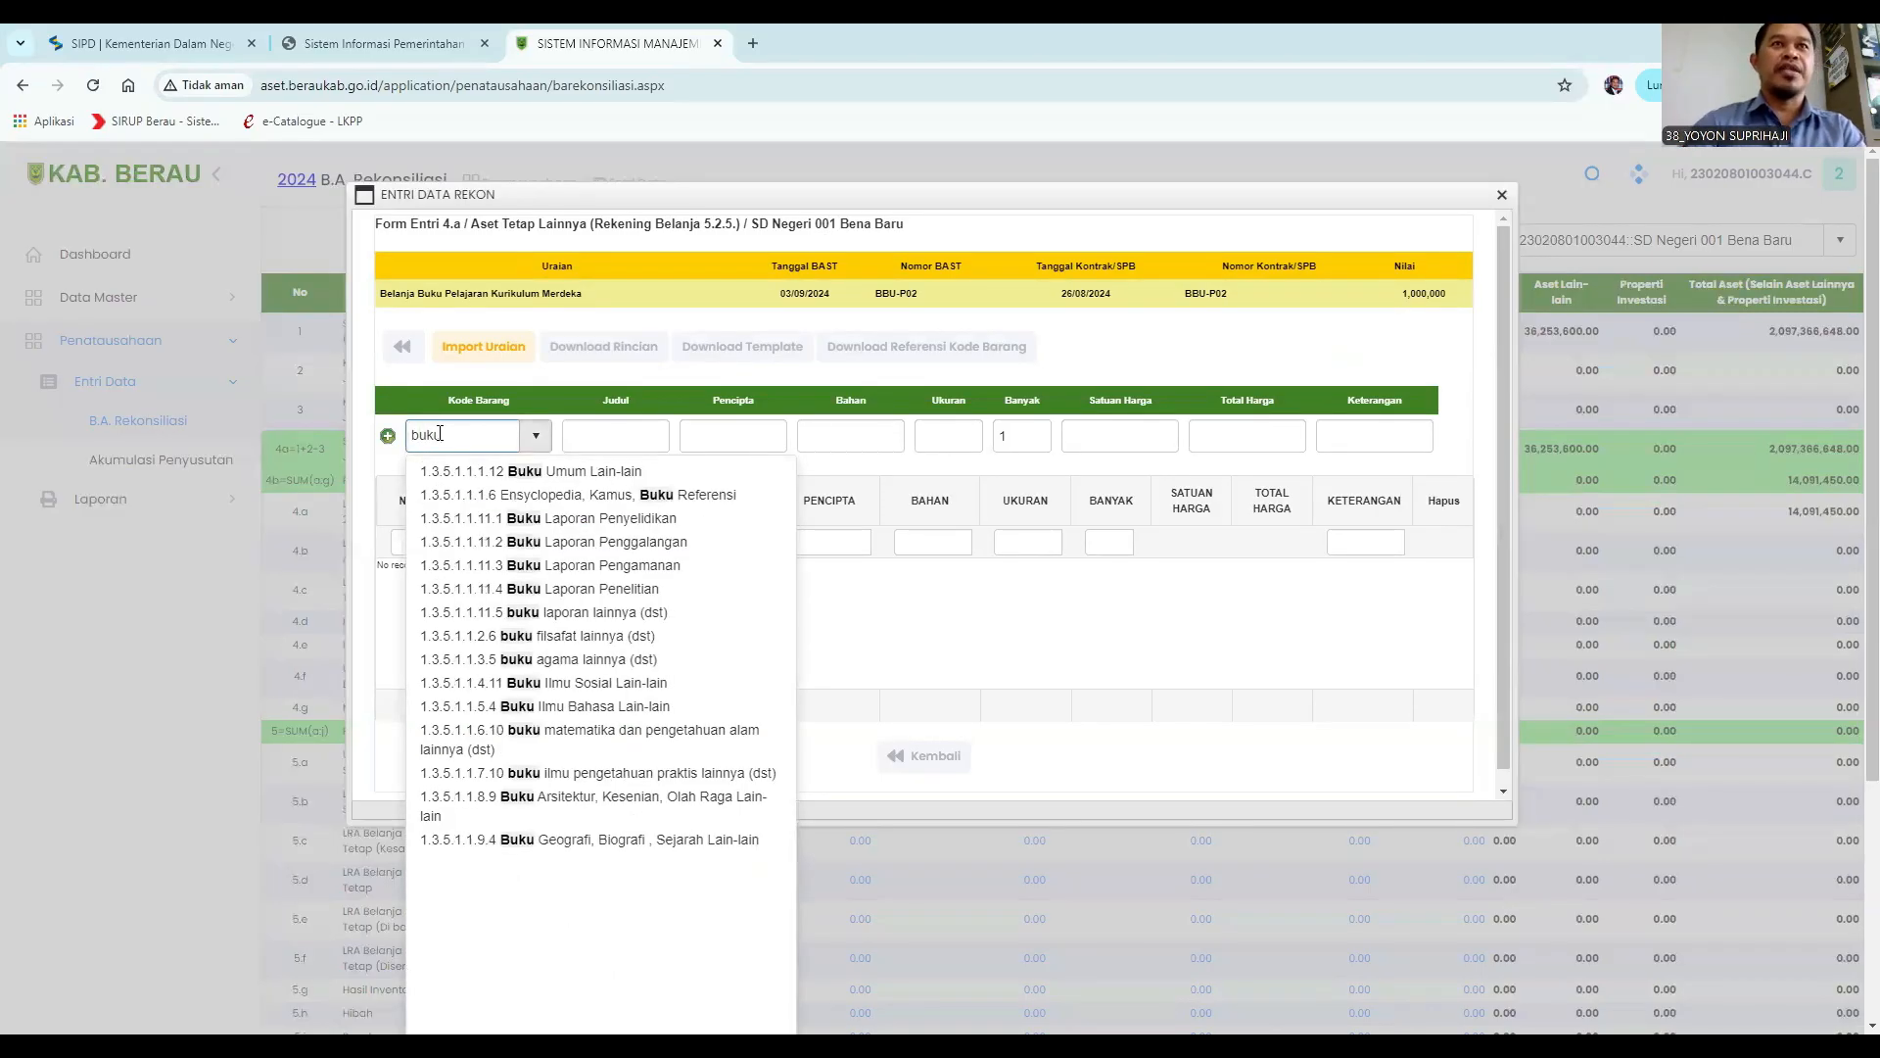
{"action": "left_click", "coordinate": [577, 519]}
Enter the Judul "laporan apa" and the Pencipta Sukarno.
{"action": "left_click", "coordinate": [612, 439]}
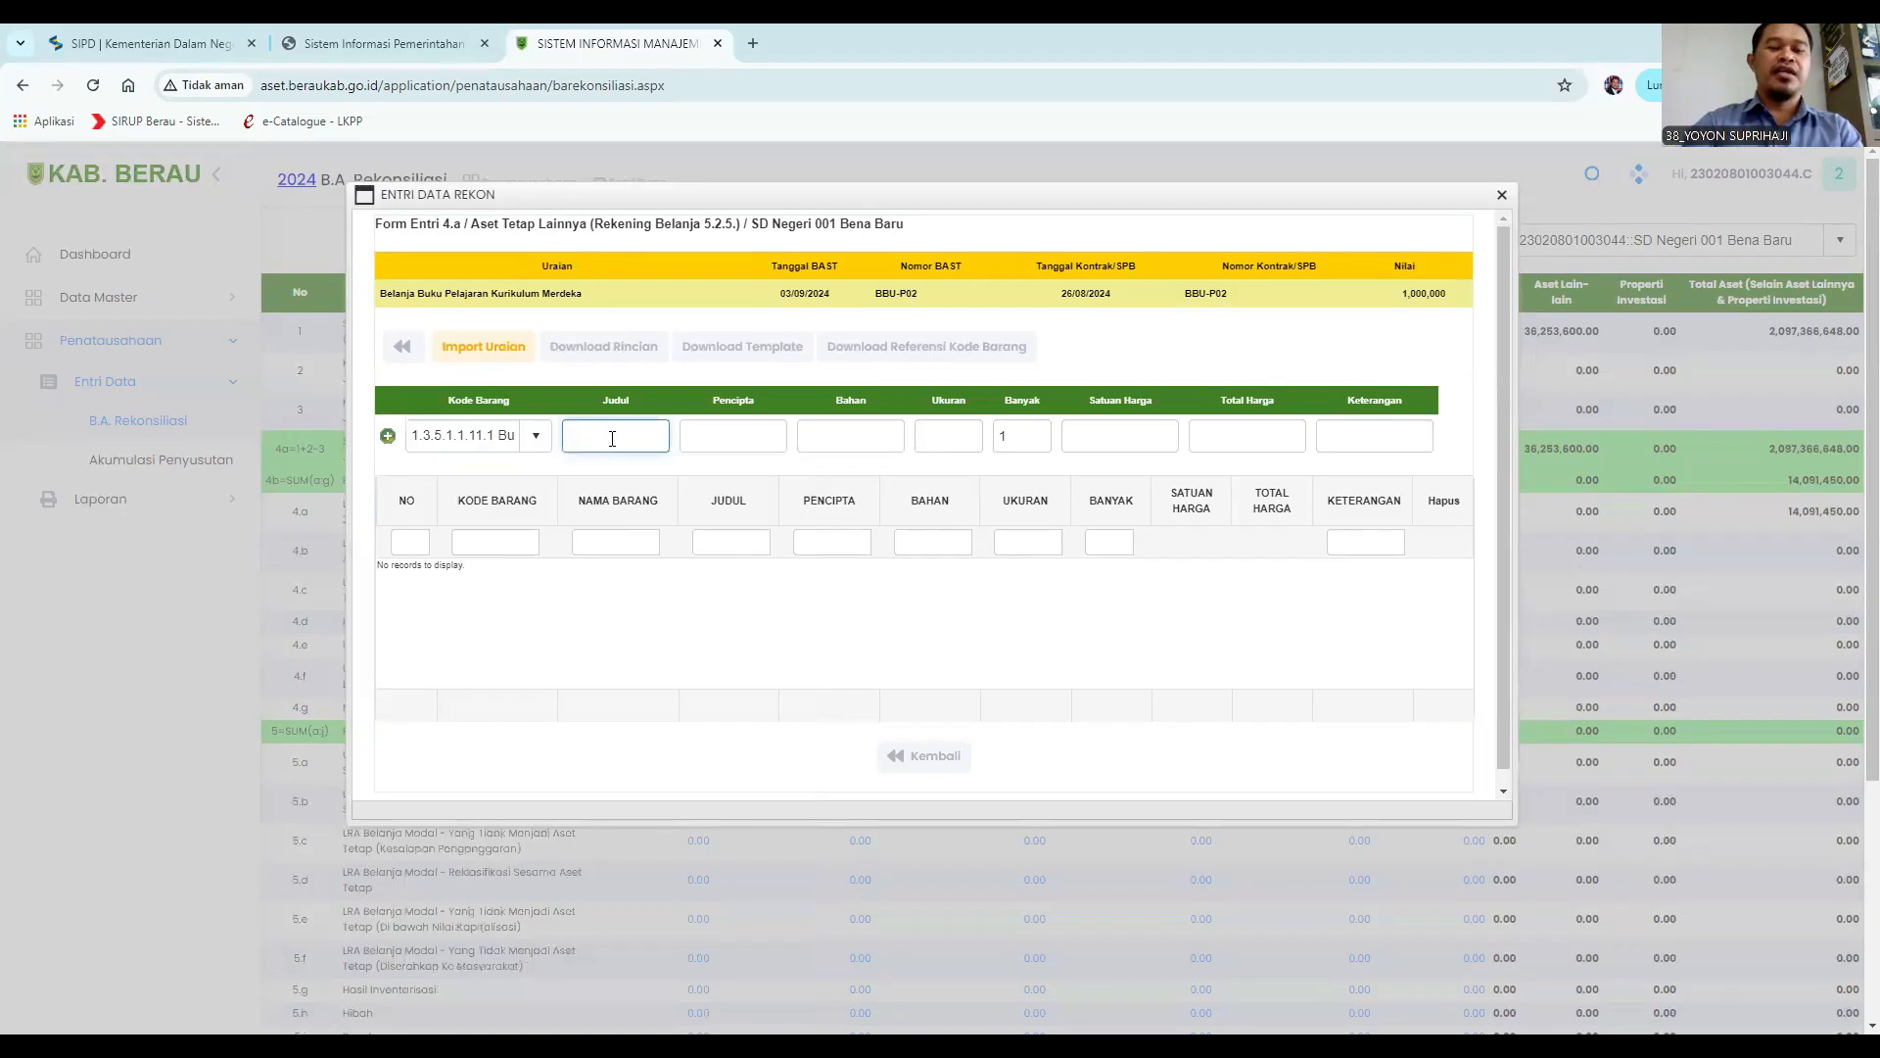
{"action": "type", "text": "lapor"}
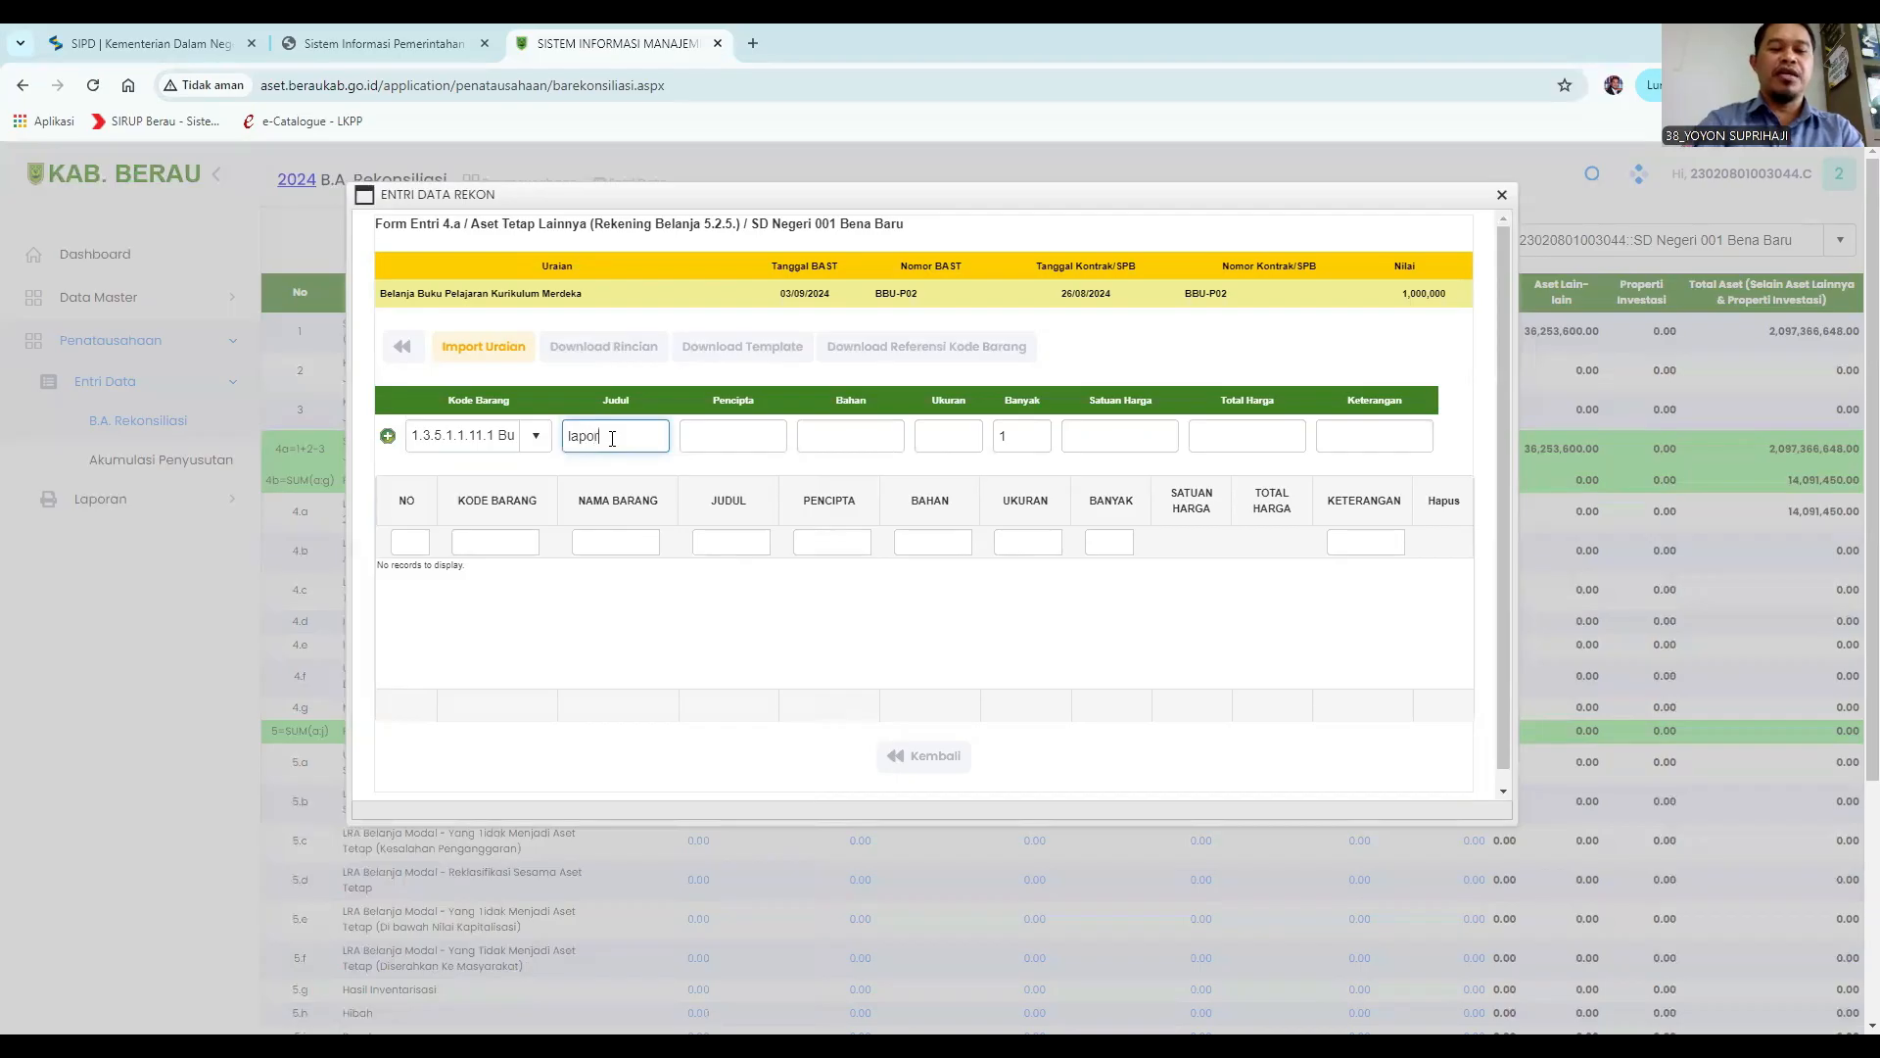
{"action": "type", "text": "an apa"}
{"action": "left_click", "coordinate": [704, 429]}
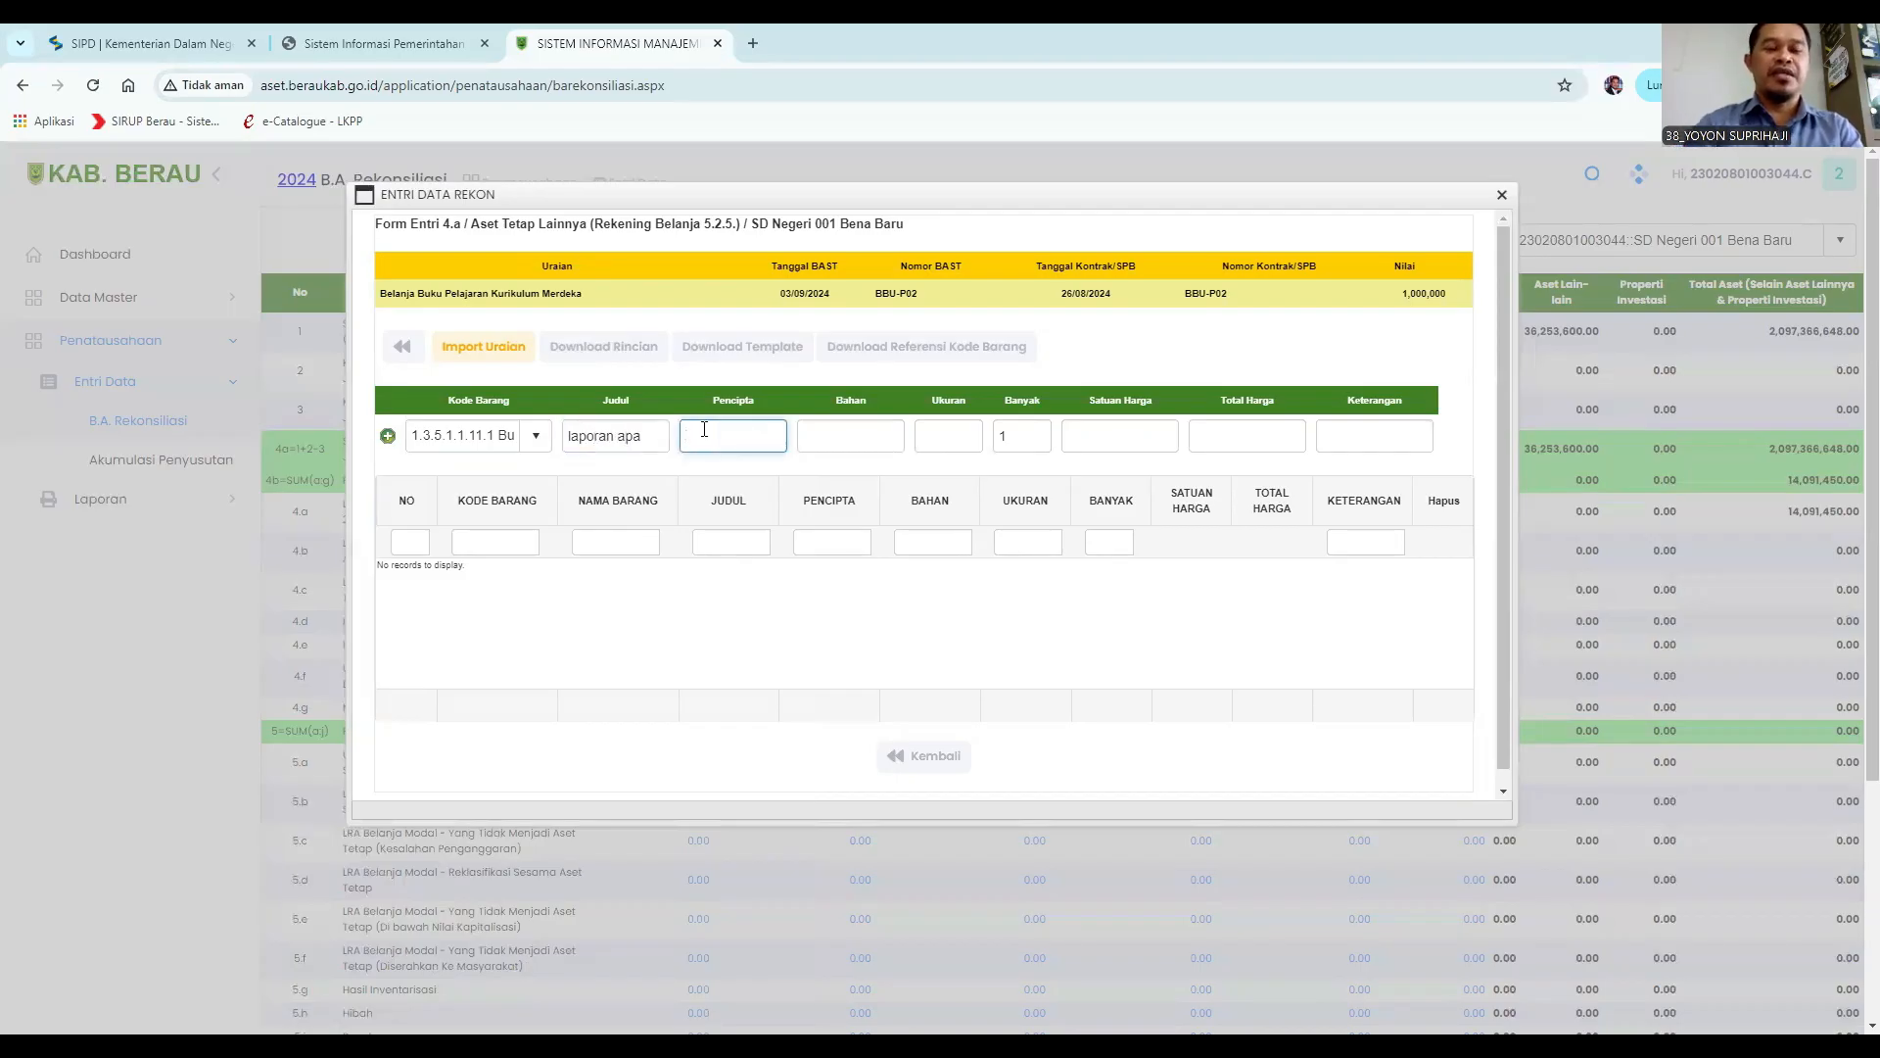
{"action": "type", "text": "Sukarno"}
Enter the Bahan Kertas and the Ukuran A4.
{"action": "left_click", "coordinate": [827, 433]}
{"action": "type", "text": "Kertas"}
{"action": "left_click", "coordinate": [932, 437]}
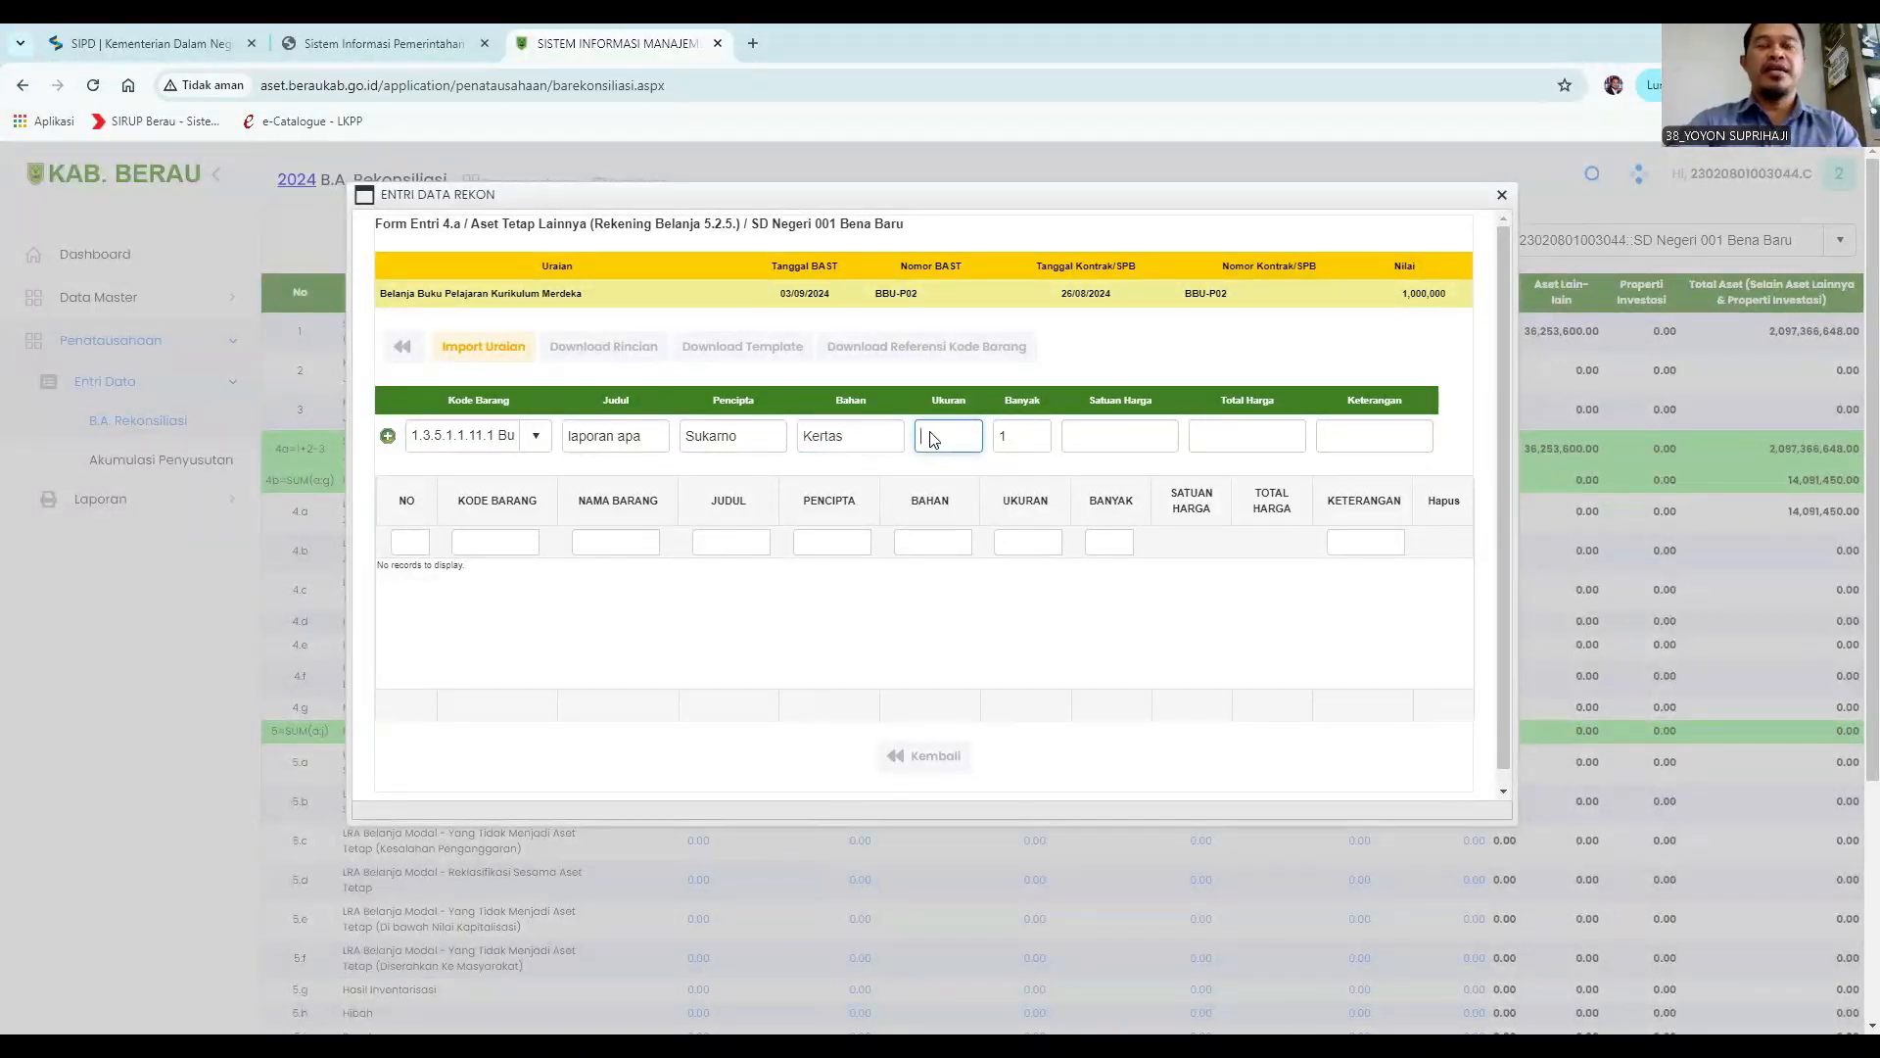
{"action": "type", "text": "A4"}
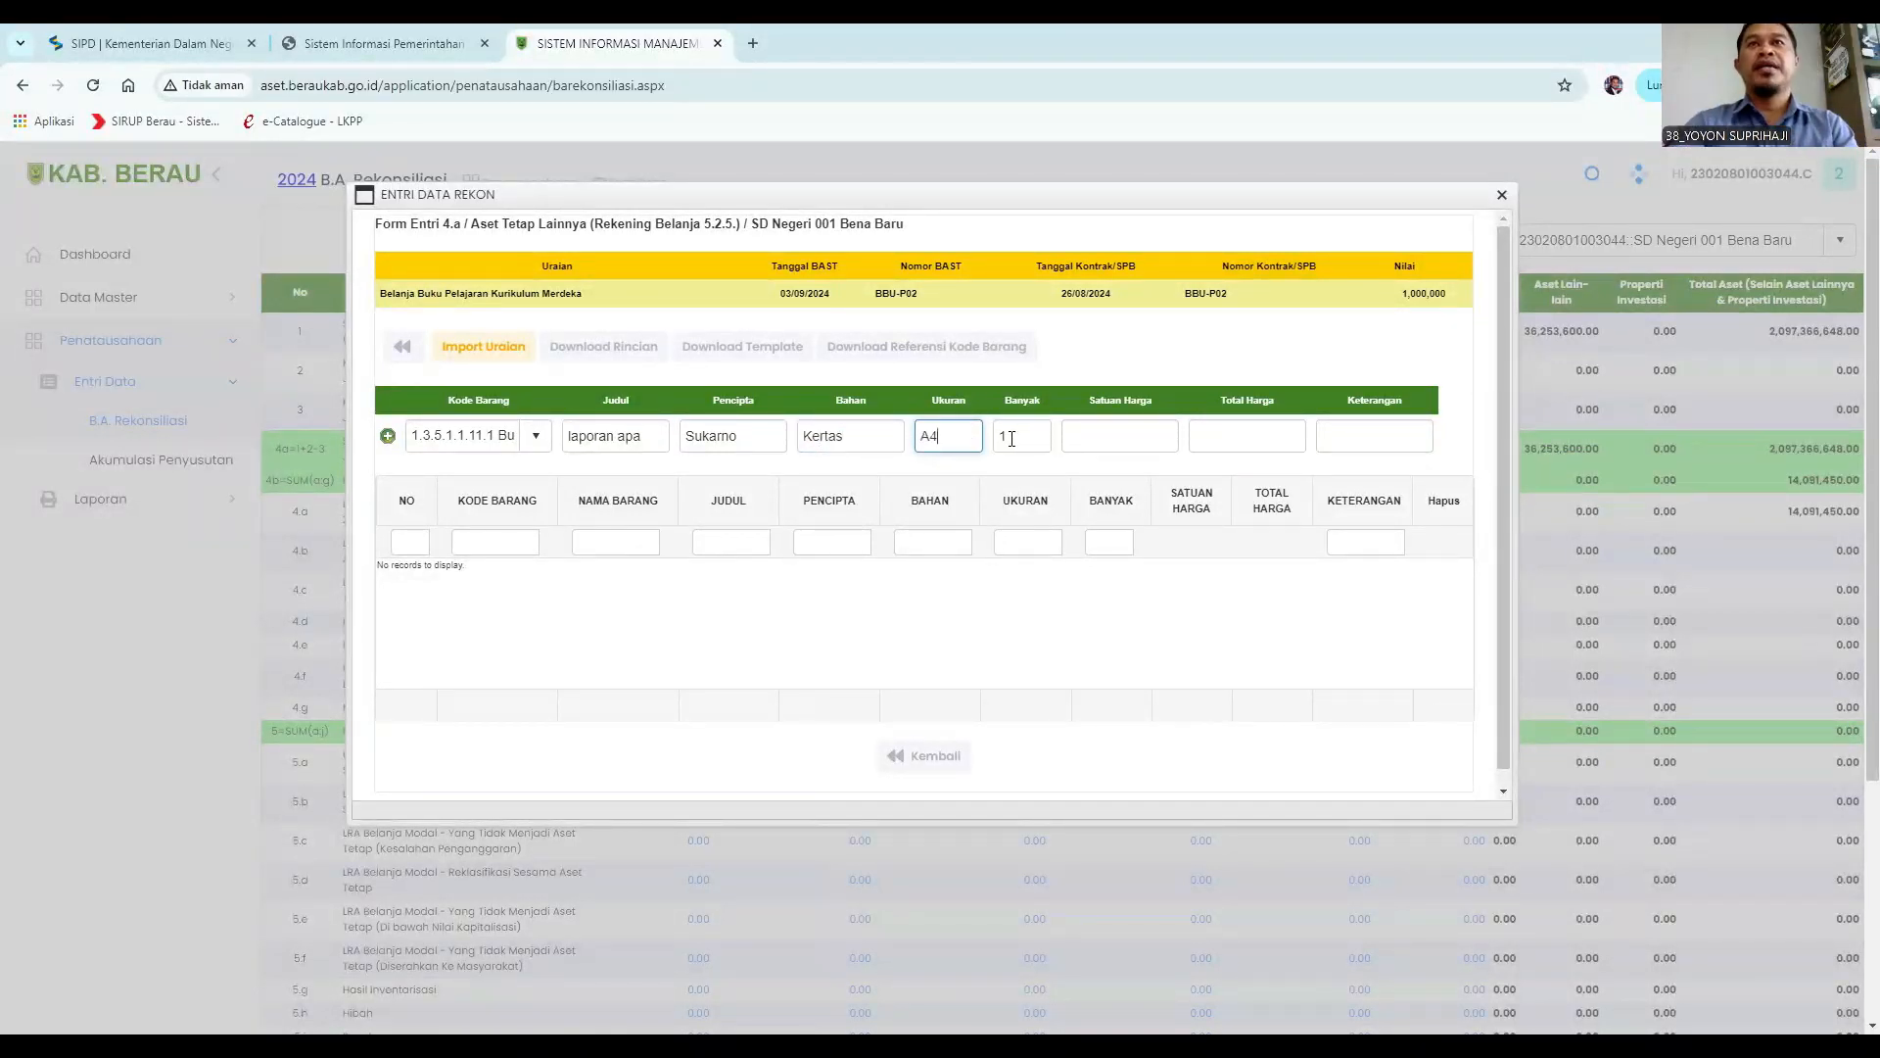
Set the quantity to 100 and the unit price to 5000.
{"action": "left_click", "coordinate": [1017, 439]}
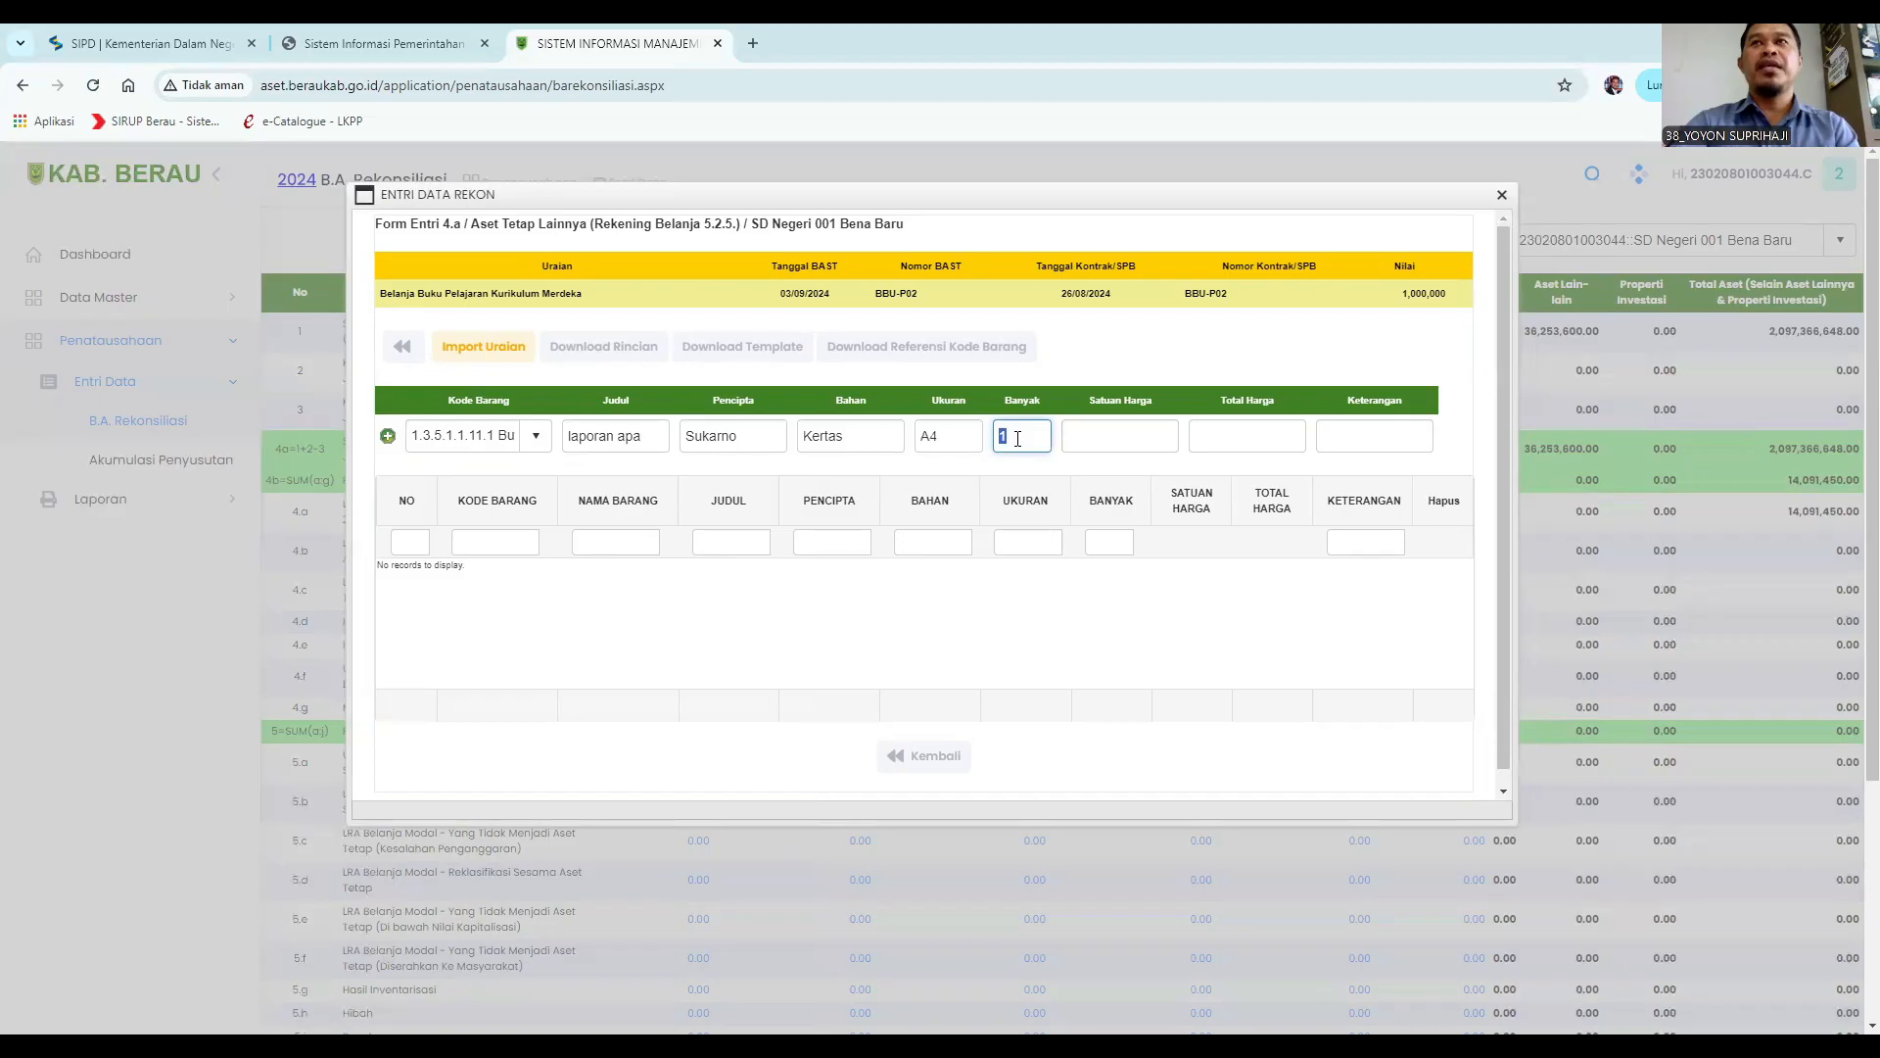
{"action": "left_click", "coordinate": [1017, 438]}
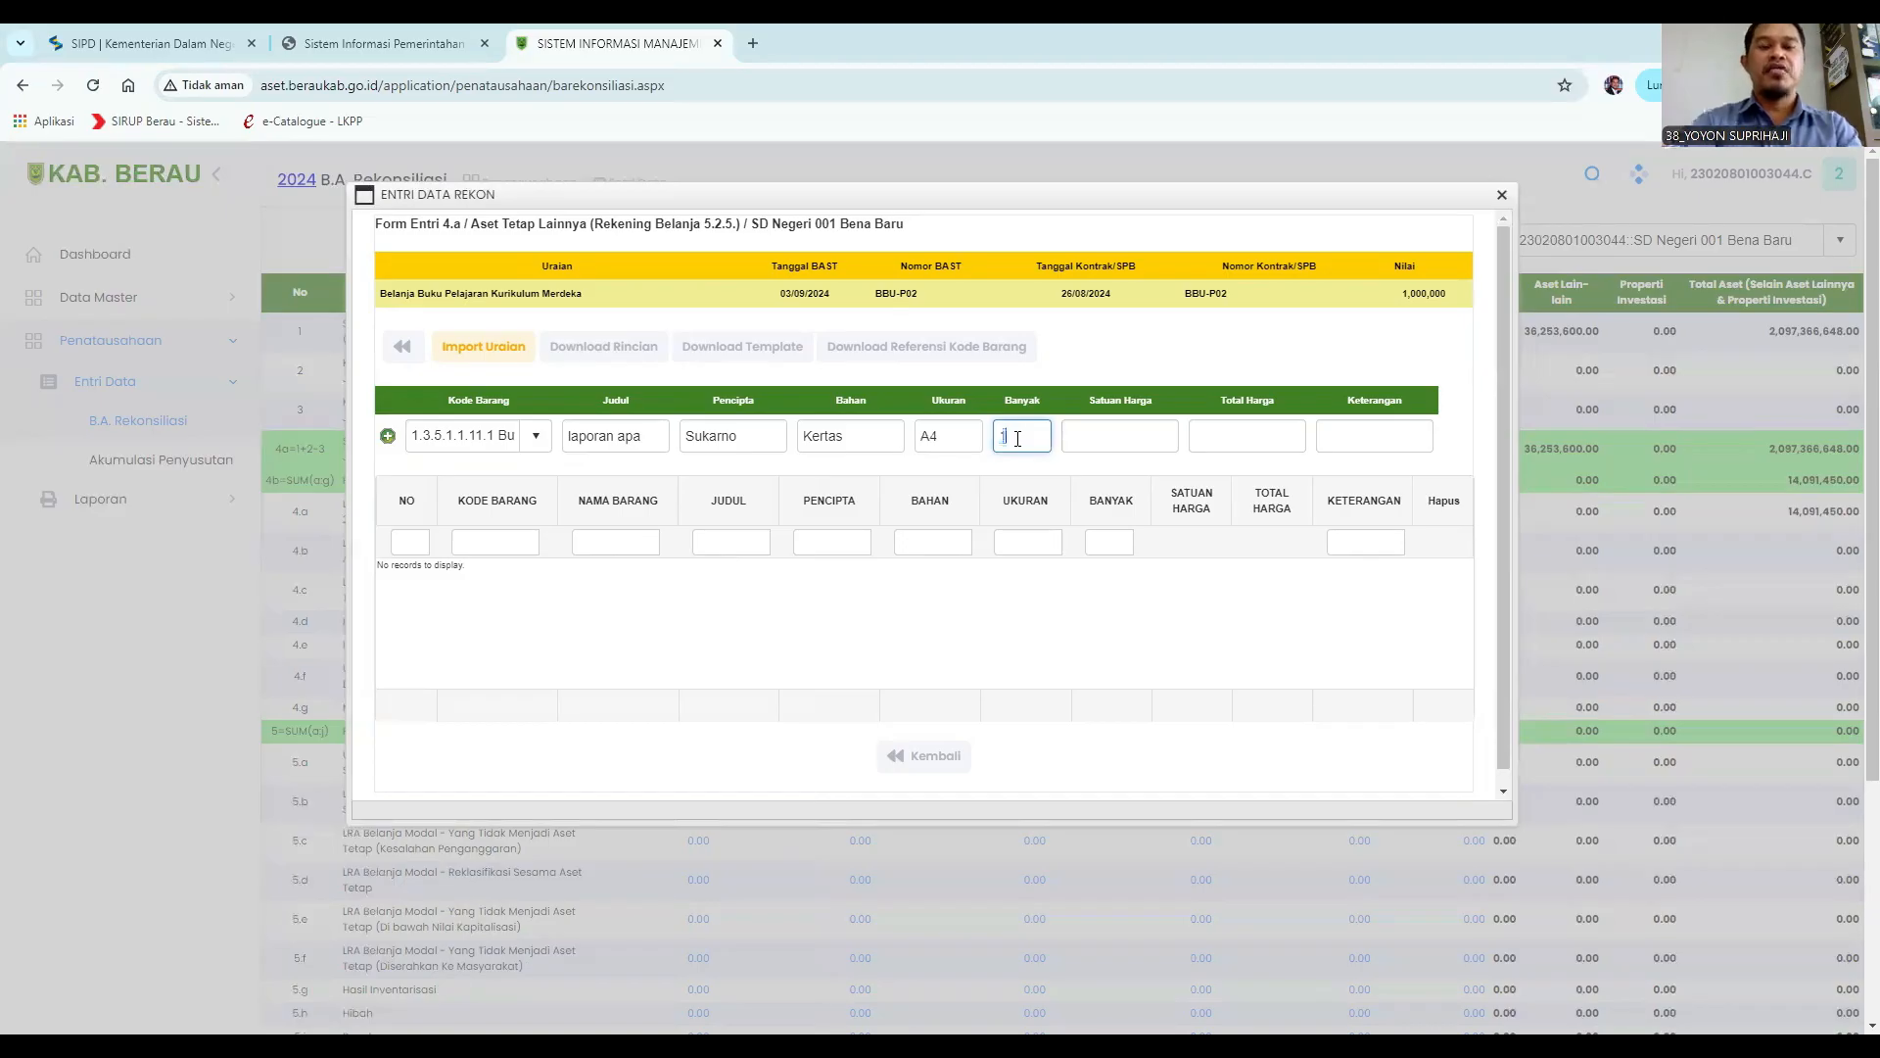
{"action": "type", "text": "00"}
{"action": "left_click", "coordinate": [1088, 435]}
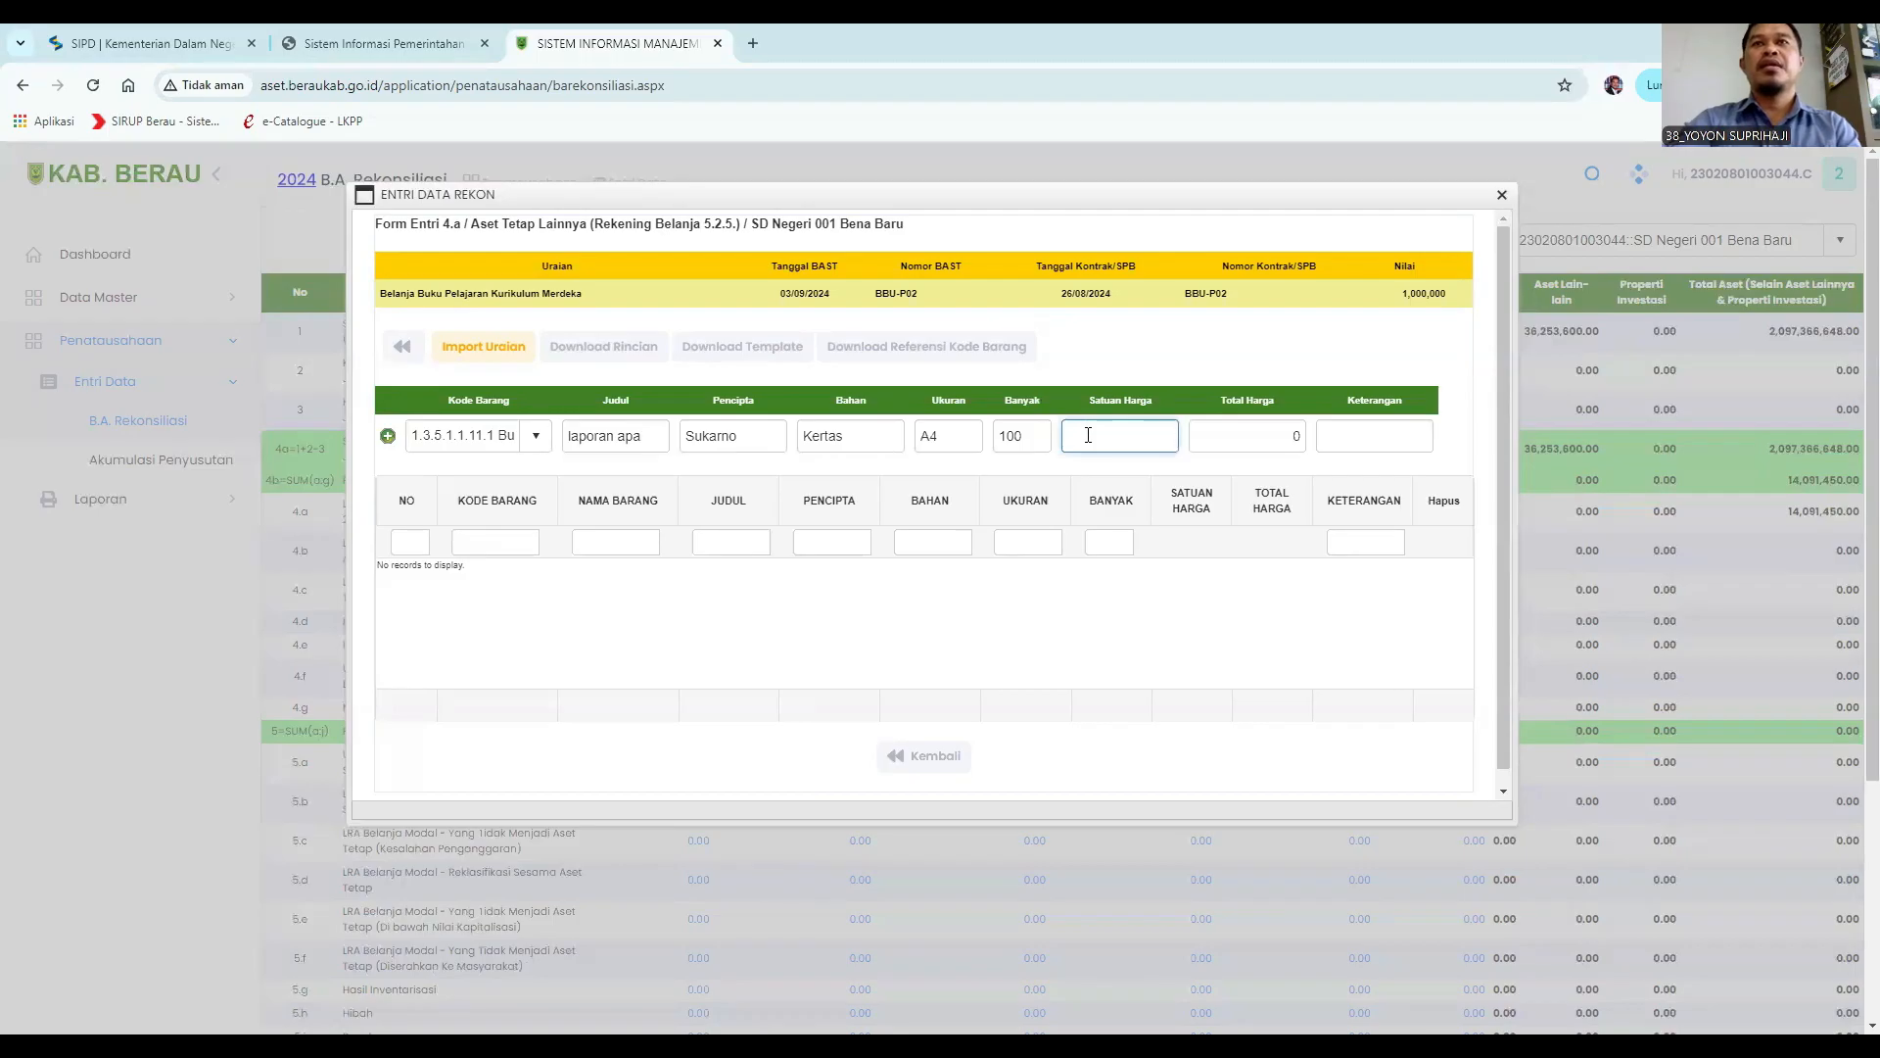
{"action": "type", "text": "5000"}
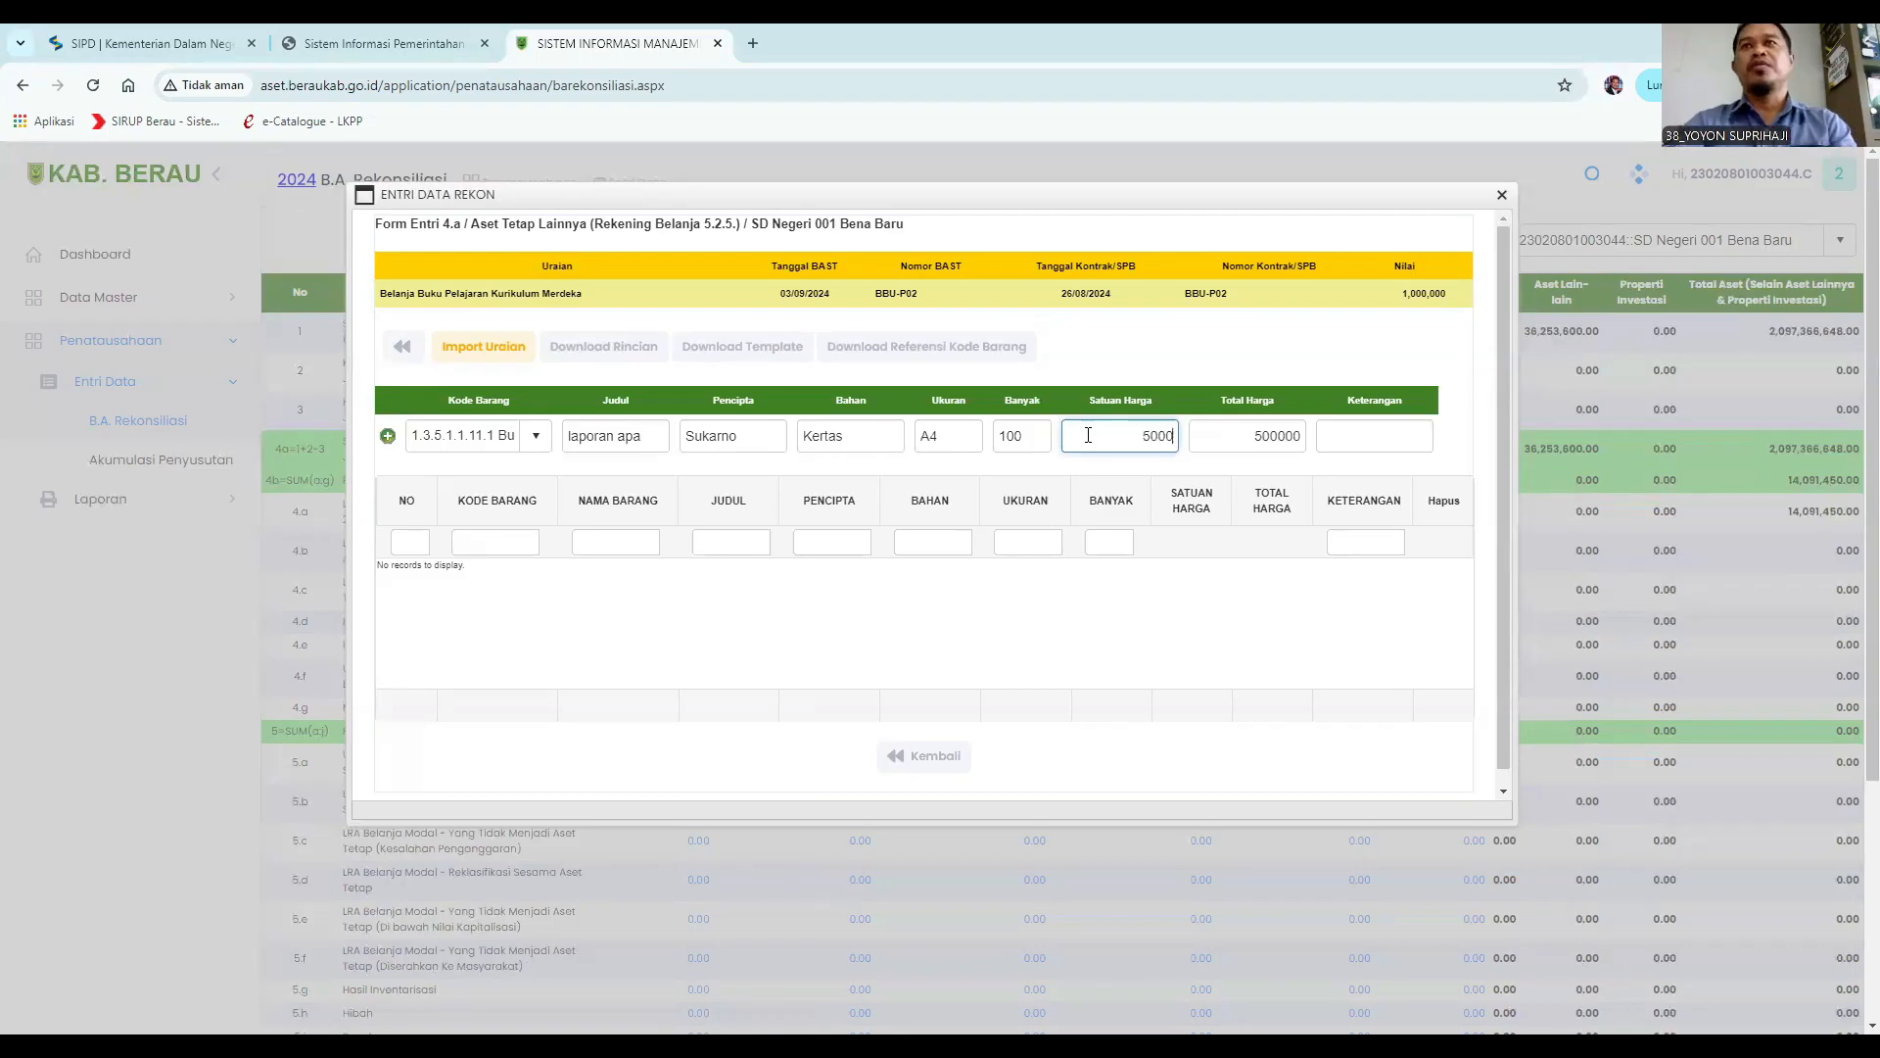
Enter the remark "Digunakan utk kelas 5 SD" and add the detail row.
{"action": "left_click", "coordinate": [1350, 443]}
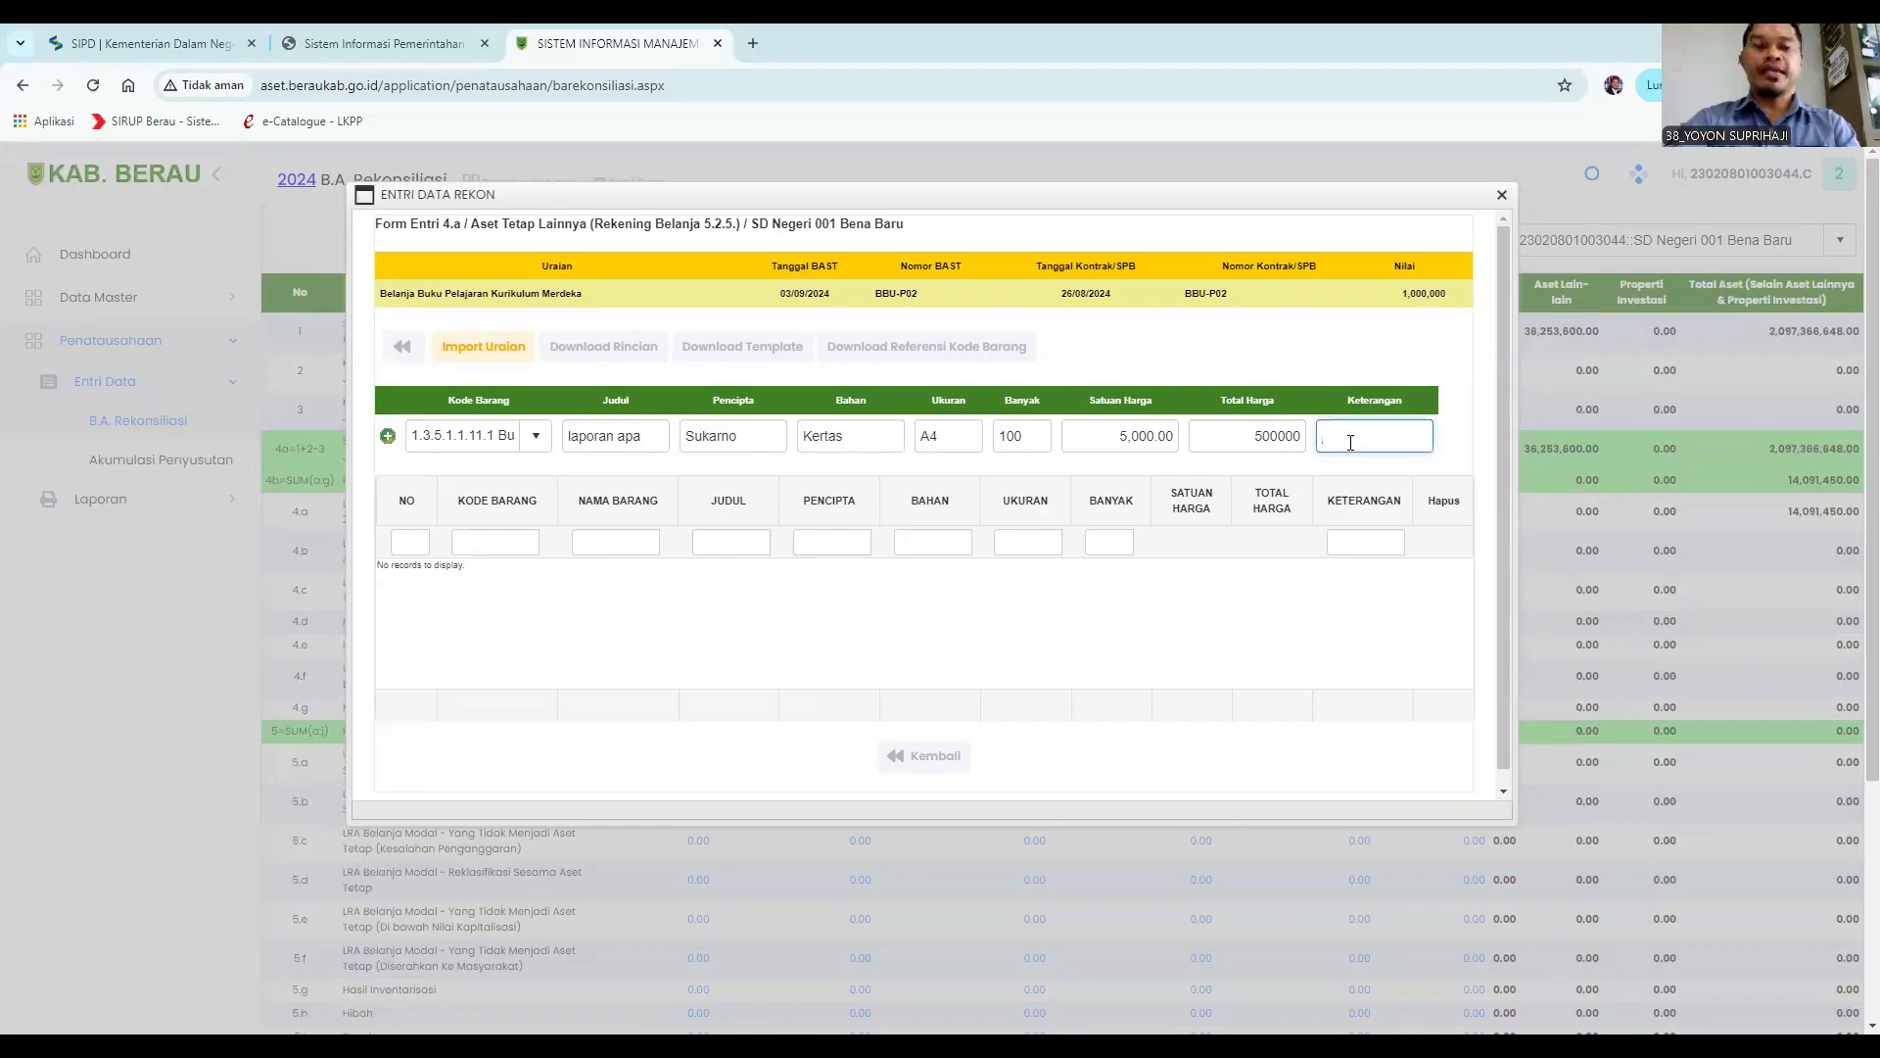
{"action": "type", "text": "Digu"}
{"action": "type", "text": "nakan "}
{"action": "type", "text": "utk kela"}
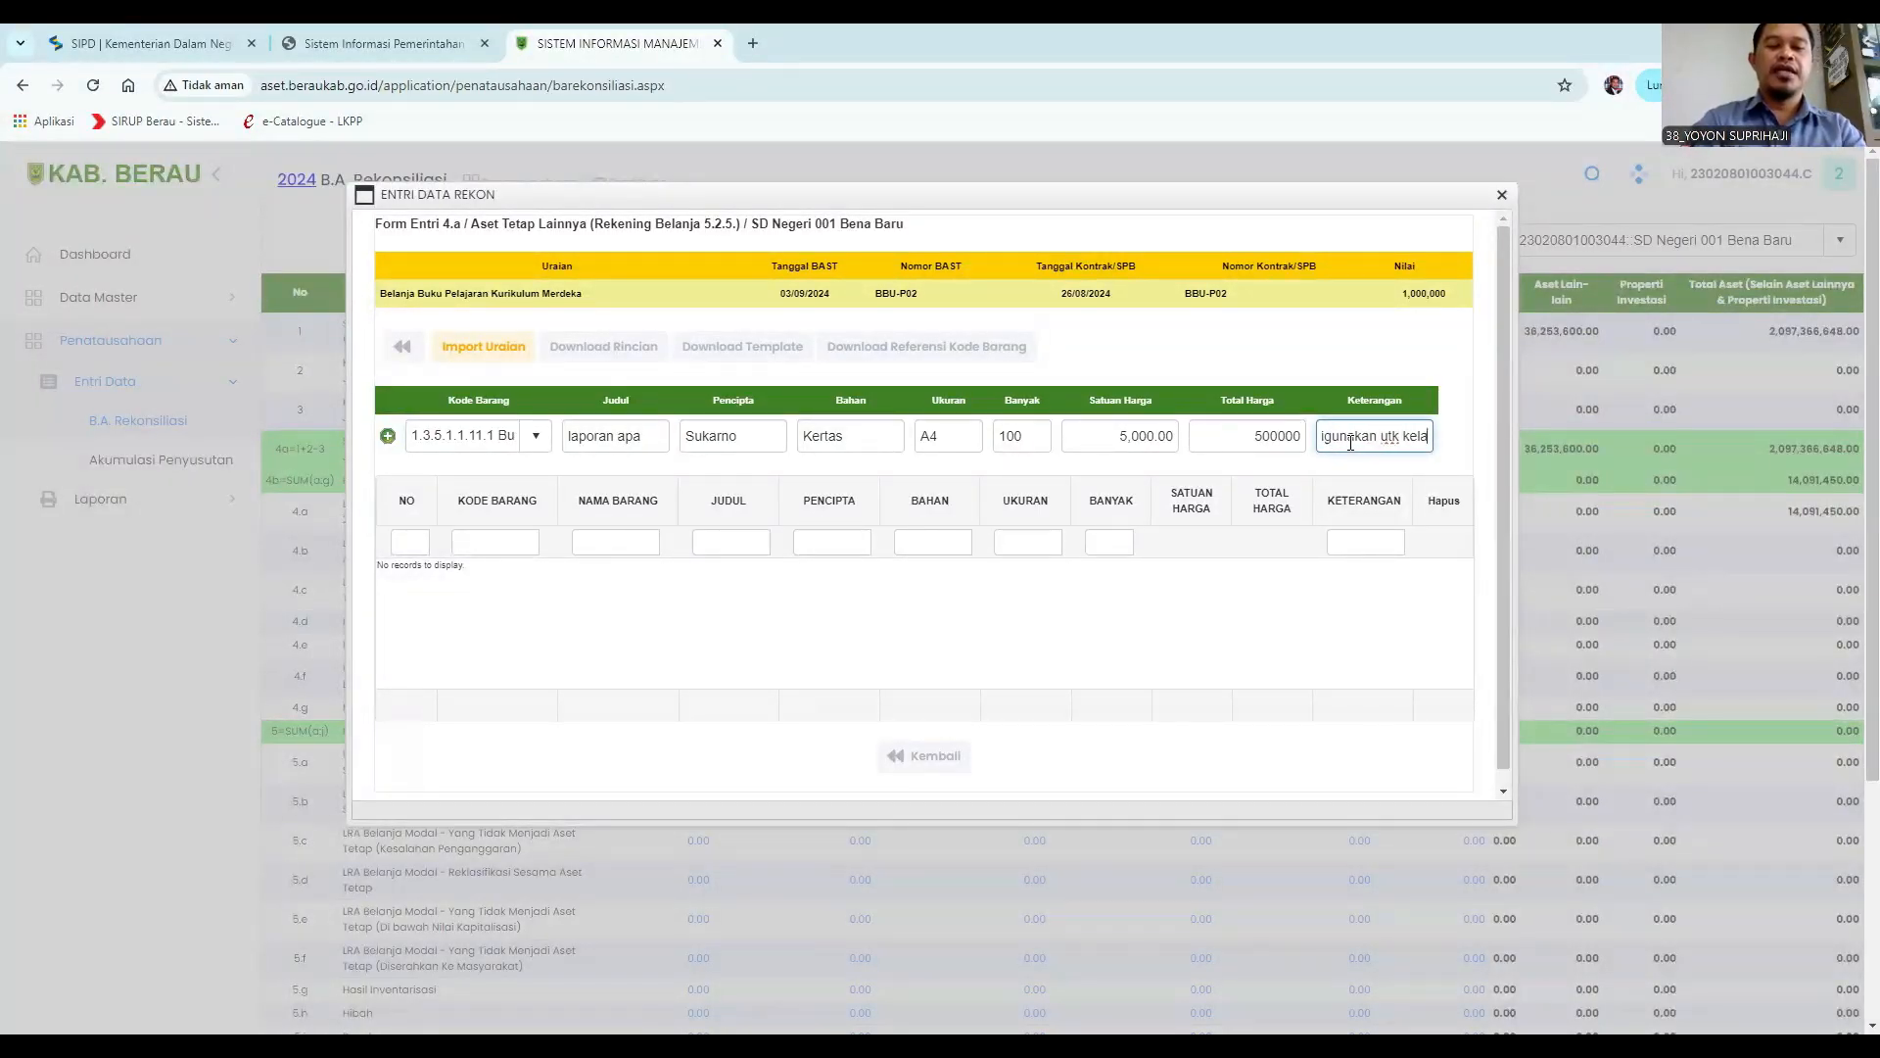
{"action": "type", "text": "s 5 SD"}
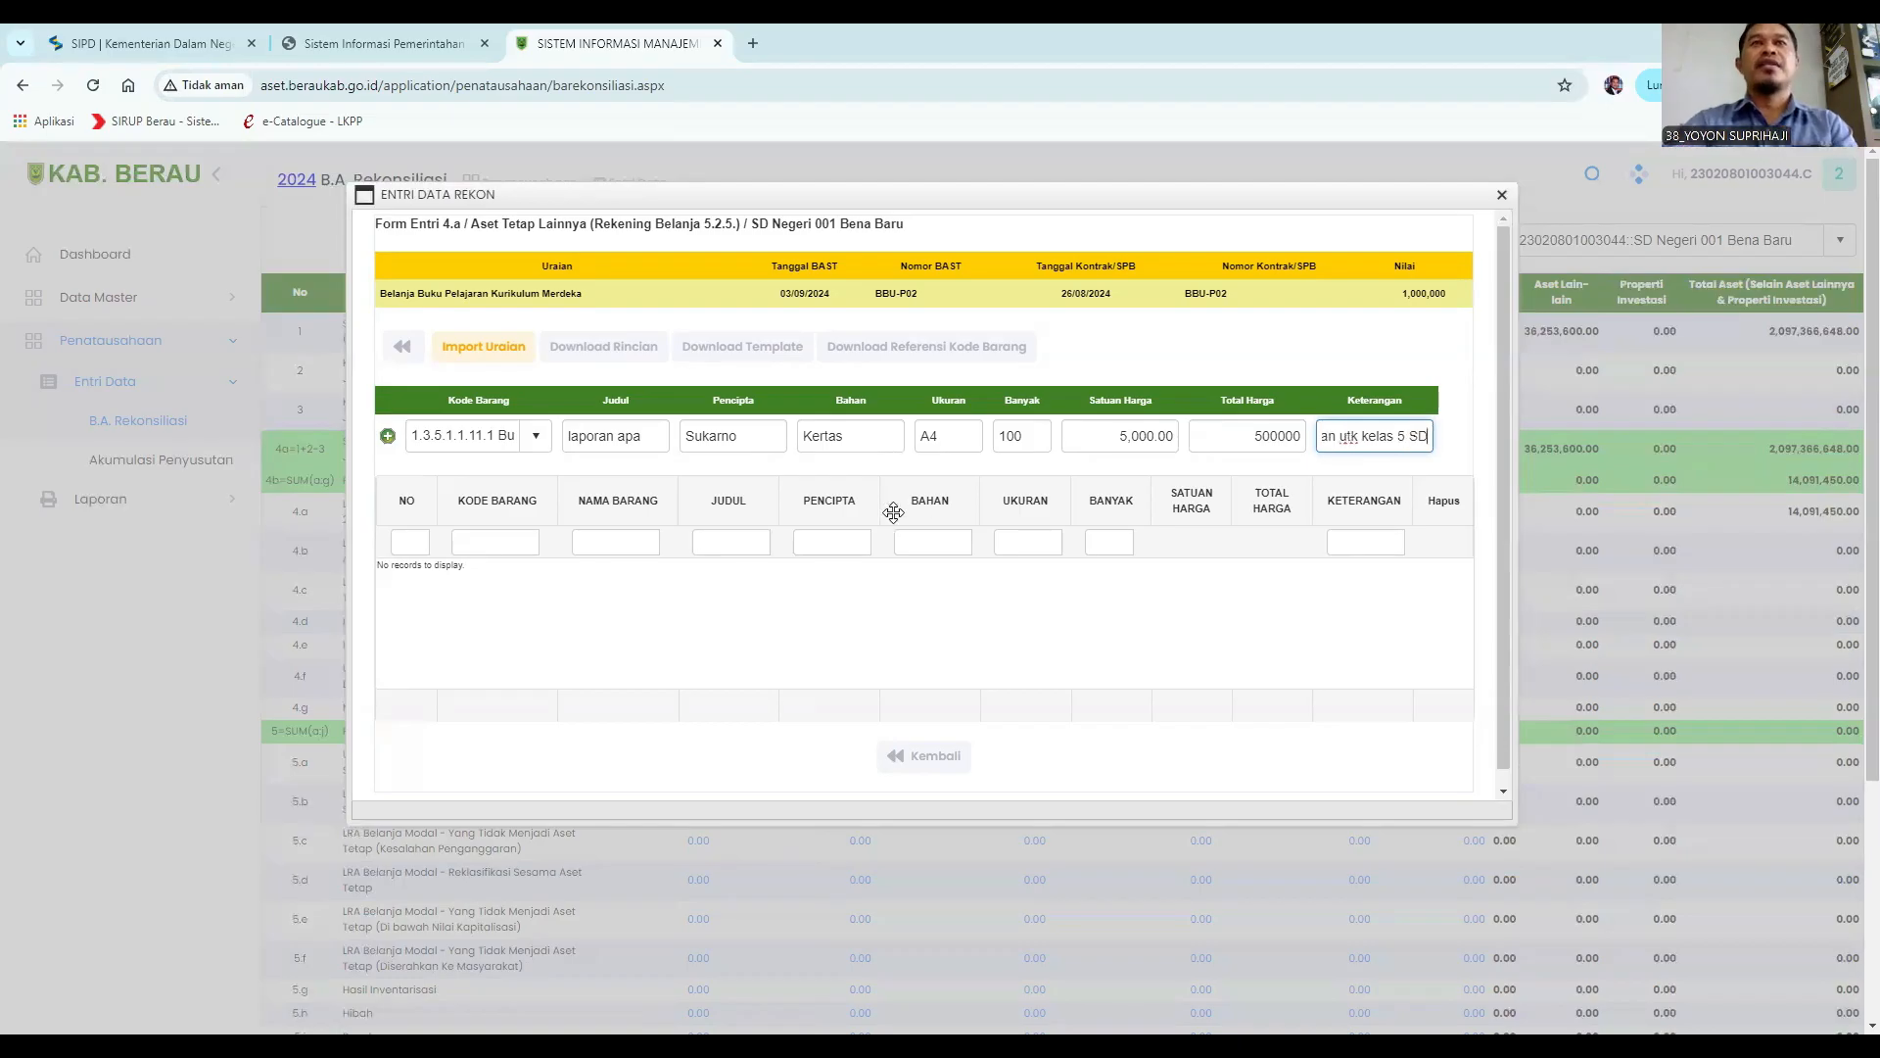
{"action": "left_click", "coordinate": [388, 437]}
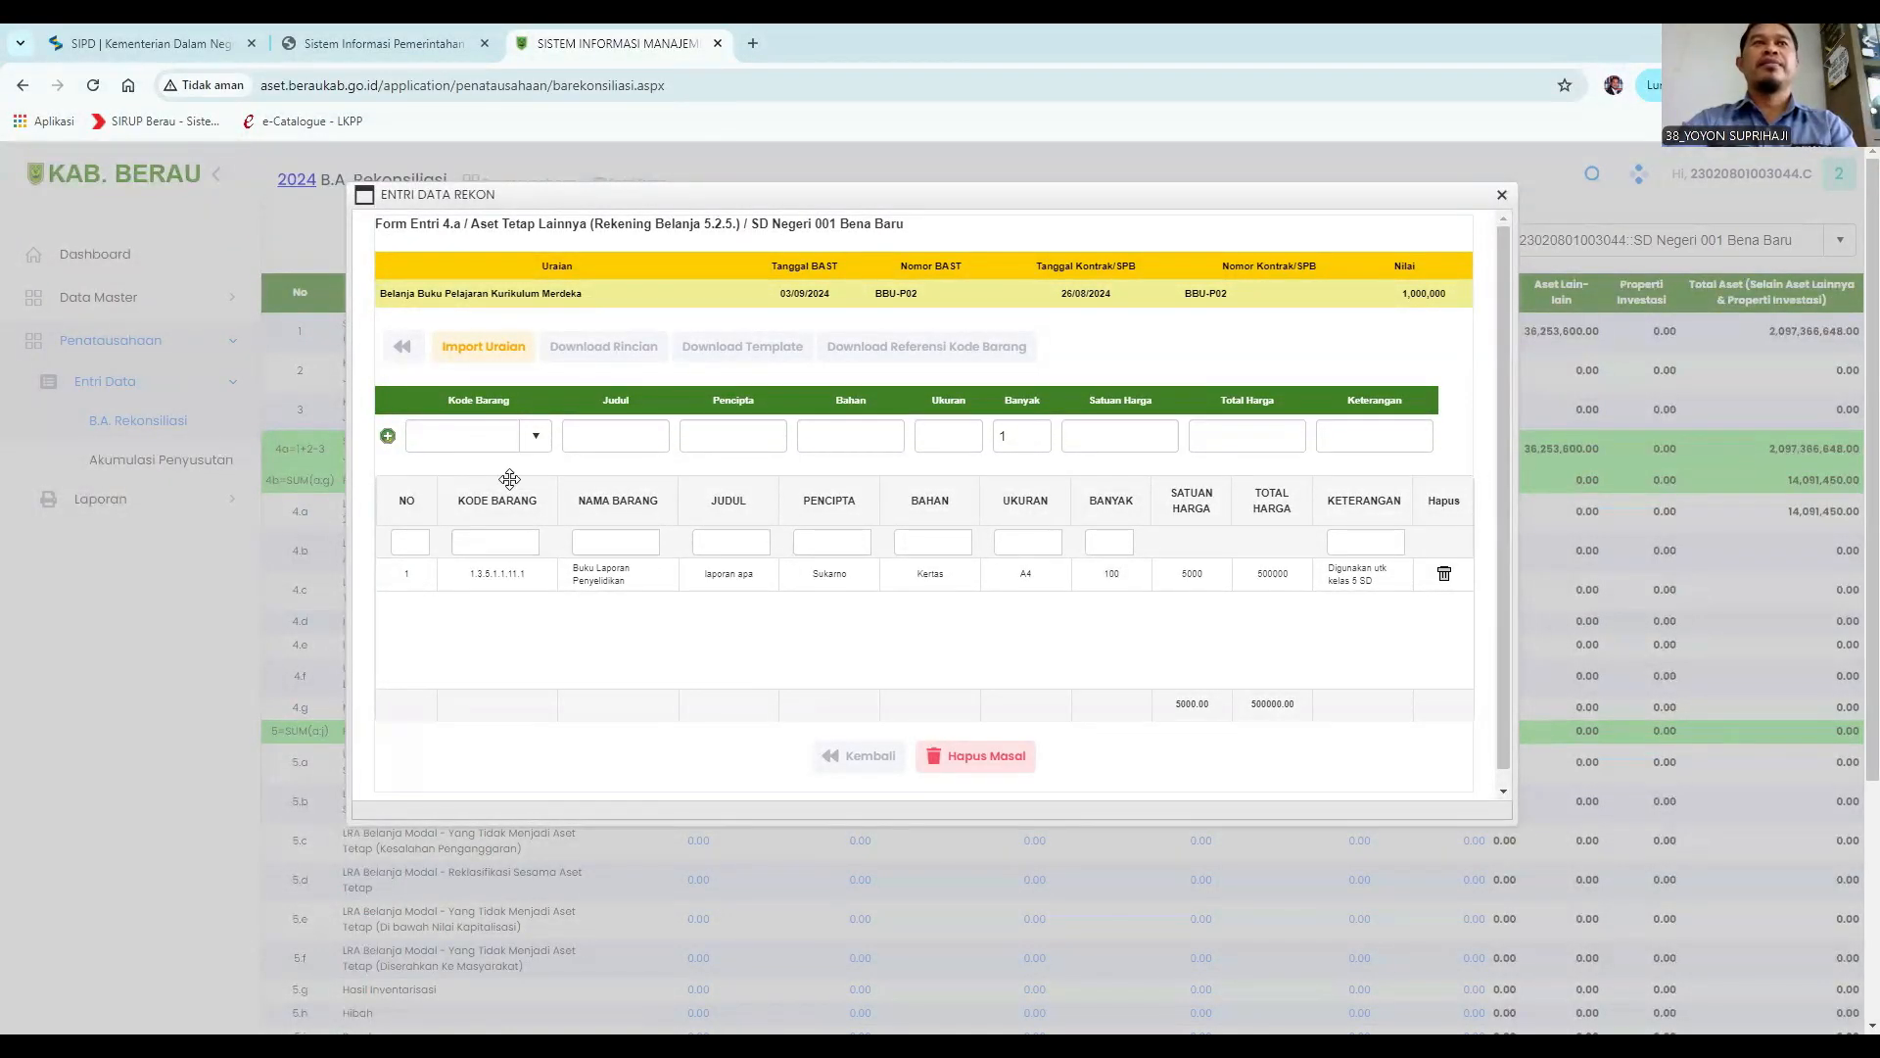
Choose the item code 1.3.5.1.1.3.5 buku agama lainnya (dst) for a new detail row and enter the Judul "Sholat".
{"action": "left_click", "coordinate": [473, 435]}
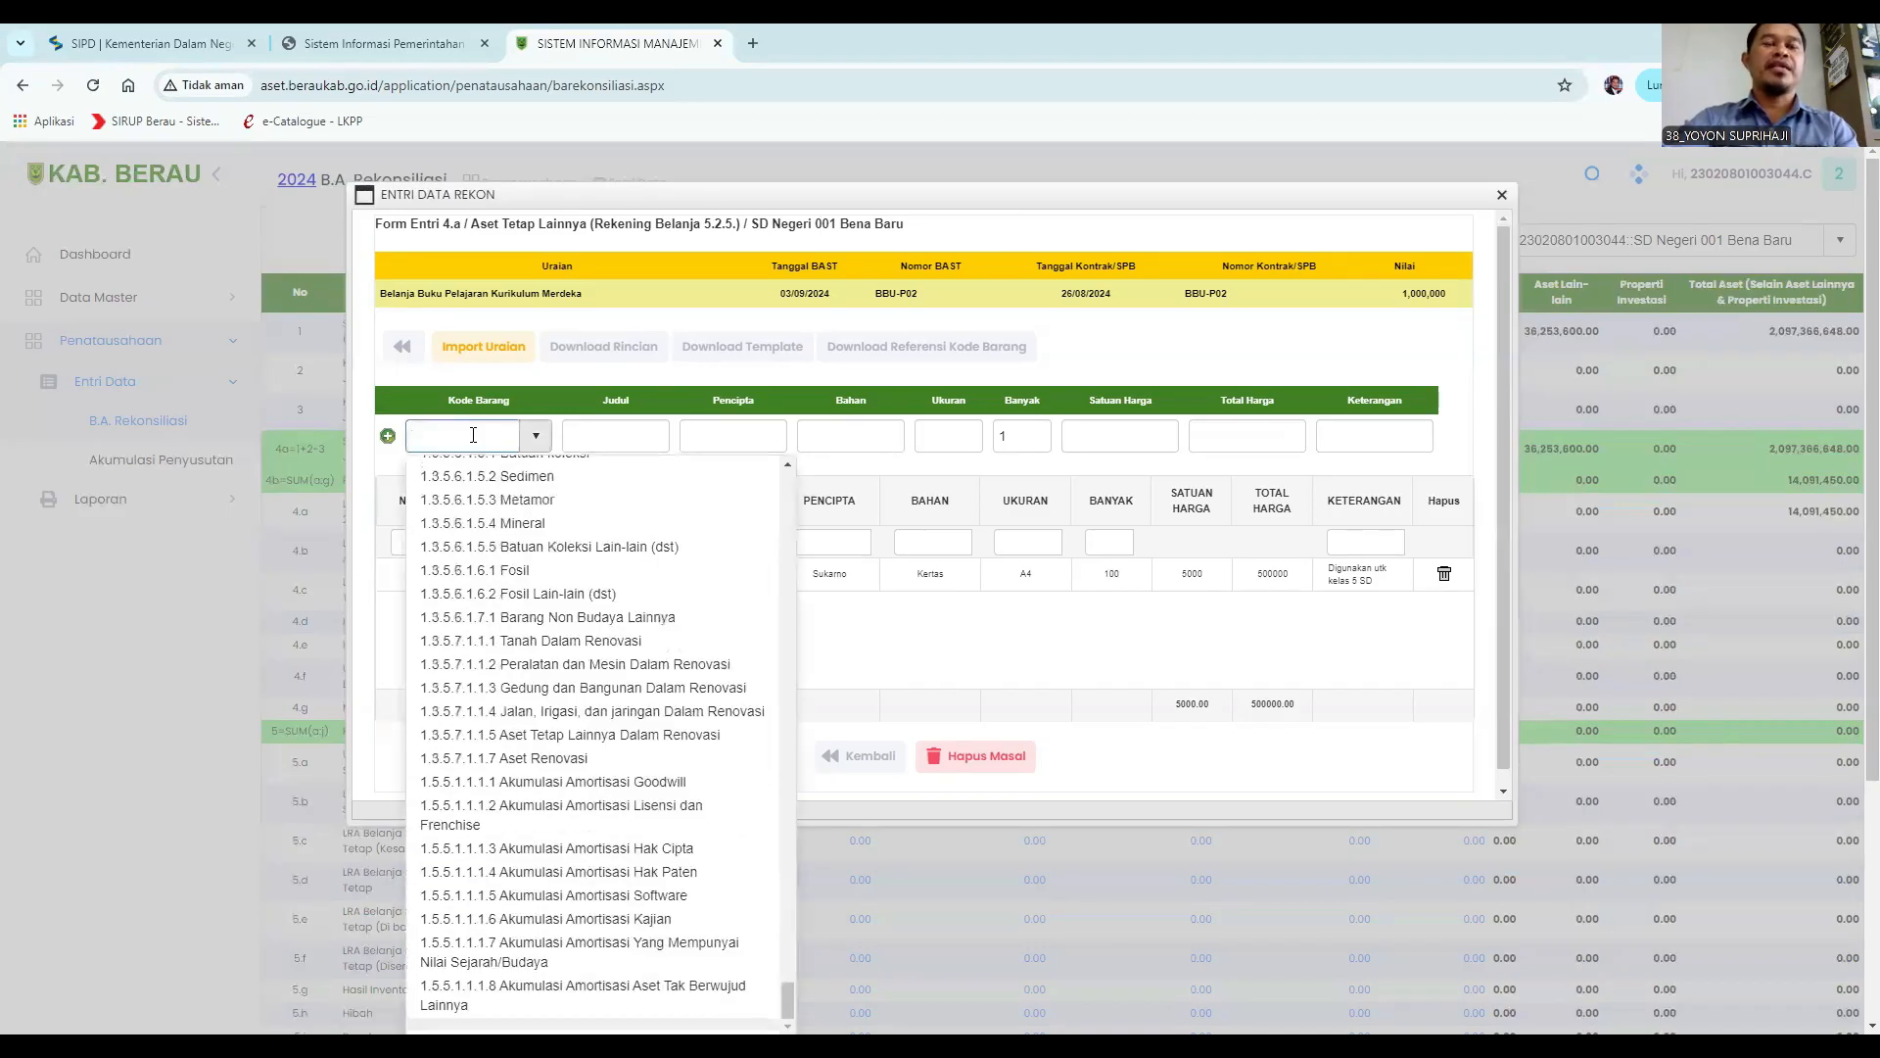
{"action": "type", "text": "buku"}
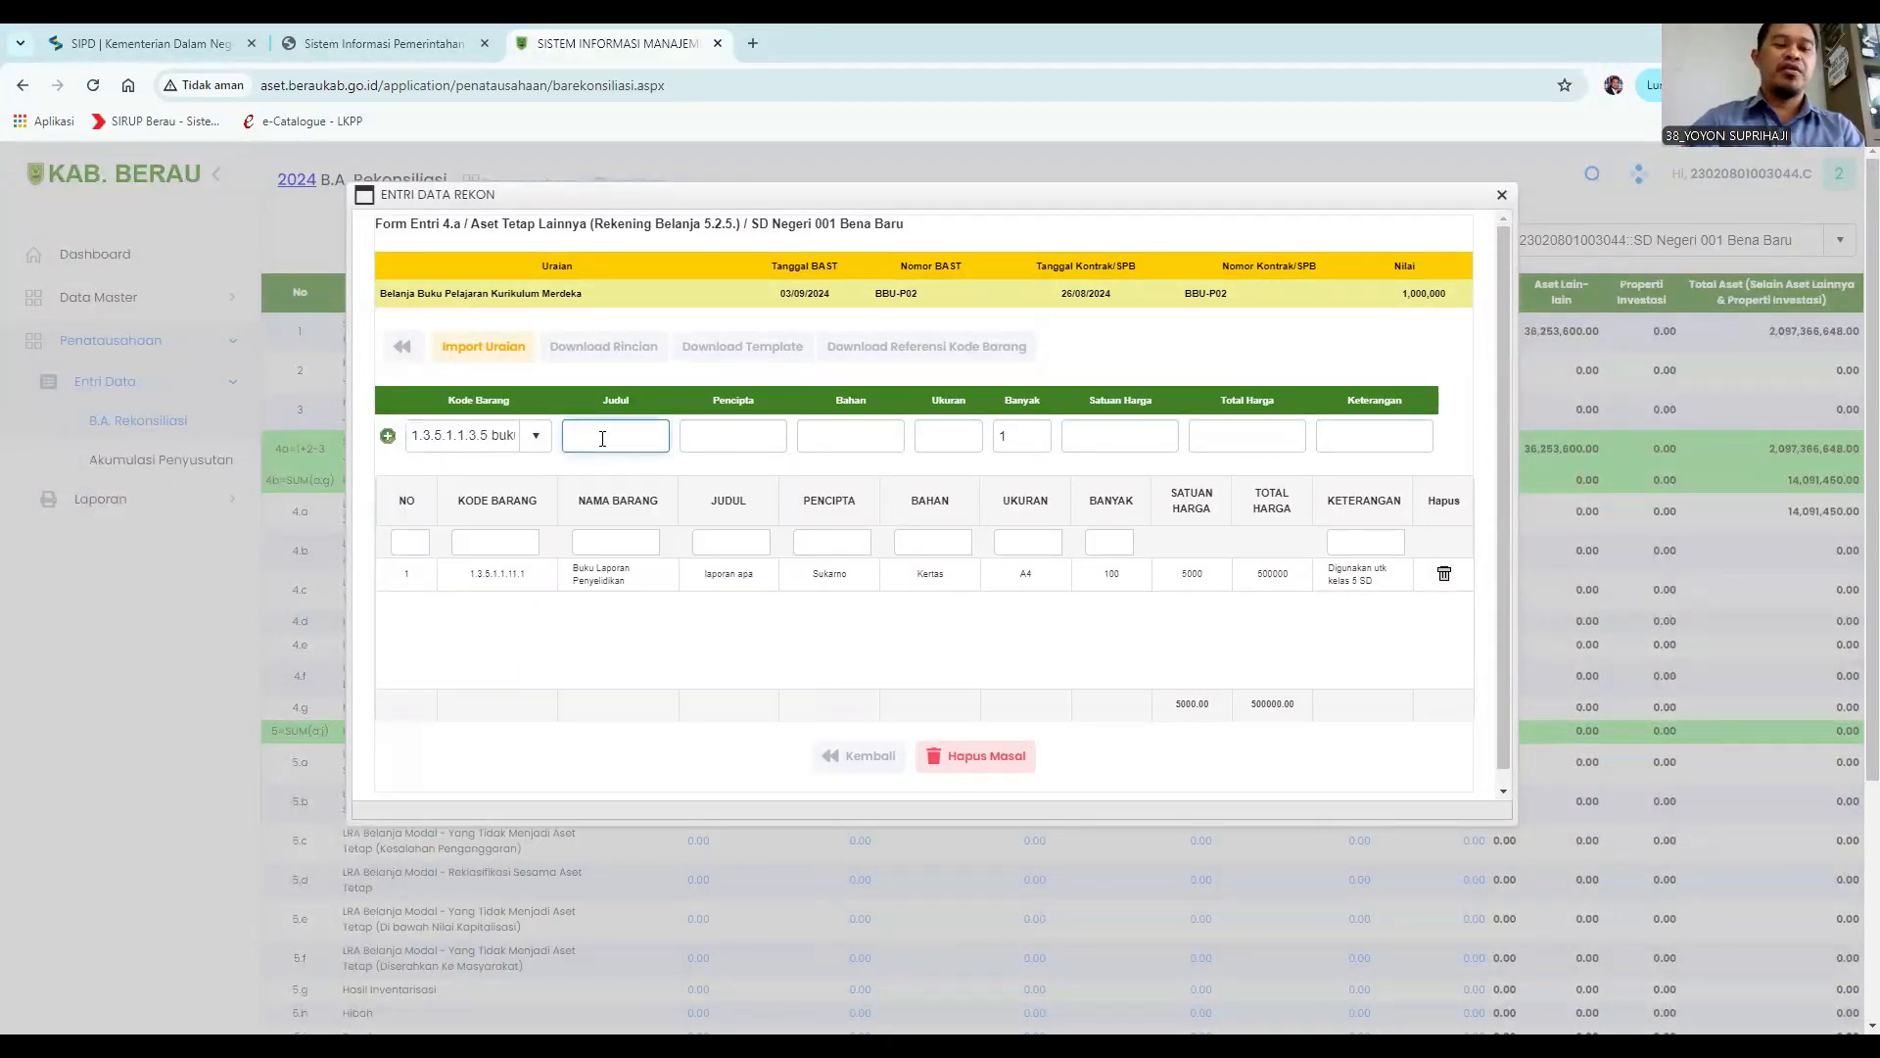
{"action": "type", "text": "S"}
{"action": "type", "text": "holat"}
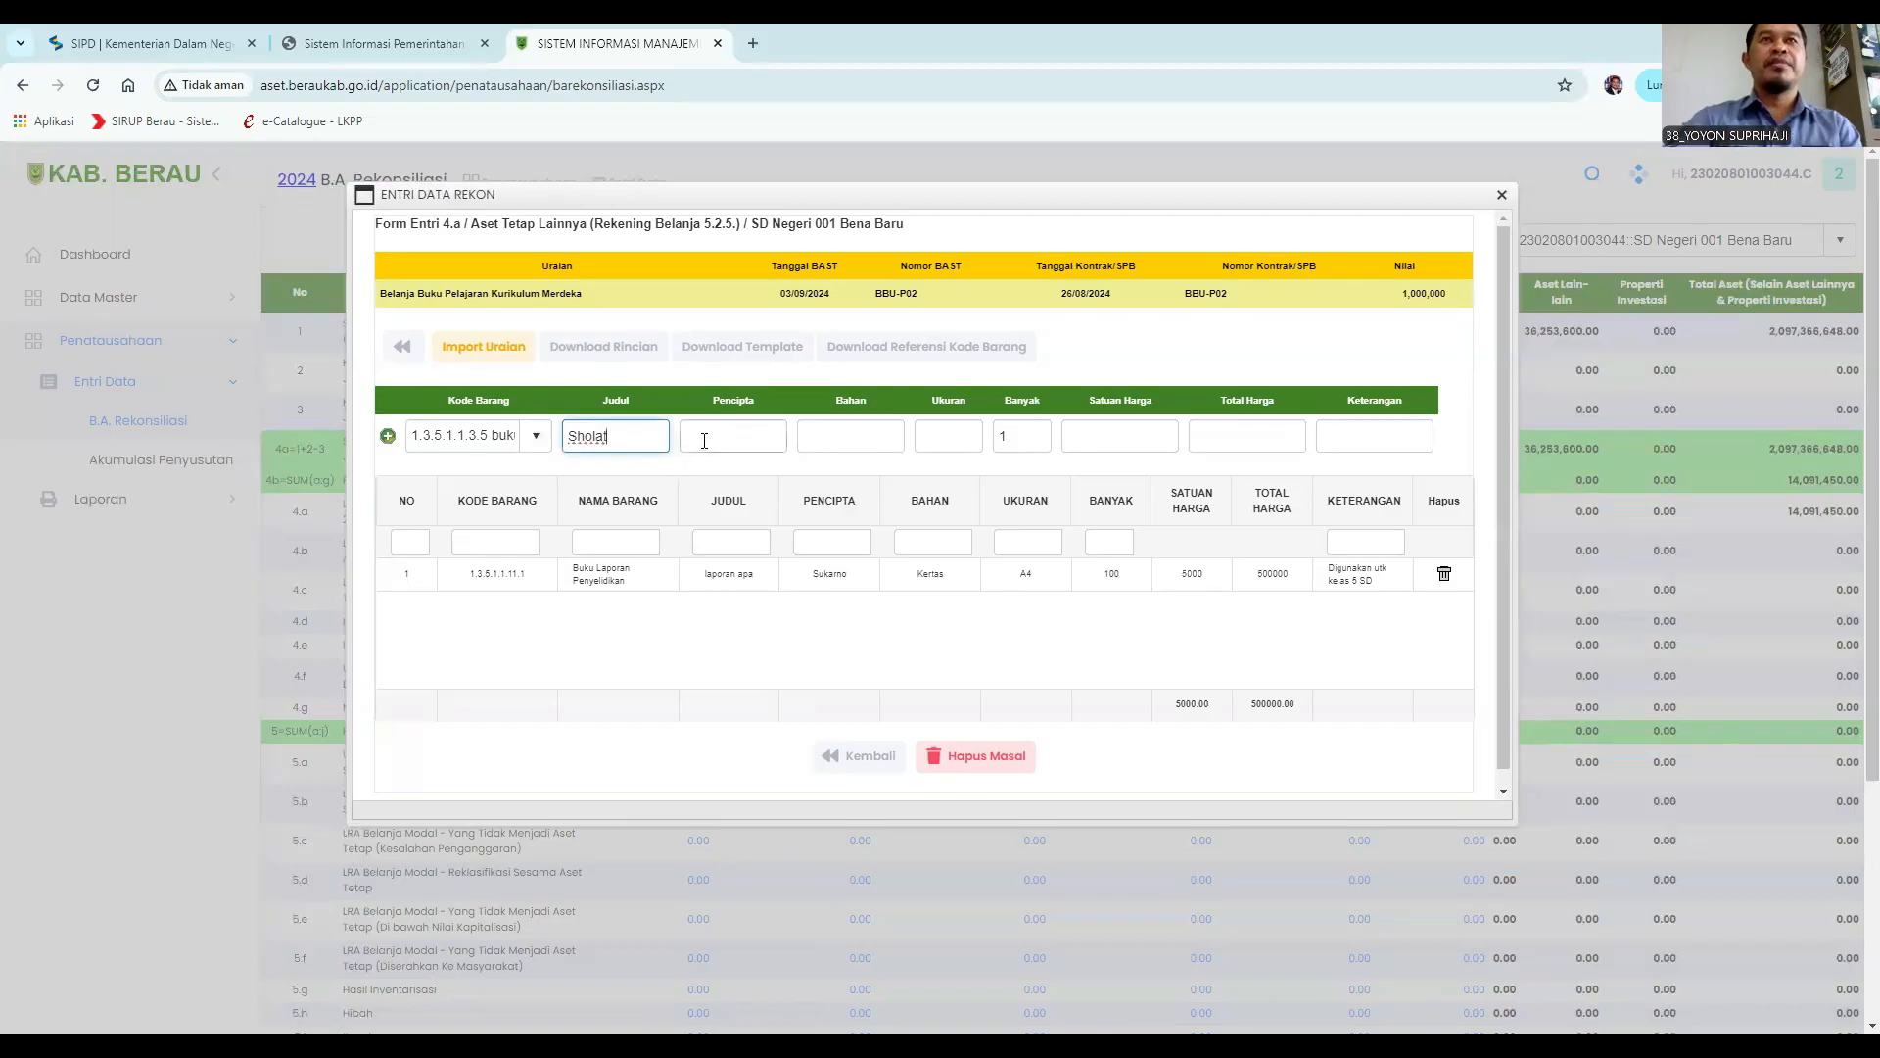
Enter the Pencipta Habib and the Bahan Kertas.
{"action": "left_click", "coordinate": [704, 440]}
{"action": "type", "text": "Habib"}
{"action": "left_click", "coordinate": [865, 437]}
{"action": "type", "text": "Kertas"}
Enter the Ukuran A4, set the quantity to 100 and the unit price to 5000.
{"action": "left_click", "coordinate": [929, 436]}
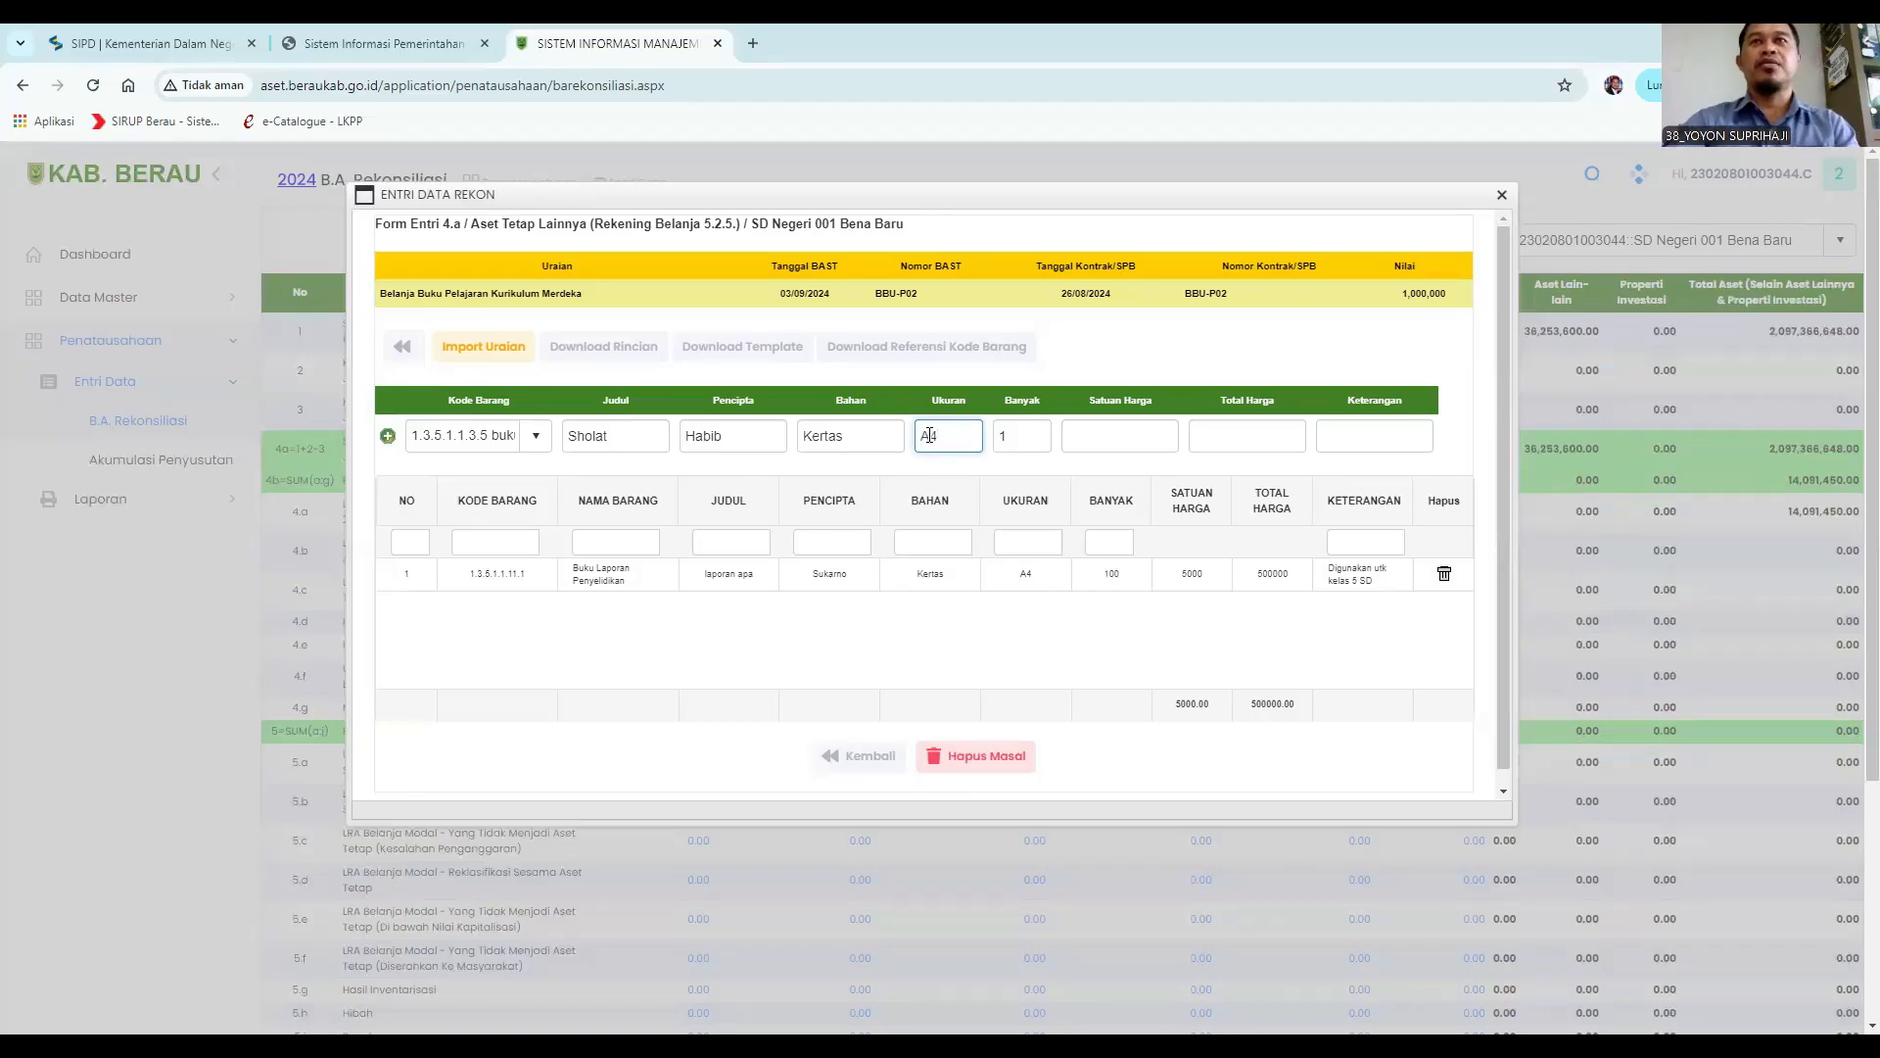
{"action": "key", "text": "Tab"}
{"action": "type", "text": "0"}
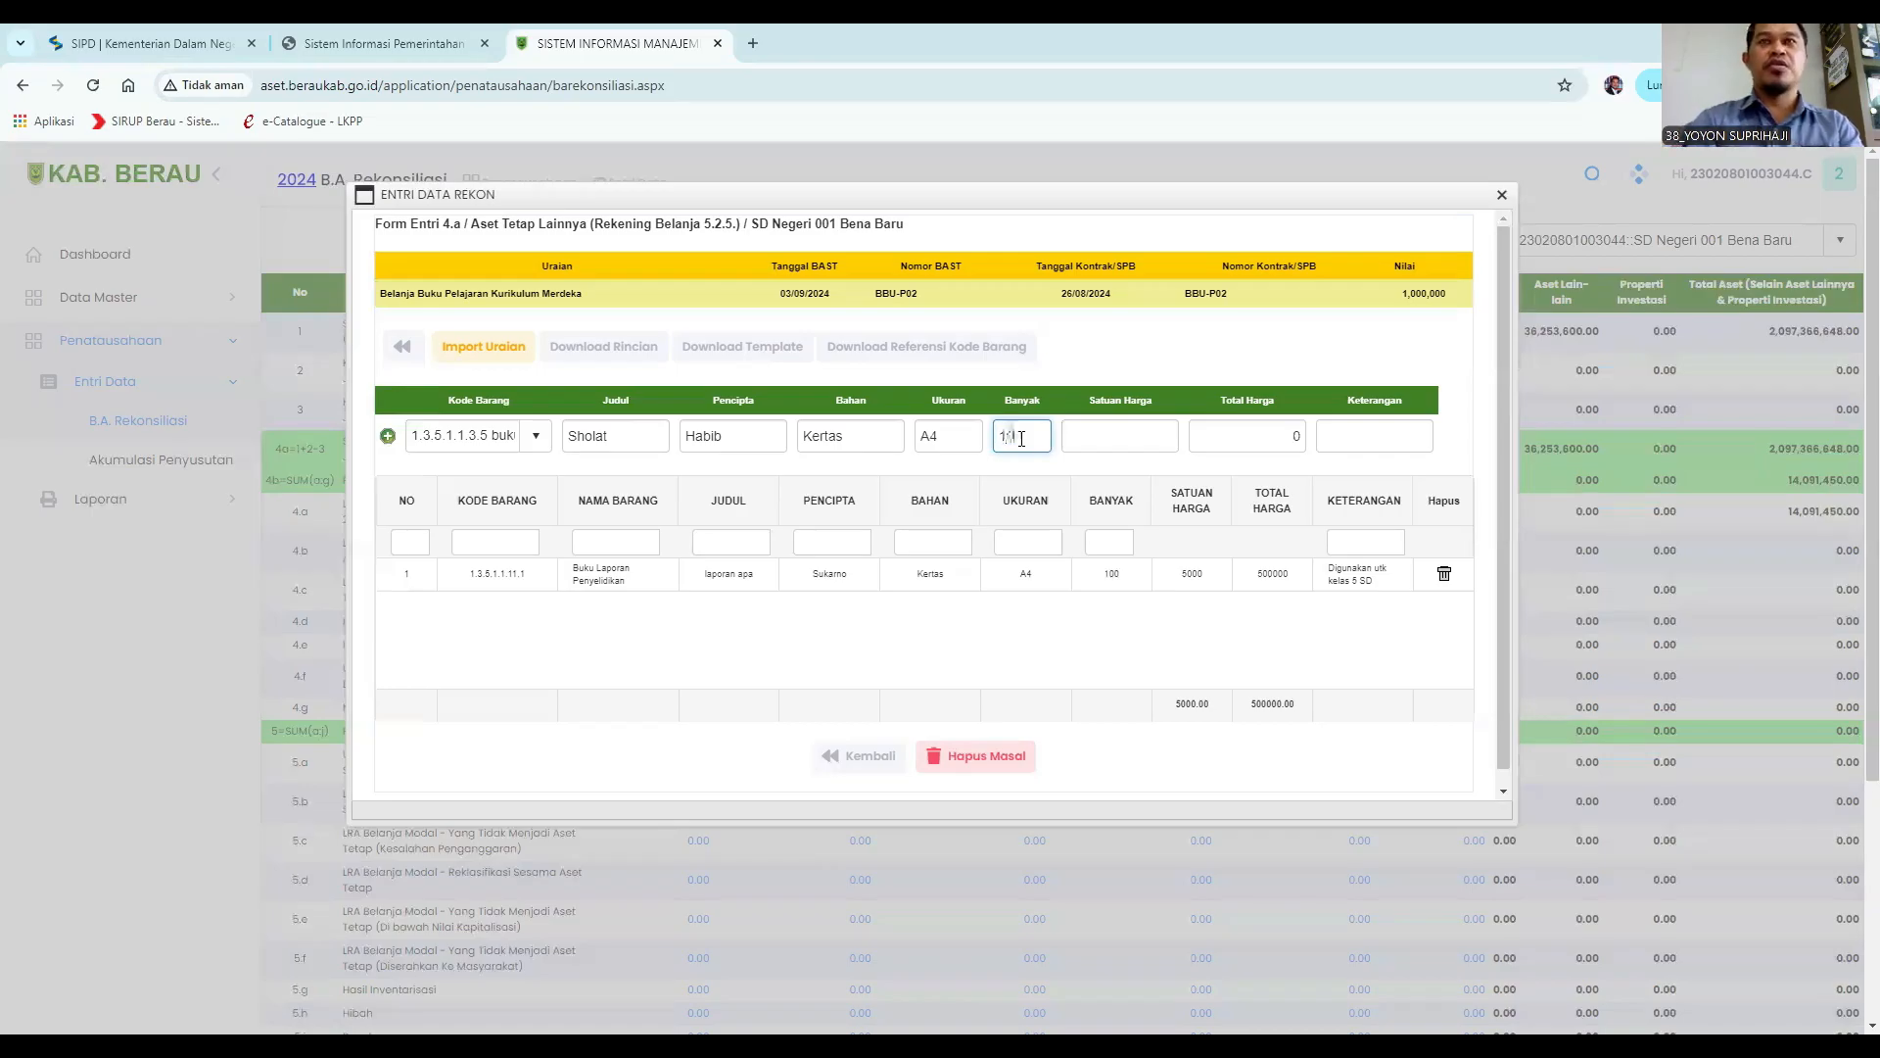
{"action": "left_click", "coordinate": [1092, 437]}
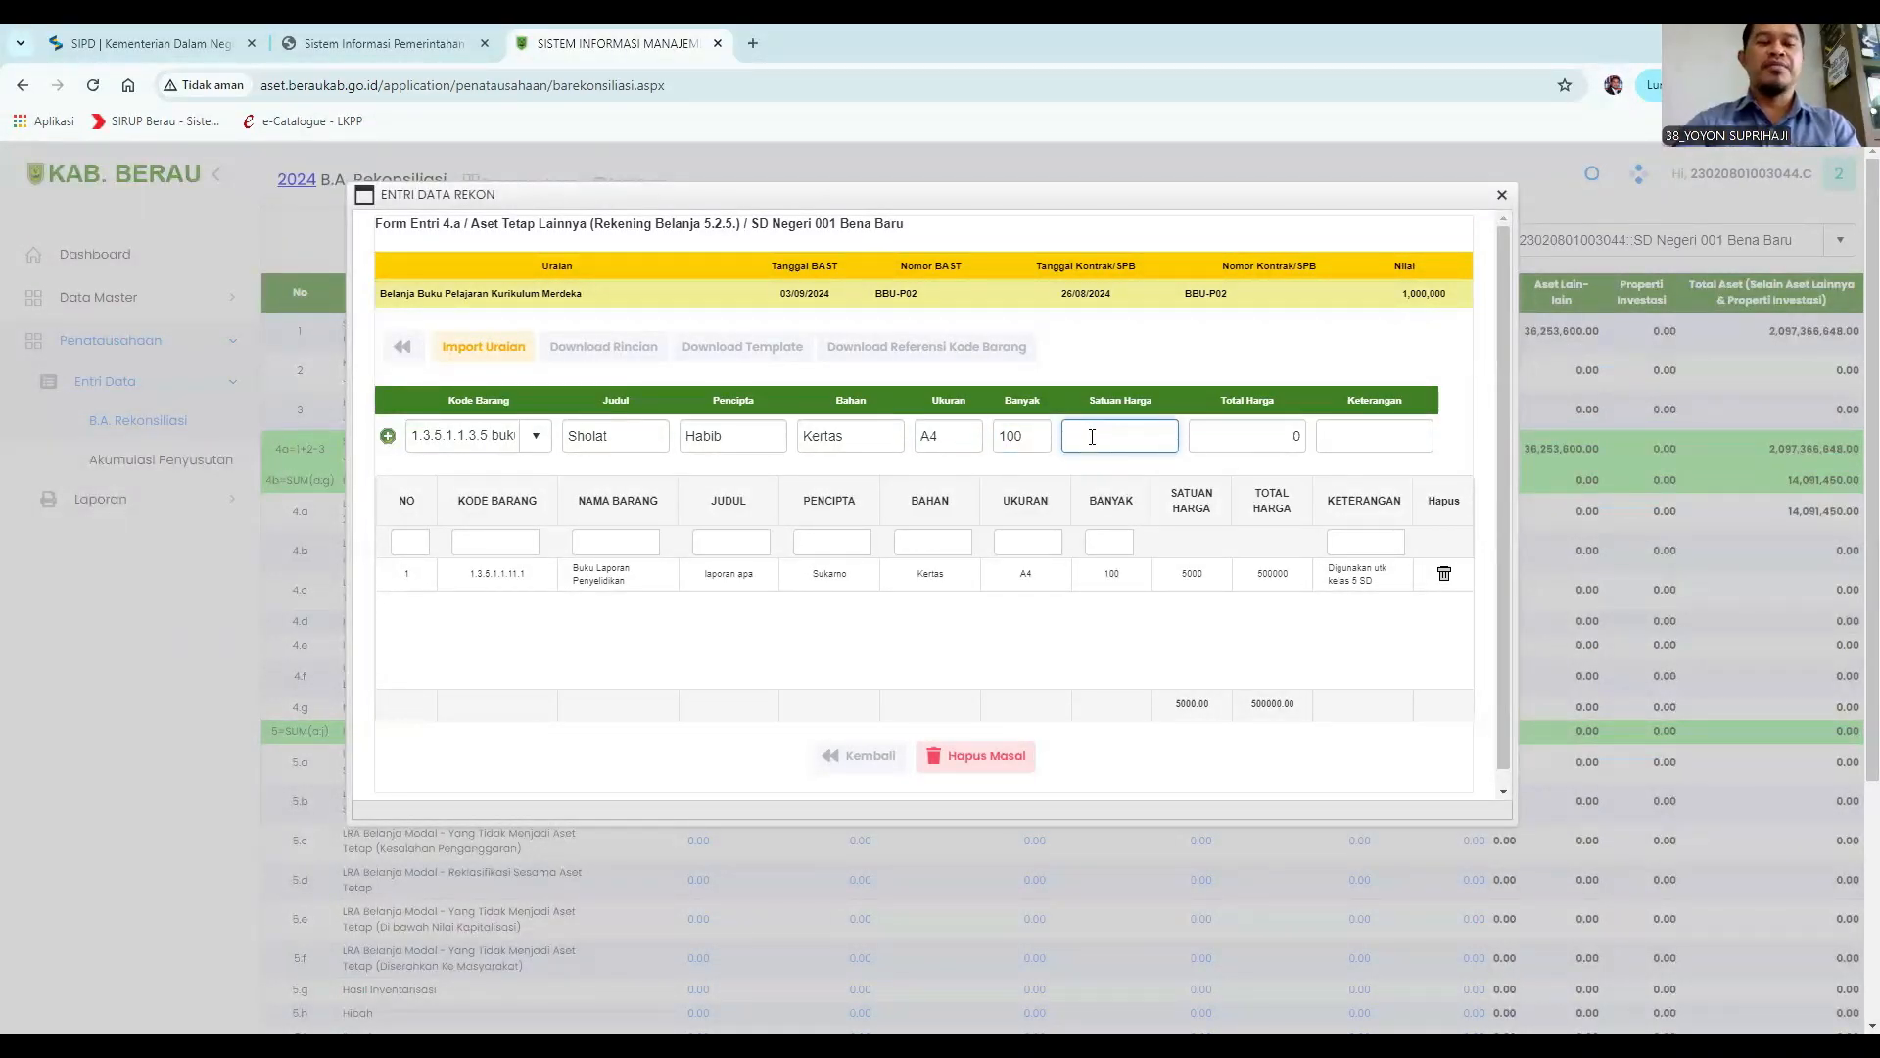
{"action": "type", "text": "5000"}
Enter the remark "Digunakan pada kelas 4", add the detail row, and return to the reconciliation table.
{"action": "left_click", "coordinate": [1344, 440]}
{"action": "type", "text": "Digunakan ut"}
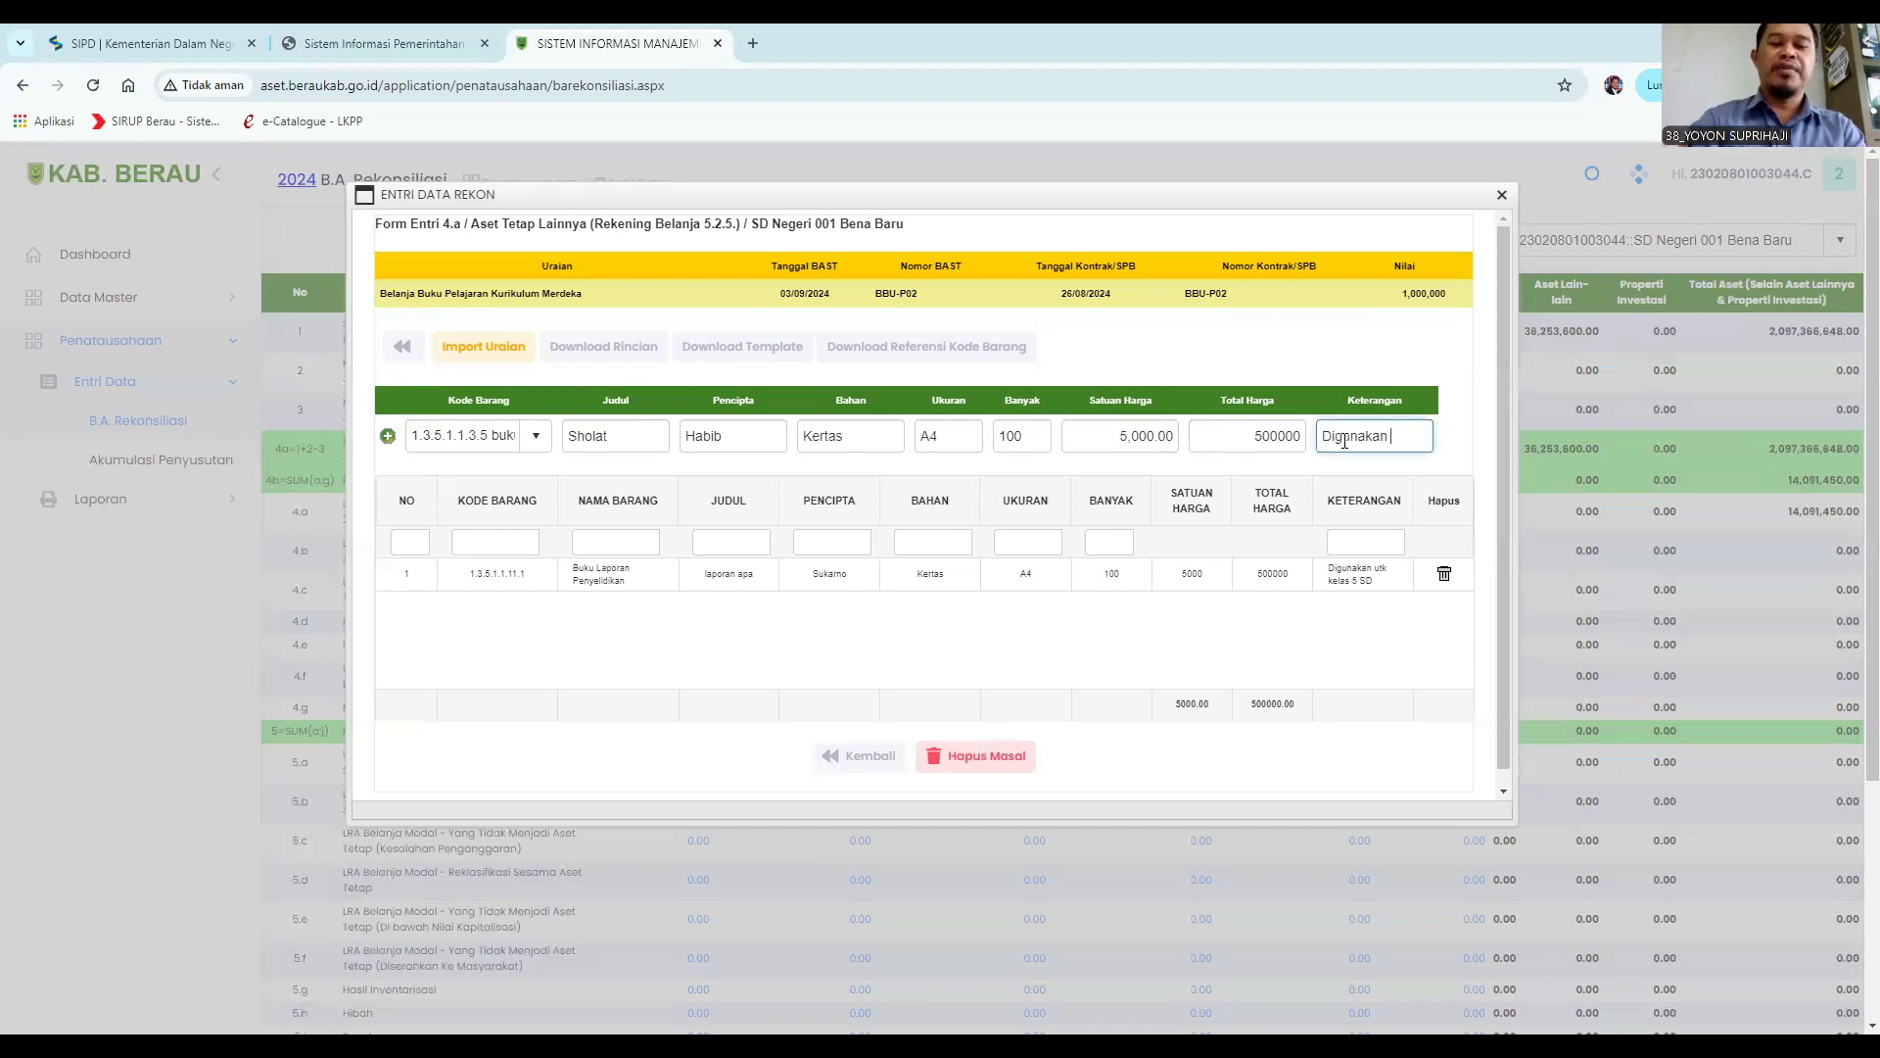
{"action": "key", "text": "BackSpace"}
{"action": "key", "text": "BackSpace"}
{"action": "type", "text": "pada kelas 4"}
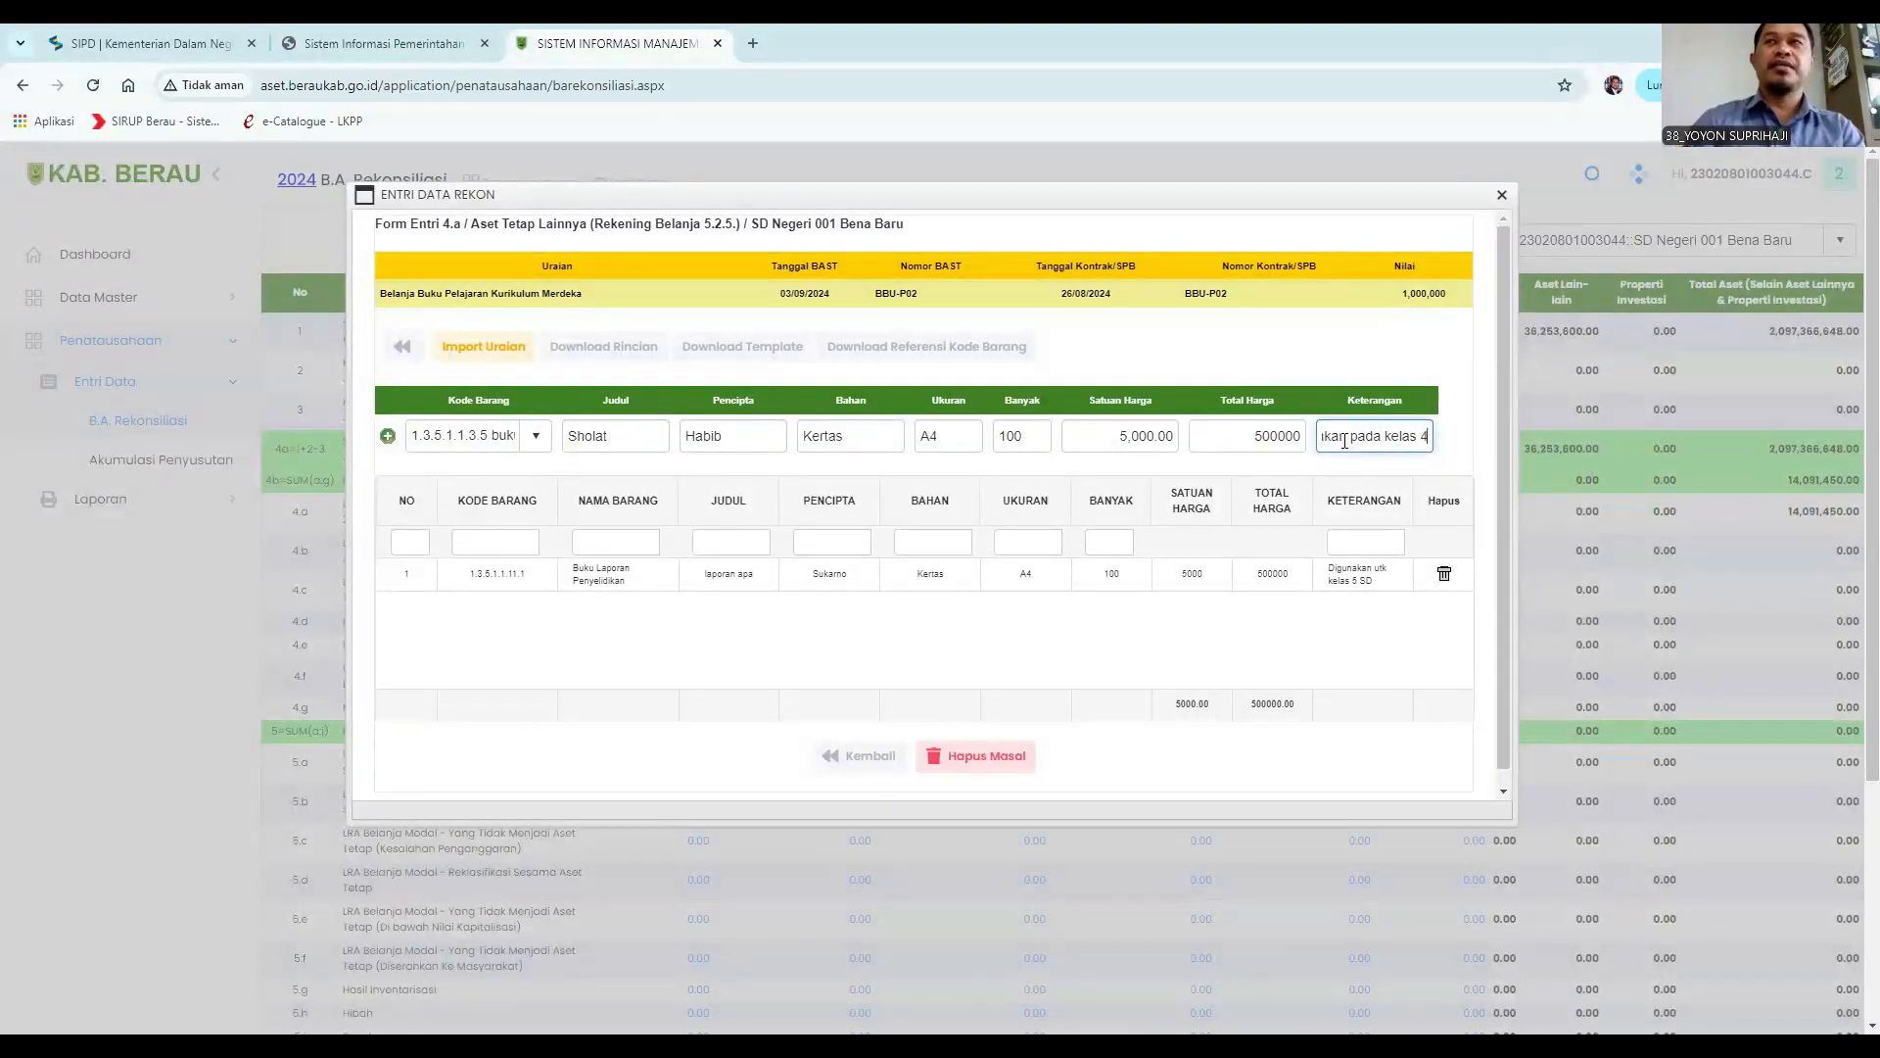
{"action": "left_click", "coordinate": [386, 437]}
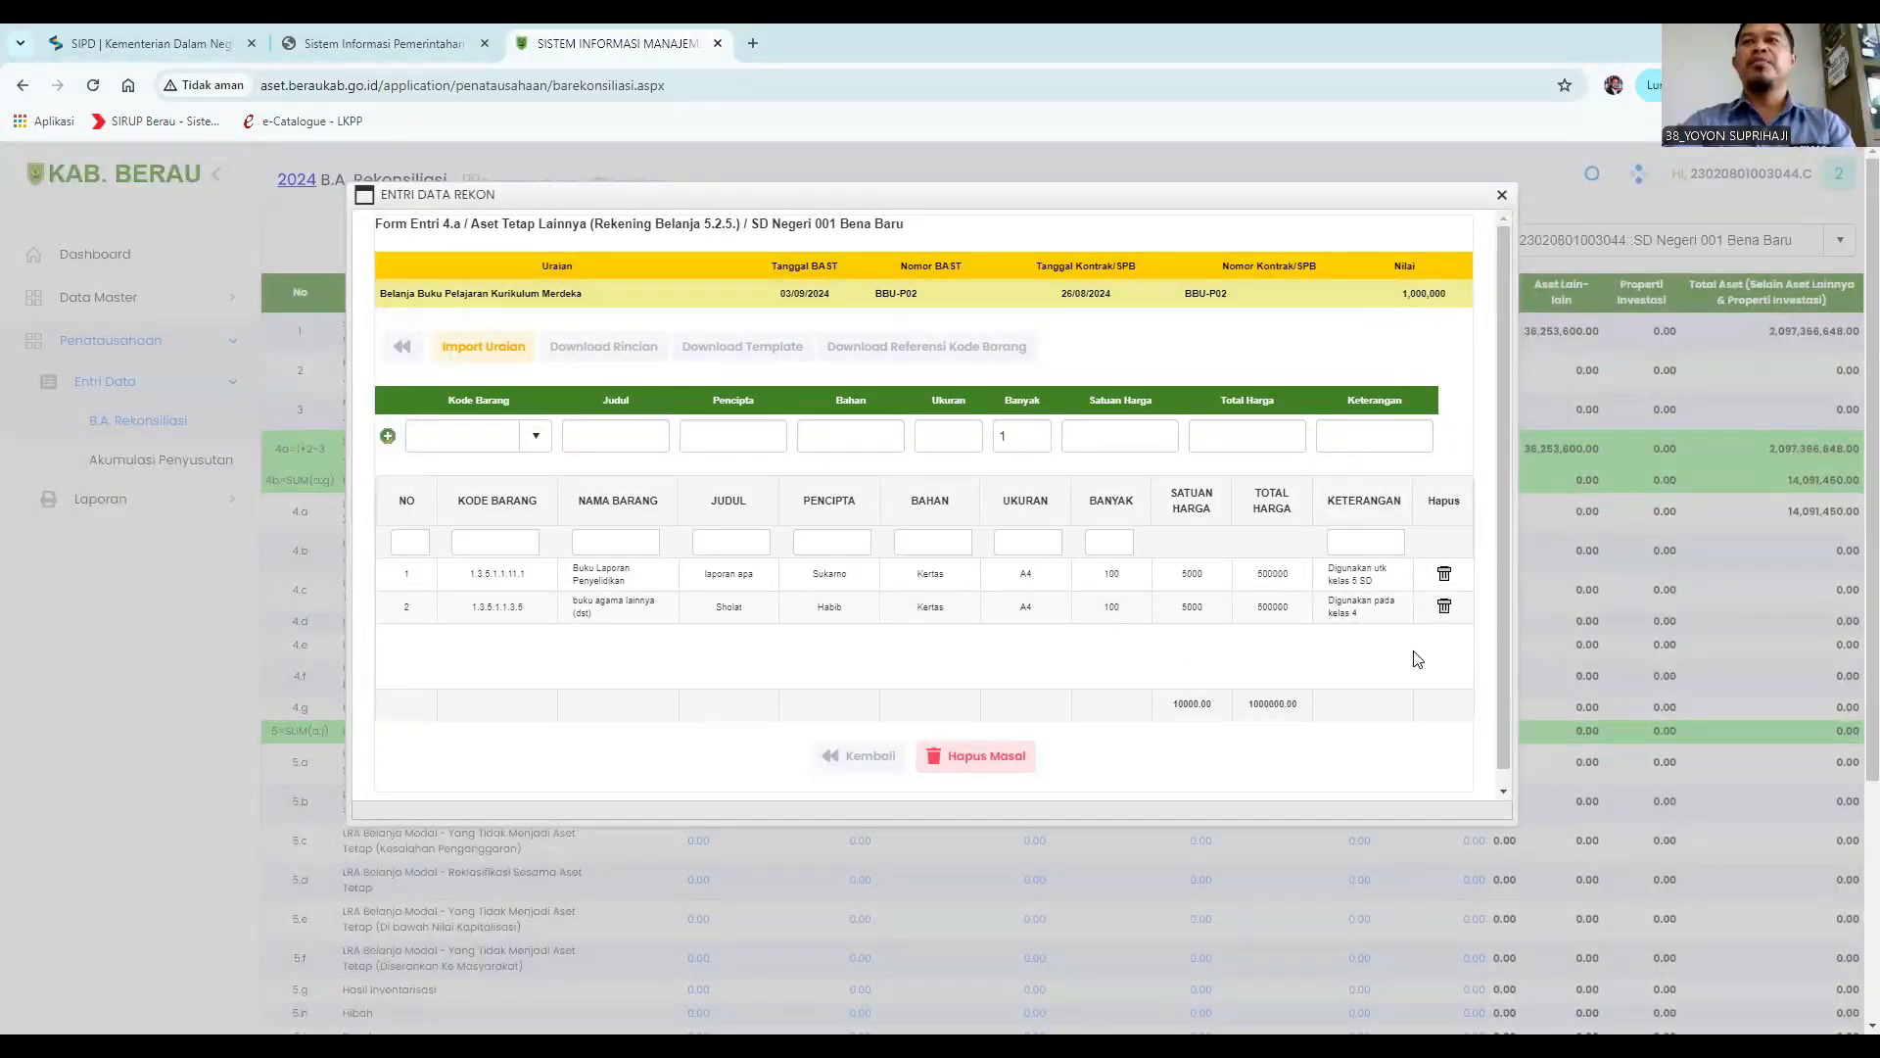
{"action": "left_click", "coordinate": [862, 766]}
{"action": "left_click", "coordinate": [860, 742]}
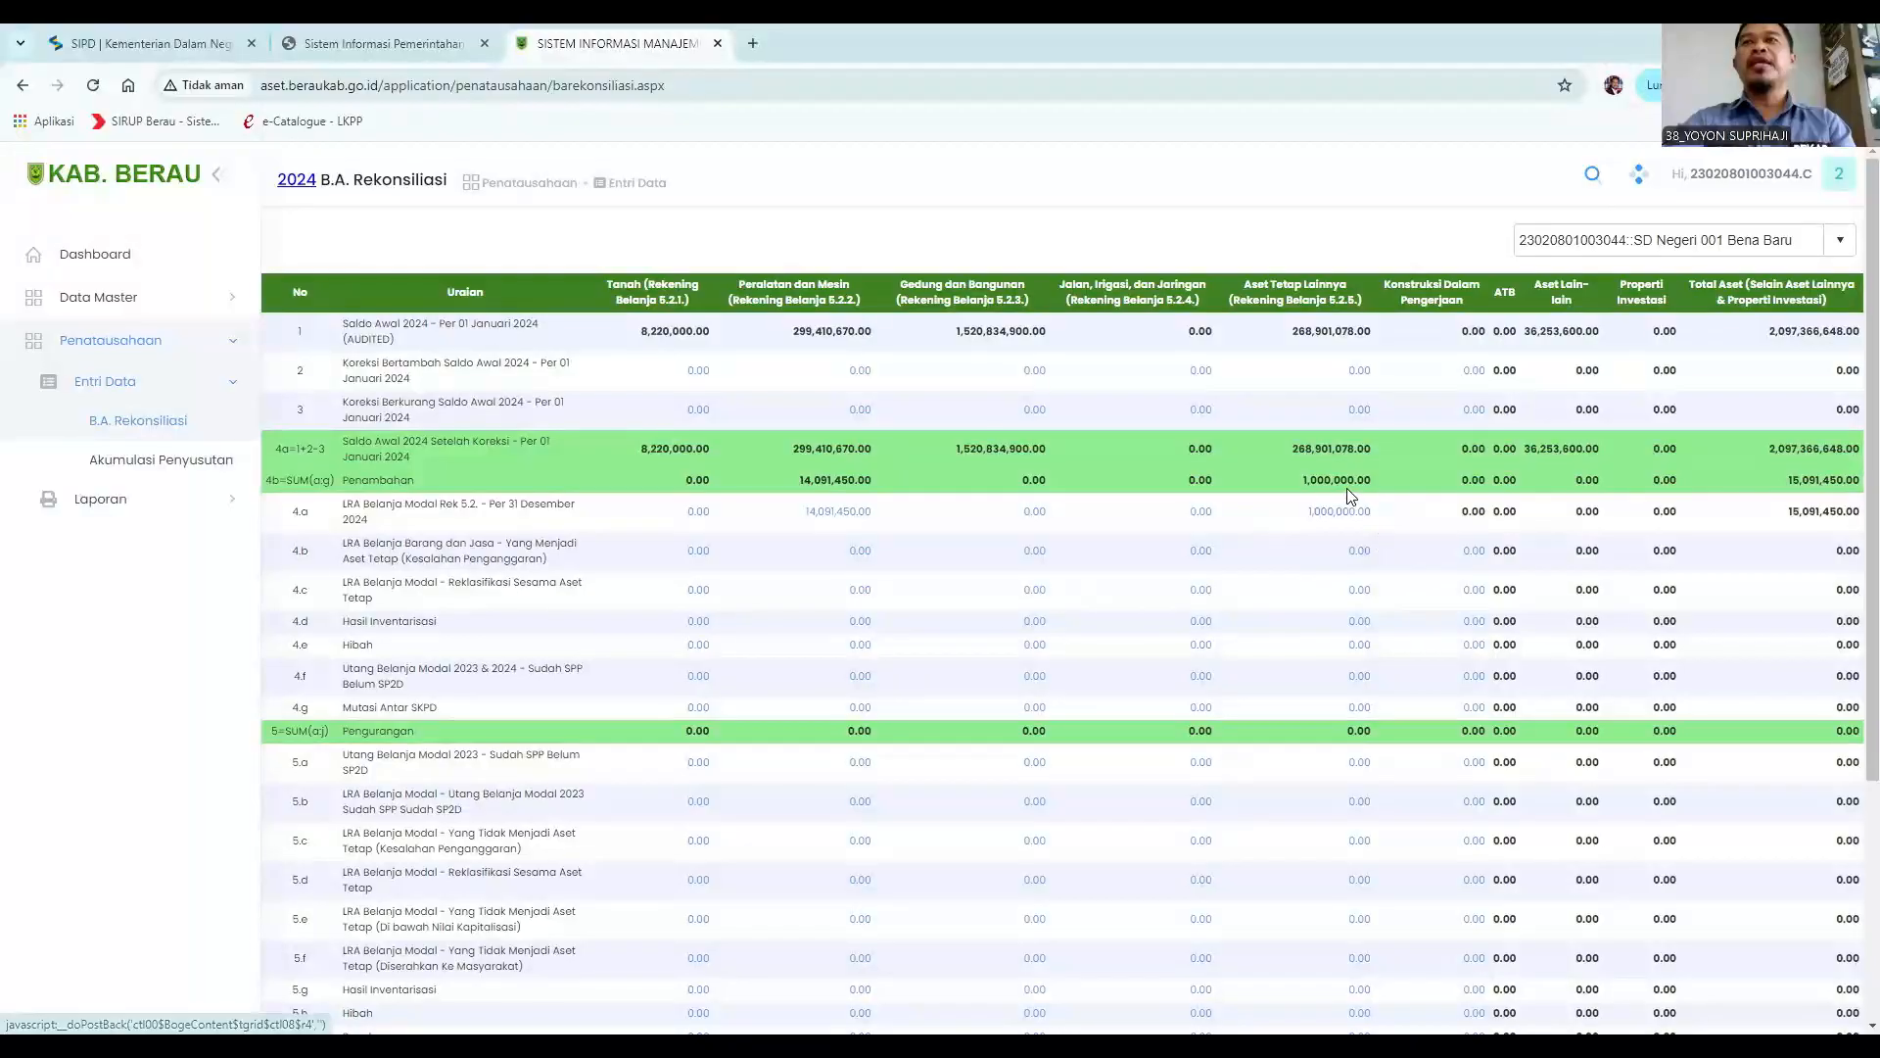
Open the 4.a Aset Tetap Lainnya entry list and enter the Uraian "Belanja Buku Pintar" for a new entry.
{"action": "left_click", "coordinate": [1338, 513]}
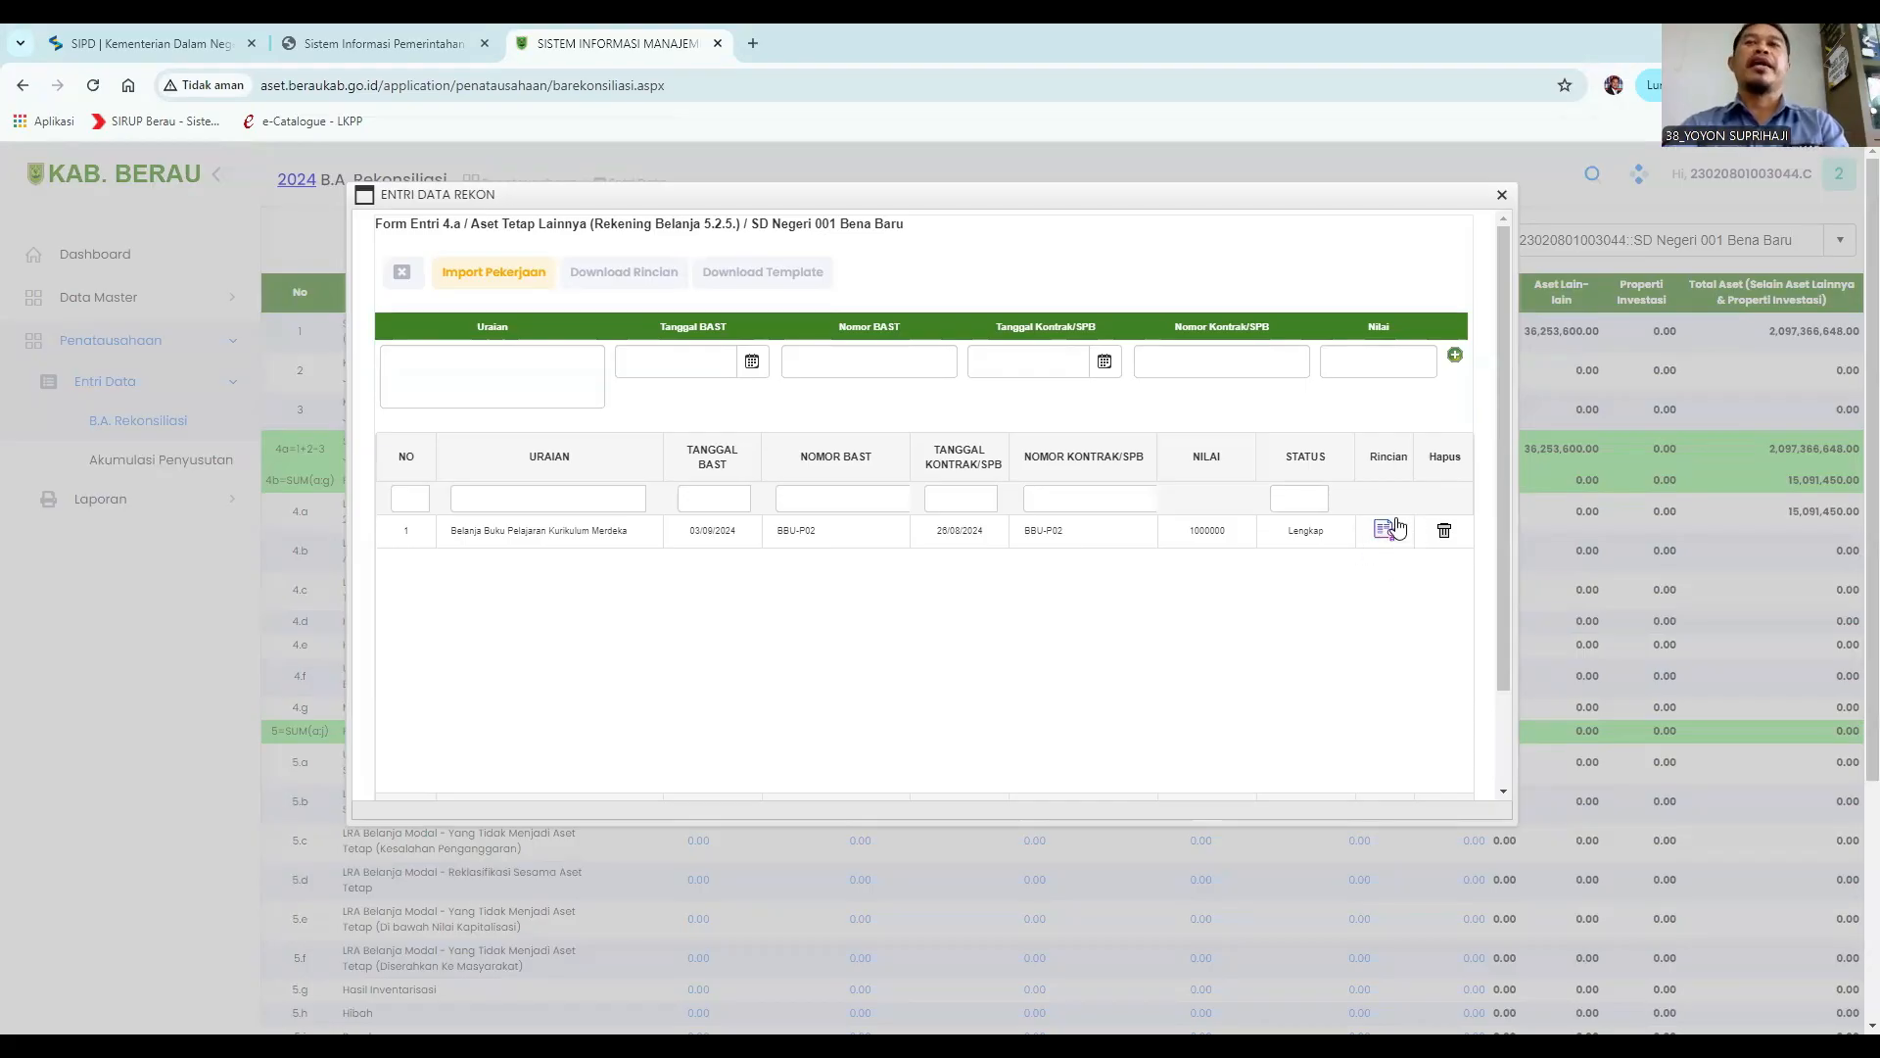
{"action": "scroll", "coordinate": [980, 685], "scroll_direction": "down", "scroll_amount": 2}
{"action": "left_click", "coordinate": [850, 739]}
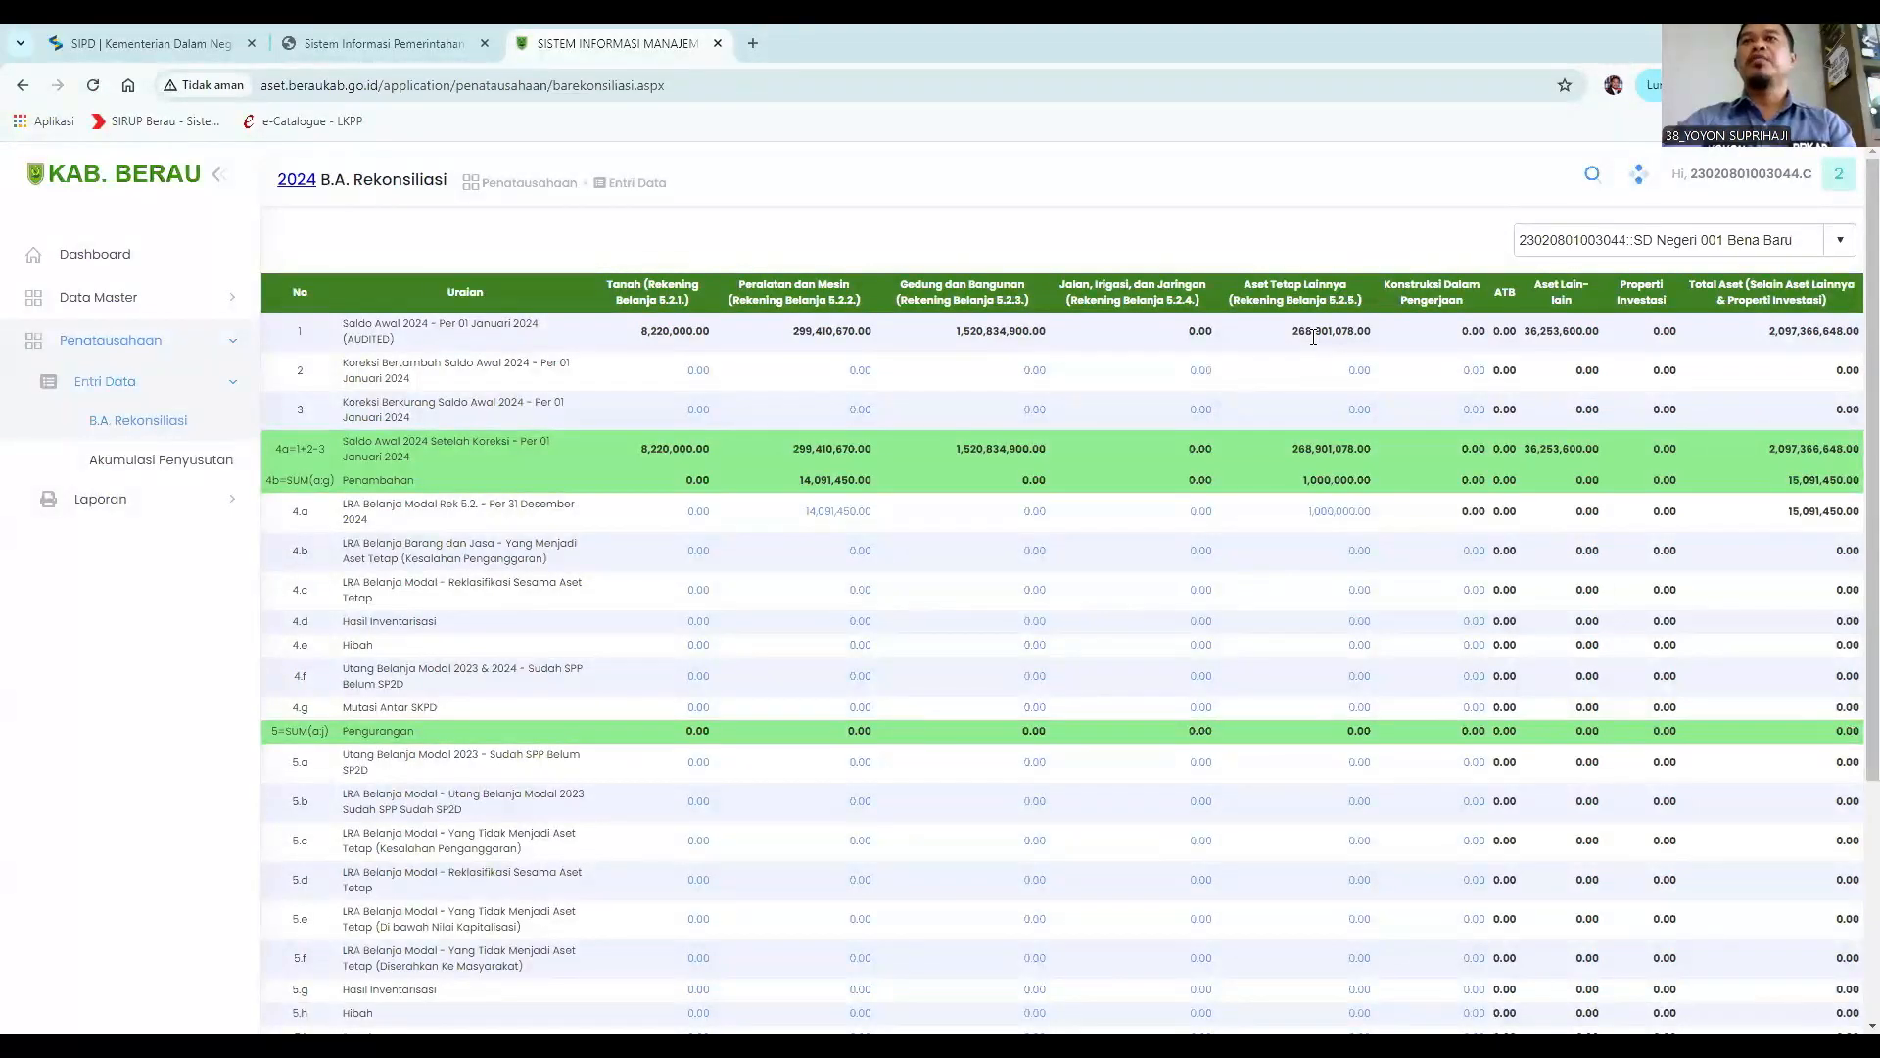
{"action": "left_click", "coordinate": [1343, 521]}
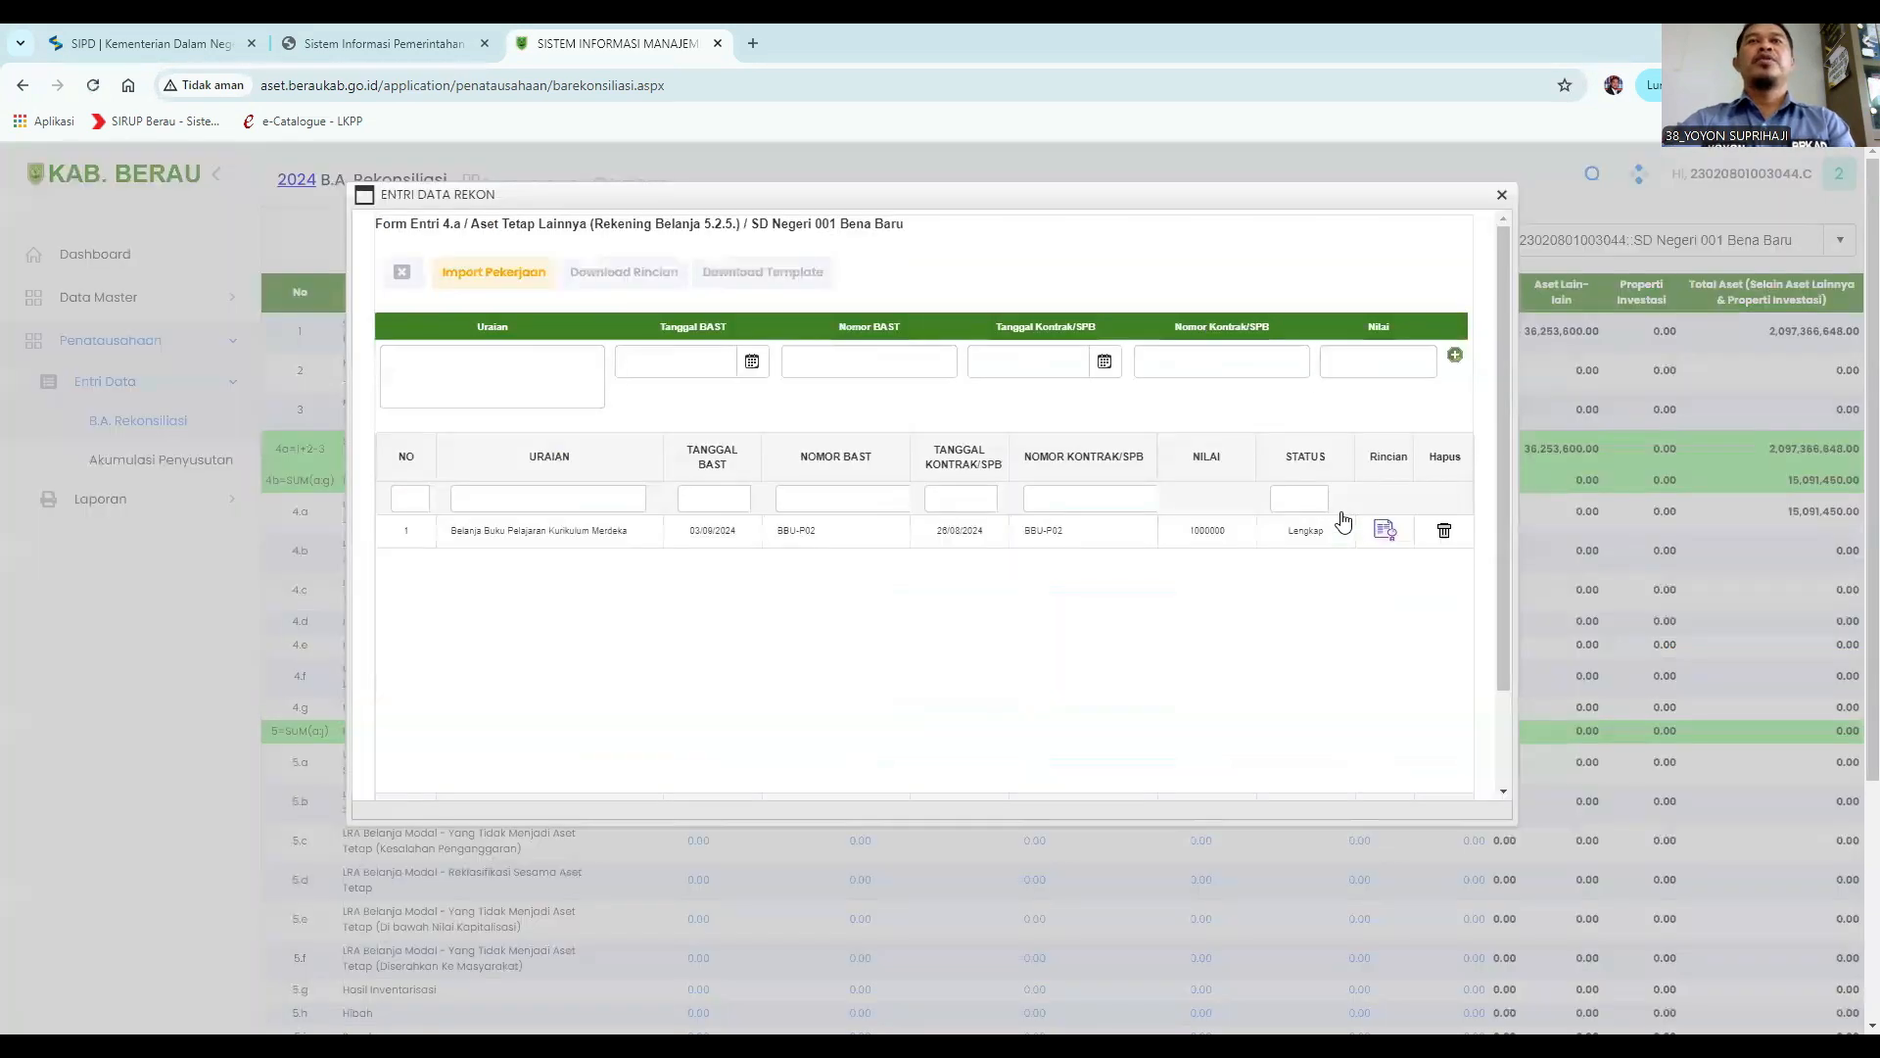
{"action": "left_click", "coordinate": [446, 358]}
{"action": "type", "text": "Belanja Buk"}
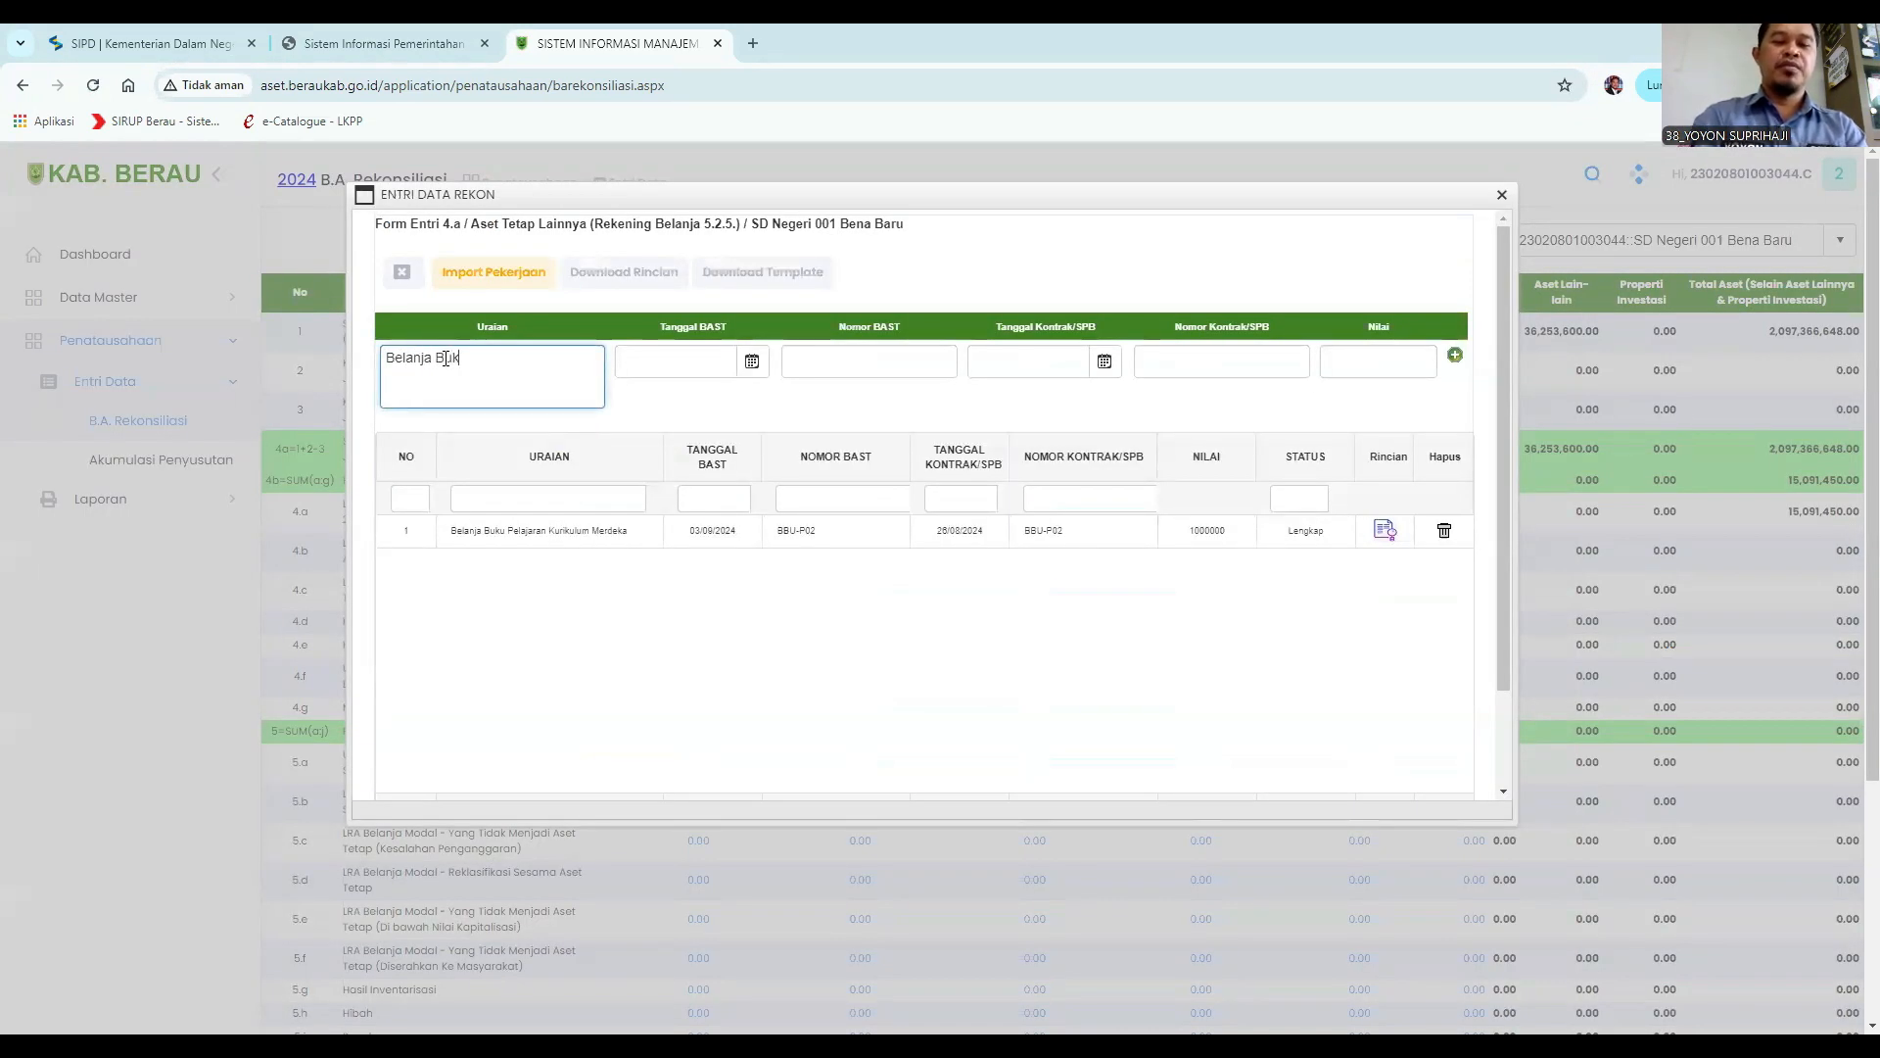
{"action": "type", "text": "u Pintar"}
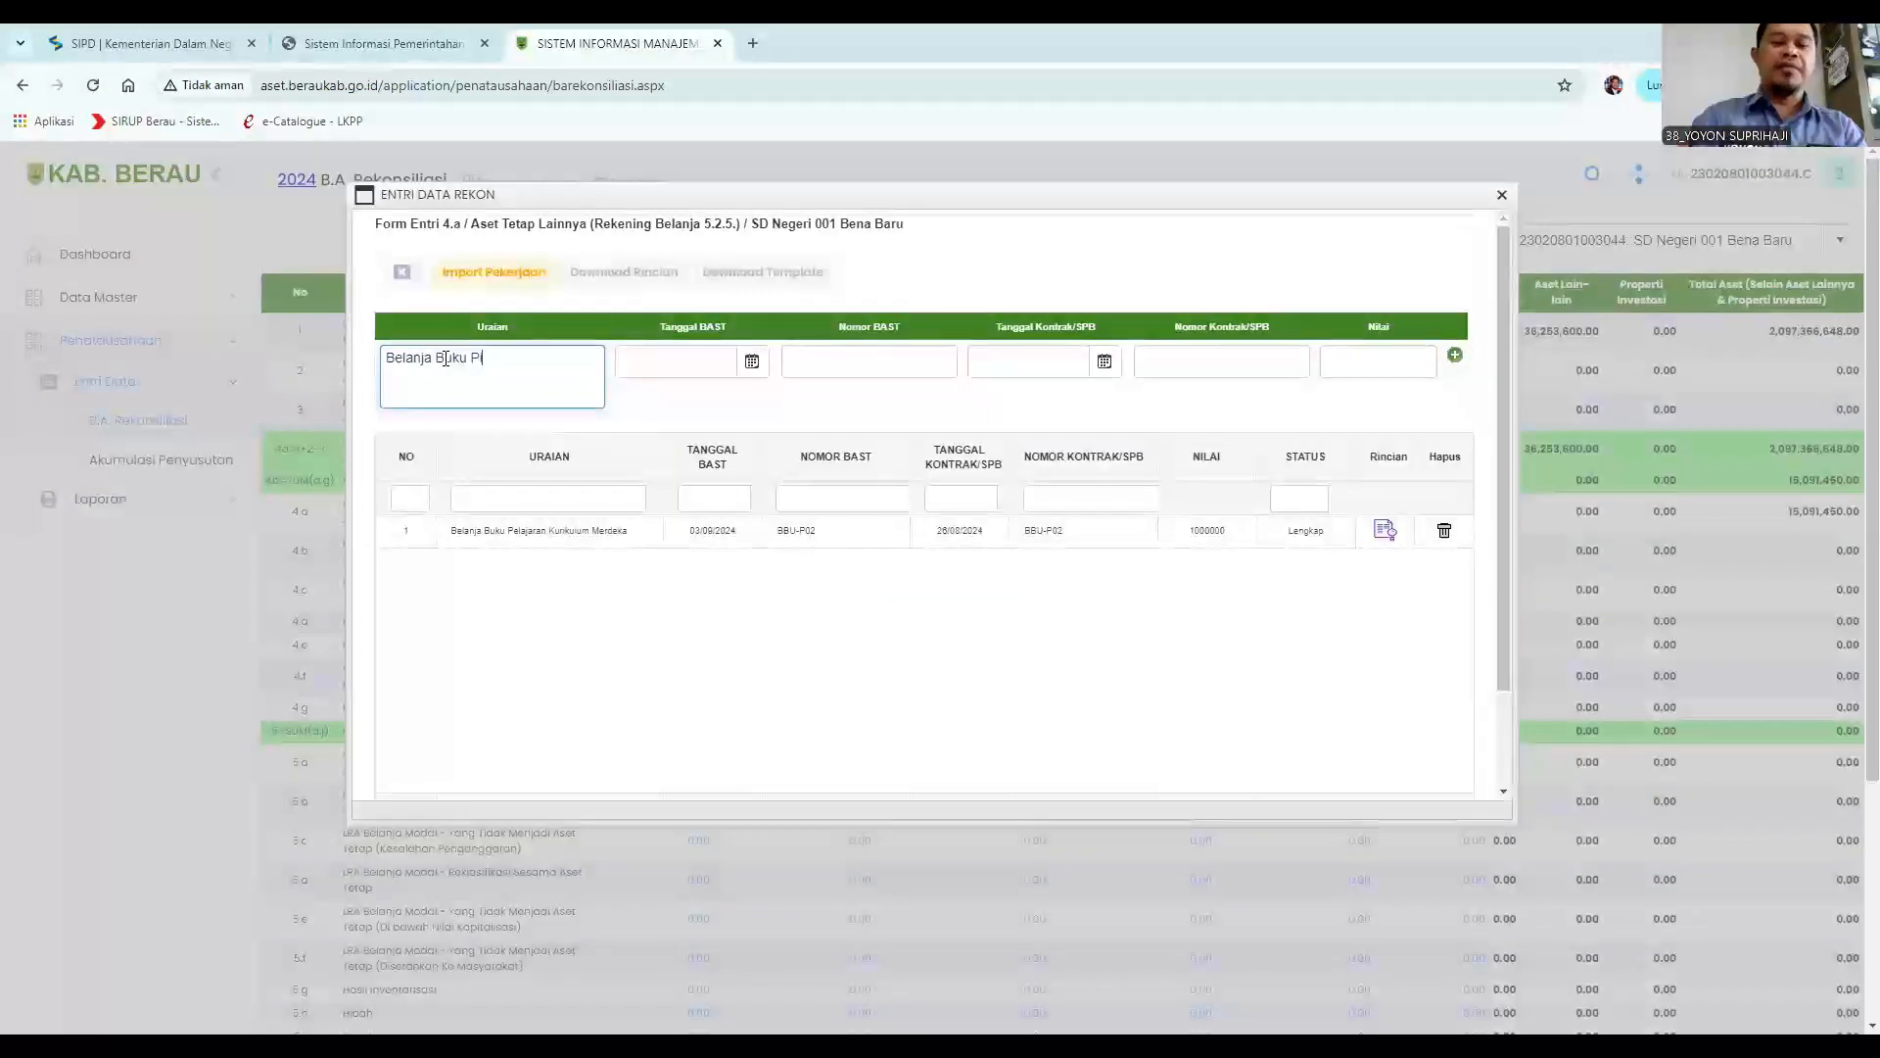
Set the Tanggal BAST to 02/07/2024 and the Nomor BAST to BBU-#$.
{"action": "left_click", "coordinate": [755, 369]}
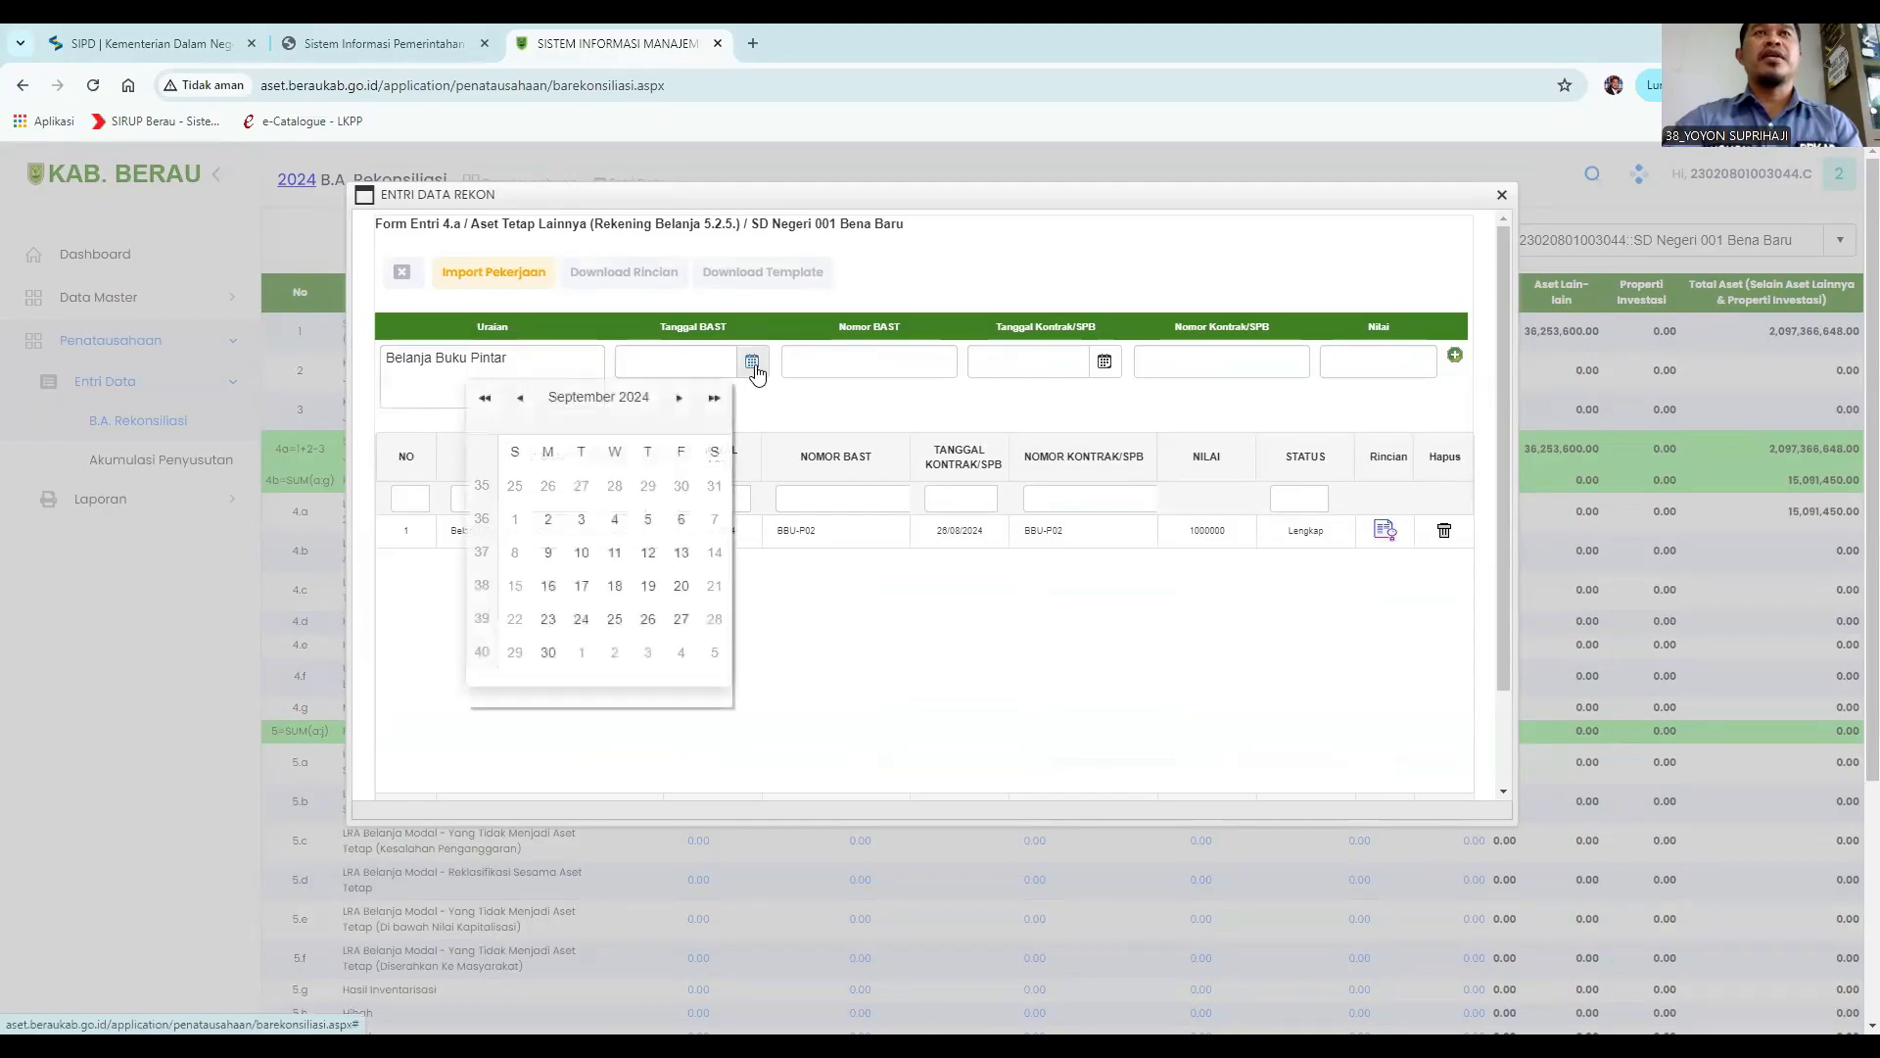
{"action": "left_click", "coordinate": [520, 401]}
{"action": "left_click", "coordinate": [520, 402]}
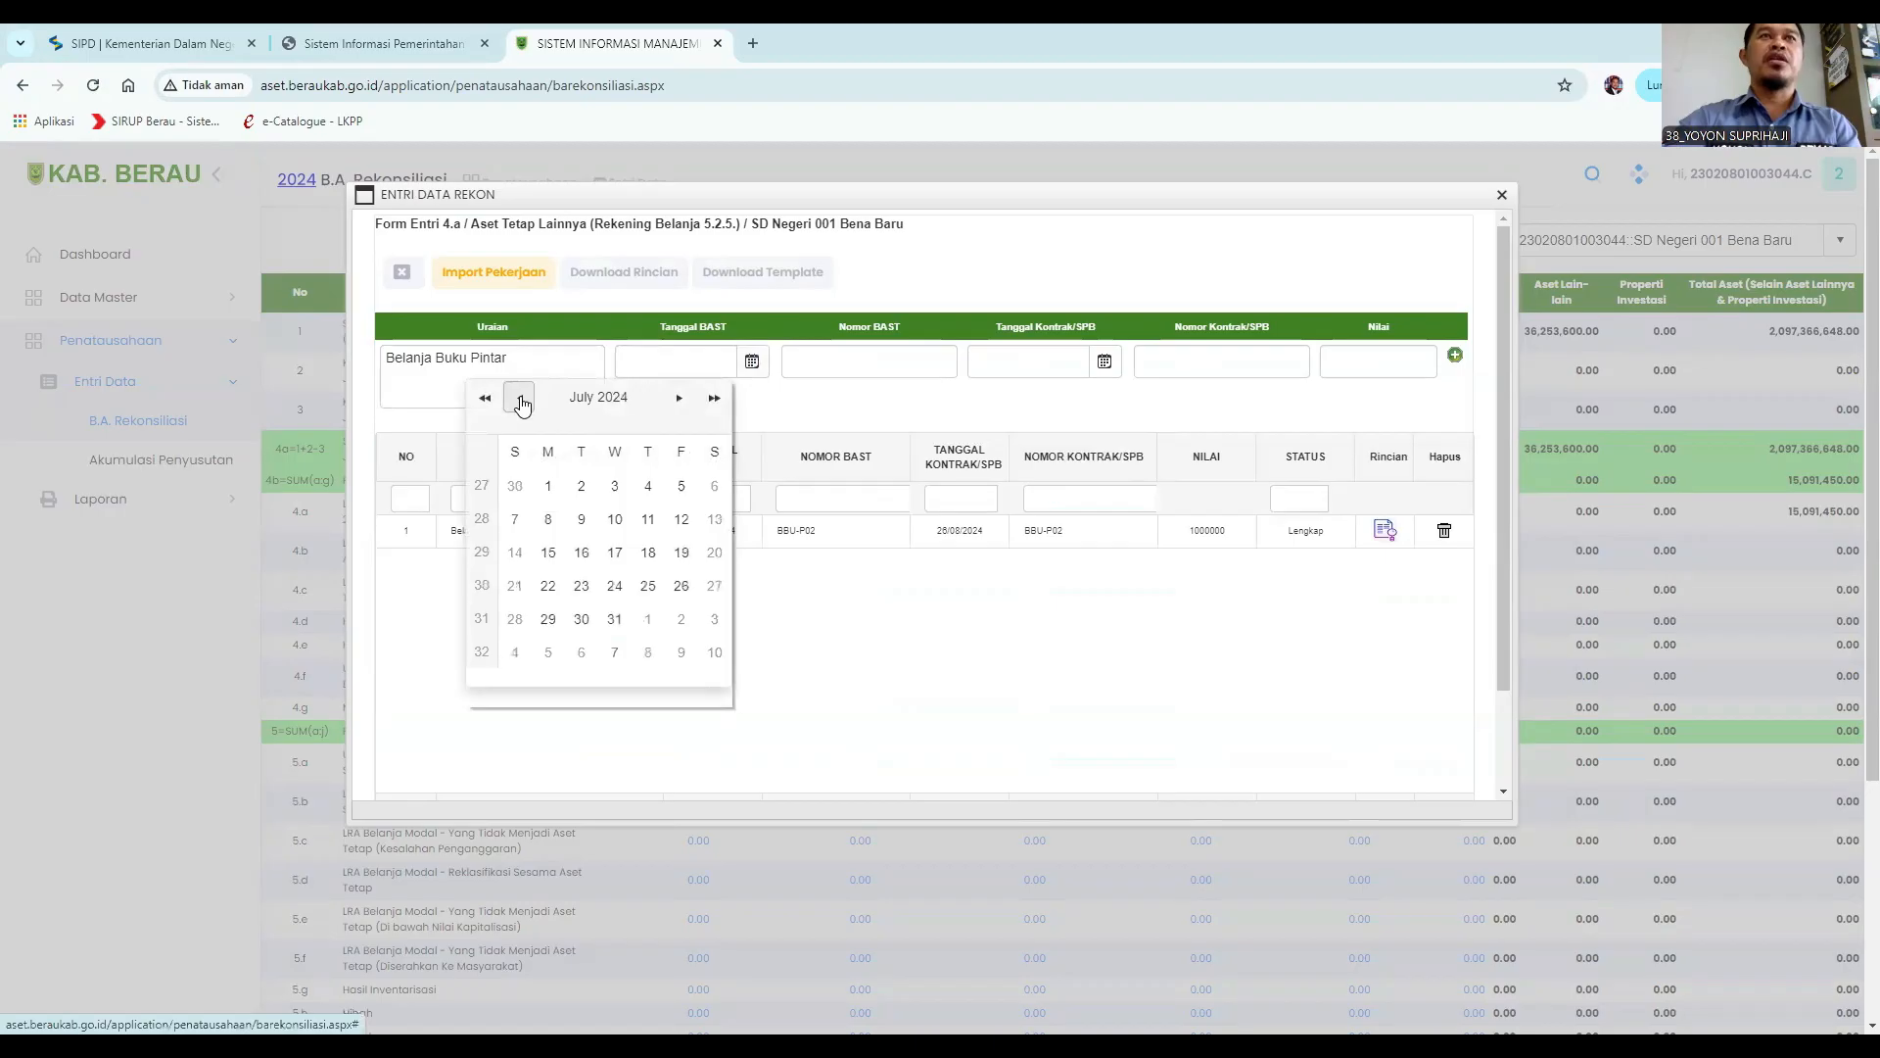
{"action": "left_click", "coordinate": [581, 486]}
{"action": "left_click", "coordinate": [829, 367]}
{"action": "type", "text": "BBU"}
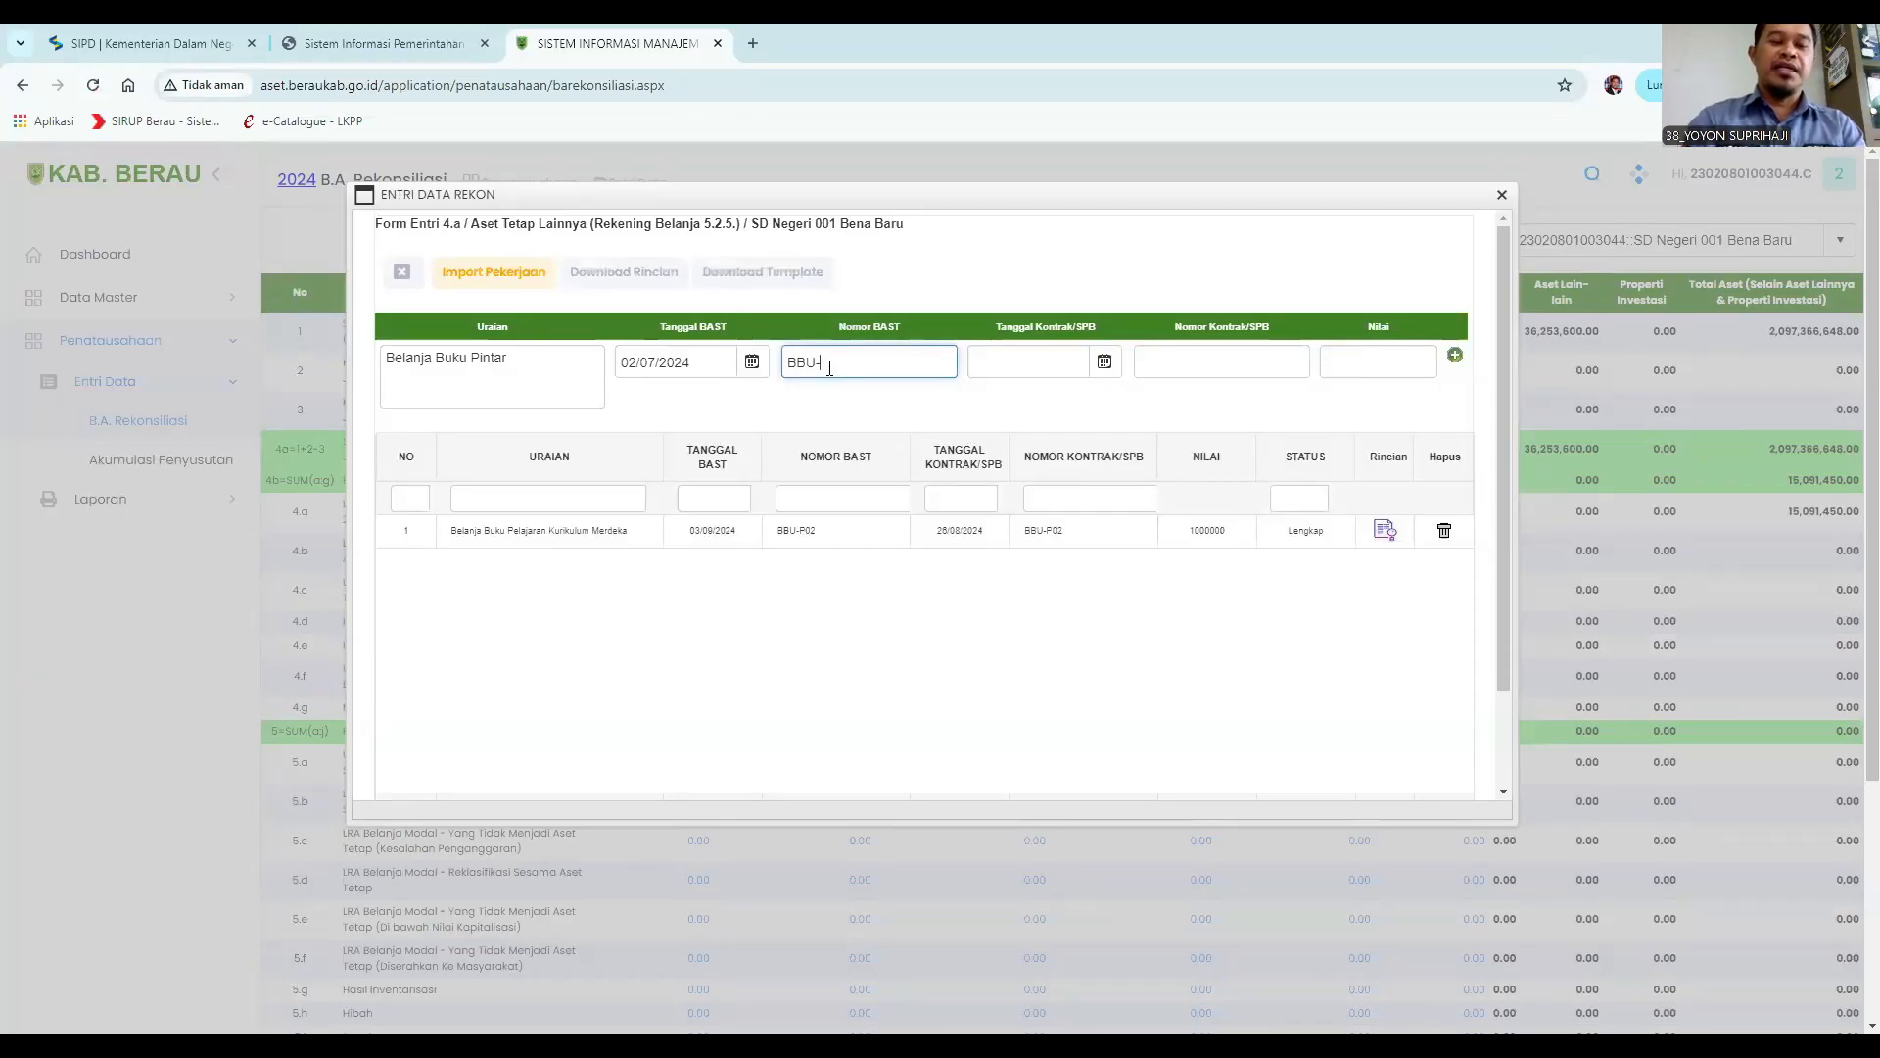
{"action": "type", "text": "-#$"}
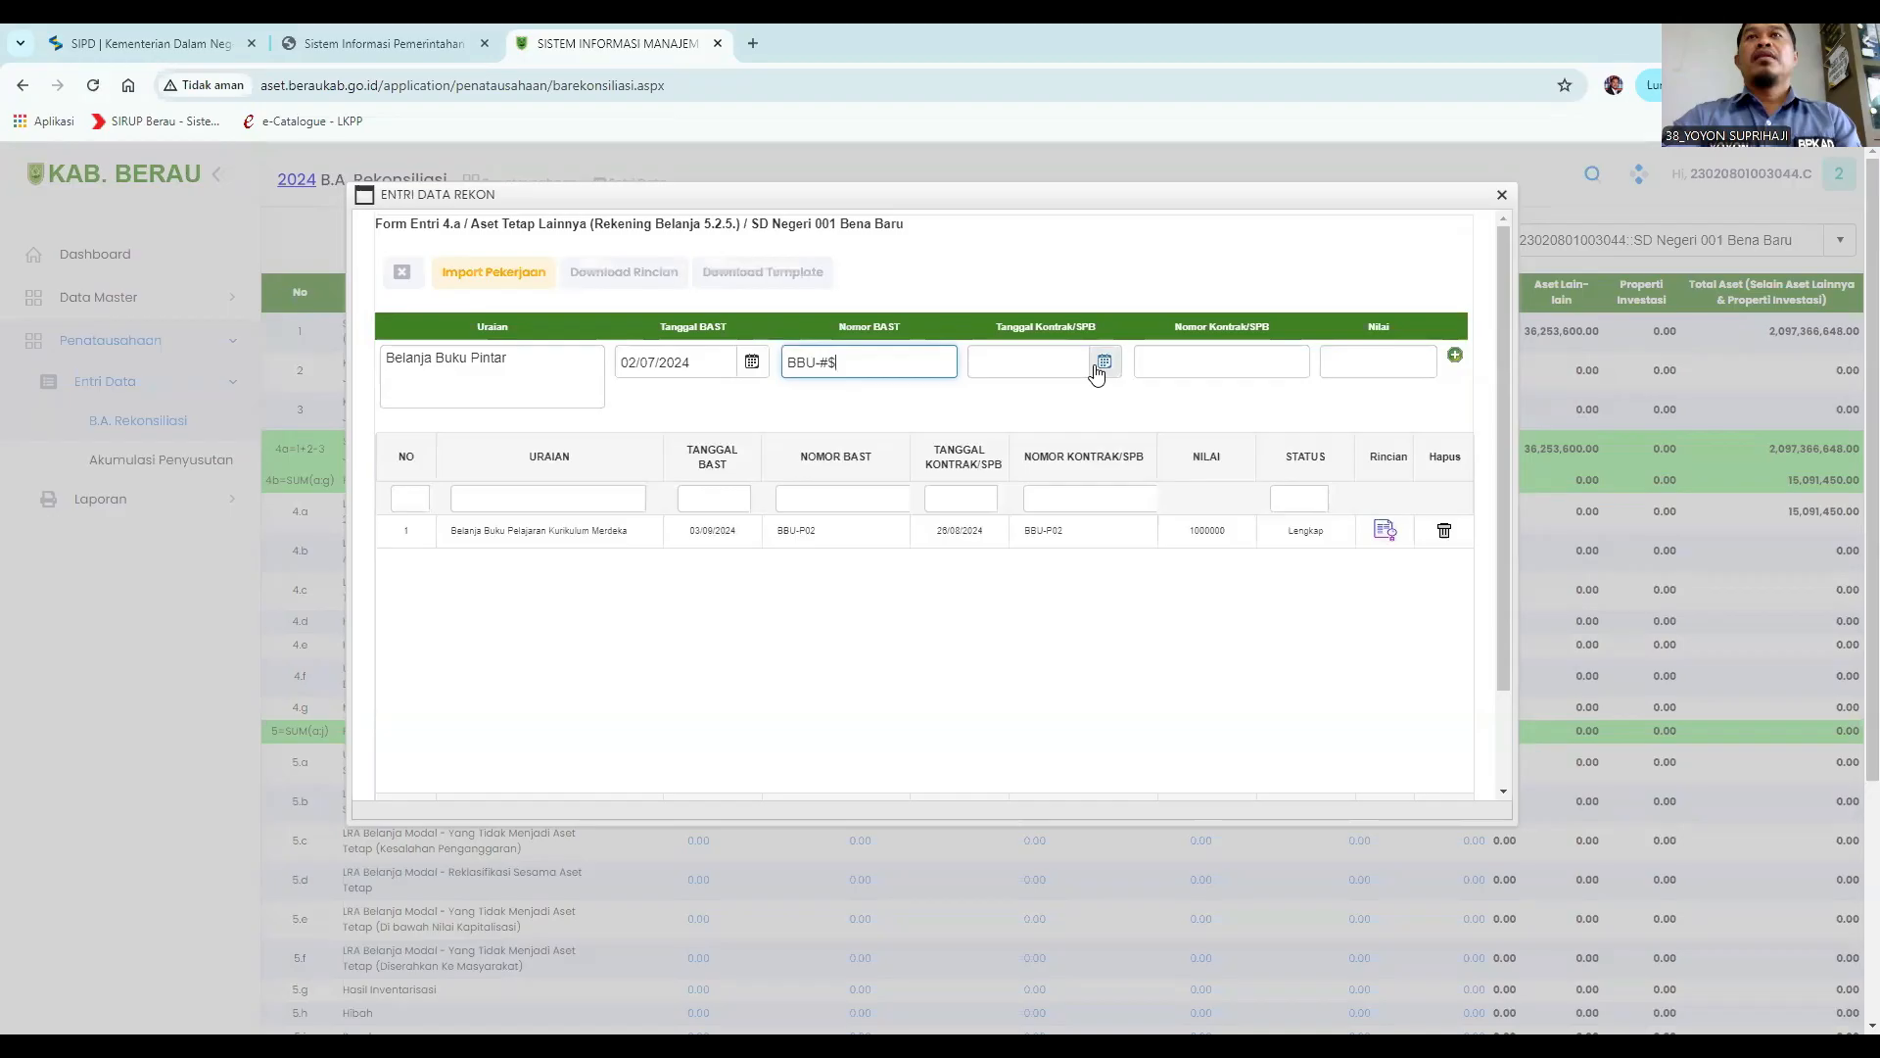
Set the Tanggal Kontrak/SPB to 26/06/2024 and copy BBU-#$ into the Nomor Kontrak/SPB.
{"action": "left_click", "coordinate": [1105, 361]}
{"action": "left_click", "coordinate": [874, 401]}
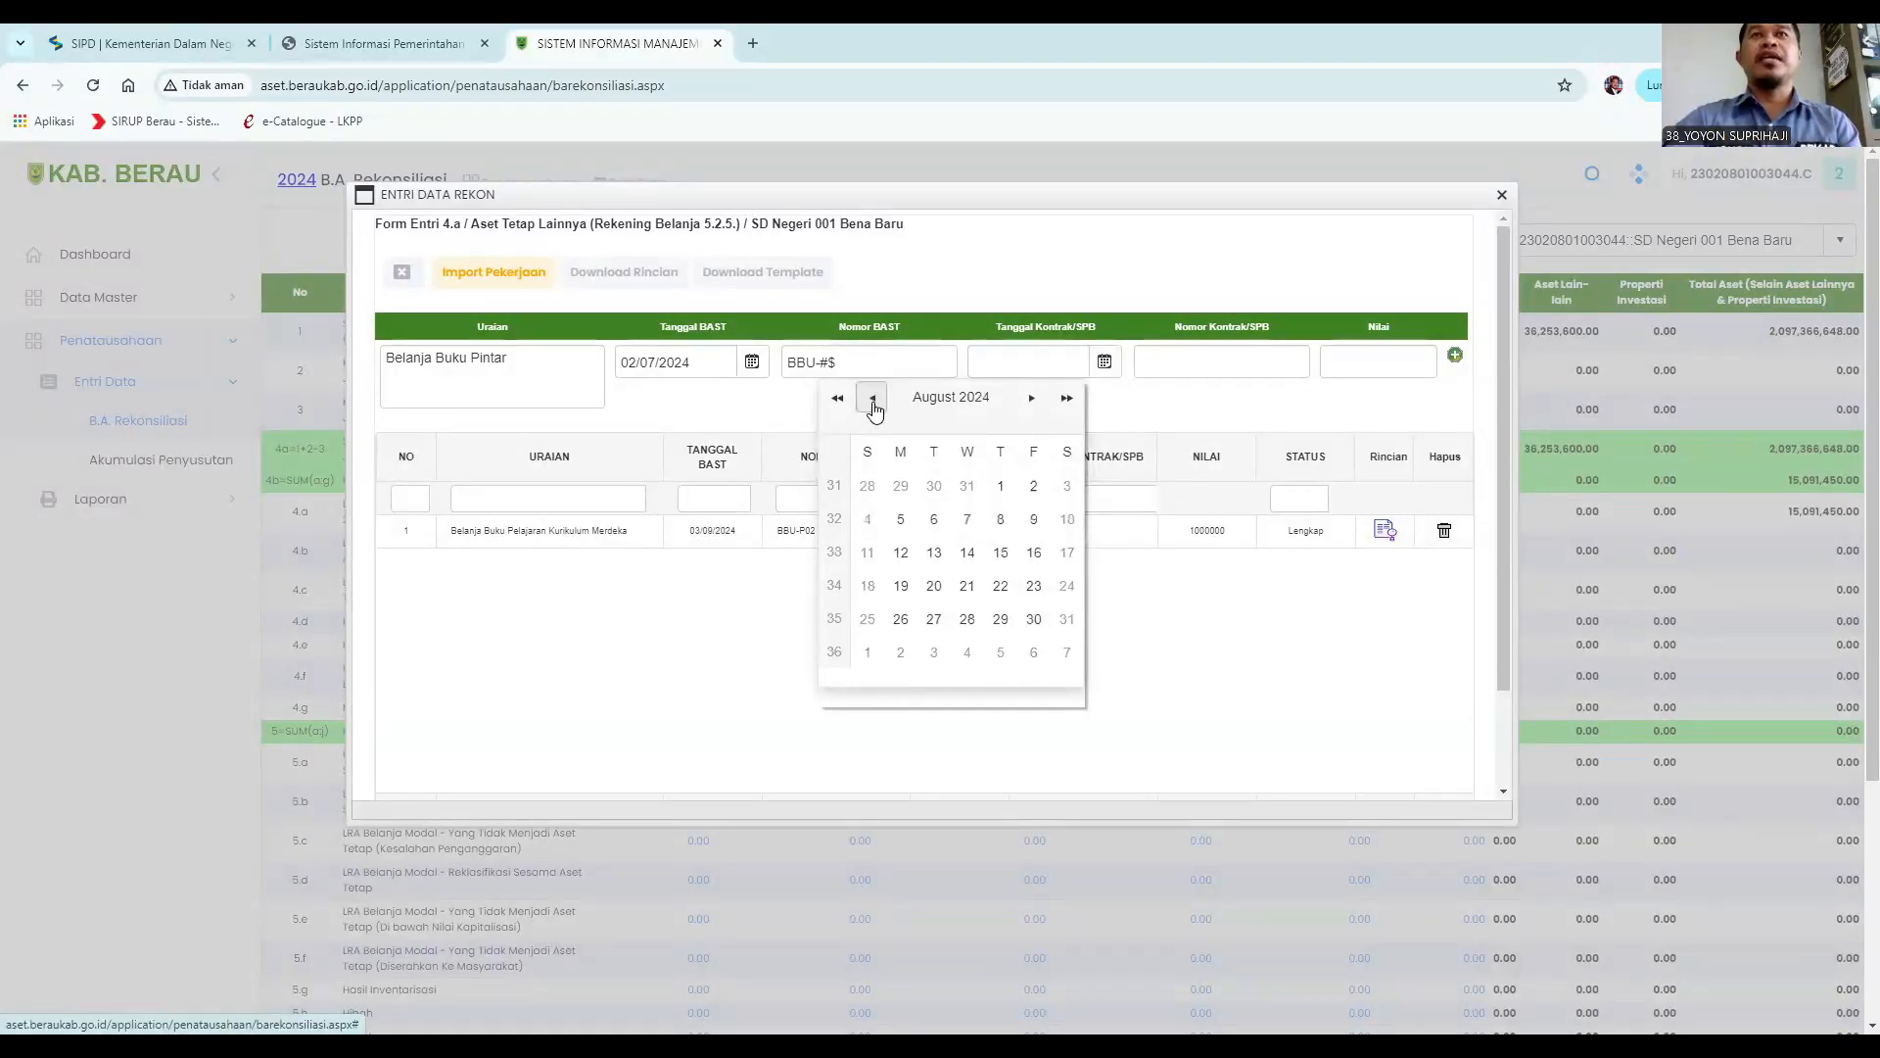
{"action": "left_click", "coordinate": [872, 399]}
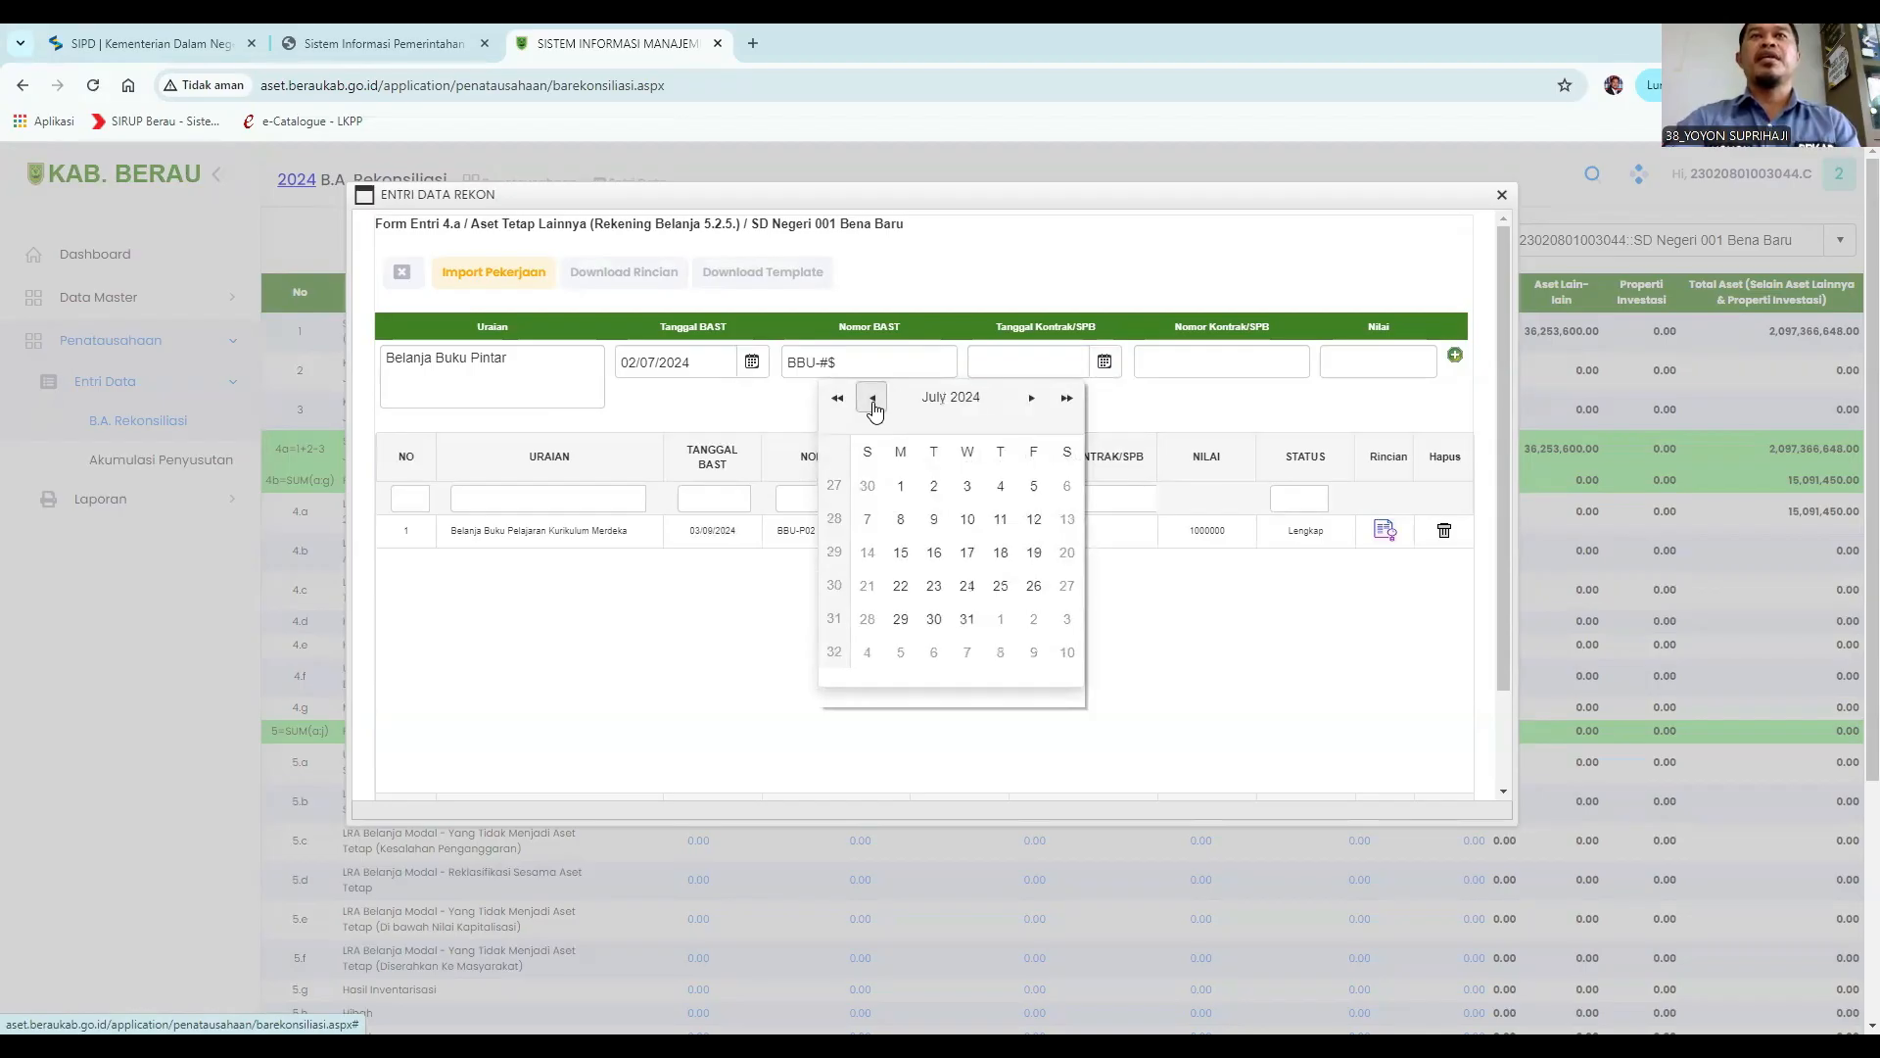
{"action": "left_click", "coordinate": [873, 404]}
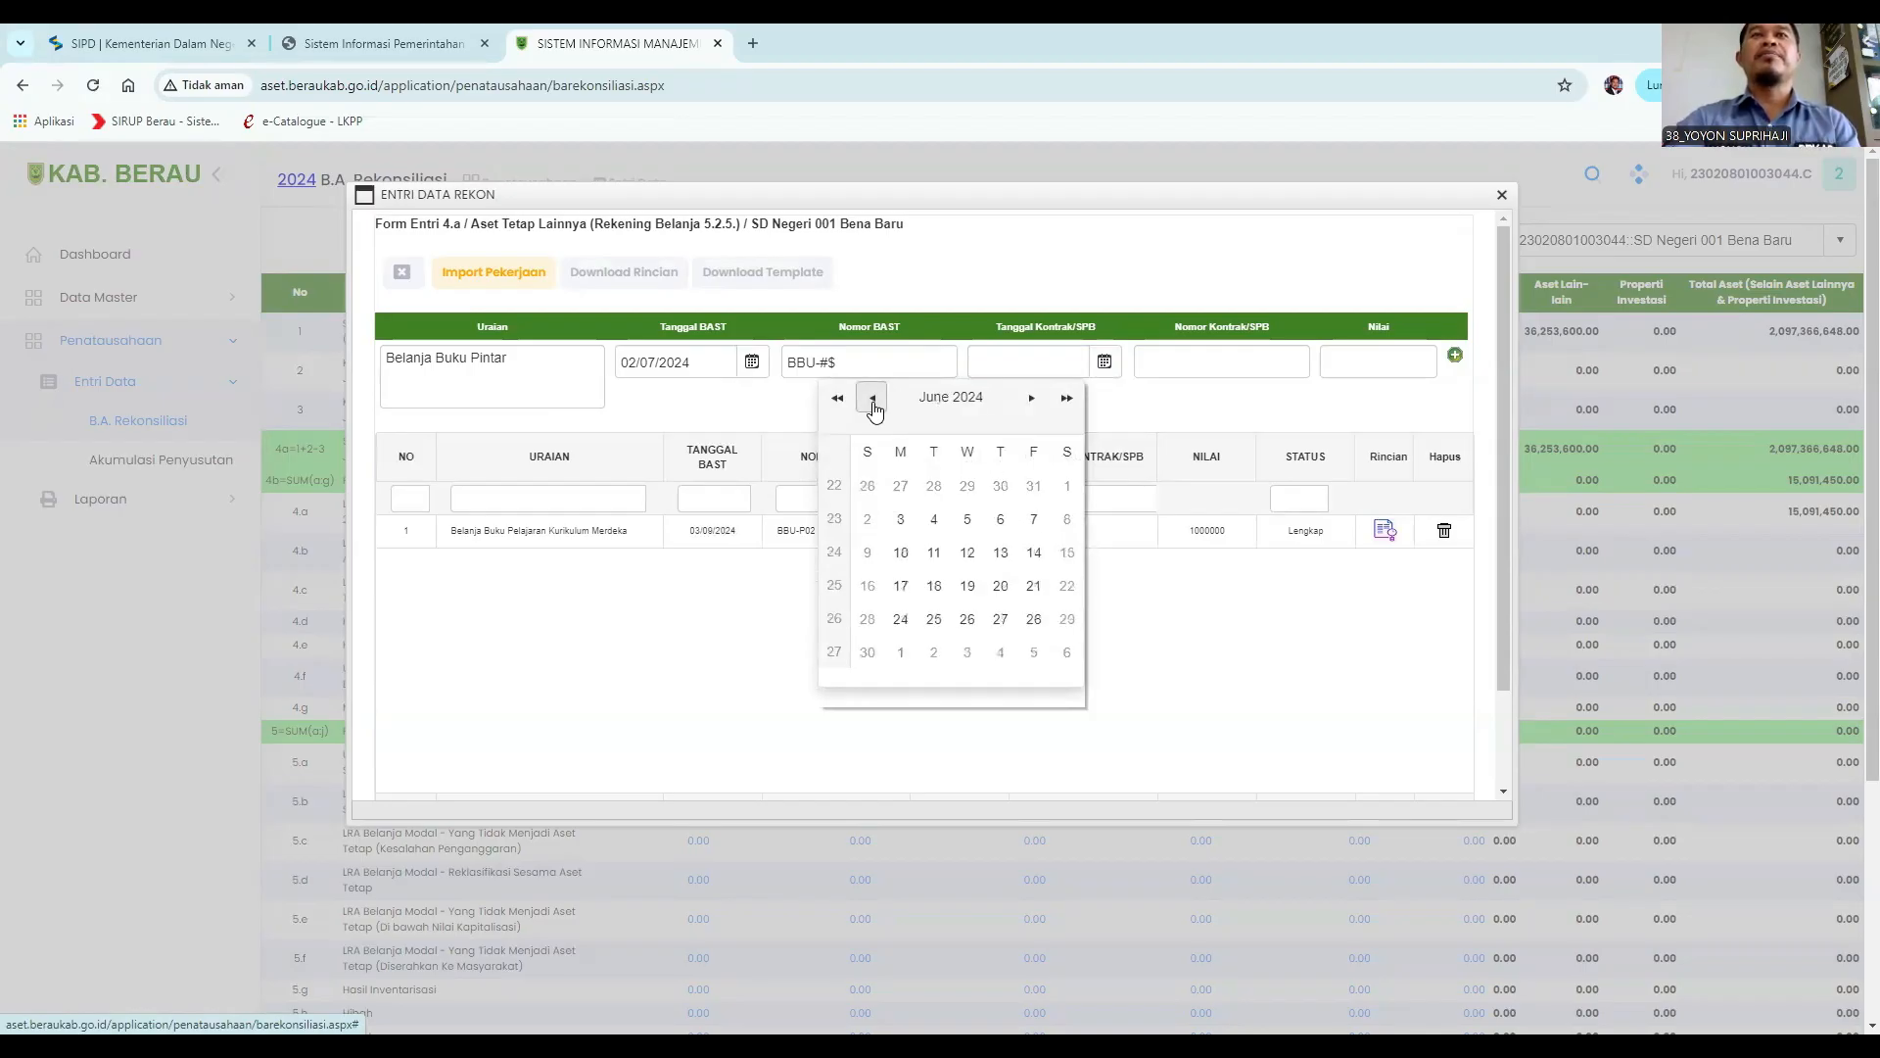
{"action": "left_click", "coordinate": [967, 621]}
{"action": "left_click", "coordinate": [1196, 358]}
{"action": "left_click_drag", "start_coordinate": [867, 364], "coordinate": [756, 361]}
{"action": "left_click", "coordinate": [1240, 365]}
{"action": "type", "text": "BBU-#$"}
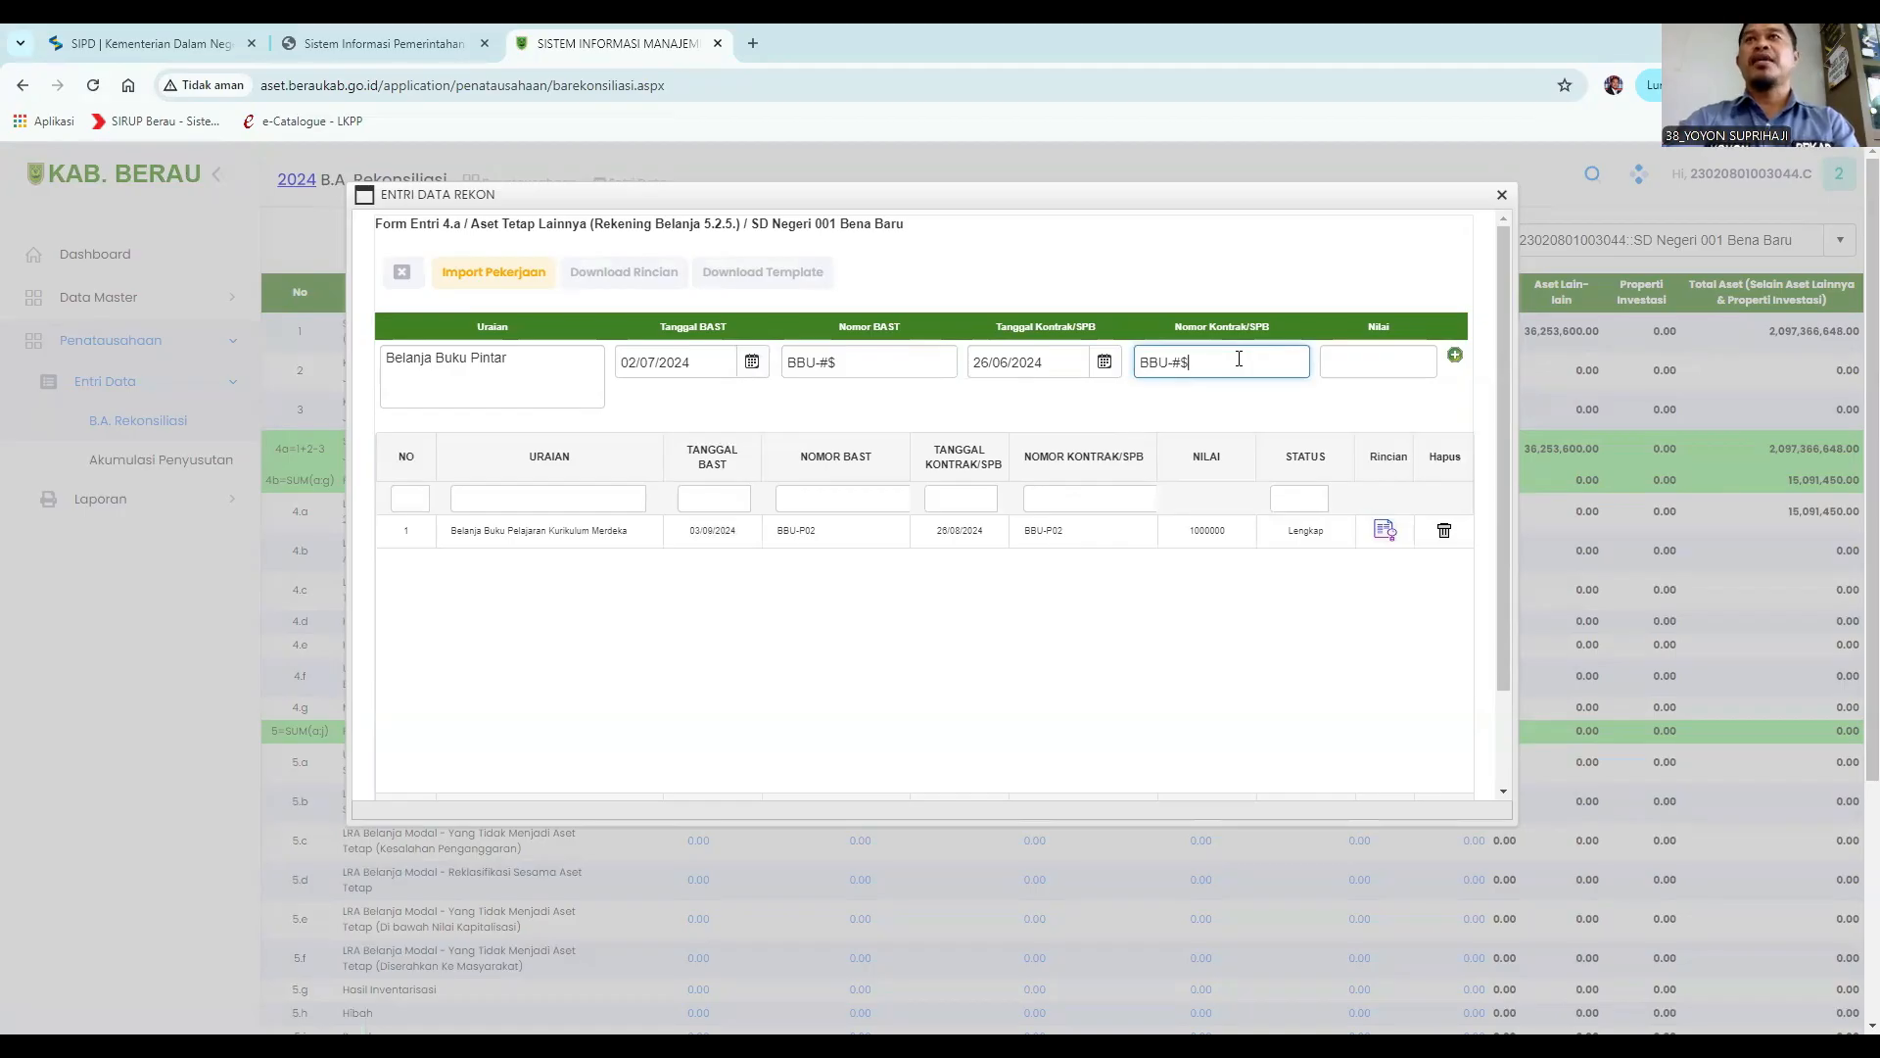
Set the Nilai to 2000000 and add the entry.
{"action": "left_click", "coordinate": [1354, 360]}
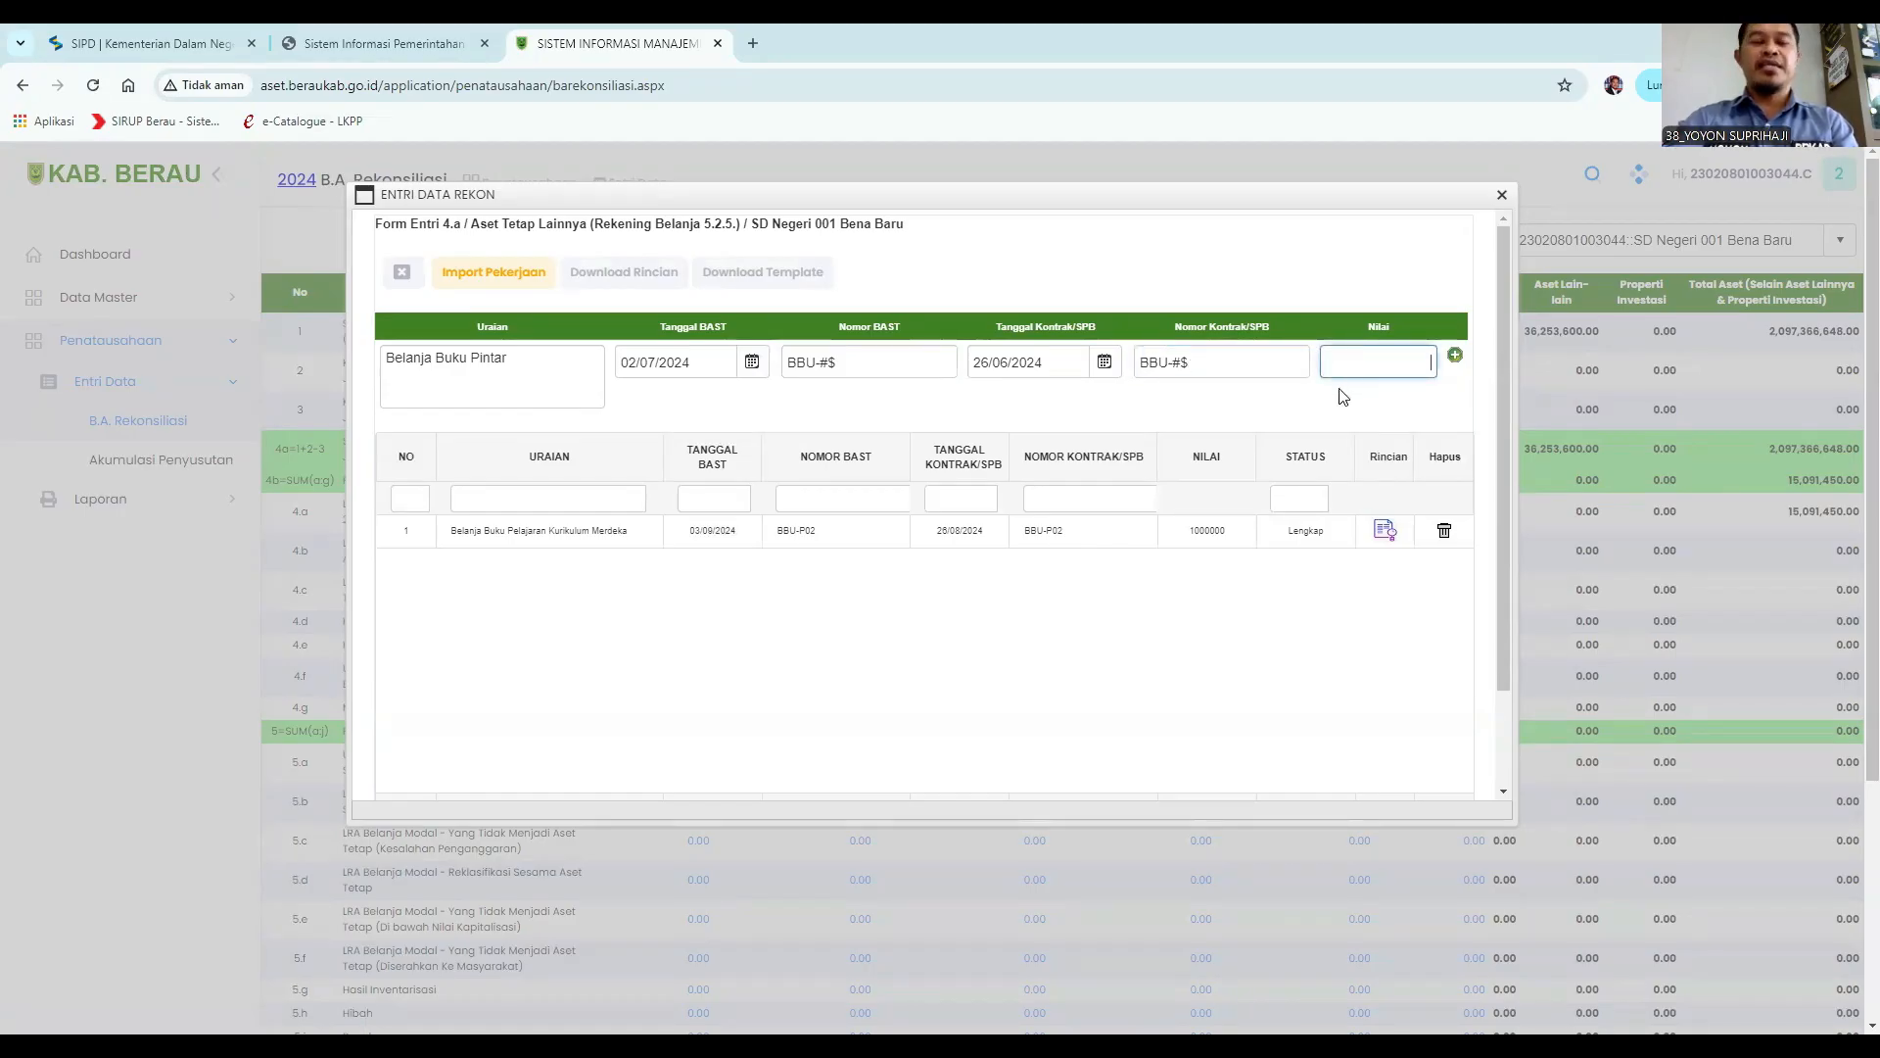
{"action": "type", "text": "2000000"}
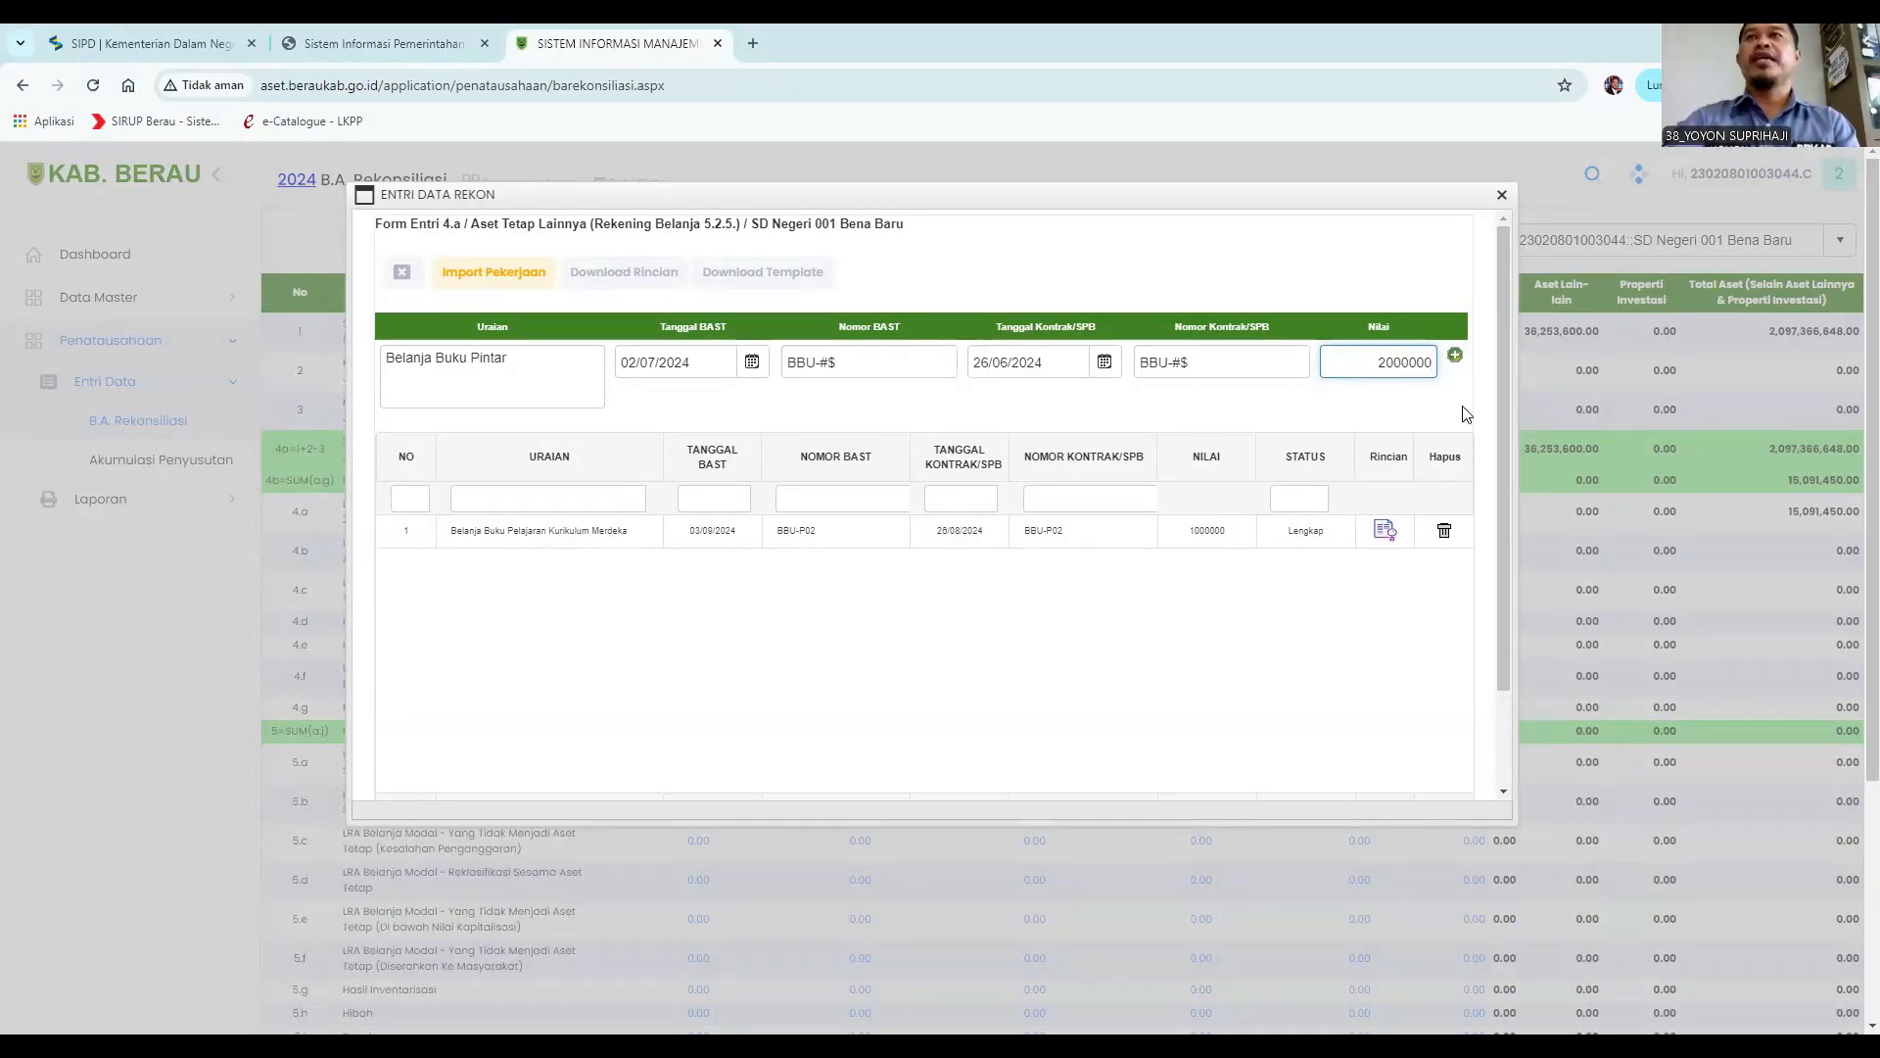
{"action": "left_click", "coordinate": [1454, 358]}
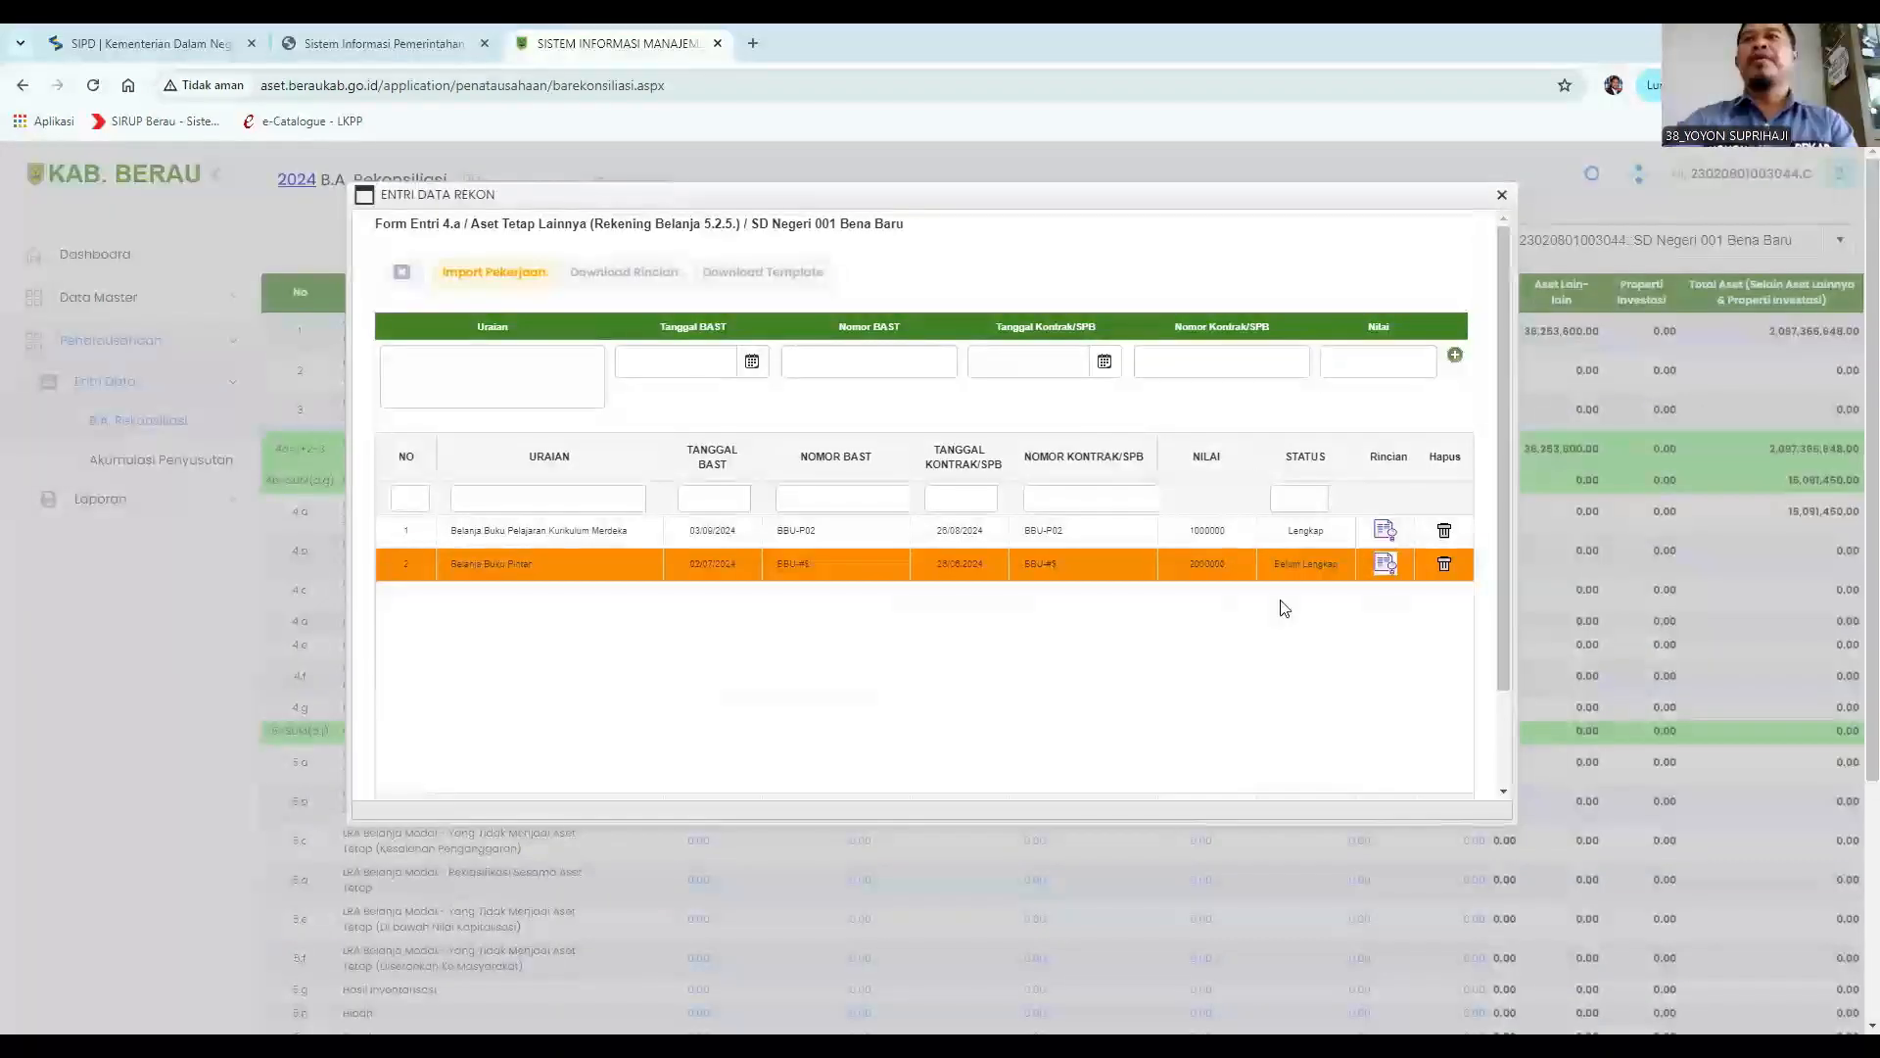
Open the details of the Belanja Buku Pintar entry and choose item code 1.3.5.1.1.5.4 from a search for buku.
{"action": "left_click", "coordinate": [1385, 564]}
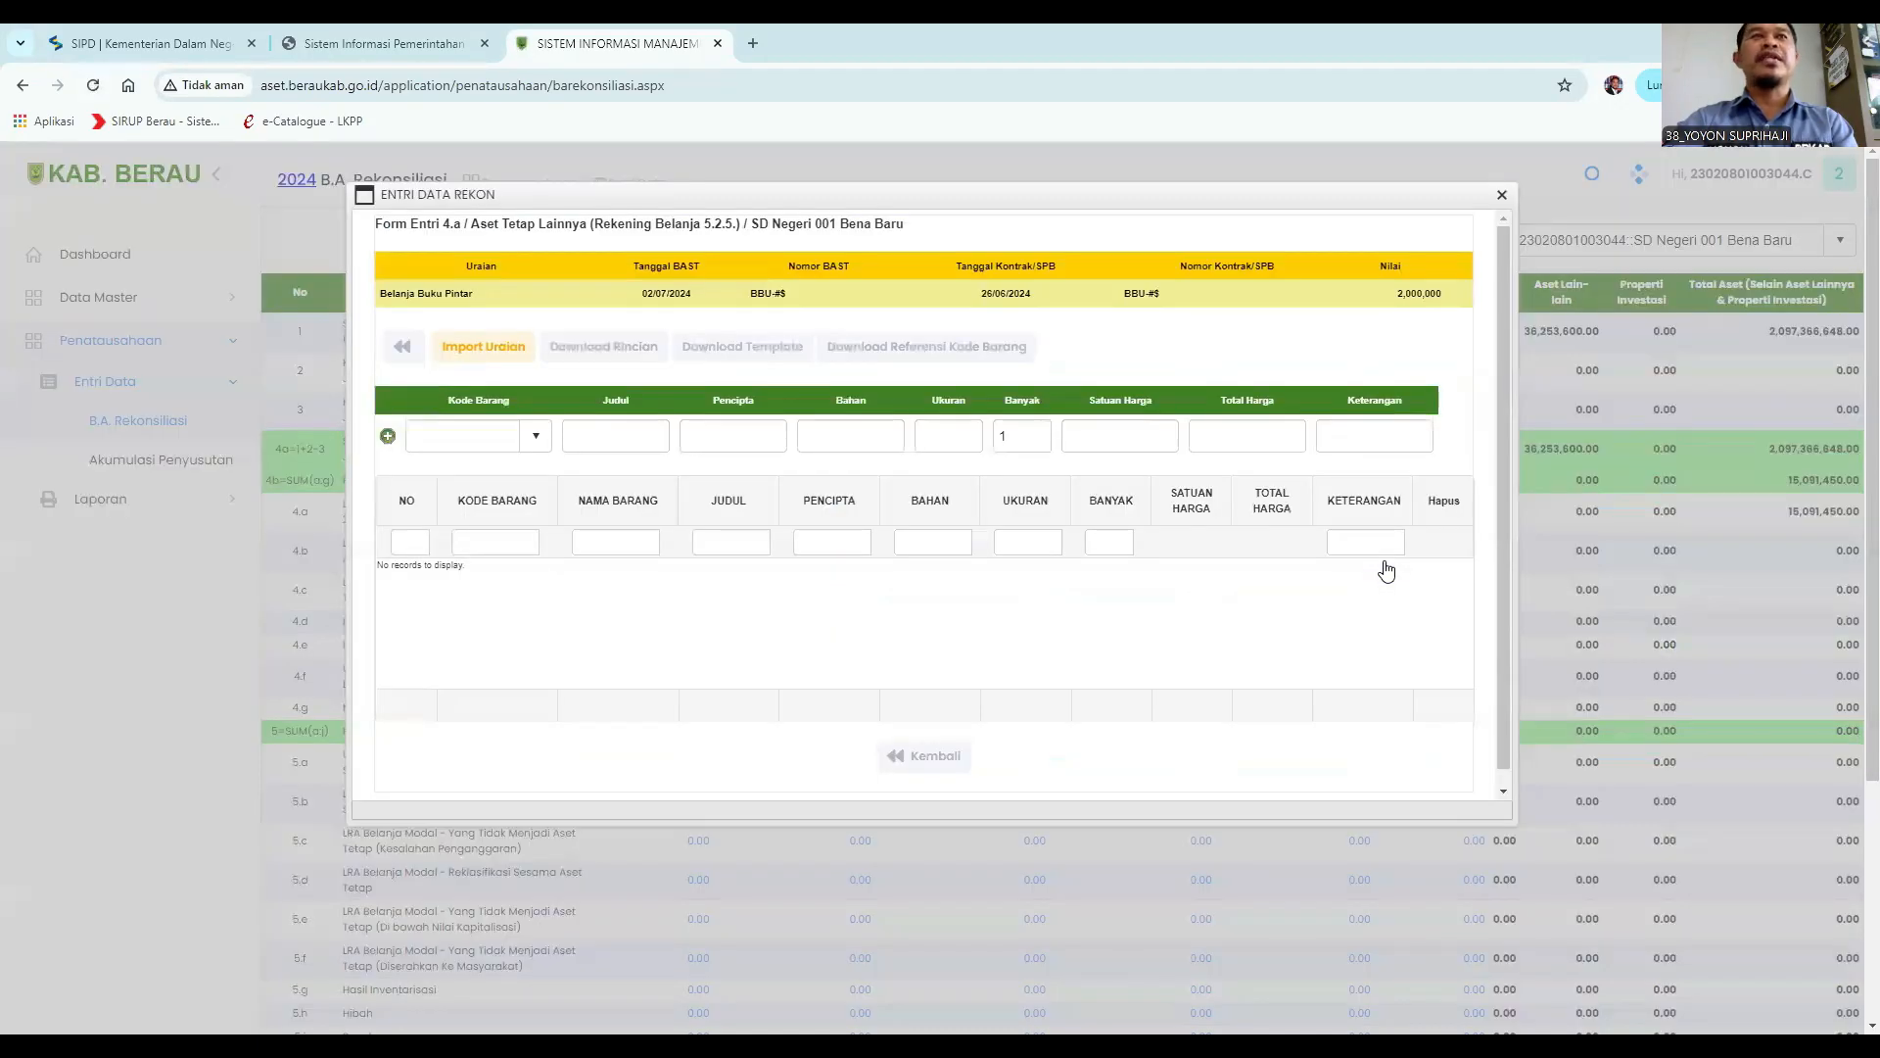
{"action": "left_click", "coordinate": [442, 439]}
{"action": "type", "text": "buku"}
{"action": "left_click", "coordinate": [576, 711]}
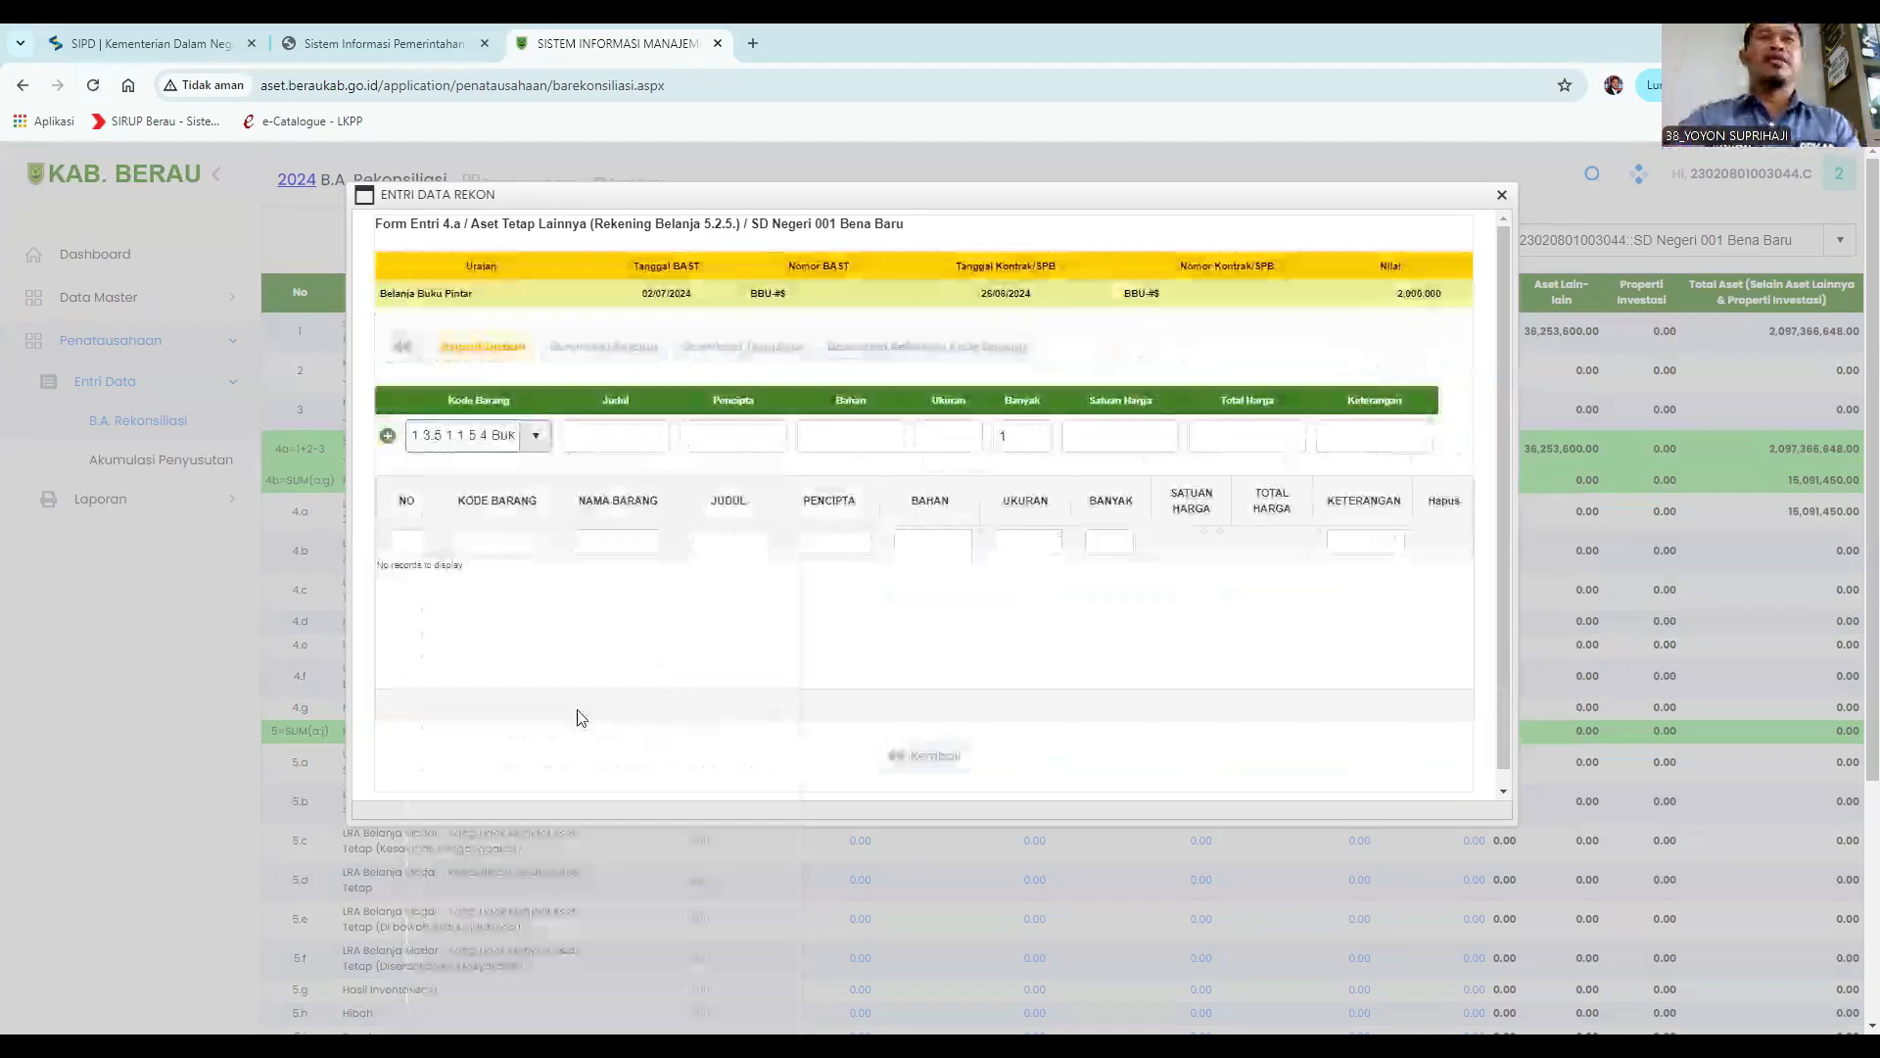
Enter the Judul "Bahasa berau" and the Pencipta Datu.
{"action": "left_click", "coordinate": [608, 446]}
{"action": "type", "text": "Bahasa"}
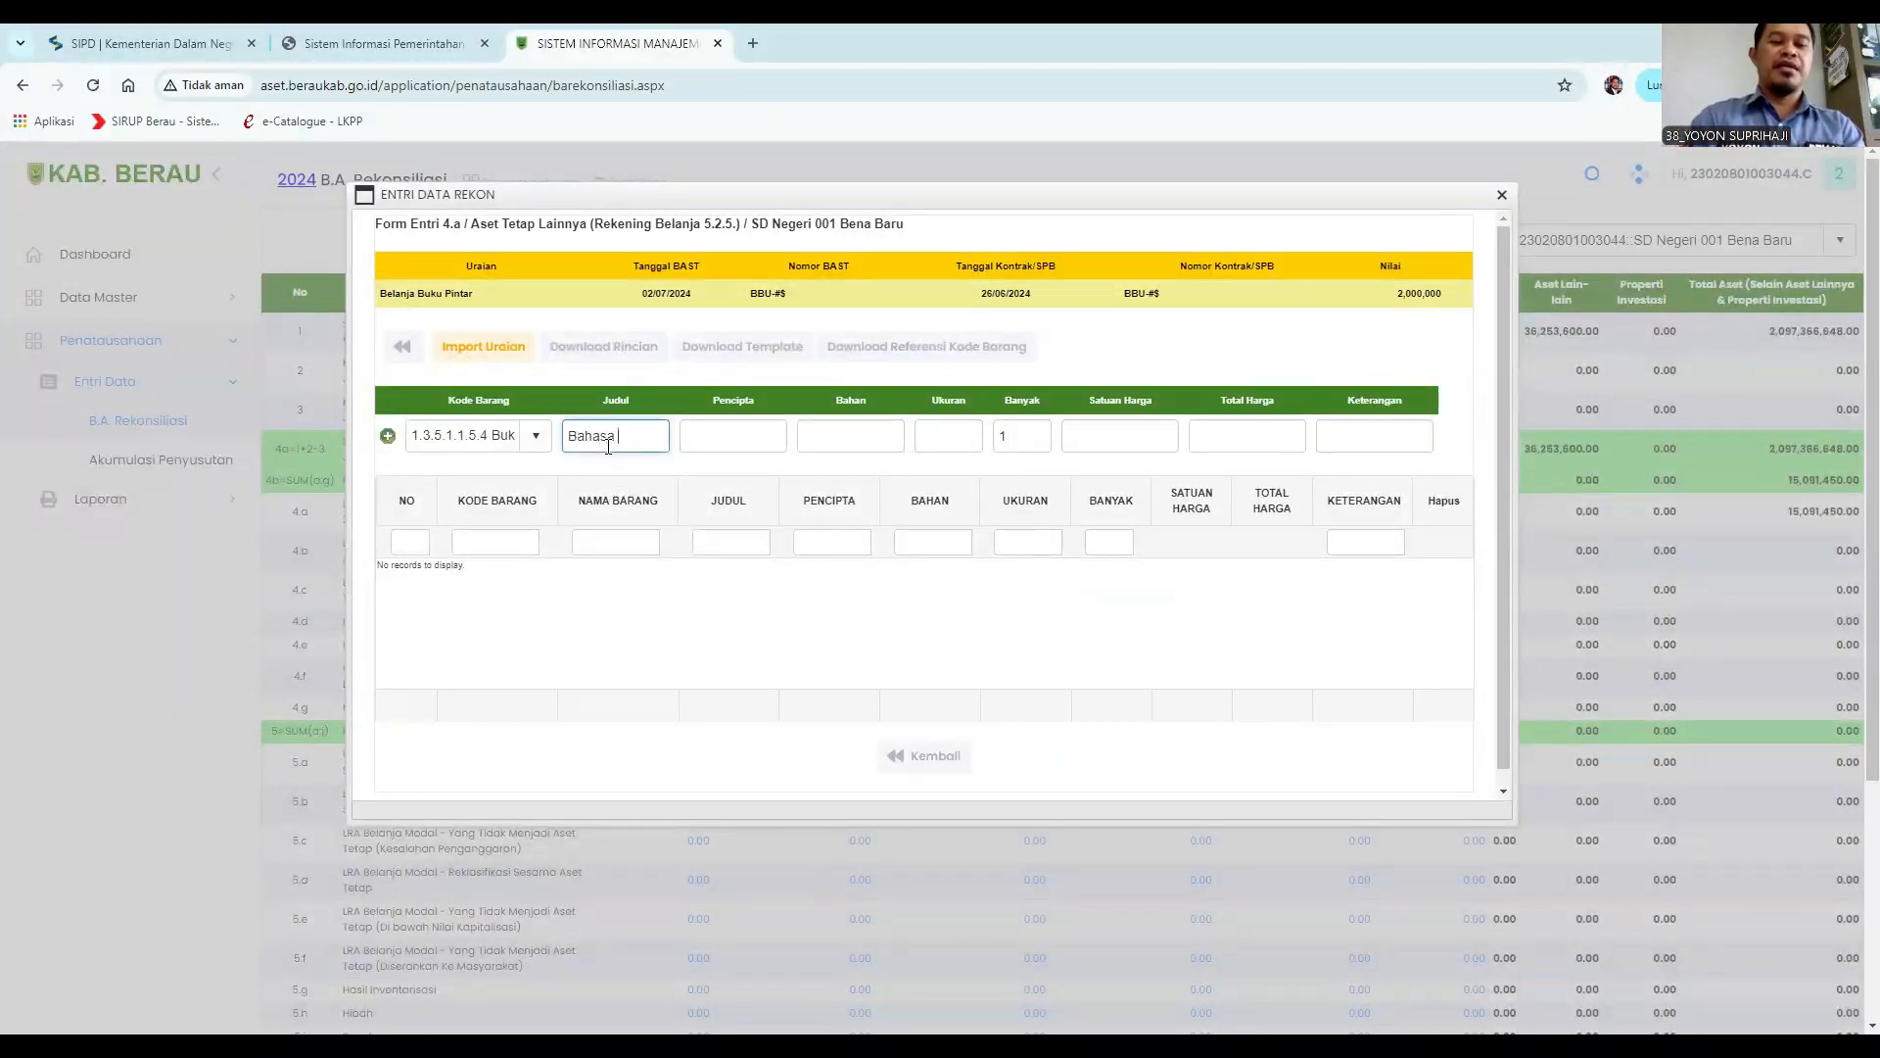
{"action": "type", "text": " berau"}
{"action": "left_click", "coordinate": [725, 441]}
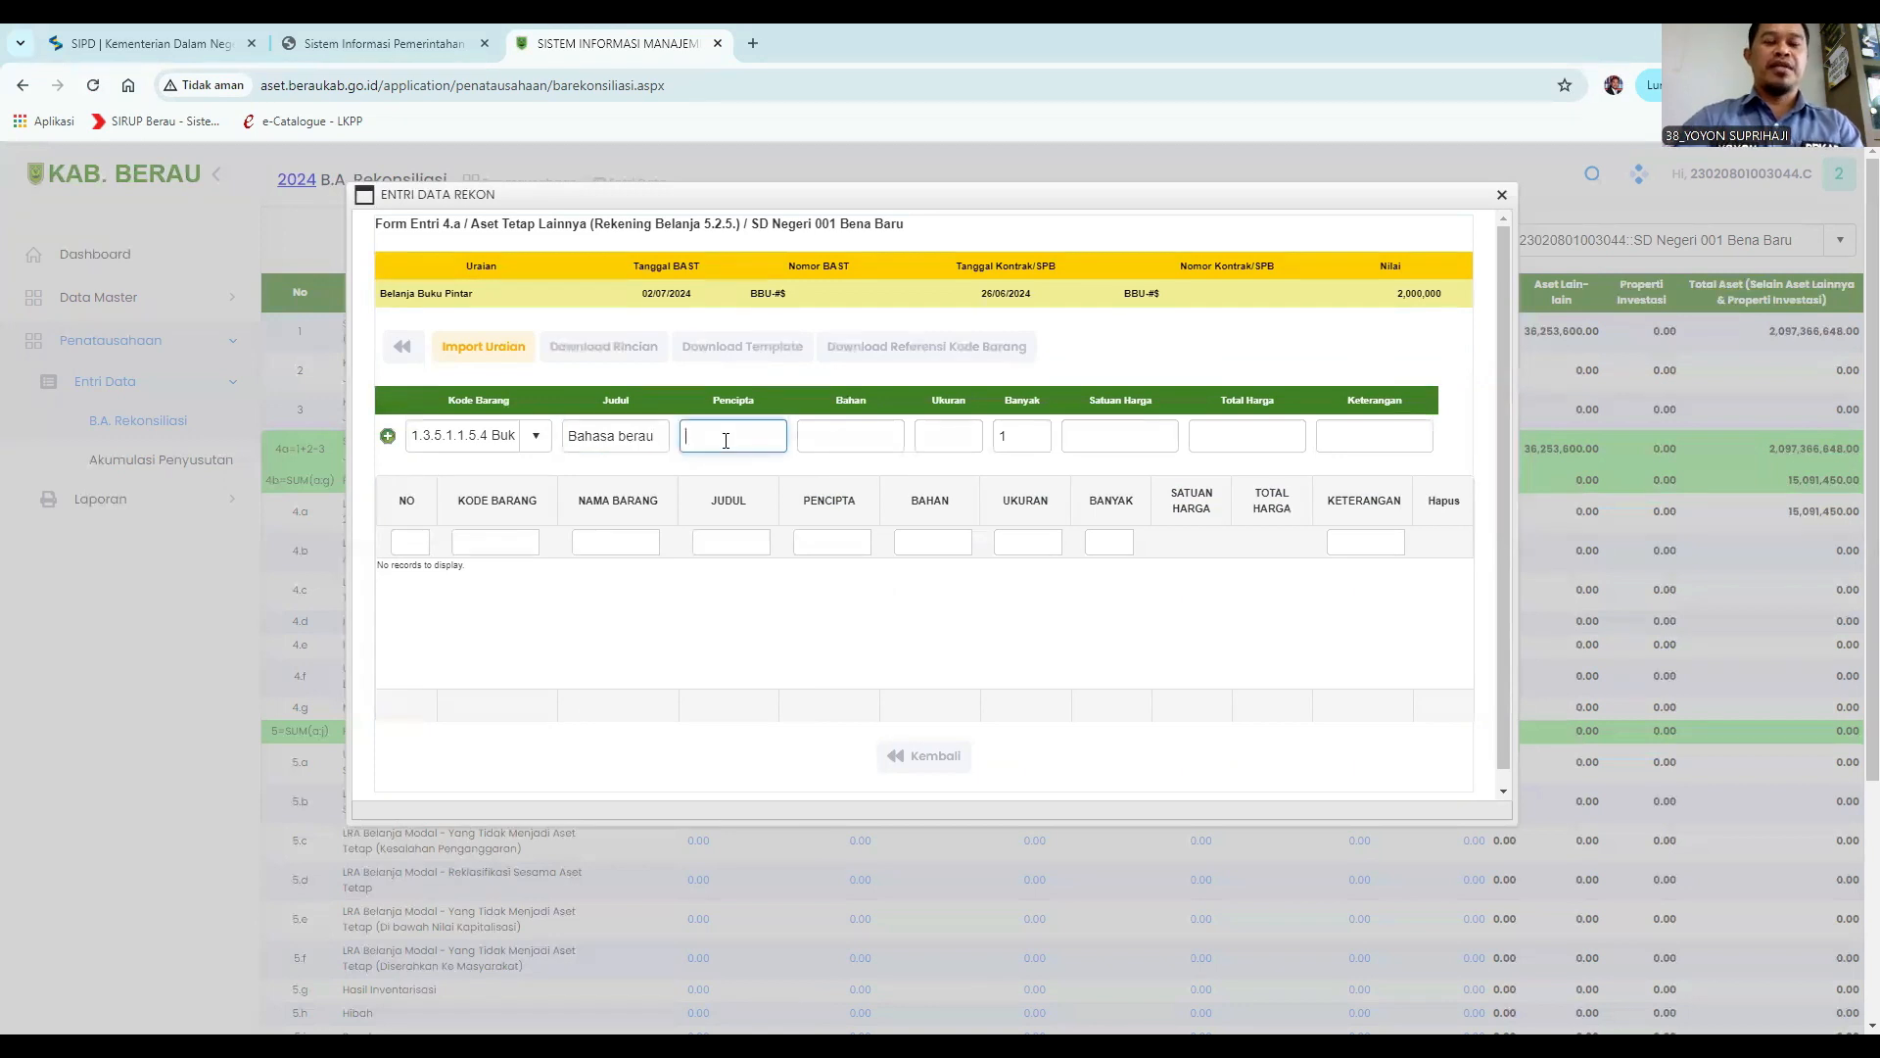
{"action": "type", "text": "Datu"}
Enter the Bahan kertas and the Ukuran A5.
{"action": "left_click", "coordinate": [864, 435]}
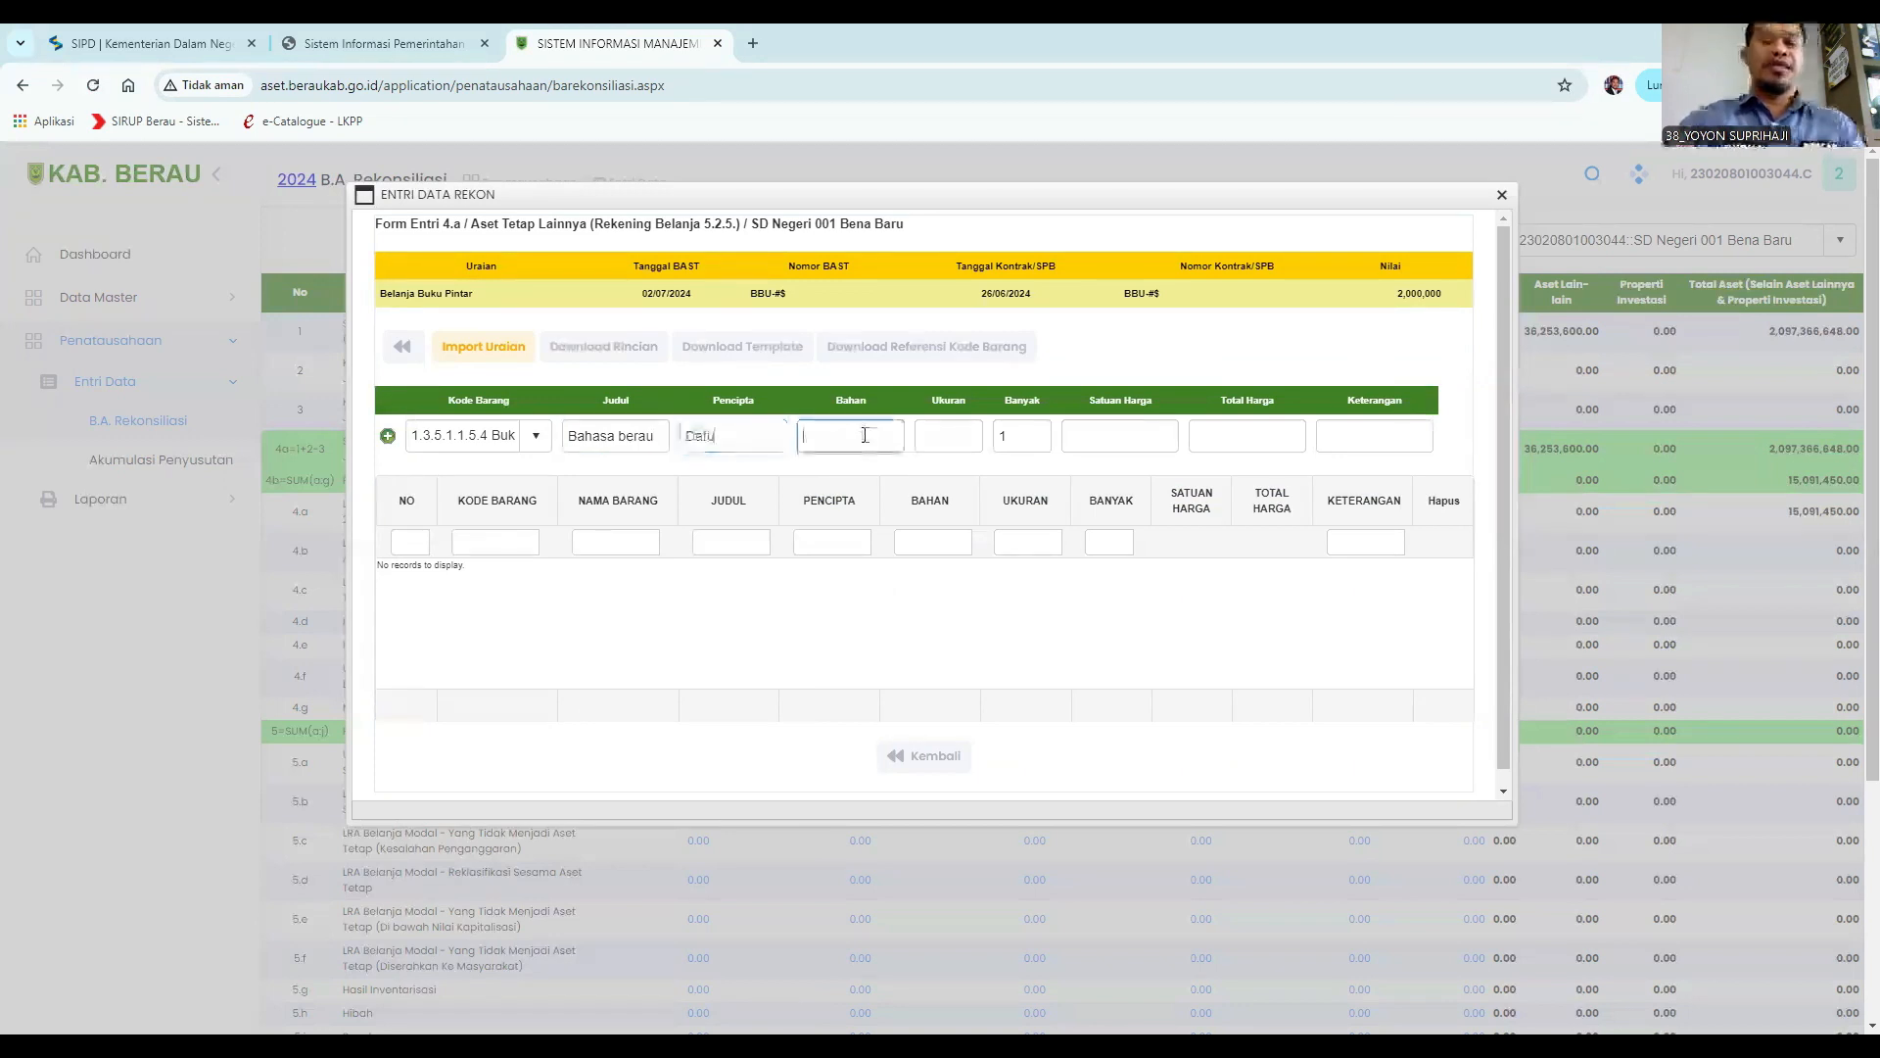
{"action": "type", "text": "kertas"}
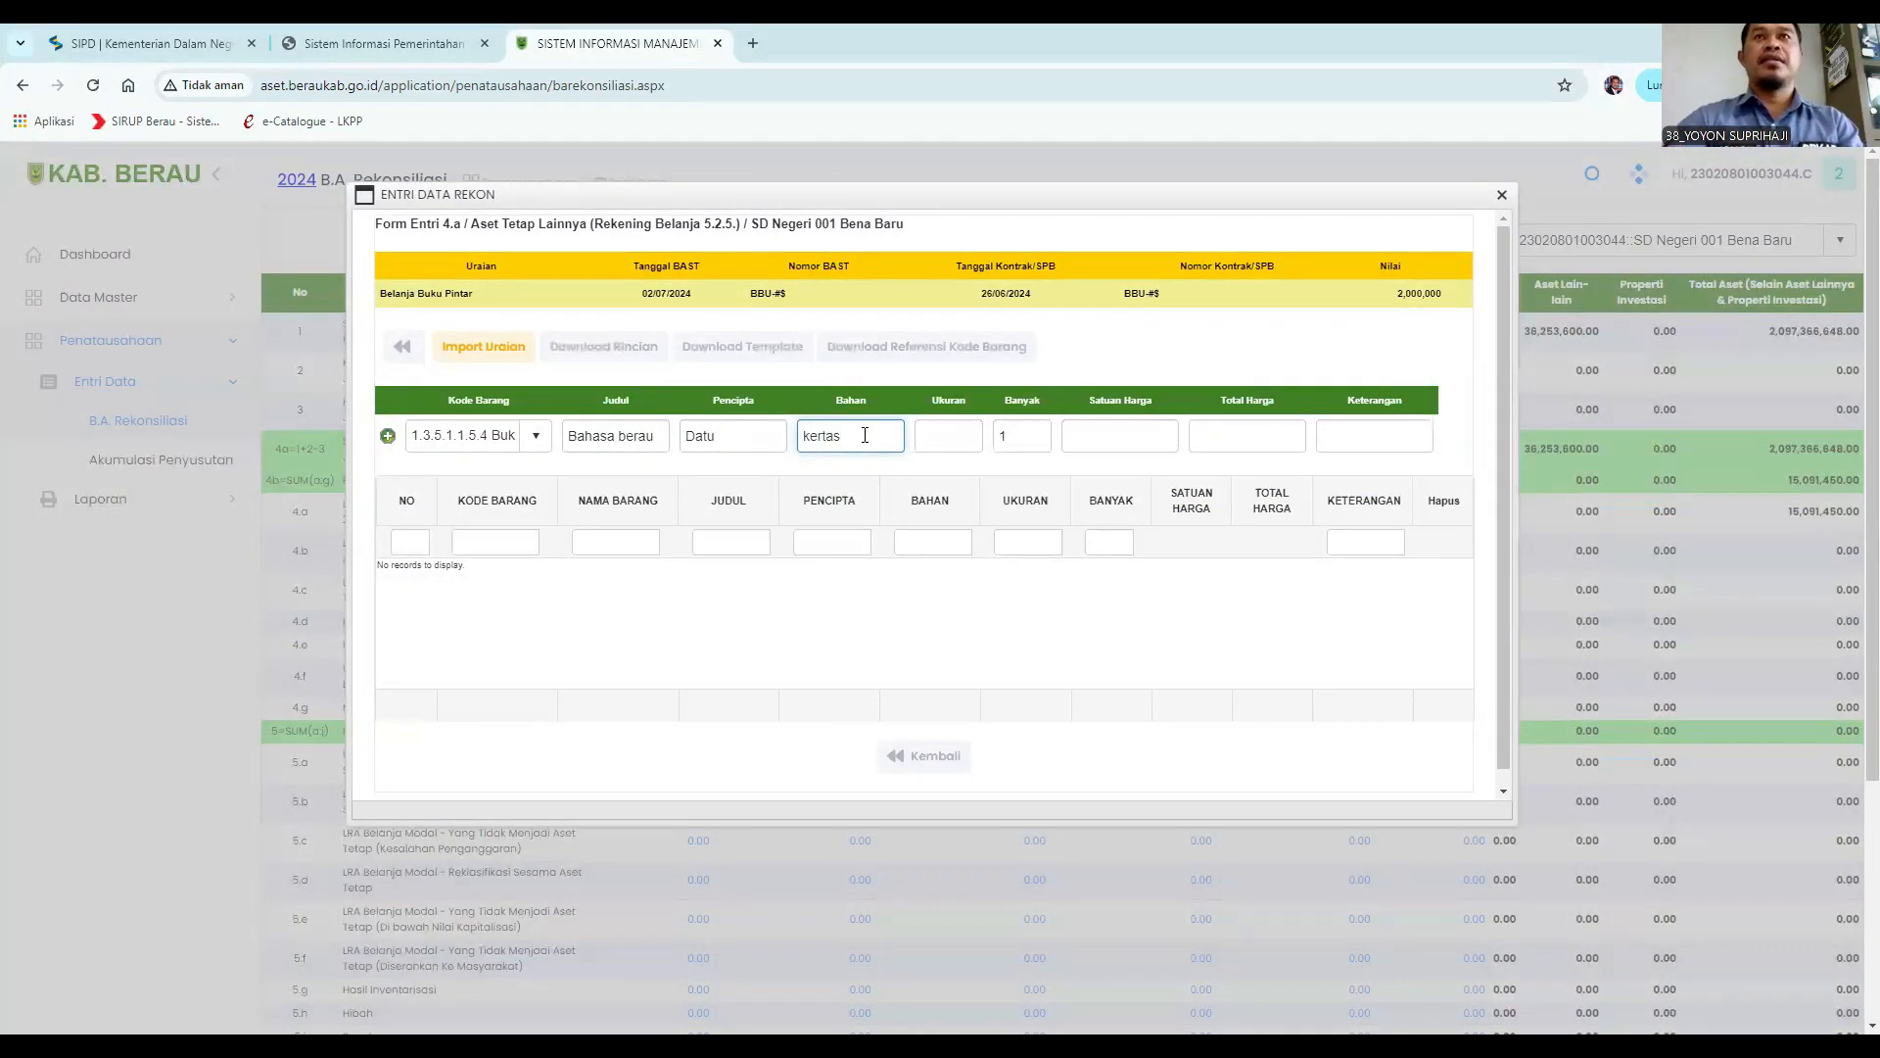
{"action": "left_click", "coordinate": [939, 433]}
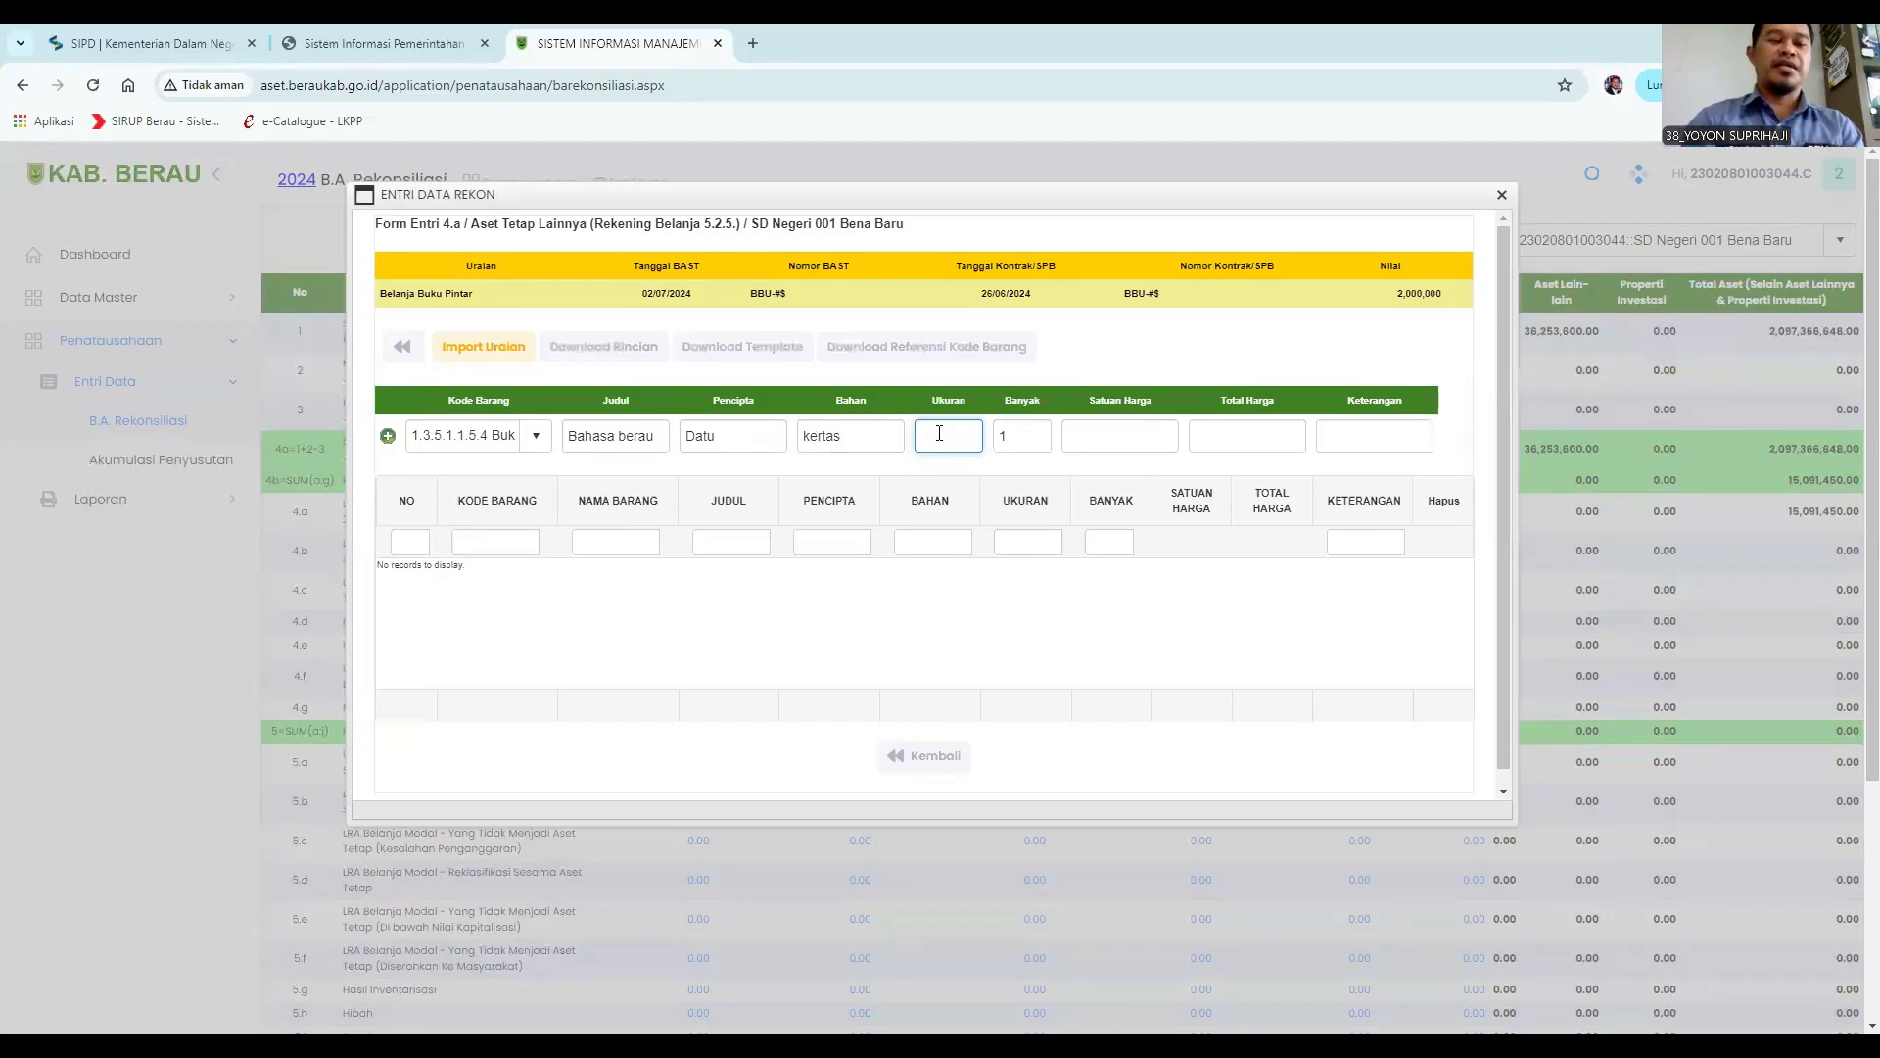
{"action": "type", "text": "A5"}
Set the quantity to 100 and the unit price to 10000.
{"action": "left_click", "coordinate": [1029, 441]}
{"action": "type", "text": "200"}
{"action": "left_click", "coordinate": [1106, 435]}
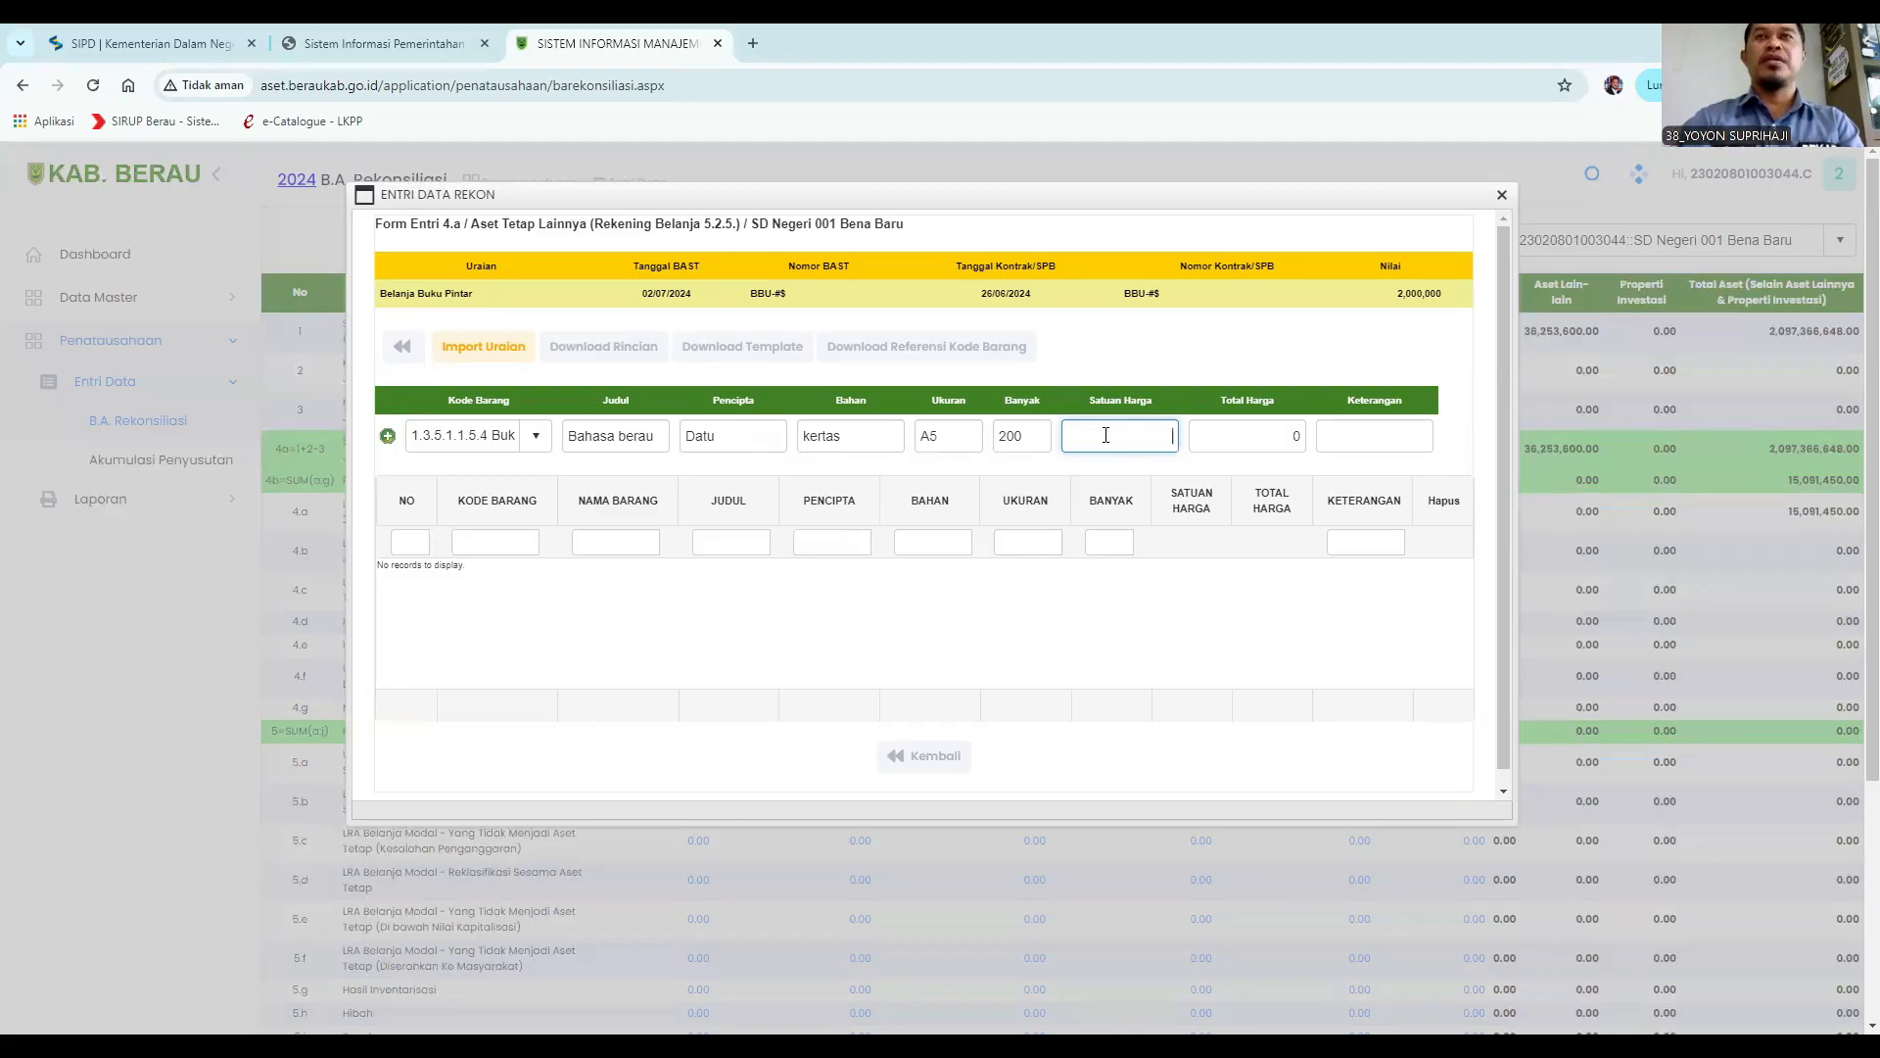
{"action": "double_click", "coordinate": [1013, 435]}
{"action": "type", "text": "100"}
{"action": "left_click", "coordinate": [1078, 434]}
{"action": "type", "text": "10000"}
Enter the remark "digunakan pada kelas 6".
{"action": "left_click", "coordinate": [1389, 433]}
{"action": "type", "text": "digunakan"}
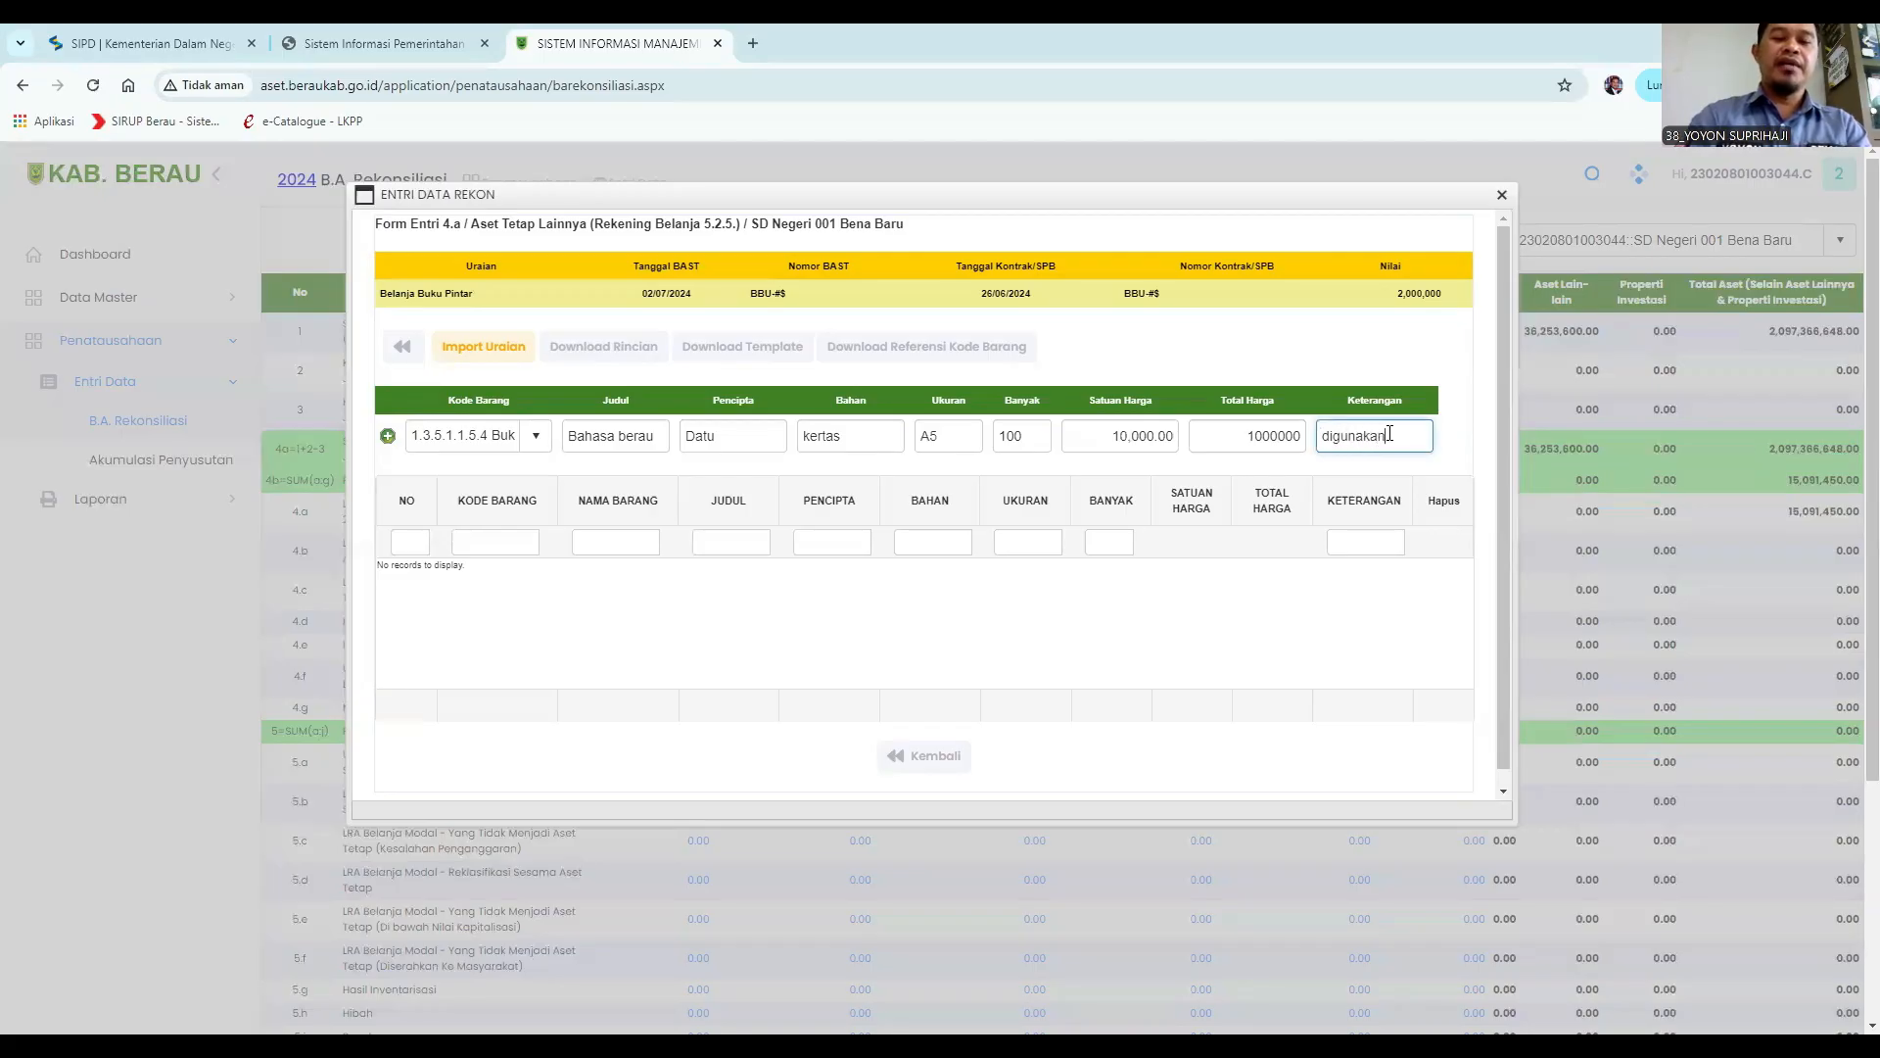
{"action": "type", "text": " bad"}
{"action": "type", "text": "kelas 6"}
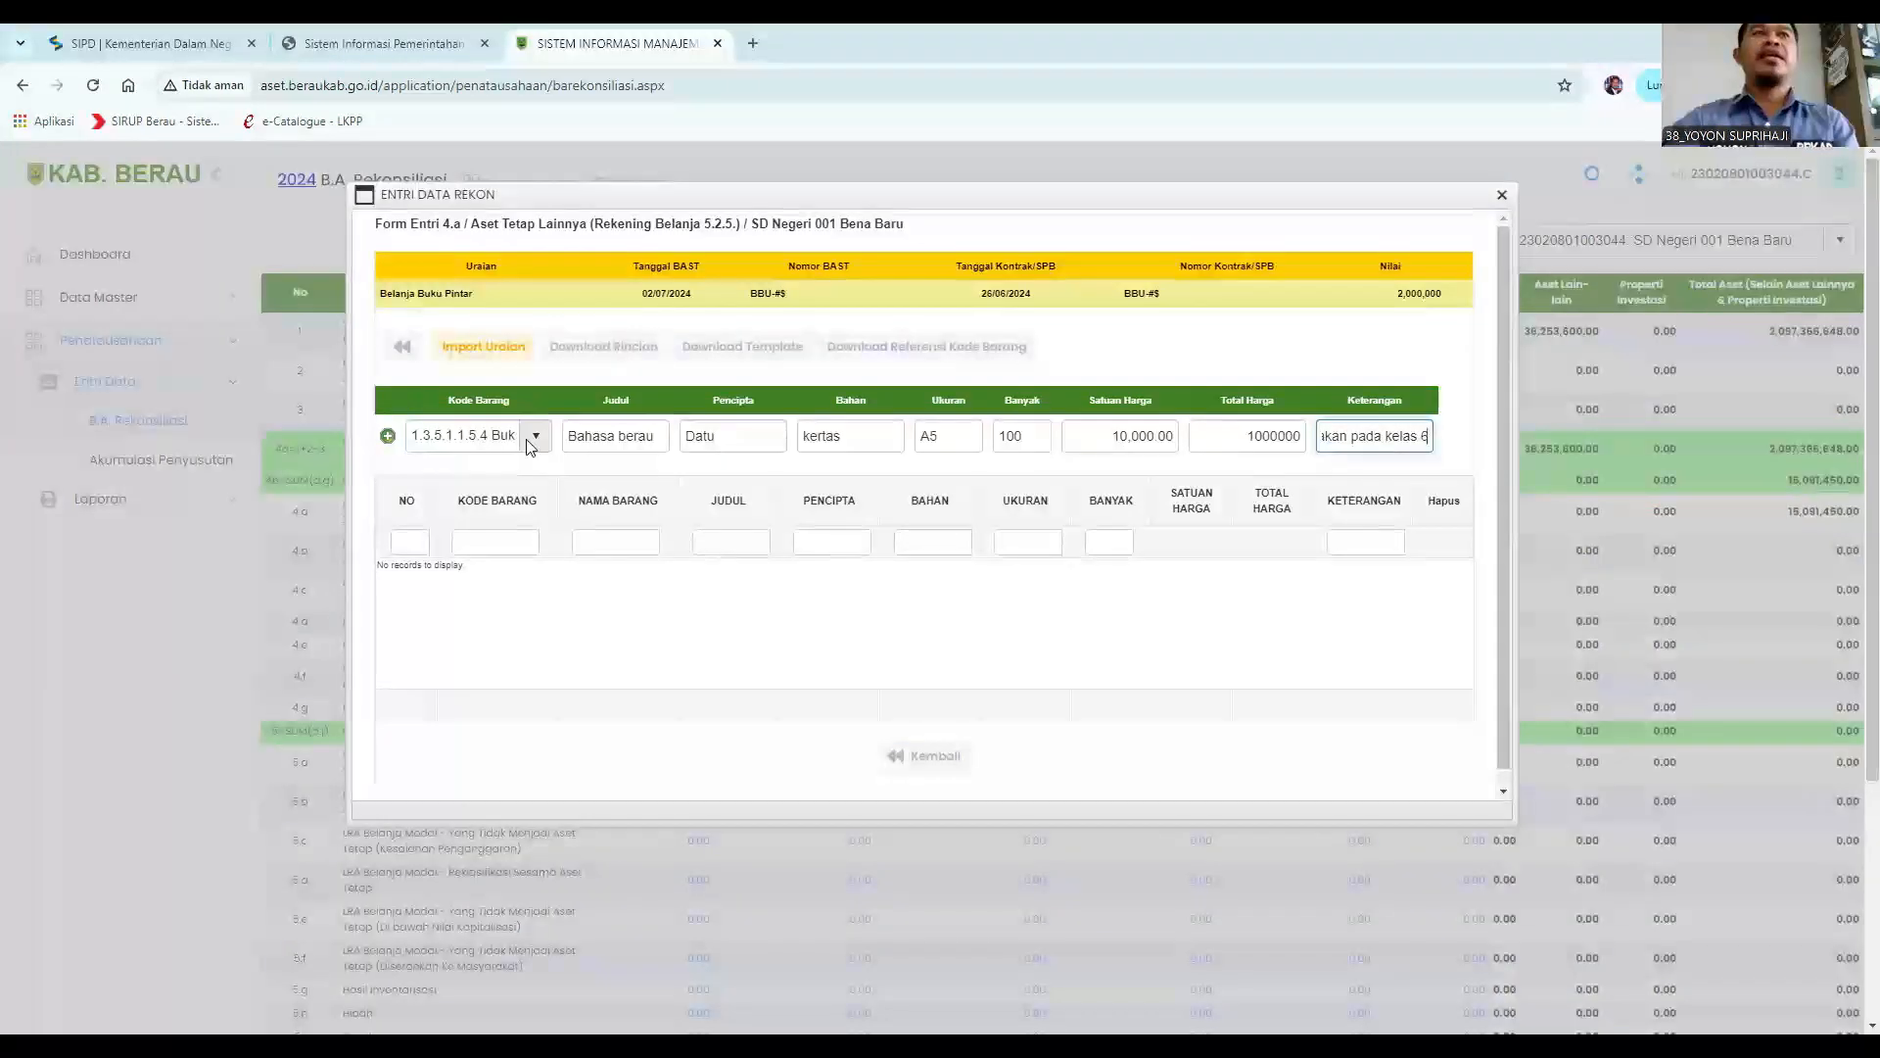
Add the Bahasa berau book item to the list and choose Kode Barang 1.3.5.1.6.10 buku matematika dan pengetahuan alam lainnya.
{"action": "left_click", "coordinate": [388, 435]}
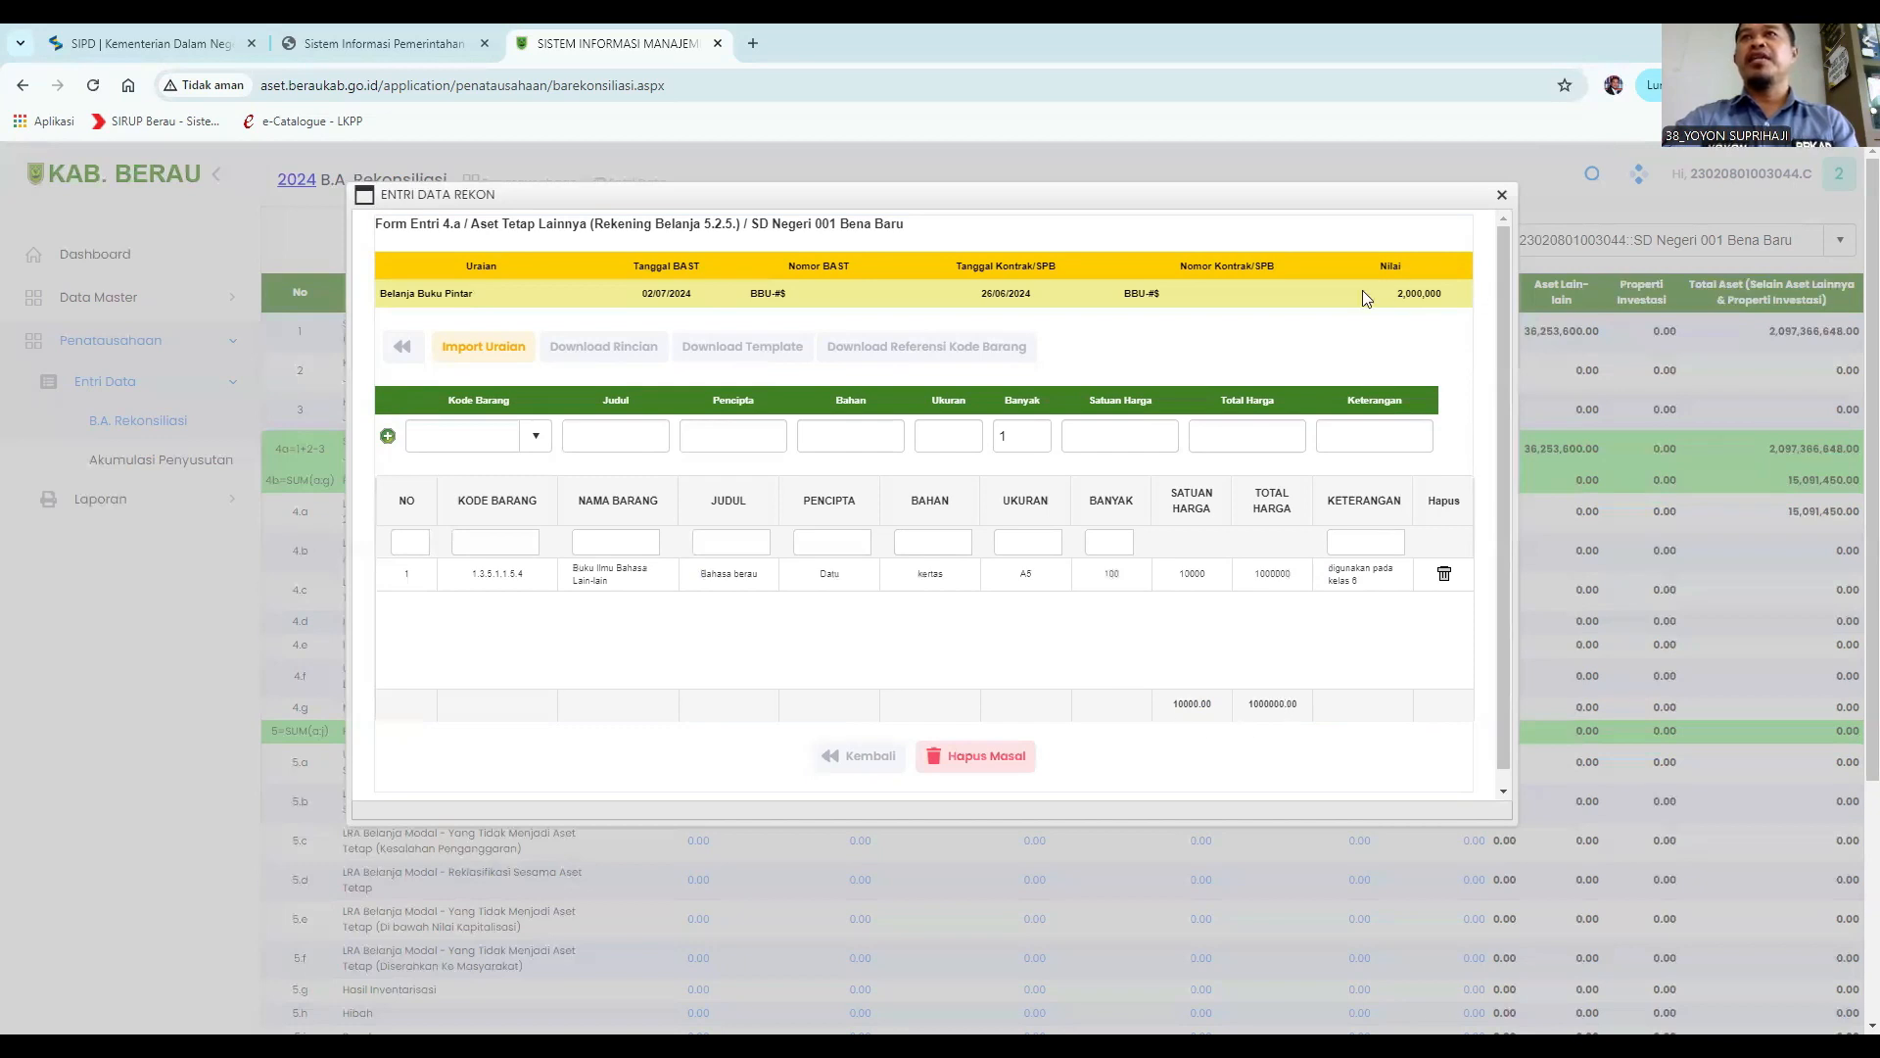
{"action": "left_click", "coordinate": [422, 435]}
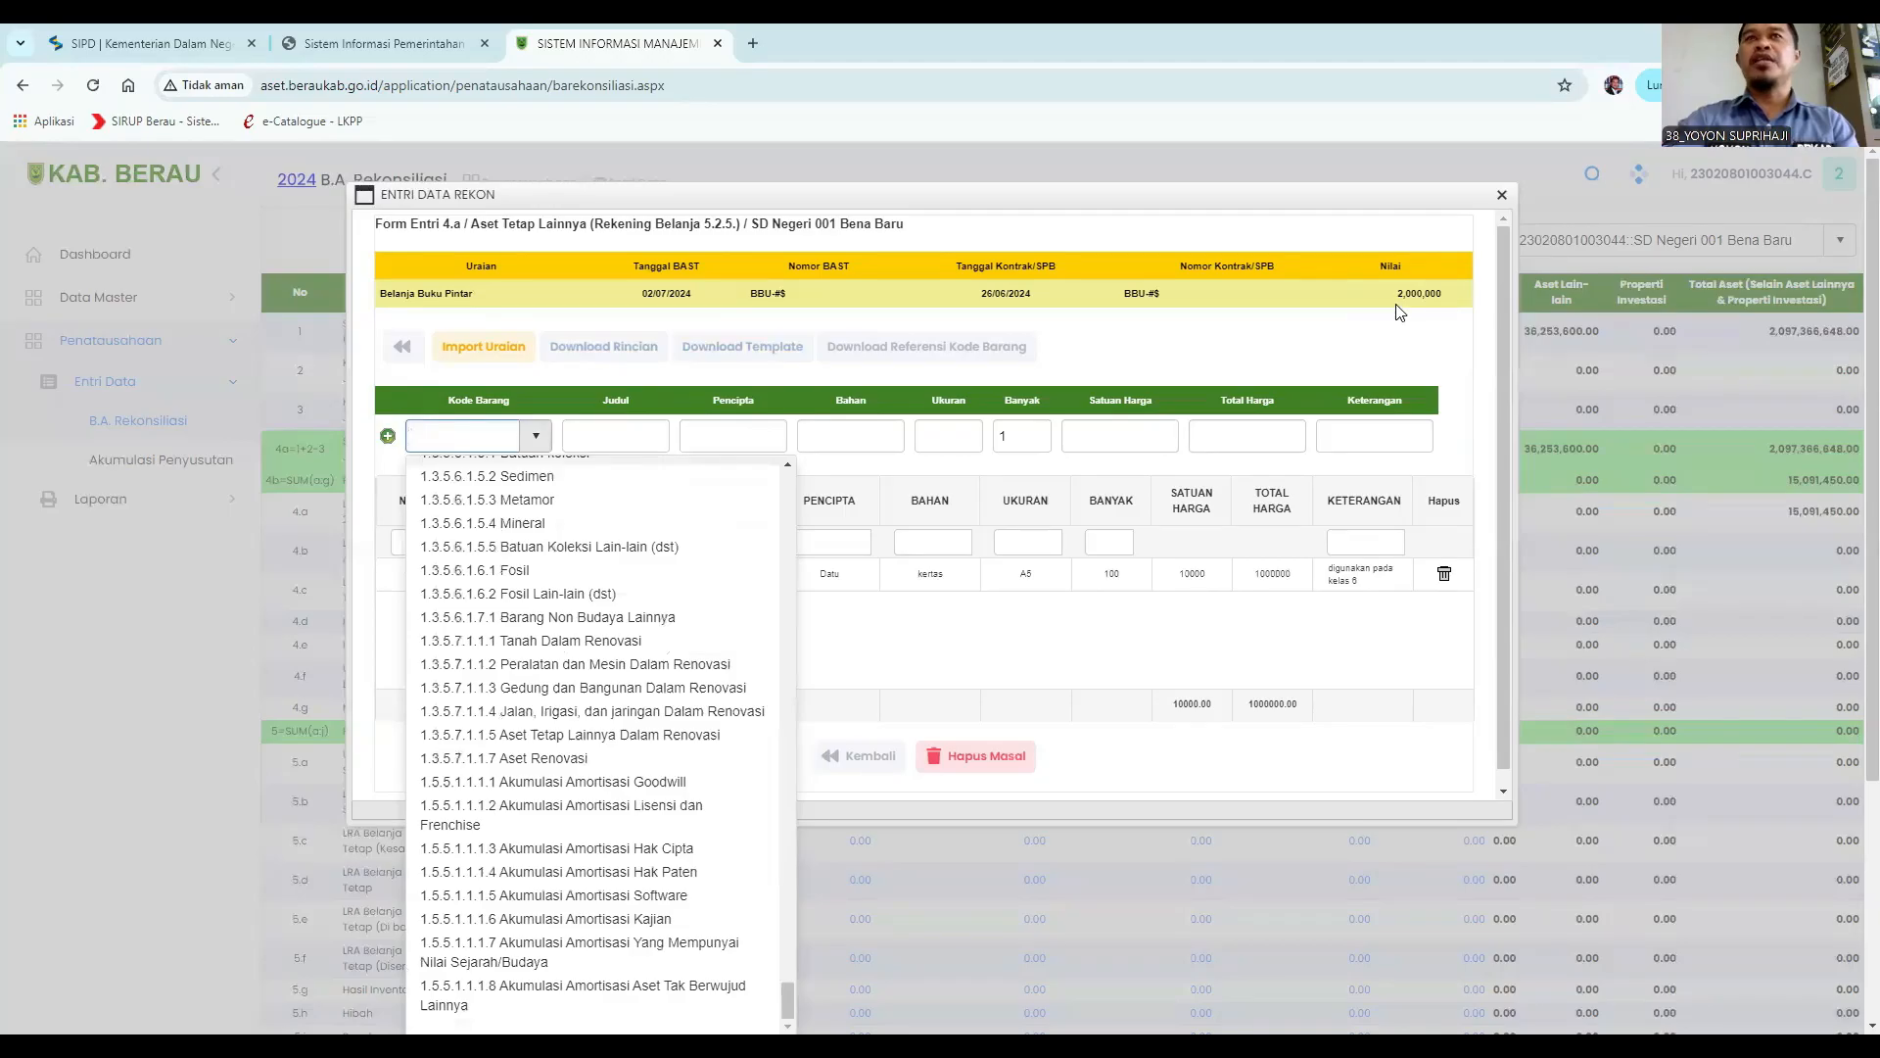
{"action": "type", "text": "buku"}
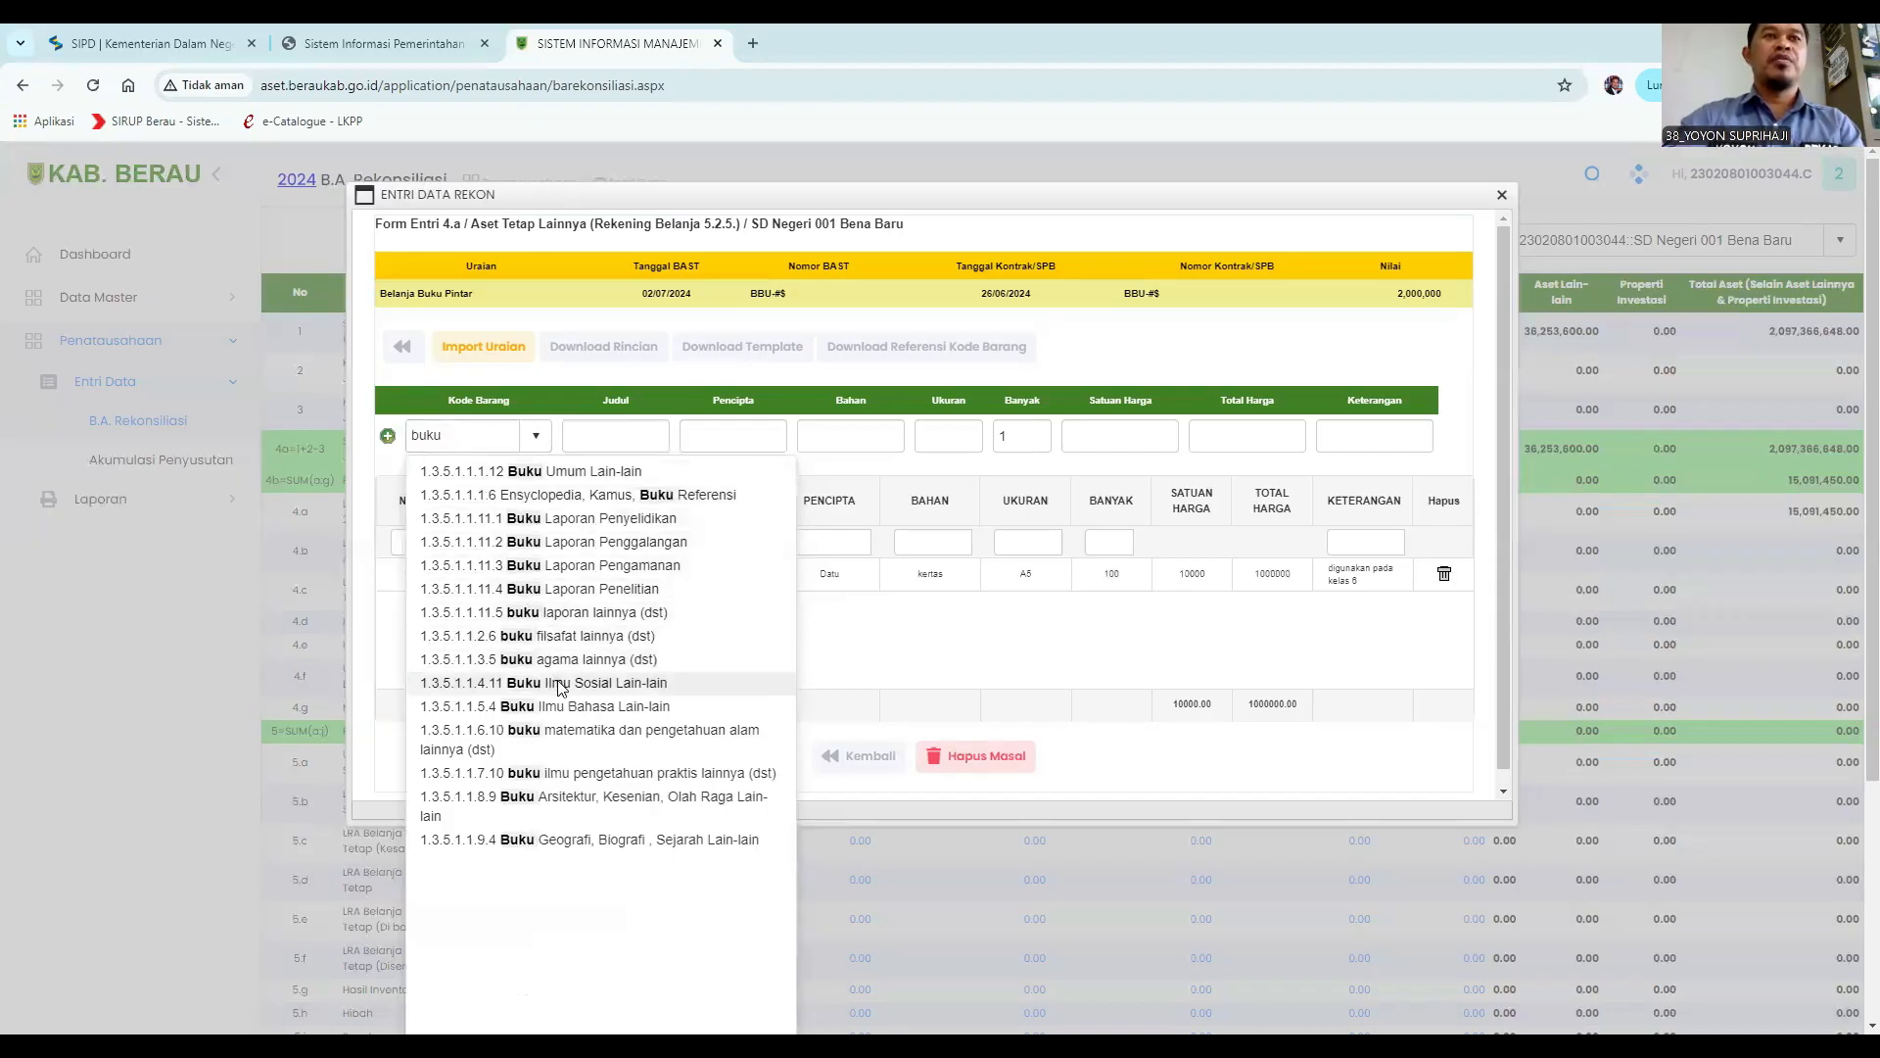
{"action": "left_click", "coordinate": [568, 737]}
Enter the Judul "matika pintar" and the author's name as Pencipta.
{"action": "left_click", "coordinate": [596, 438]}
{"action": "type", "text": "matika pintar"}
{"action": "left_click", "coordinate": [728, 431]}
{"action": "type", "text": "Eka Suganda"}
Enter the Bahan Kertas and the Ukuran A3.
{"action": "left_click", "coordinate": [857, 438]}
{"action": "type", "text": "Kertas"}
{"action": "left_click", "coordinate": [963, 435]}
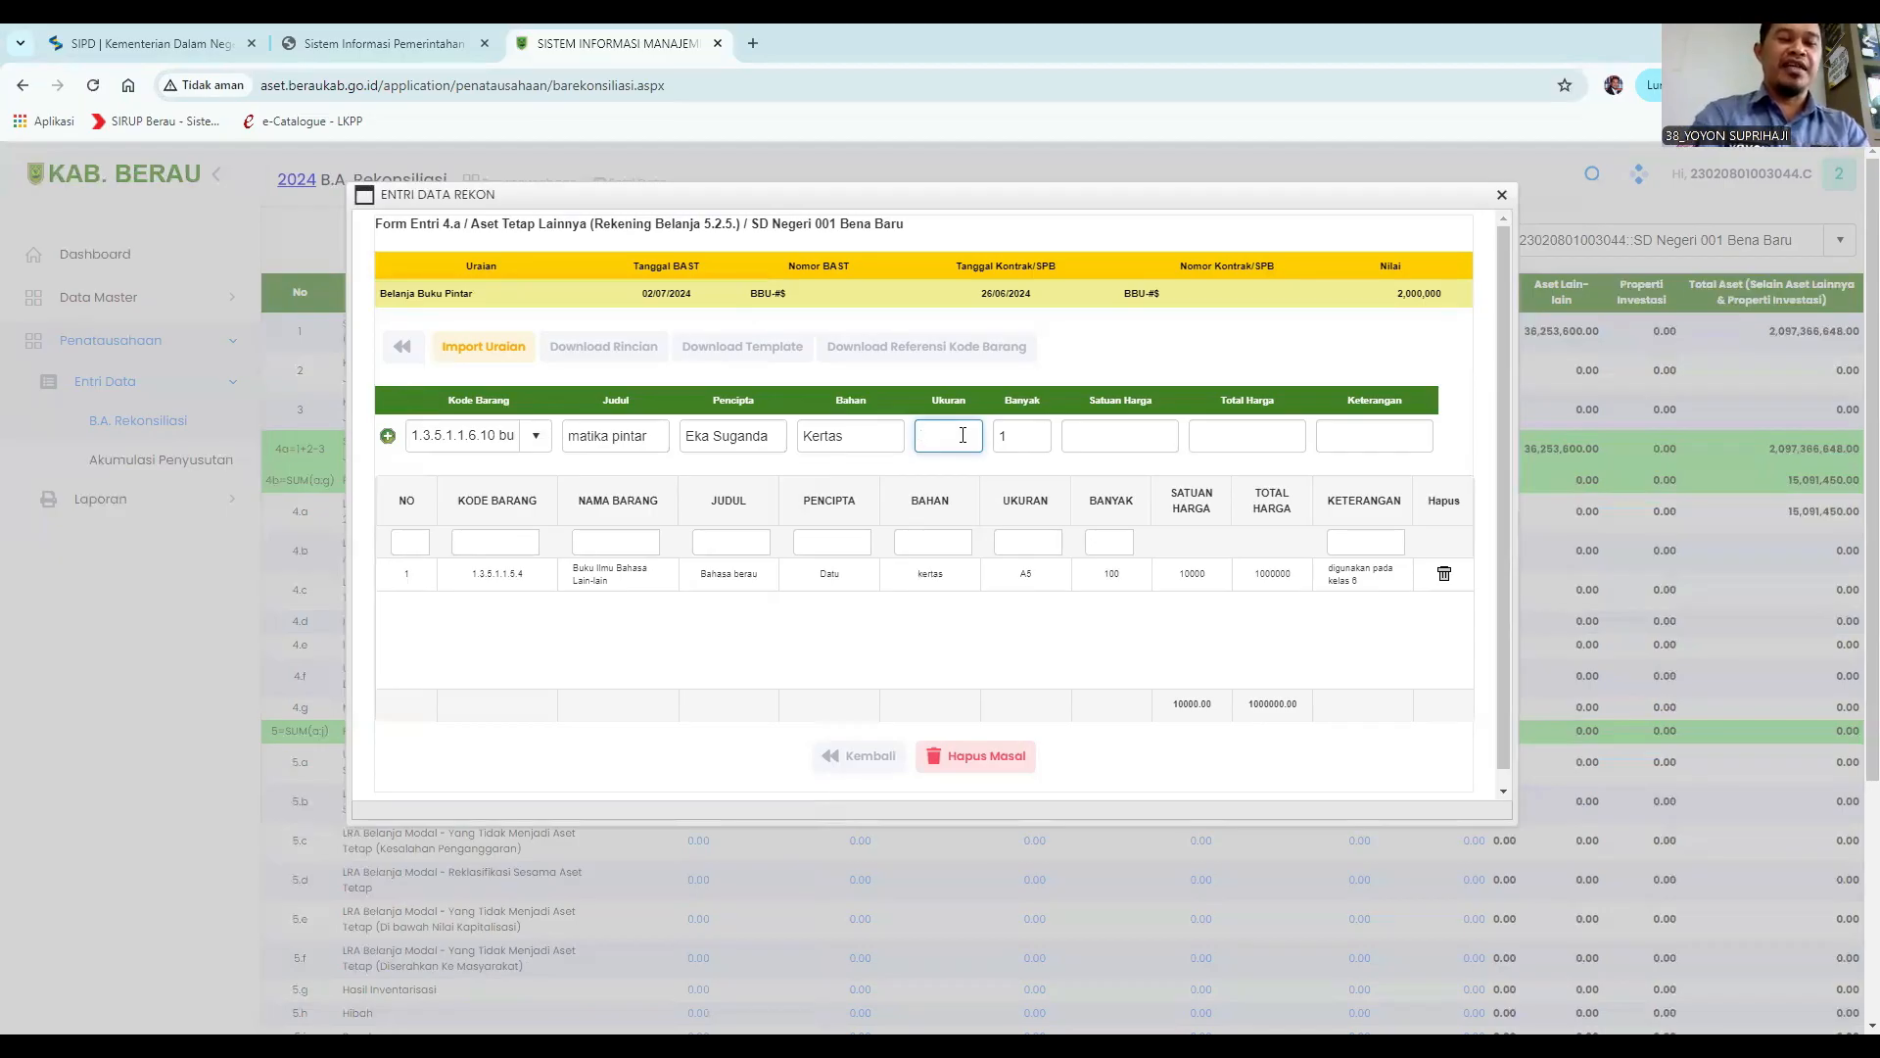
Set the quantity to 100 and the unit price to 10000.
{"action": "left_click", "coordinate": [1028, 438]}
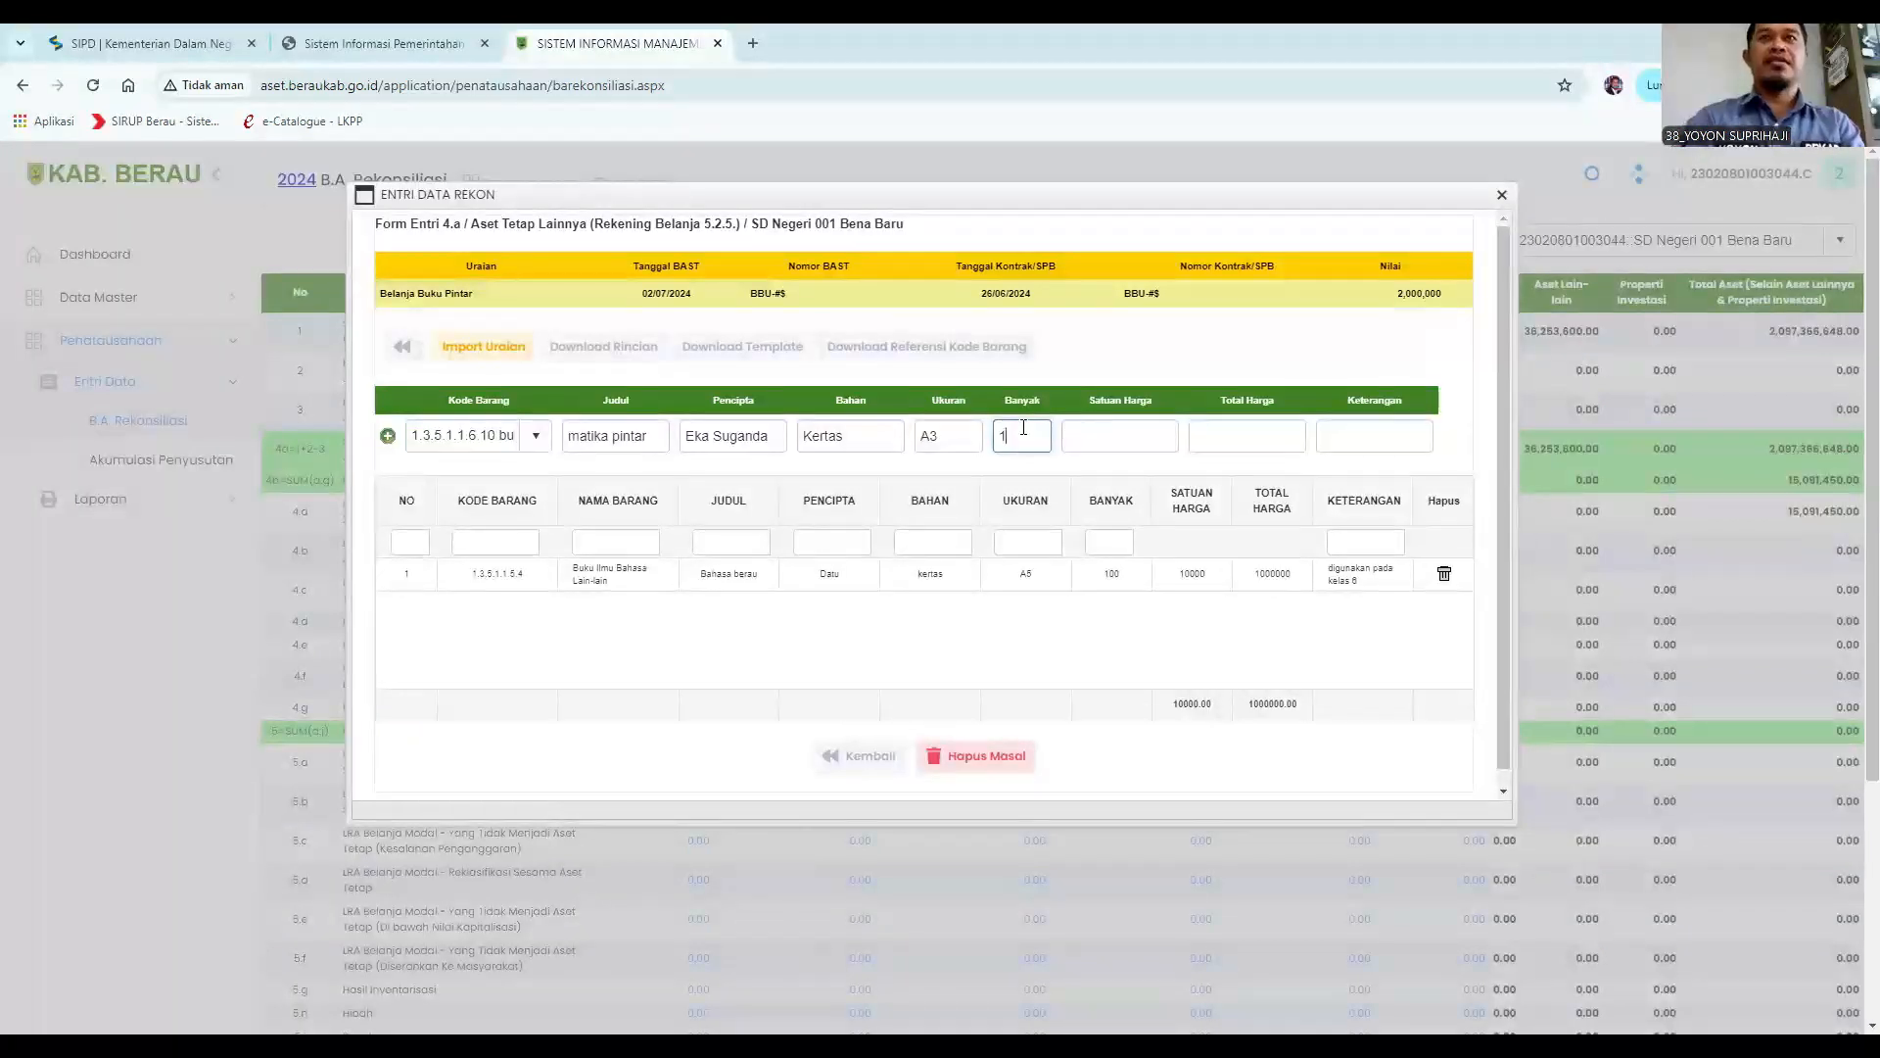
{"action": "left_click", "coordinate": [1133, 446]}
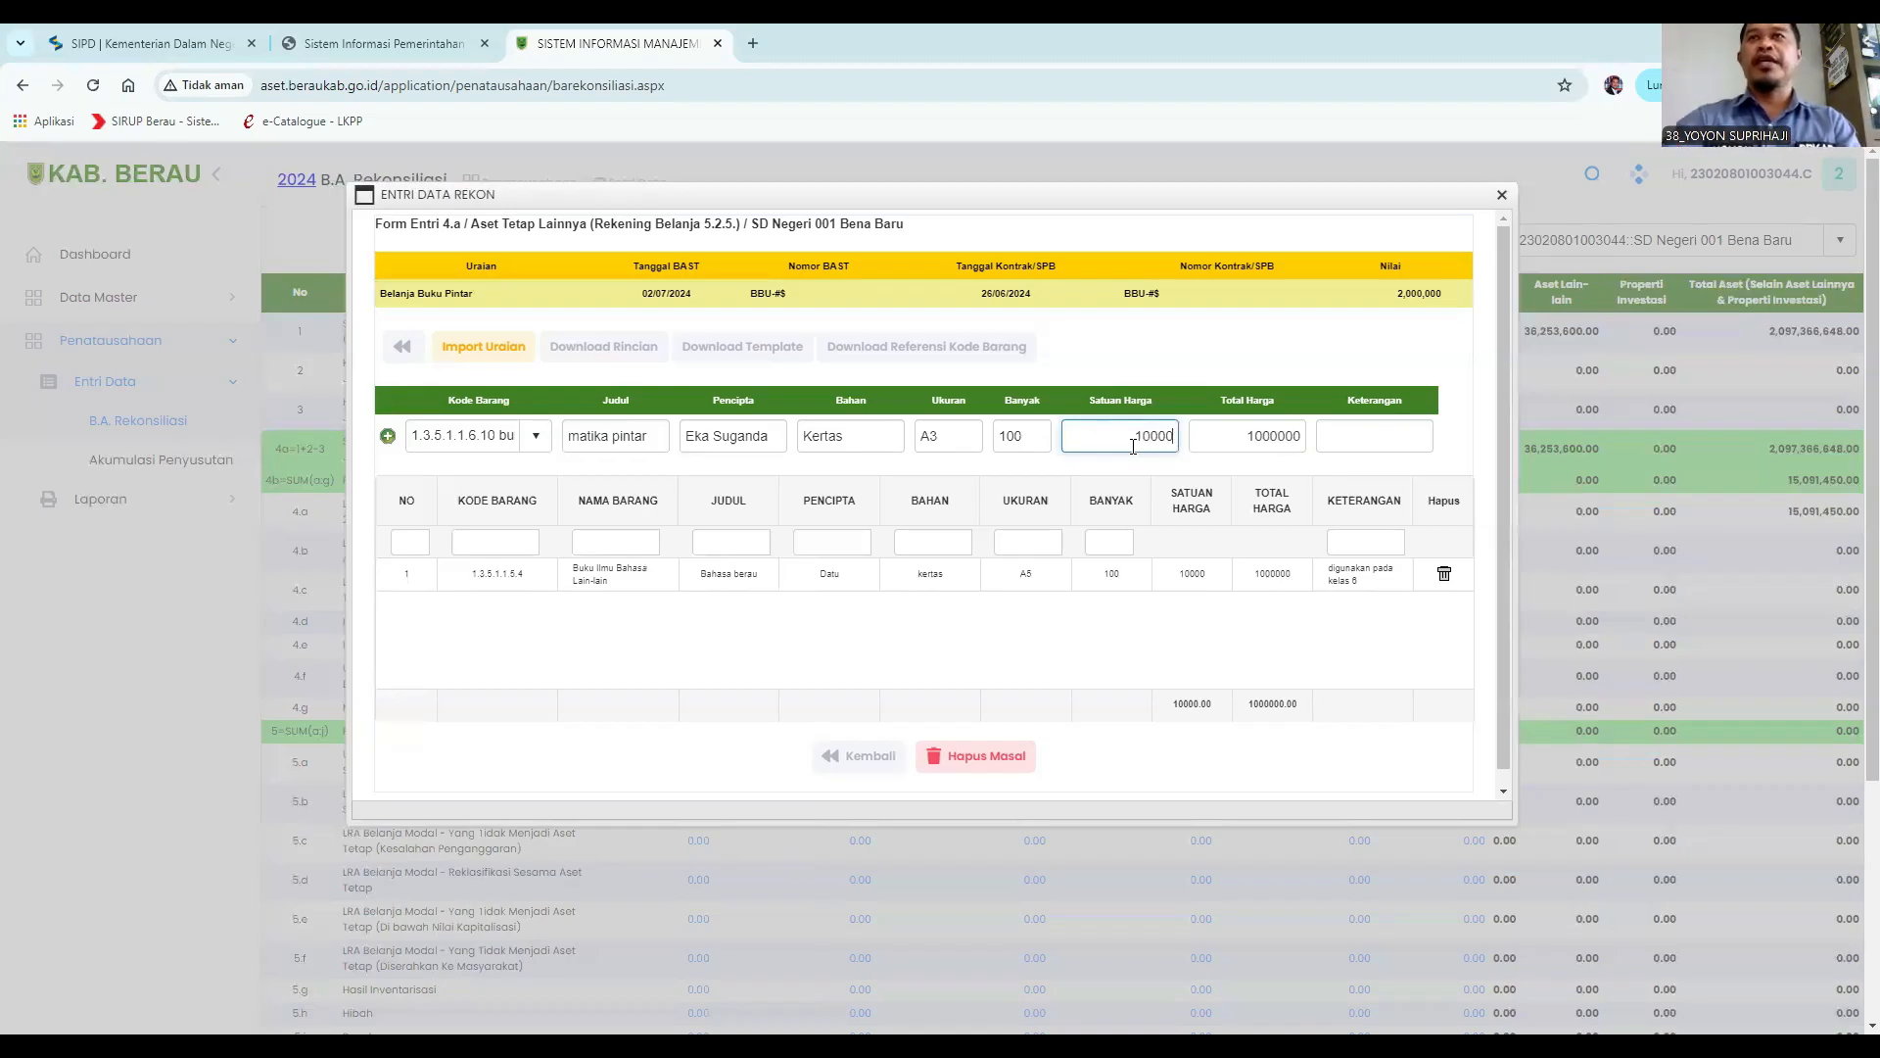
Enter the remark "digunakan pada kelas 4" and add the second book item to the list.
{"action": "left_click", "coordinate": [1382, 437]}
{"action": "type", "text": "digun"}
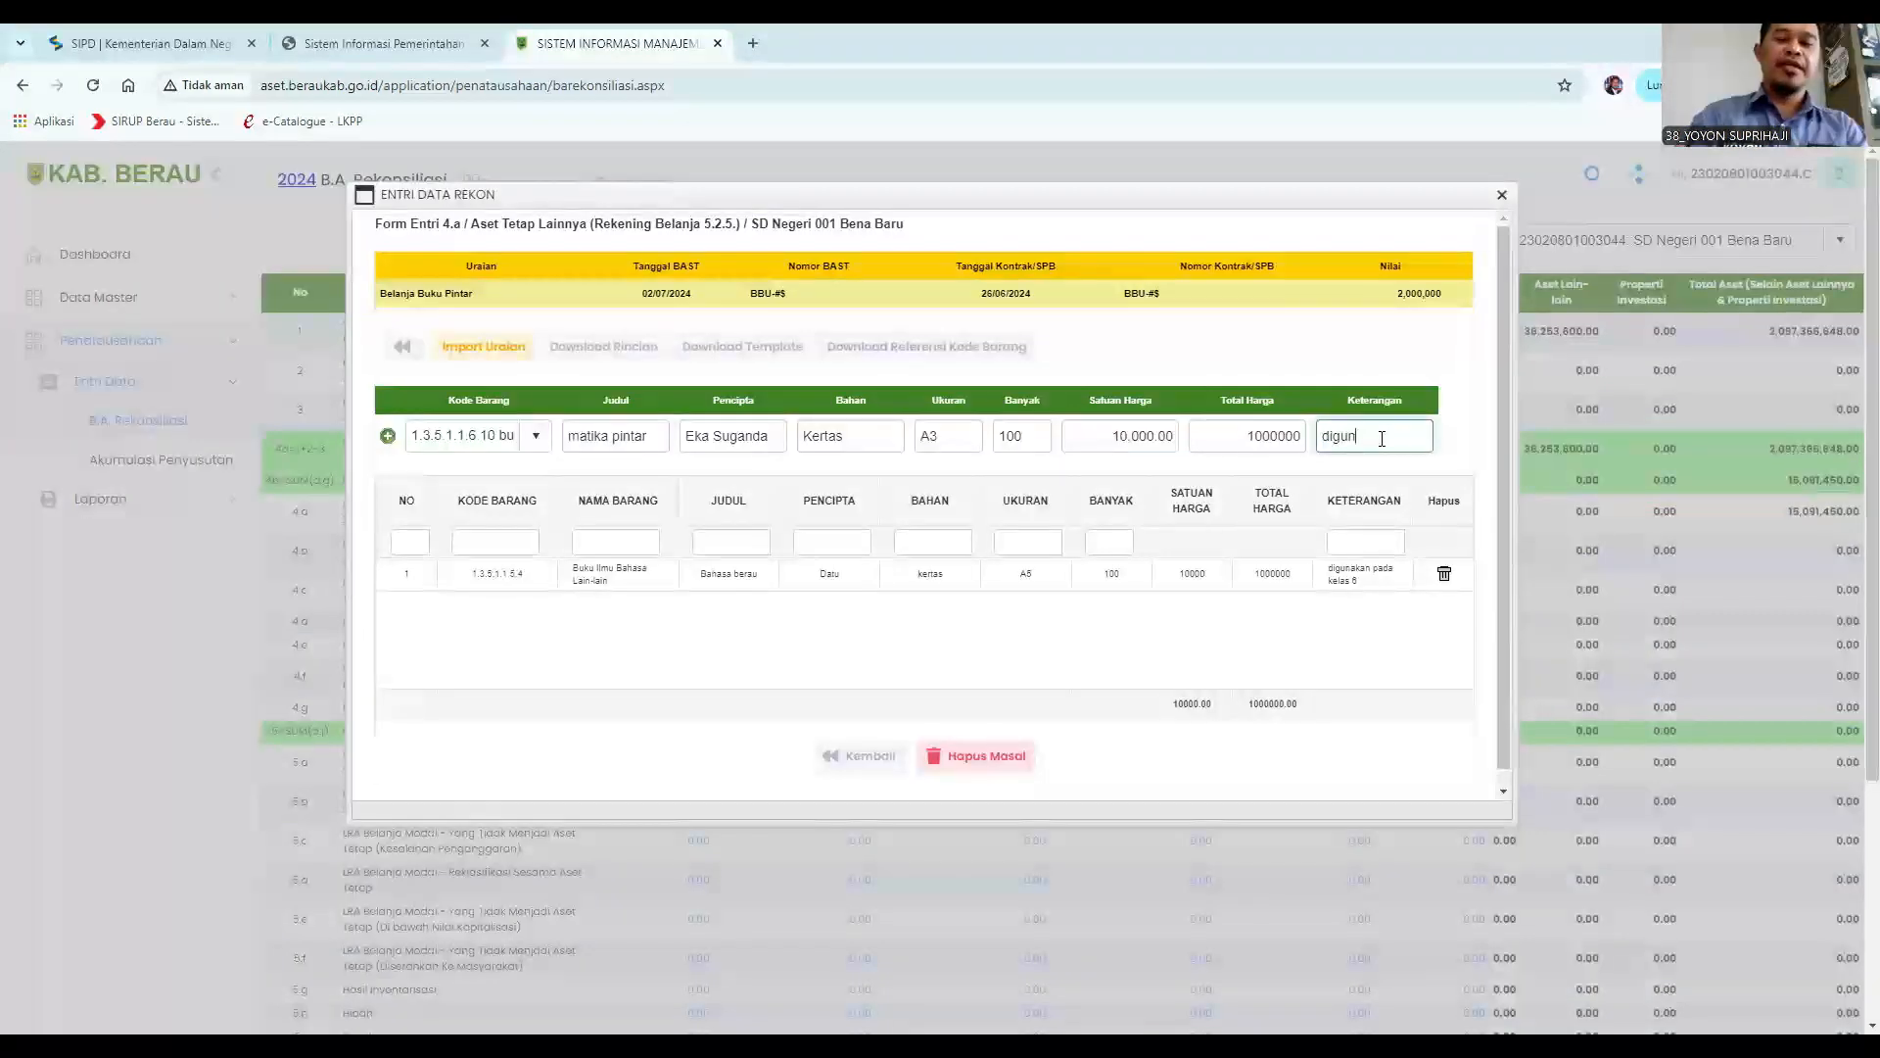
{"action": "type", "text": "akan pada kelas 4"}
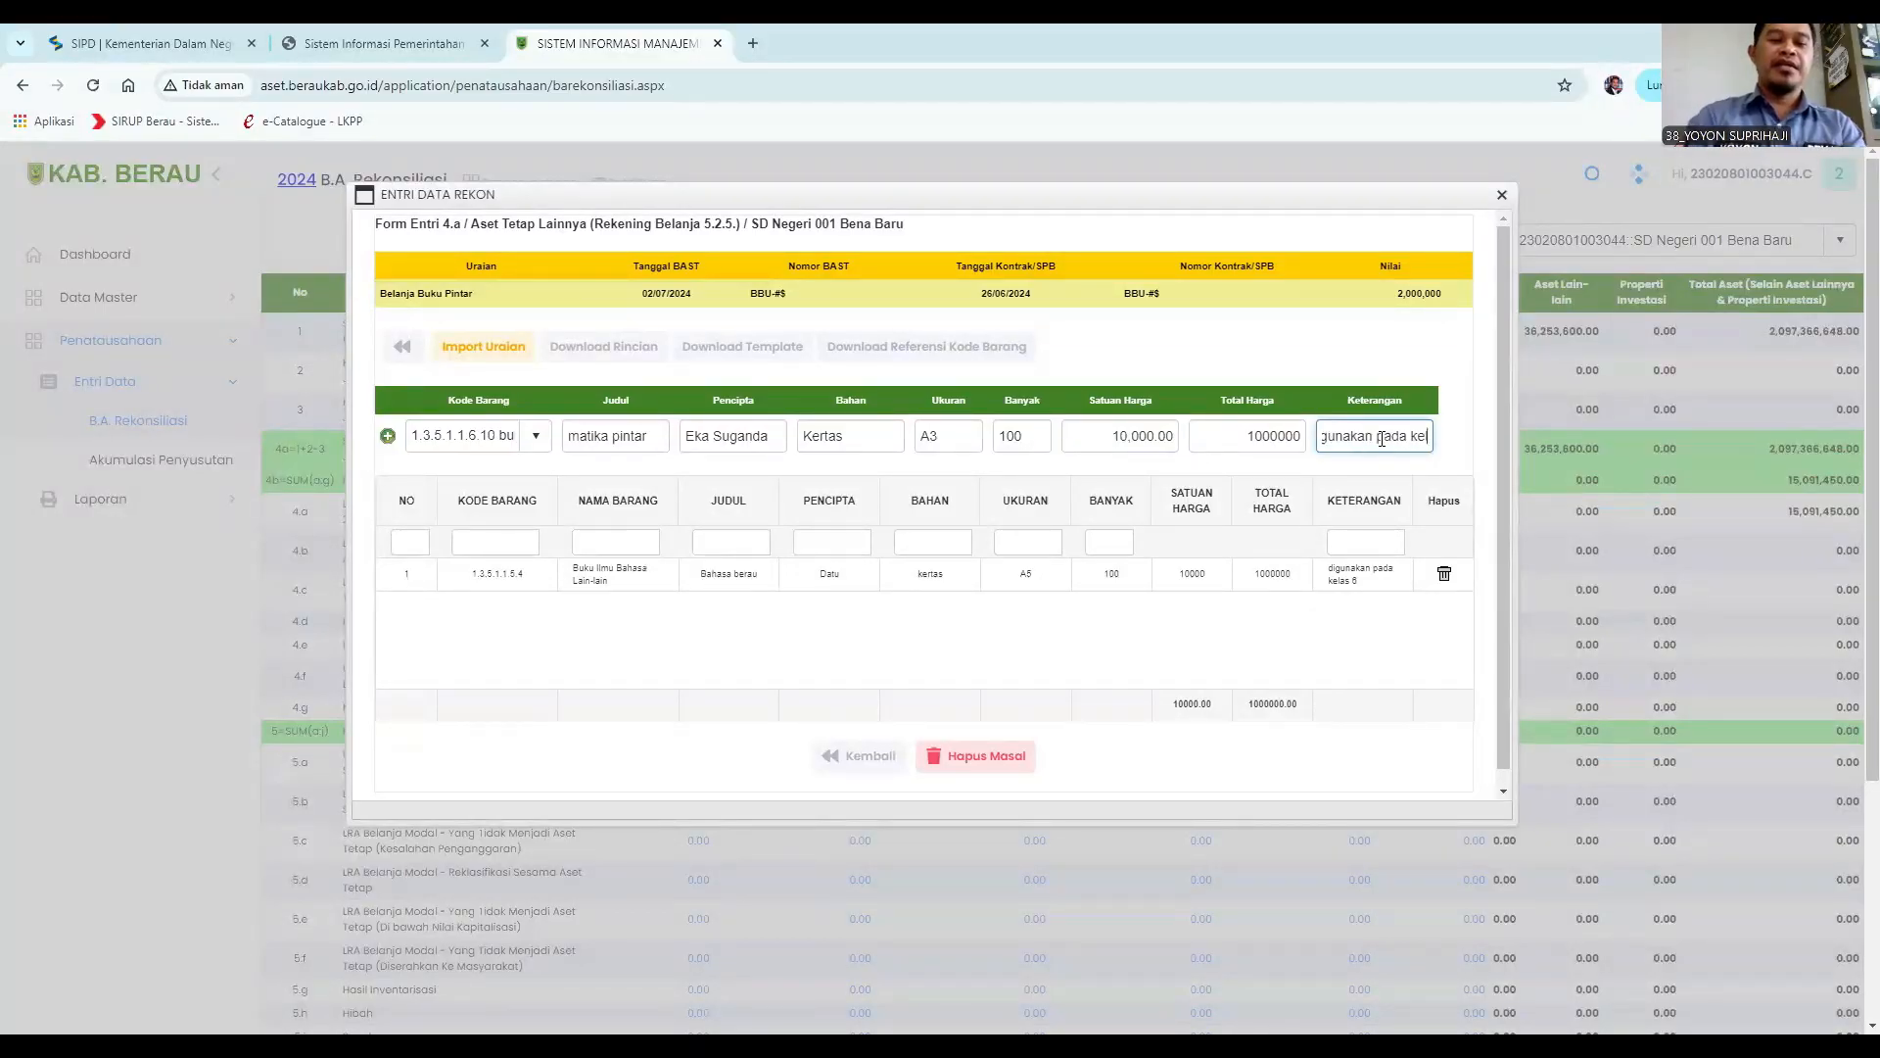
{"action": "left_click", "coordinate": [388, 437]}
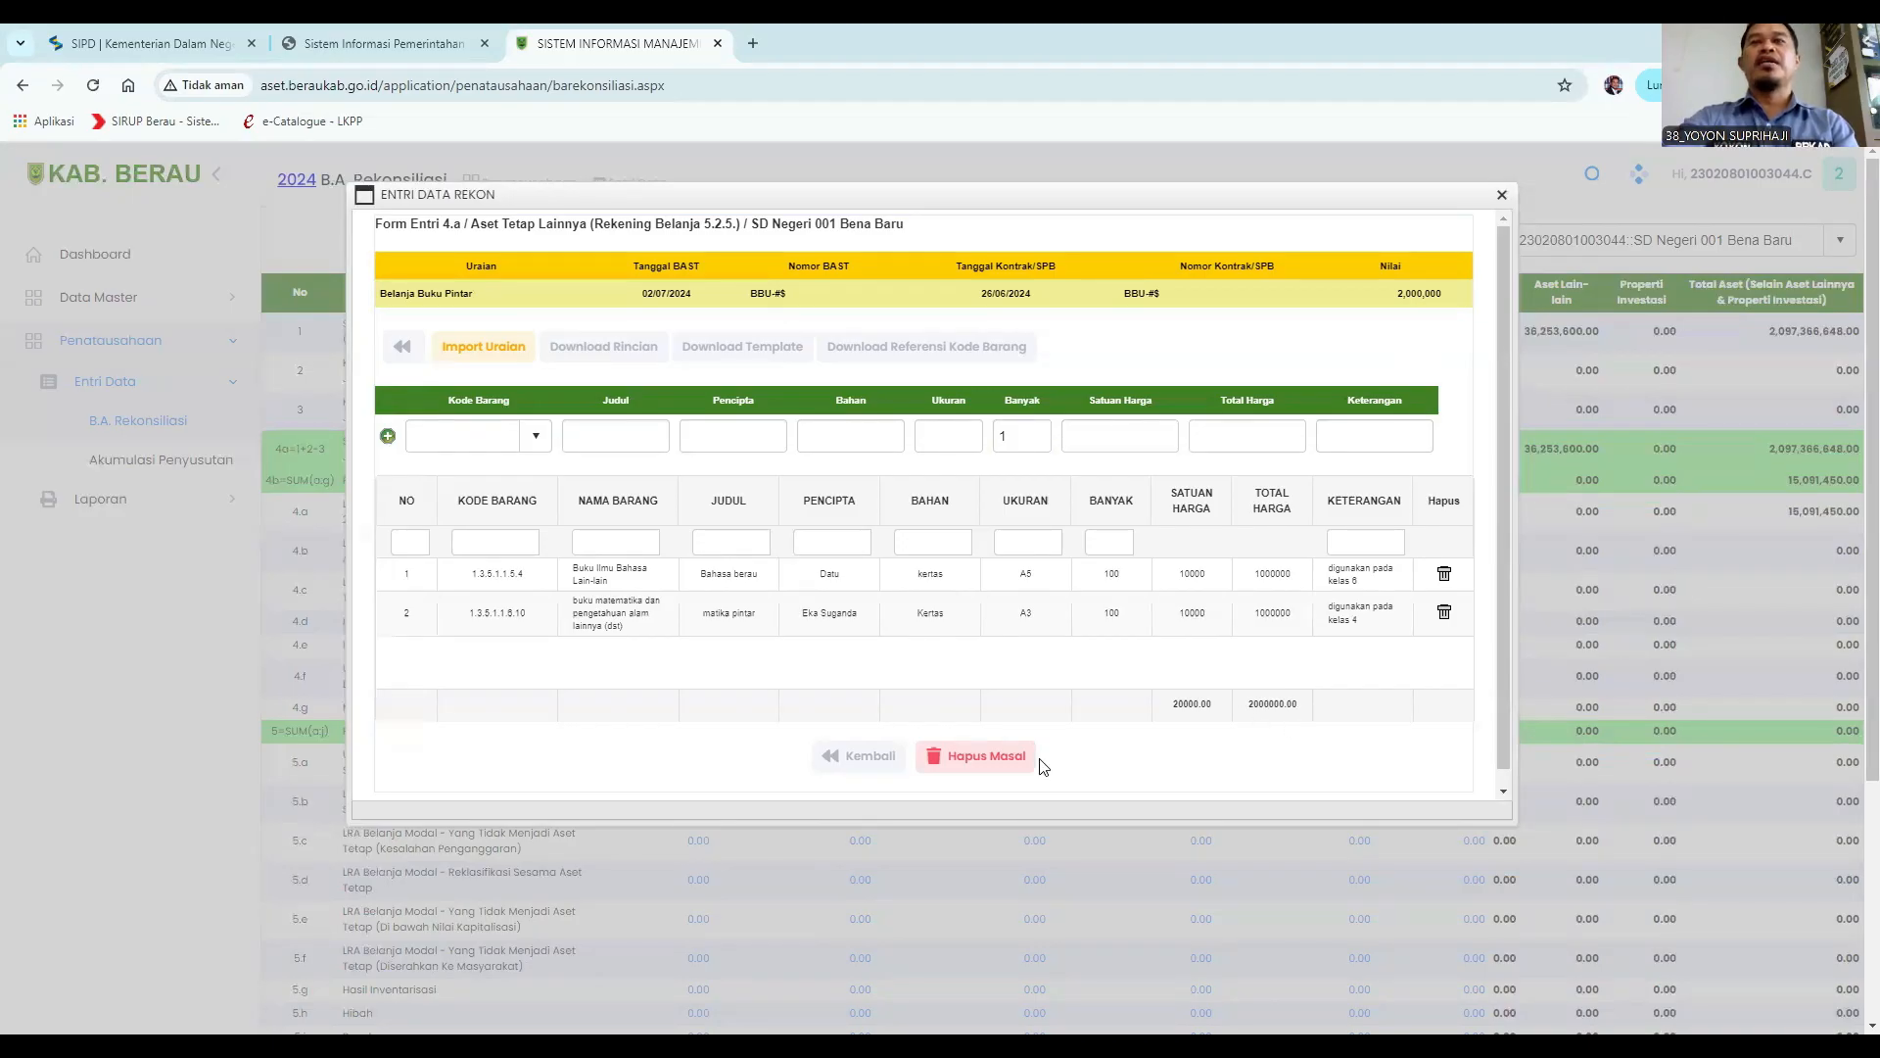
Return from the item details to the rekon list and close the entry dialog.
{"action": "left_click", "coordinate": [864, 760]}
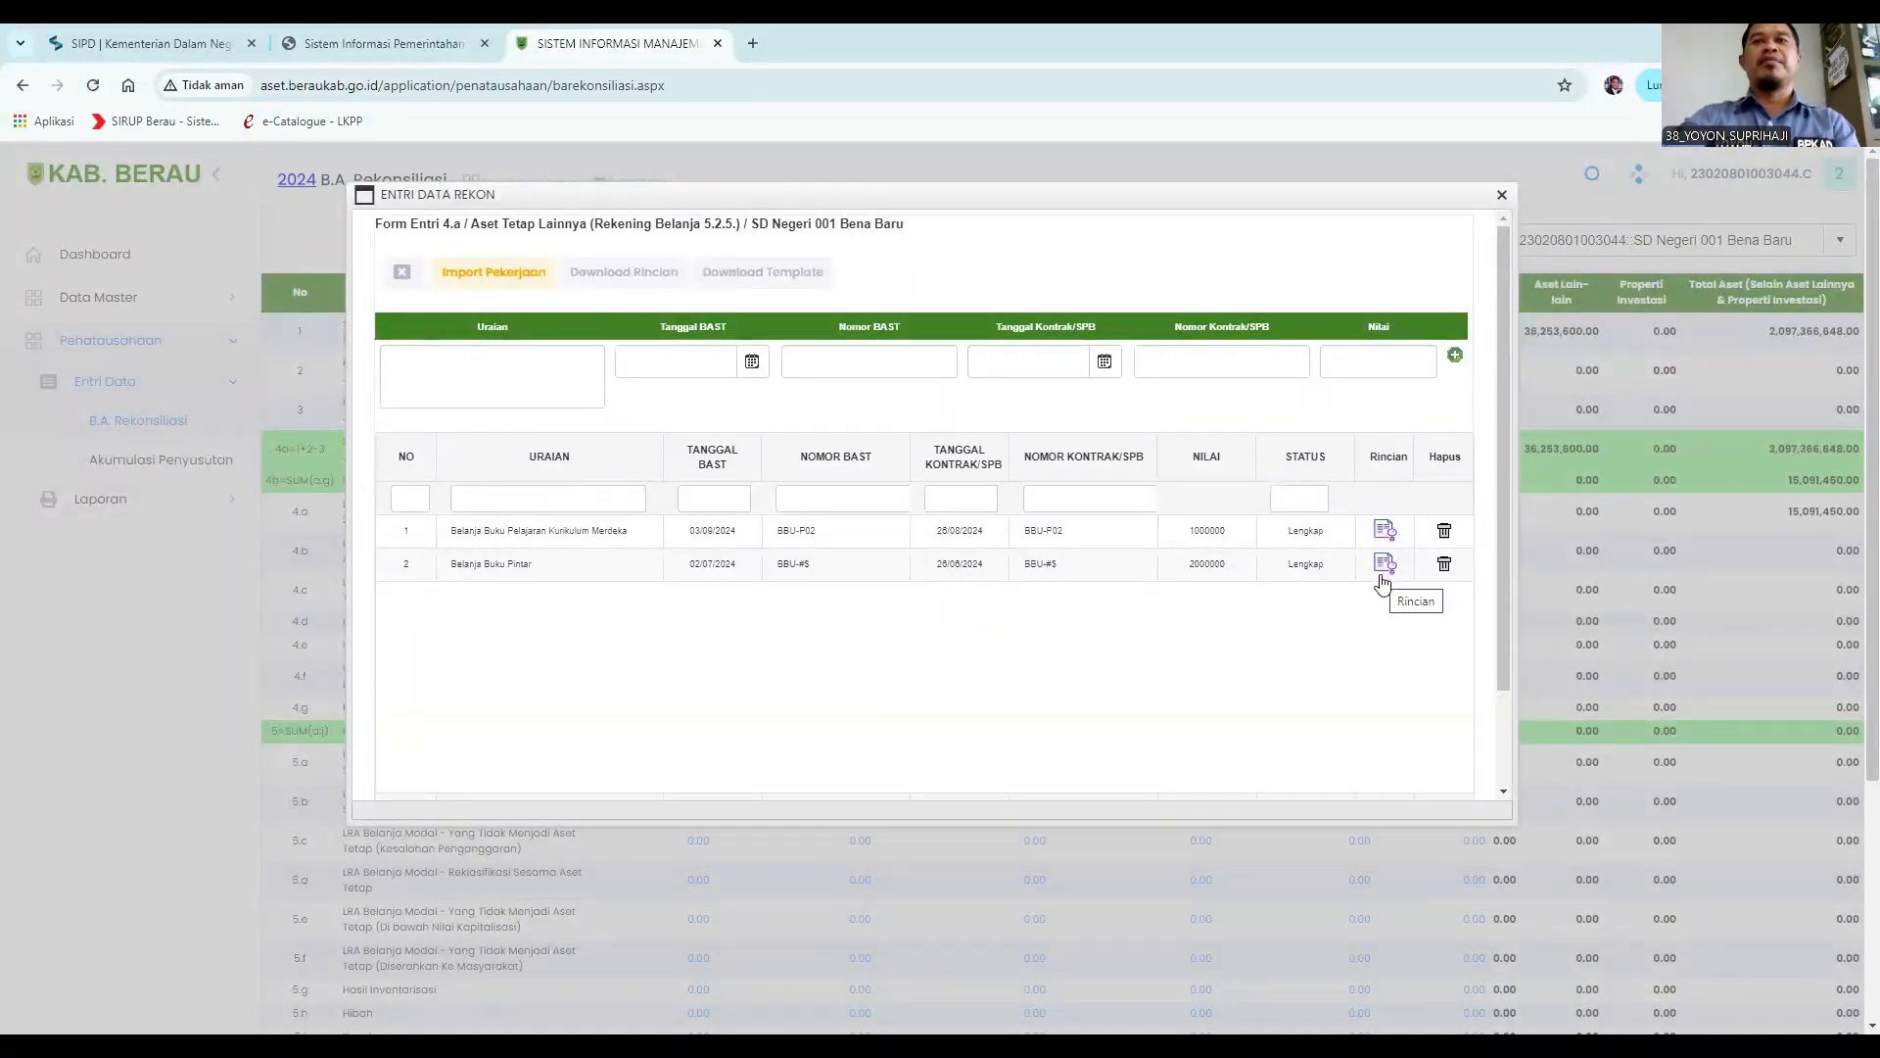
{"action": "scroll", "coordinate": [977, 725], "scroll_direction": "down", "scroll_amount": 2}
{"action": "left_click", "coordinate": [864, 745]}
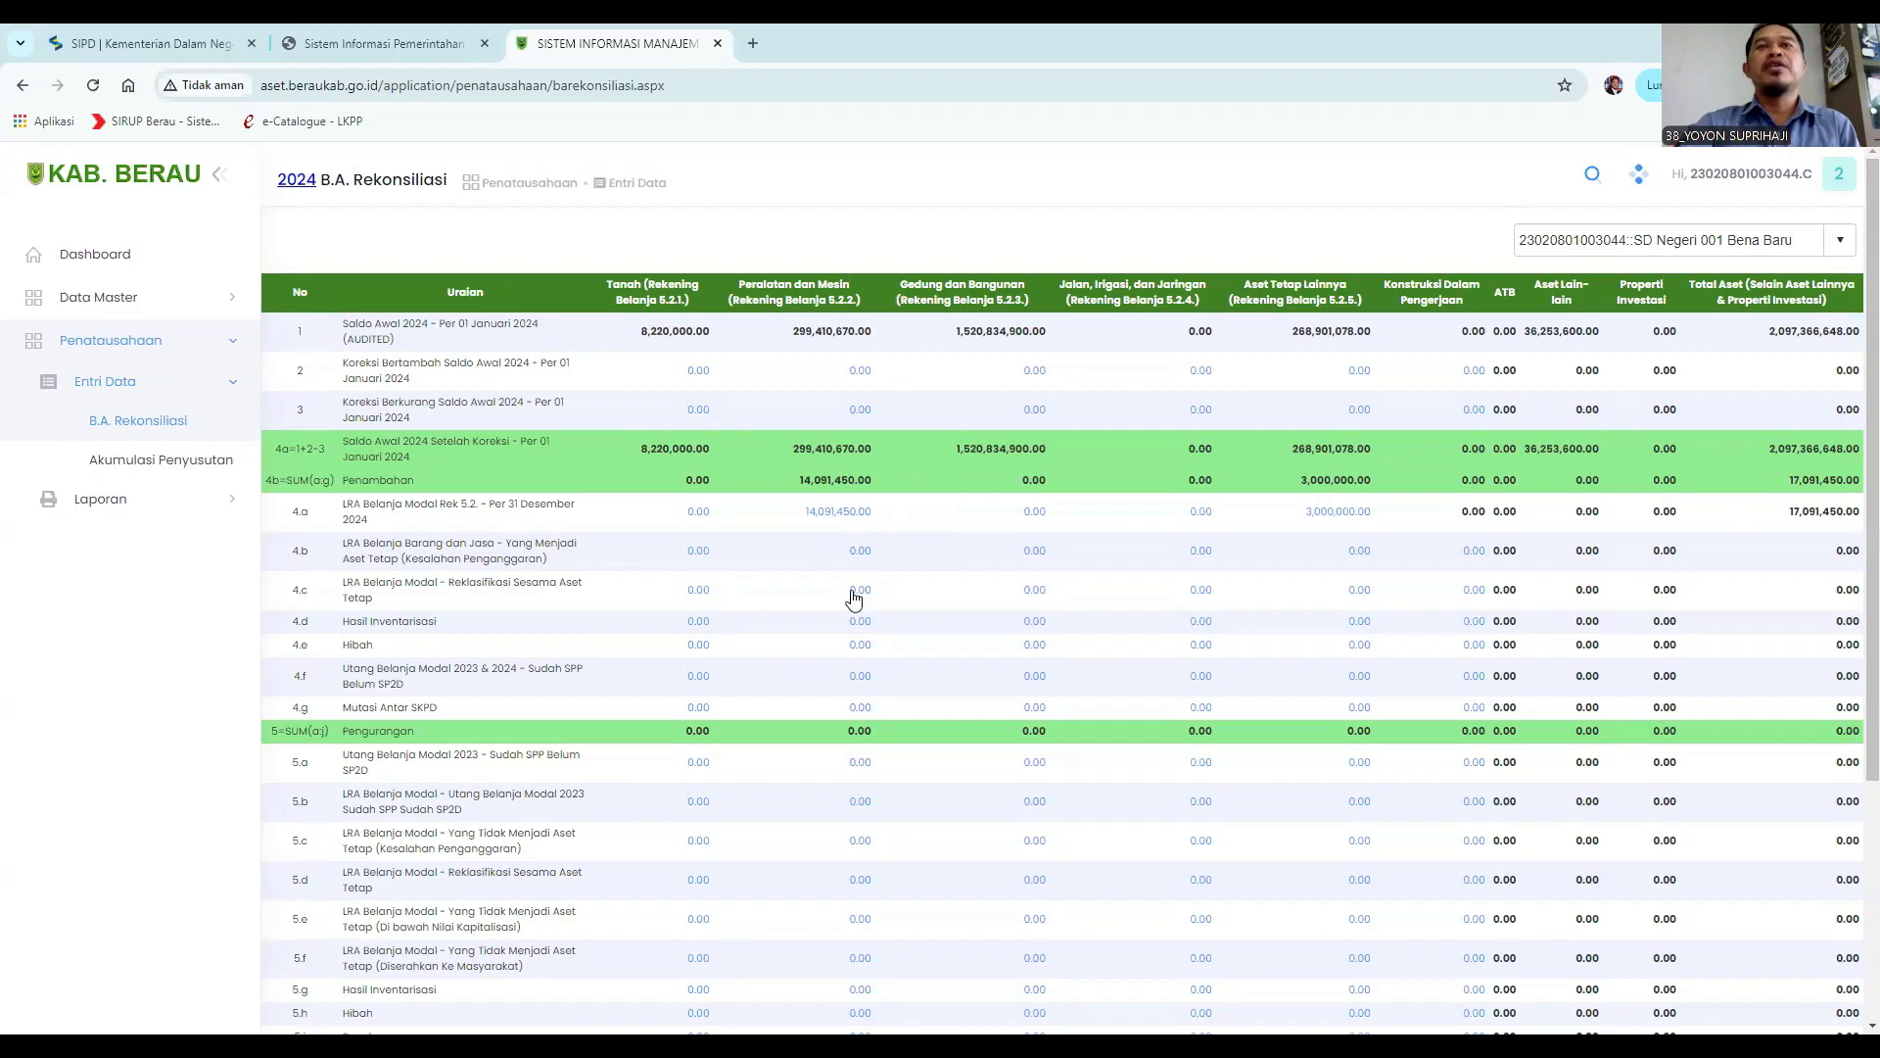
Open the 5.d Peralatan dan Mesin reclassification entry and set the Tanggal to 01/08/2024.
{"action": "left_click", "coordinate": [863, 507]}
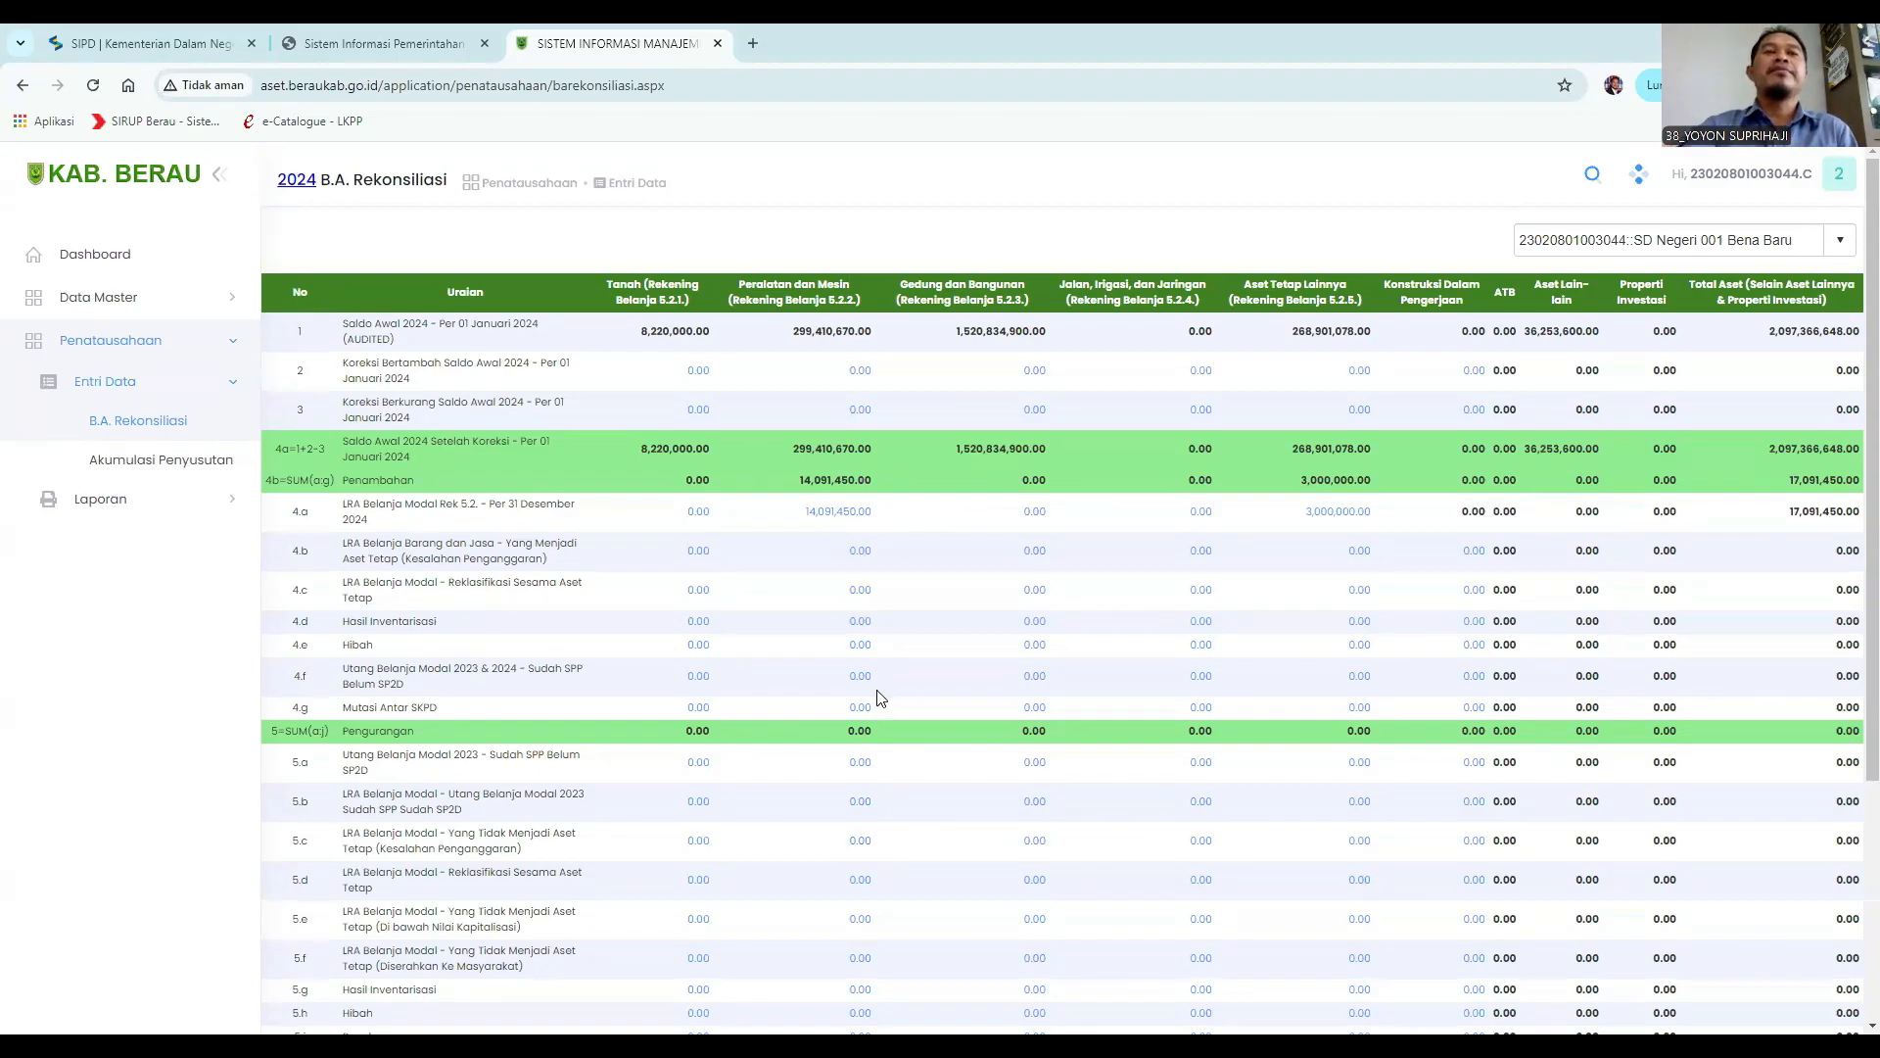
{"action": "scroll", "coordinate": [876, 697], "scroll_direction": "down", "scroll_amount": 1}
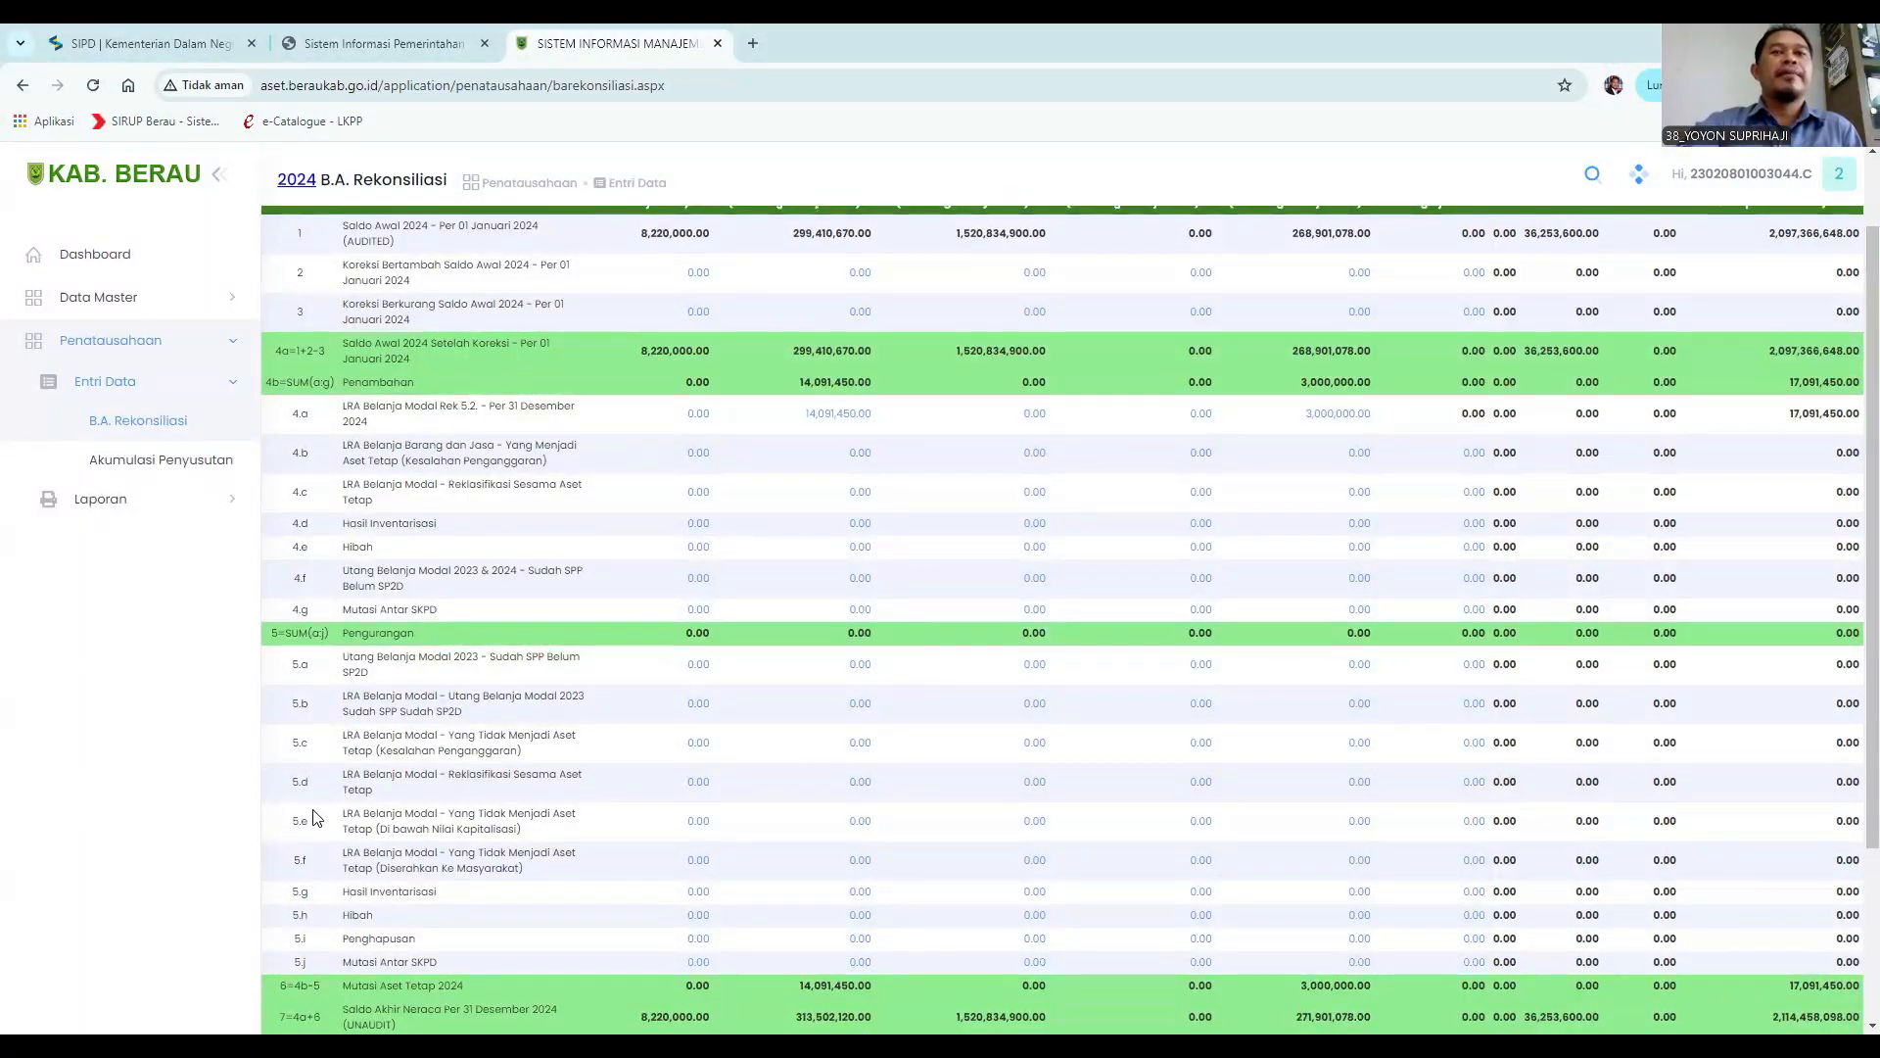
{"action": "left_click", "coordinate": [859, 788]}
{"action": "left_click", "coordinate": [517, 364]}
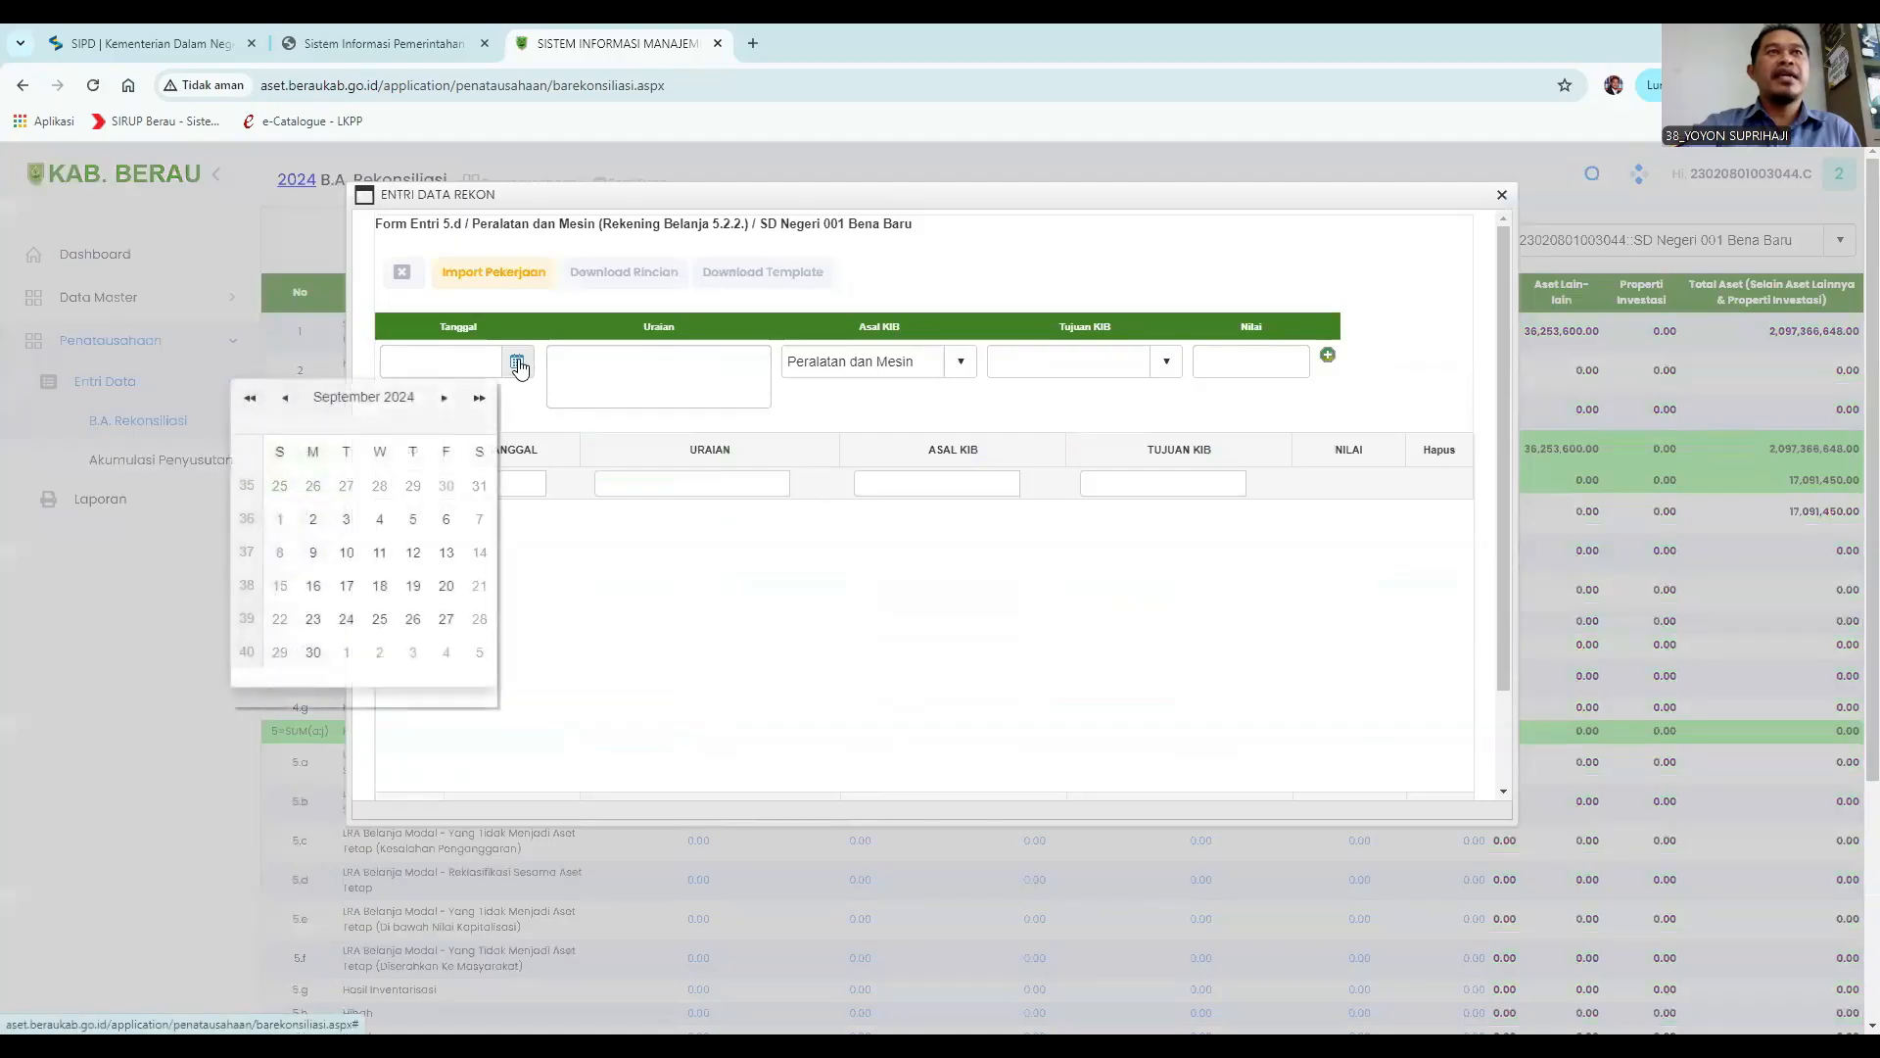
{"action": "left_click", "coordinate": [284, 399]}
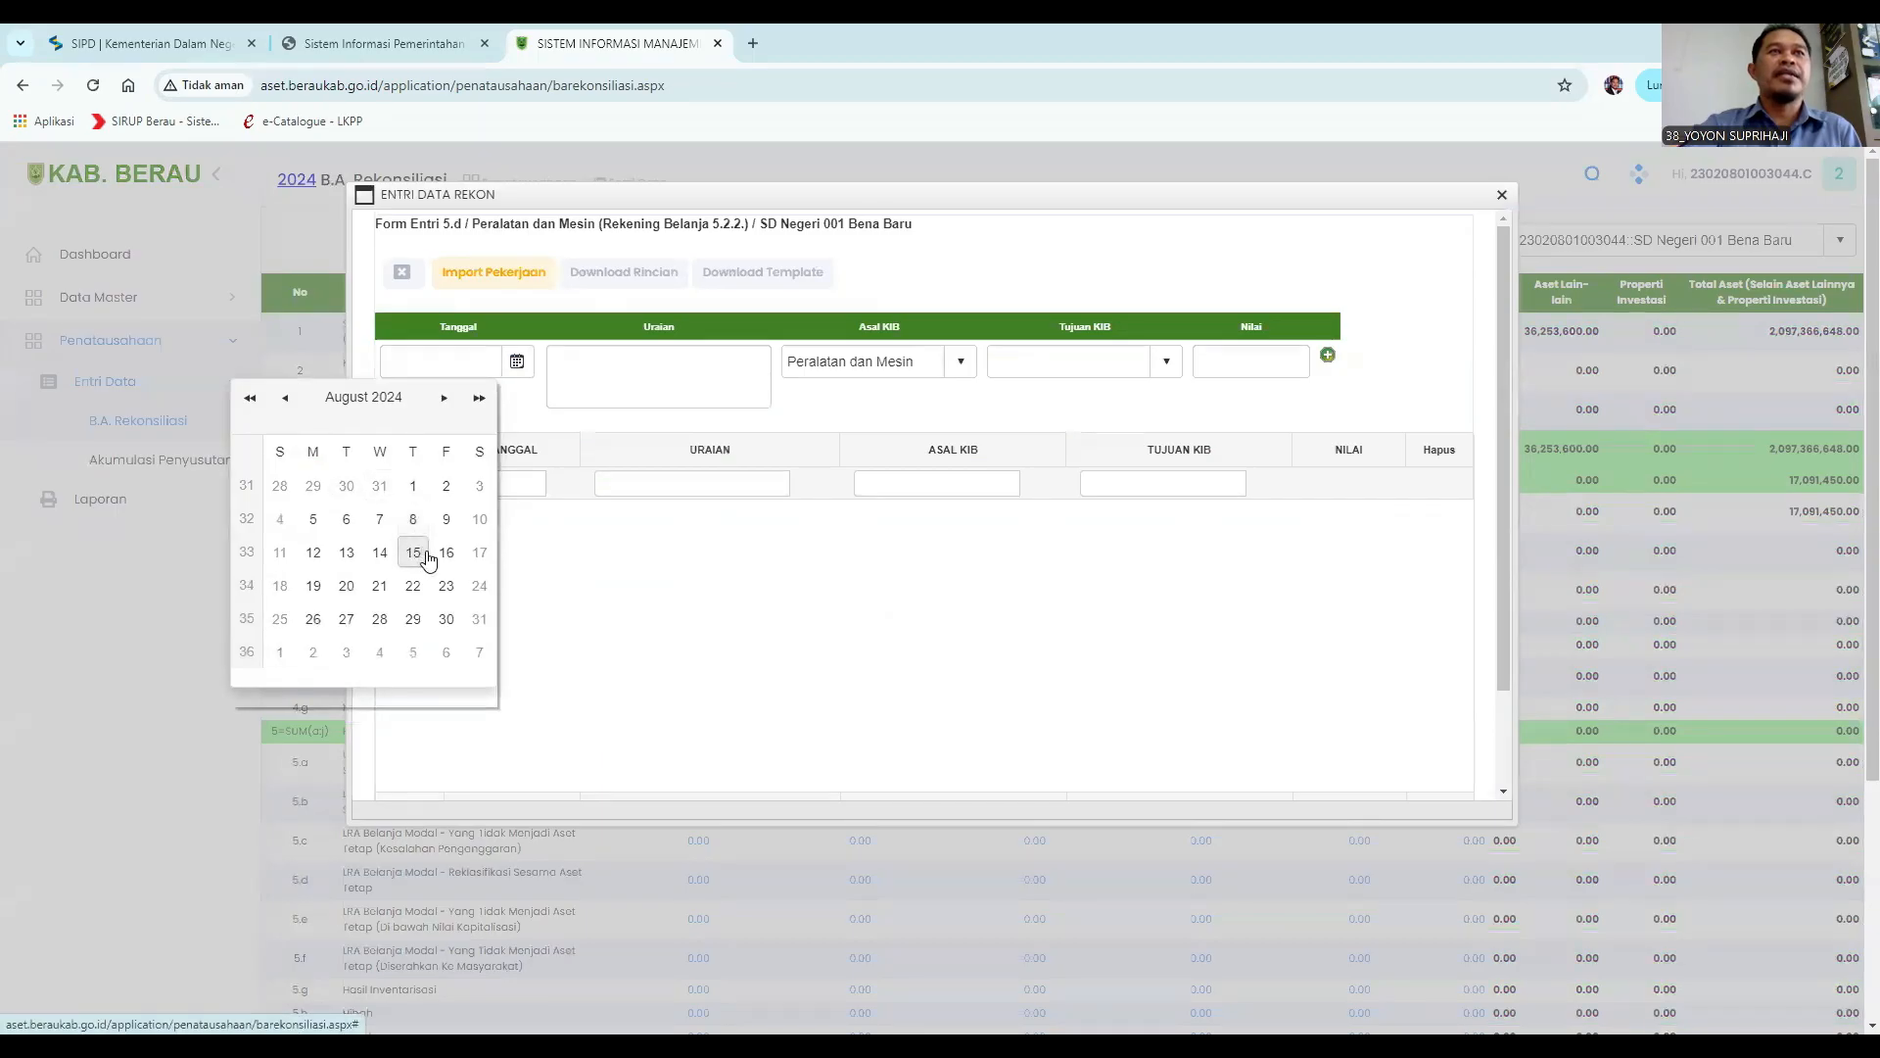
{"action": "left_click", "coordinate": [412, 486]}
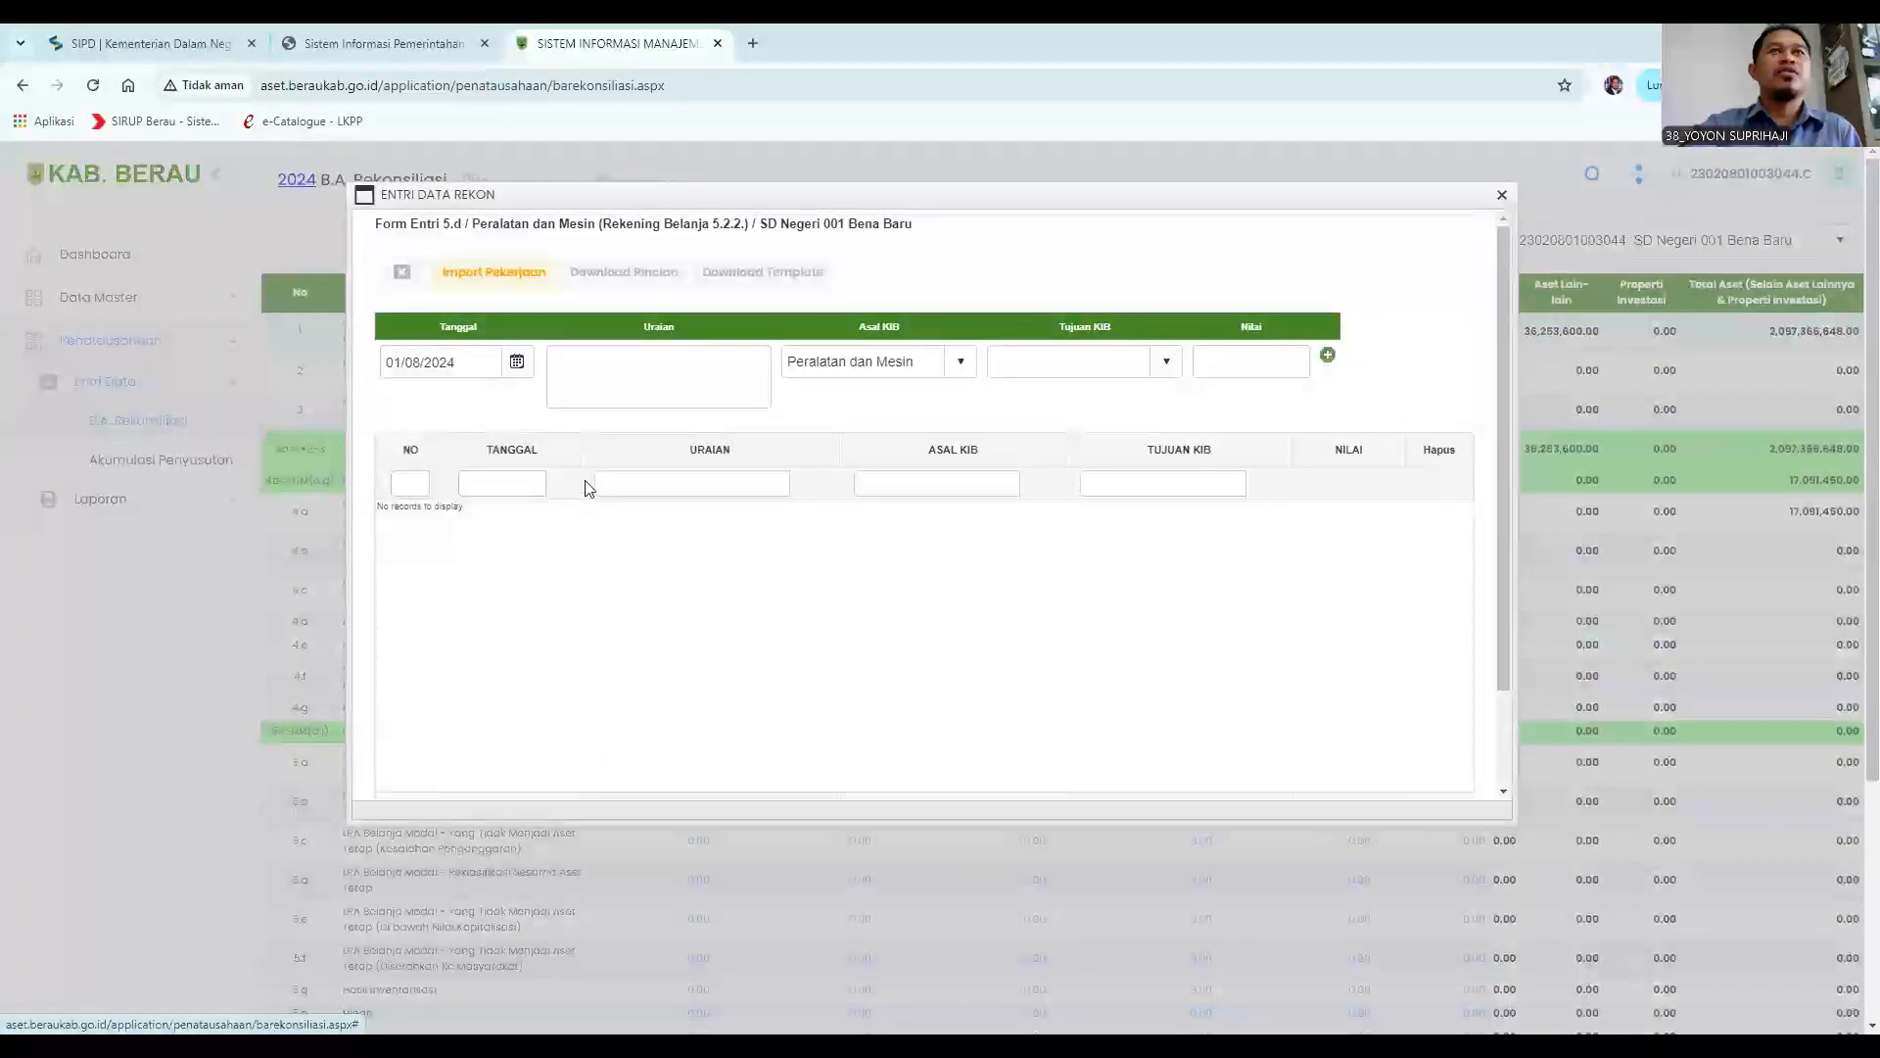
Enter the Uraian "Reklas Baju Penari 2 buah harga satuan 300.000 ke ATL".
{"action": "left_click", "coordinate": [592, 368]}
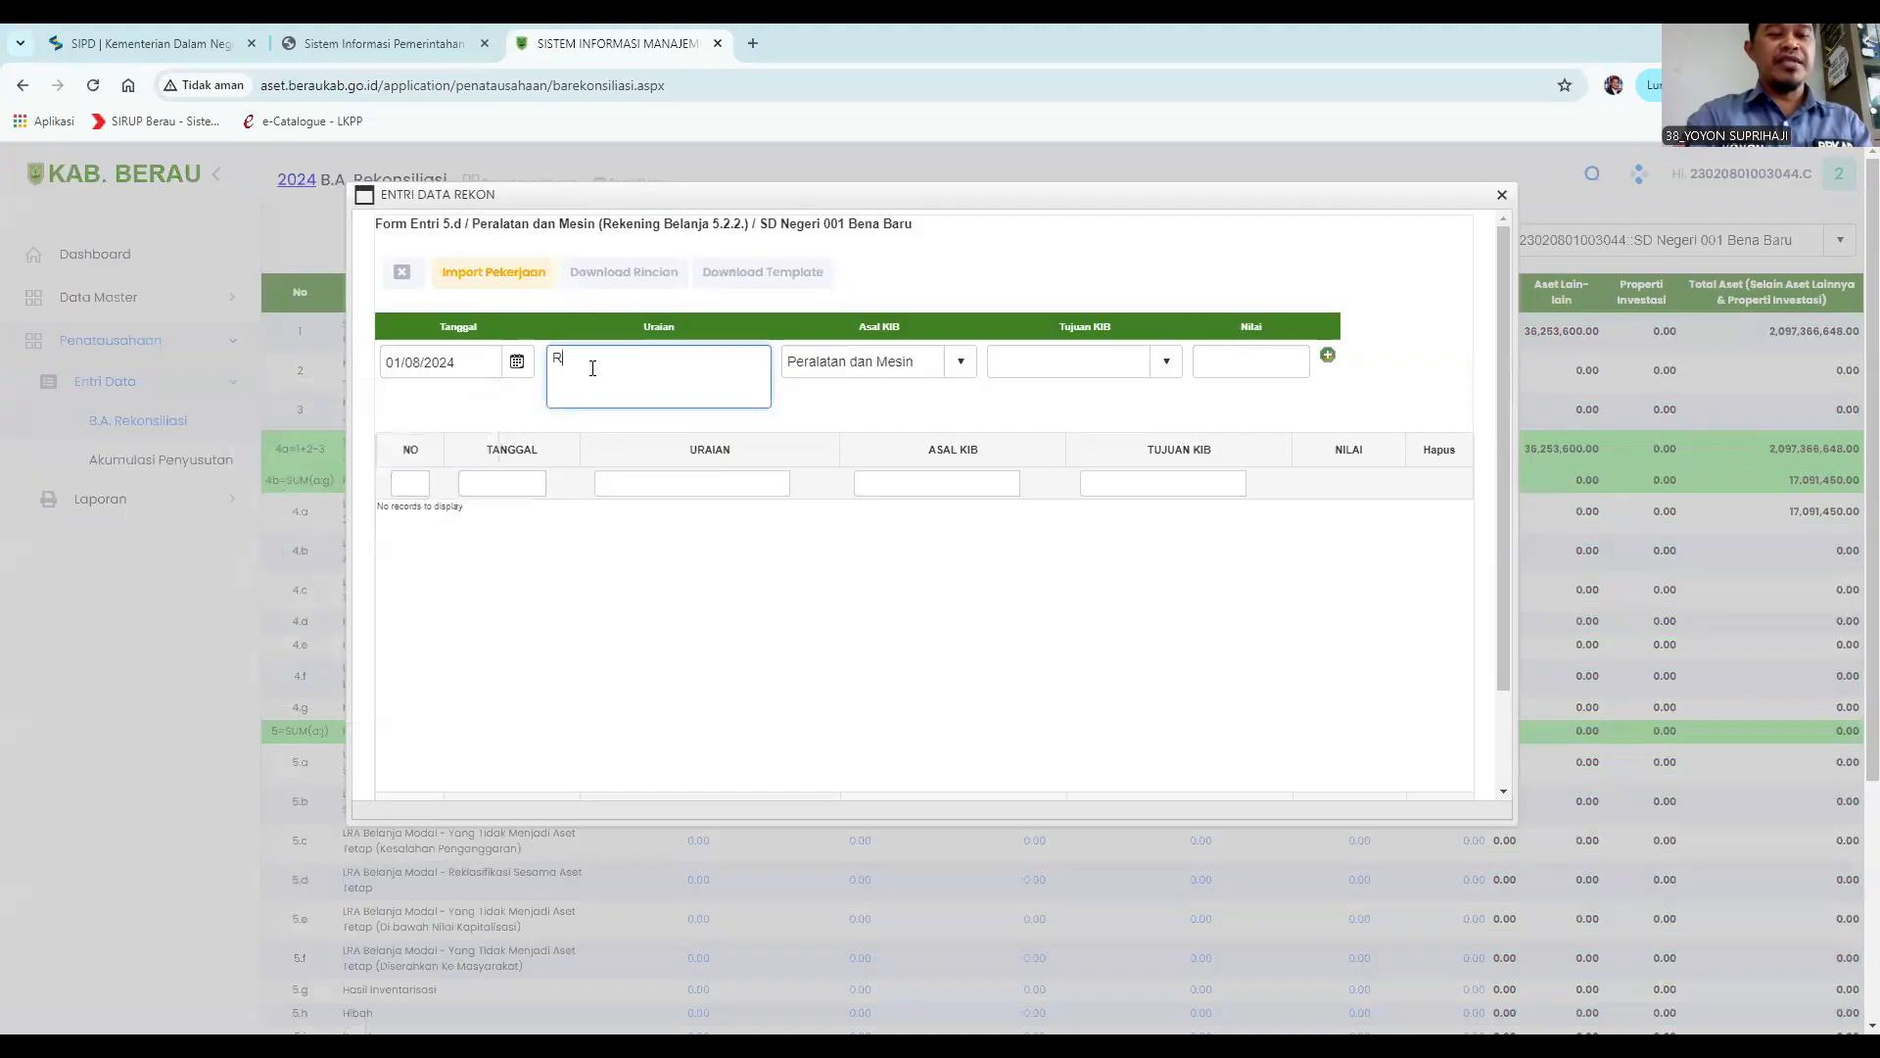
{"action": "type", "text": "Reklas Baju "}
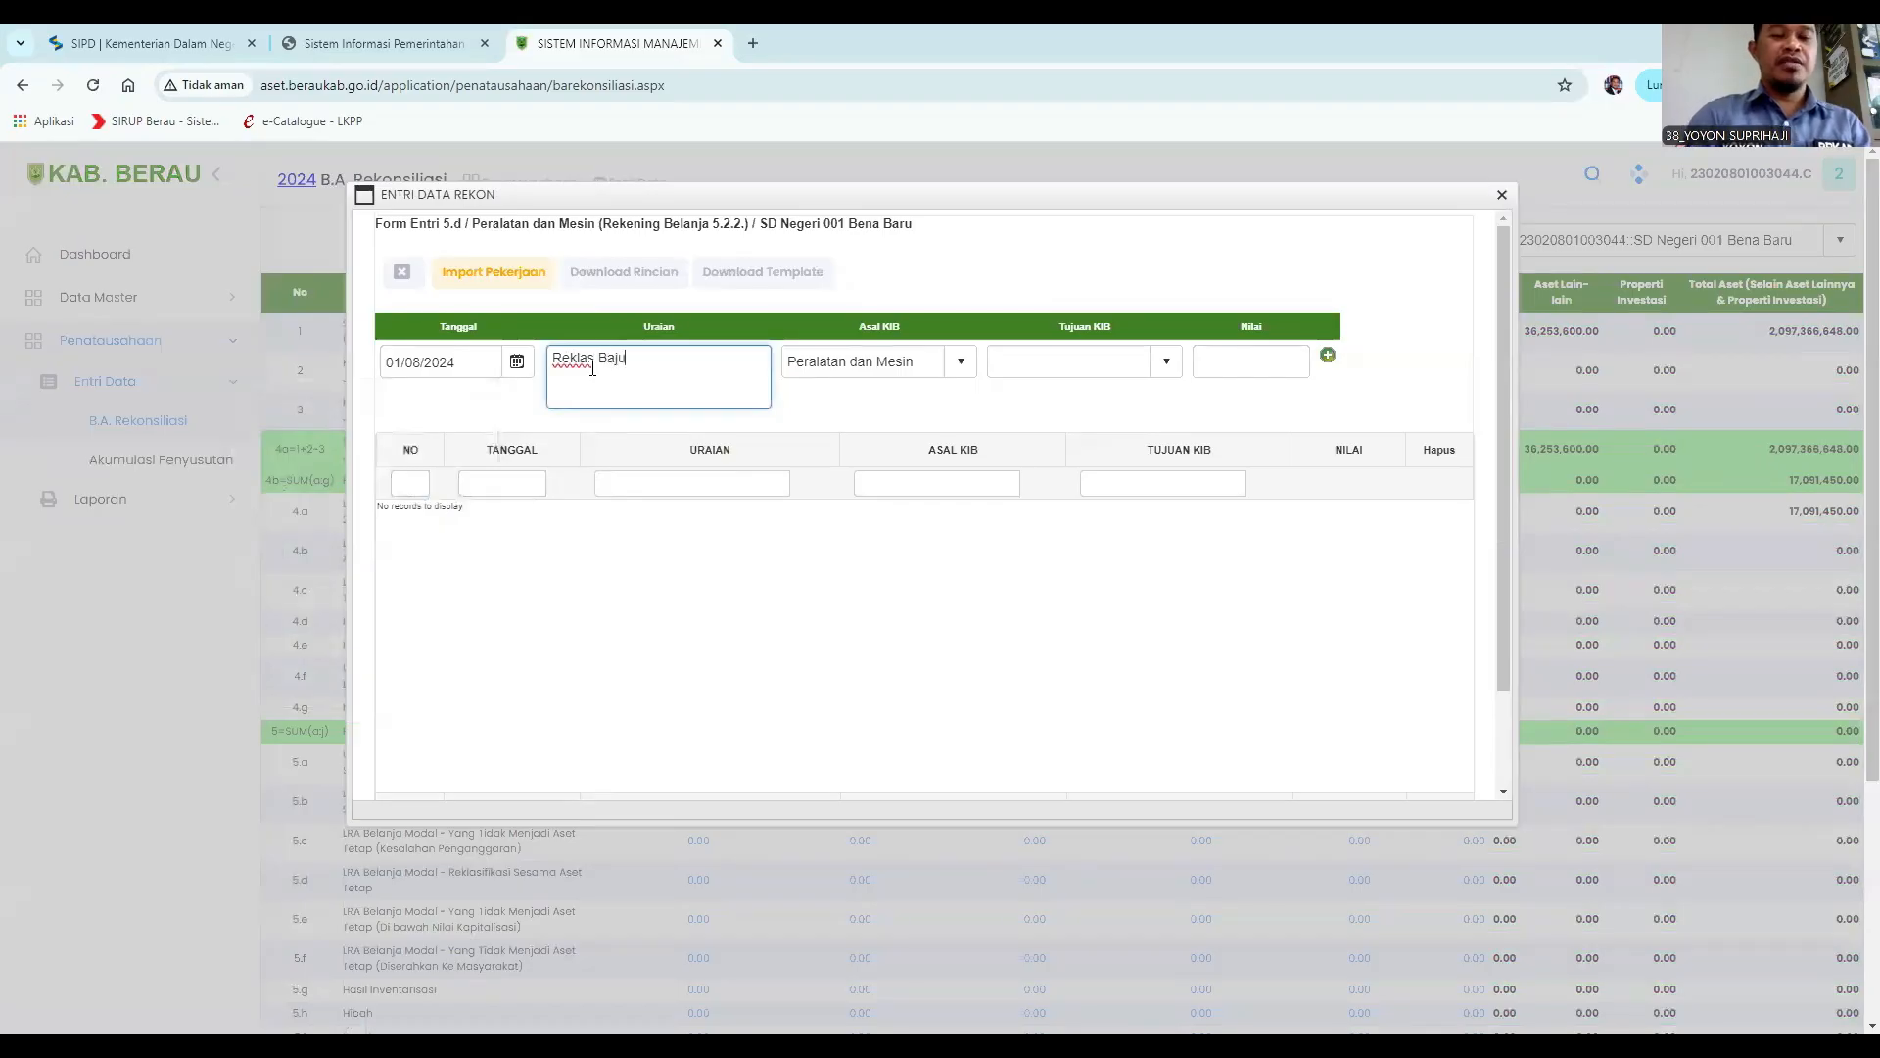
{"action": "type", "text": "Penari"}
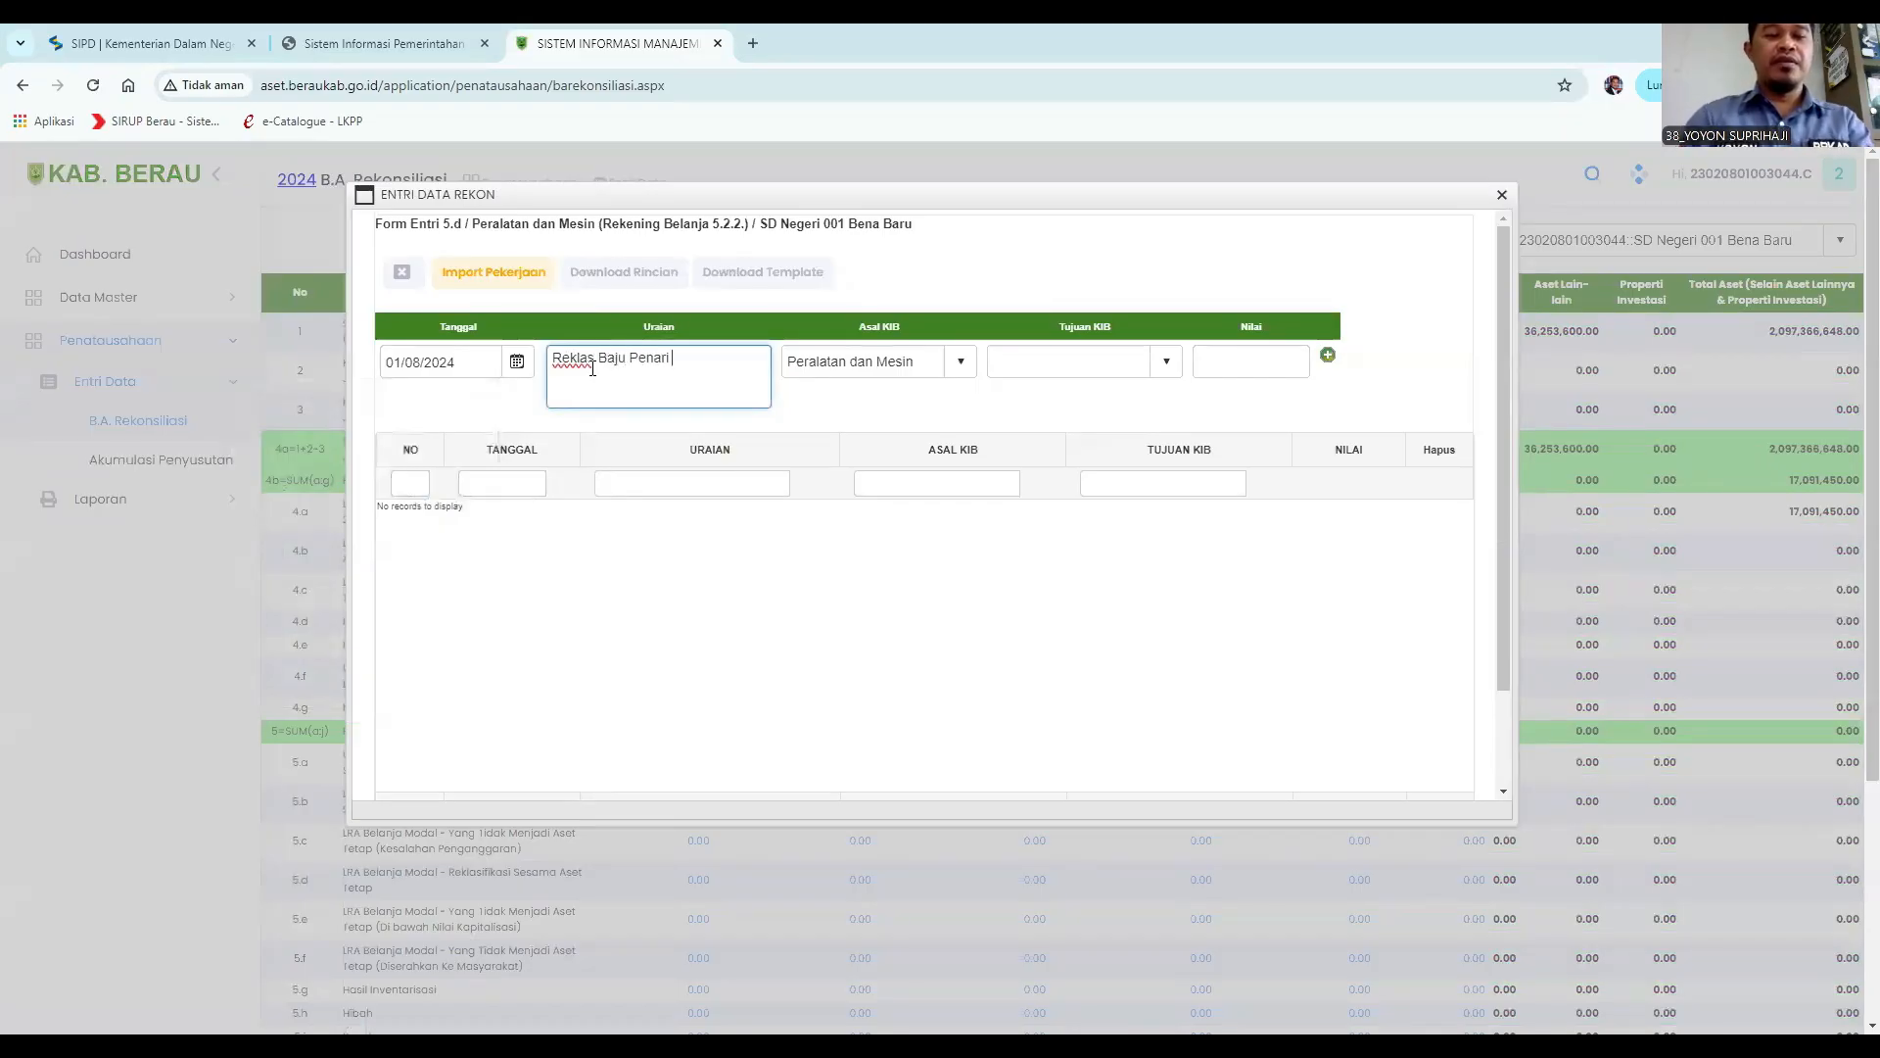
{"action": "type", "text": " 2 buah harga"}
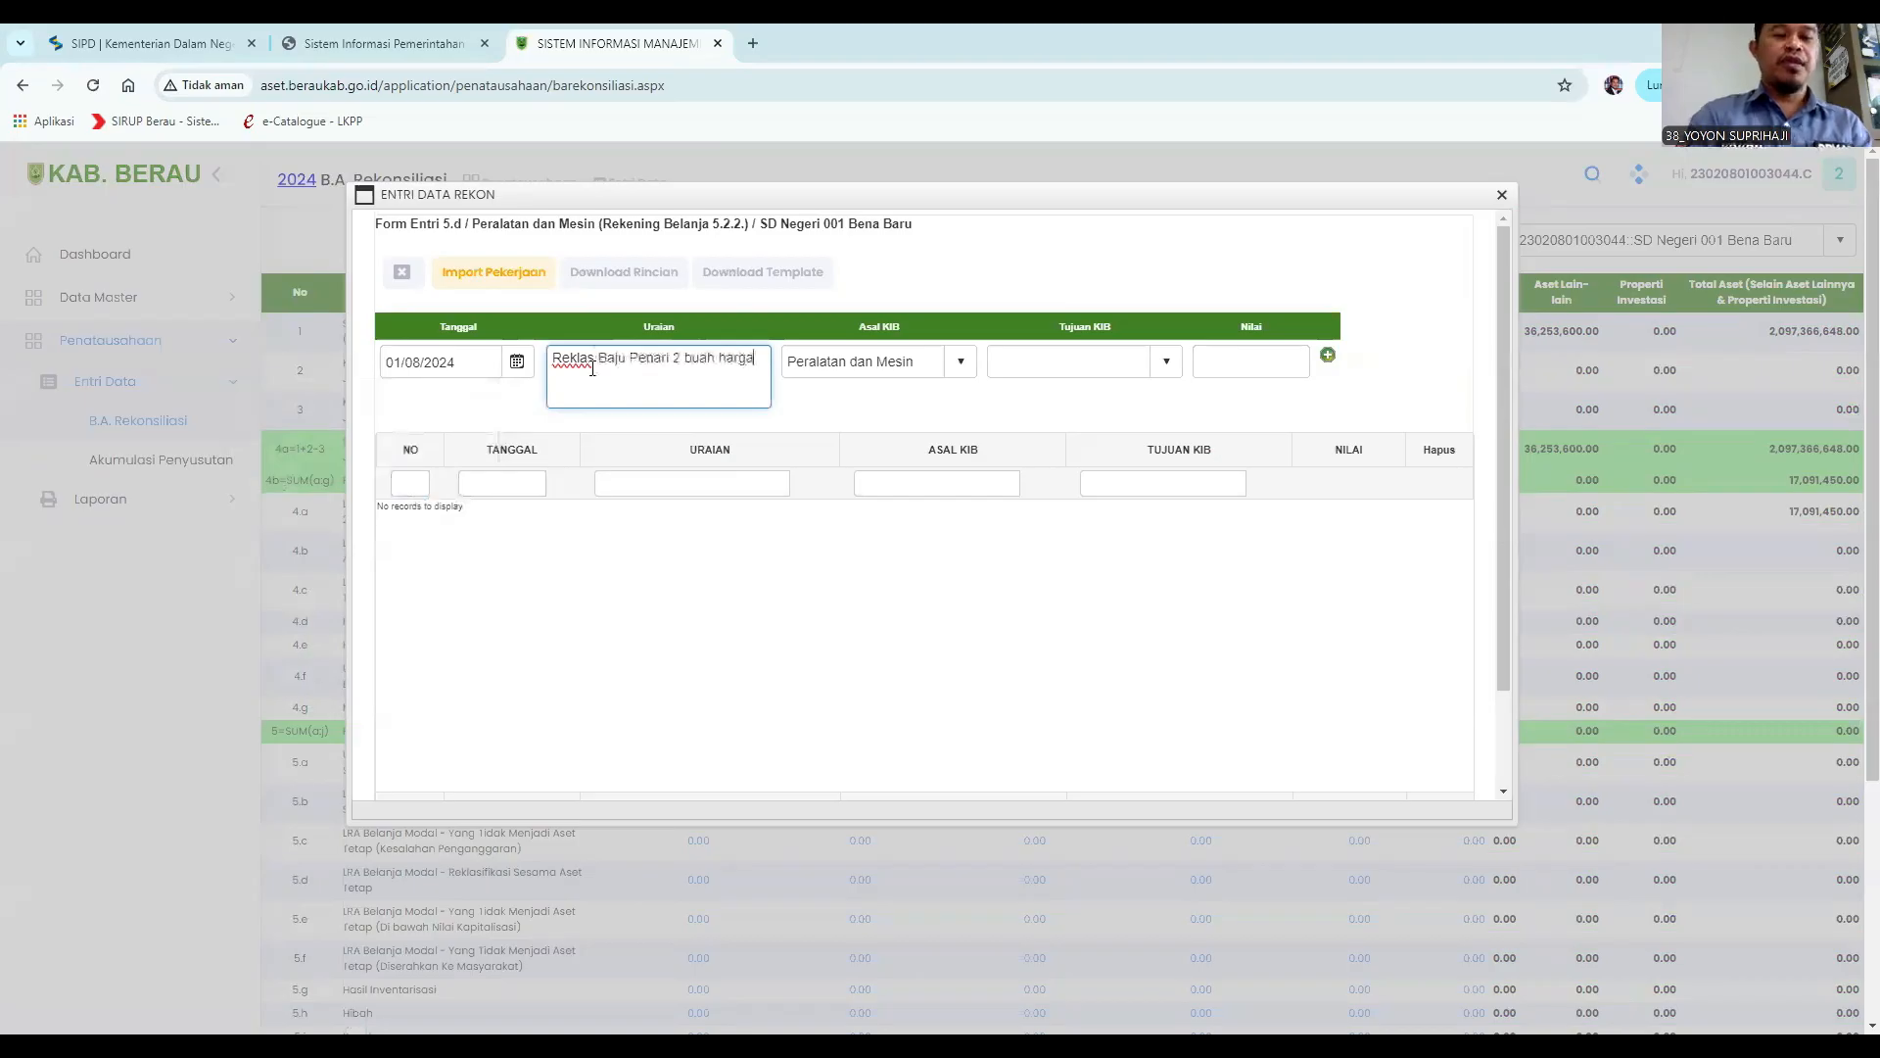
{"action": "type", "text": " satuan 30"}
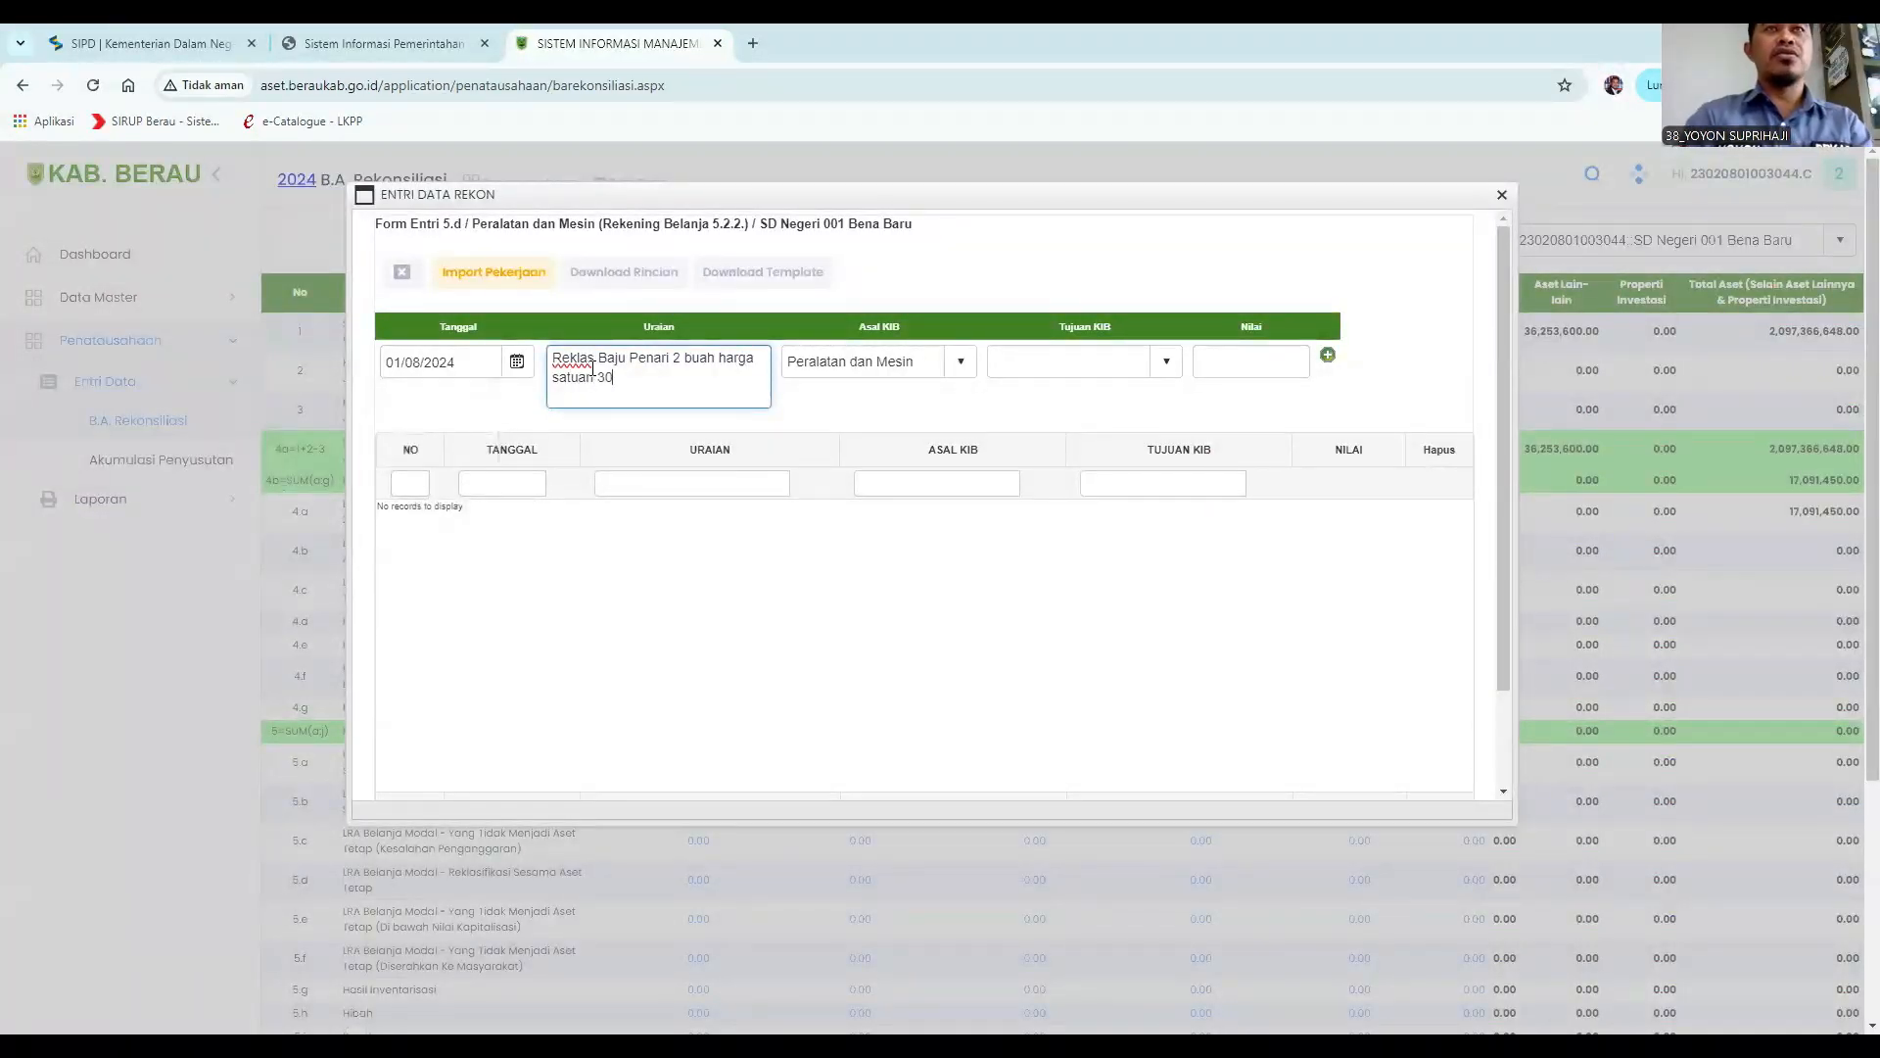
{"action": "type", "text": "0.00"}
{"action": "key", "text": "BackSpace"}
{"action": "key", "text": "BackSpace"}
{"action": "type", "text": ".000 ke ATL"}
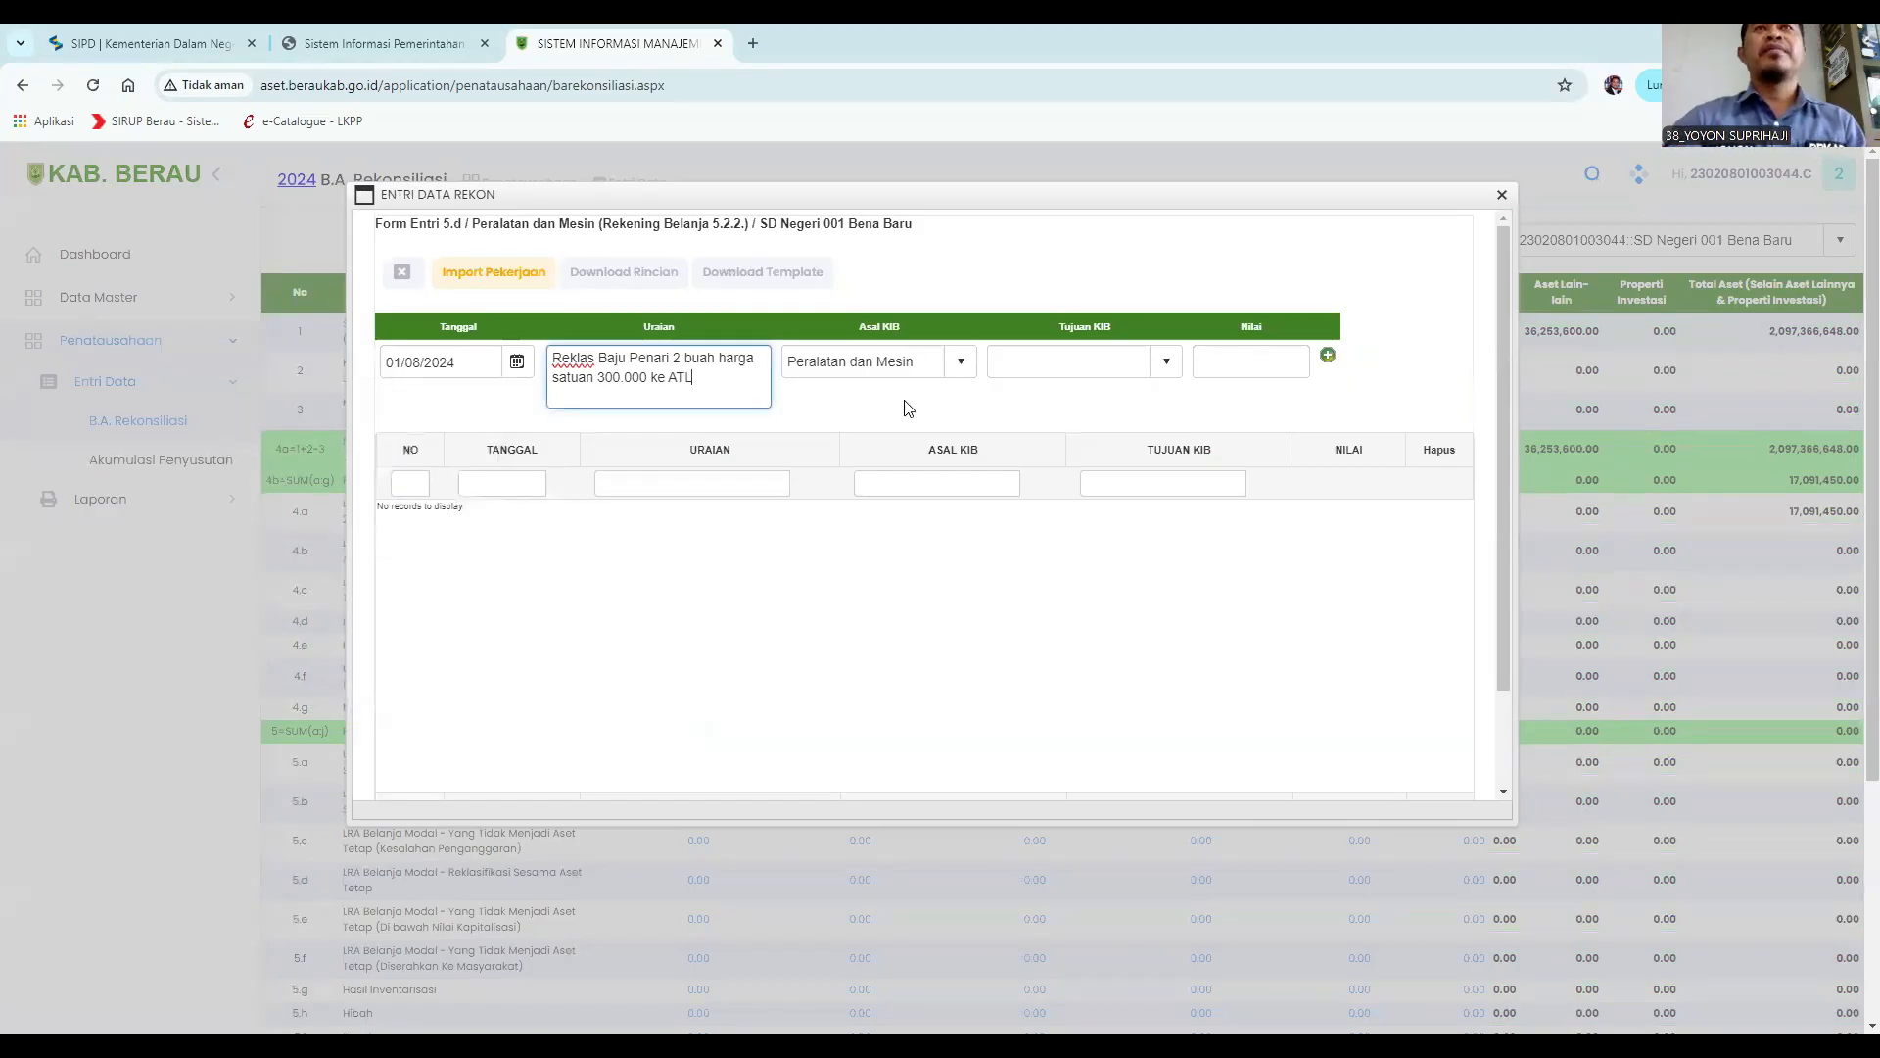
Set Tujuan KIB to Aset Tetap Lainnya, Nilai to 600000, and add the reclassification row.
{"action": "left_click", "coordinate": [1166, 363]}
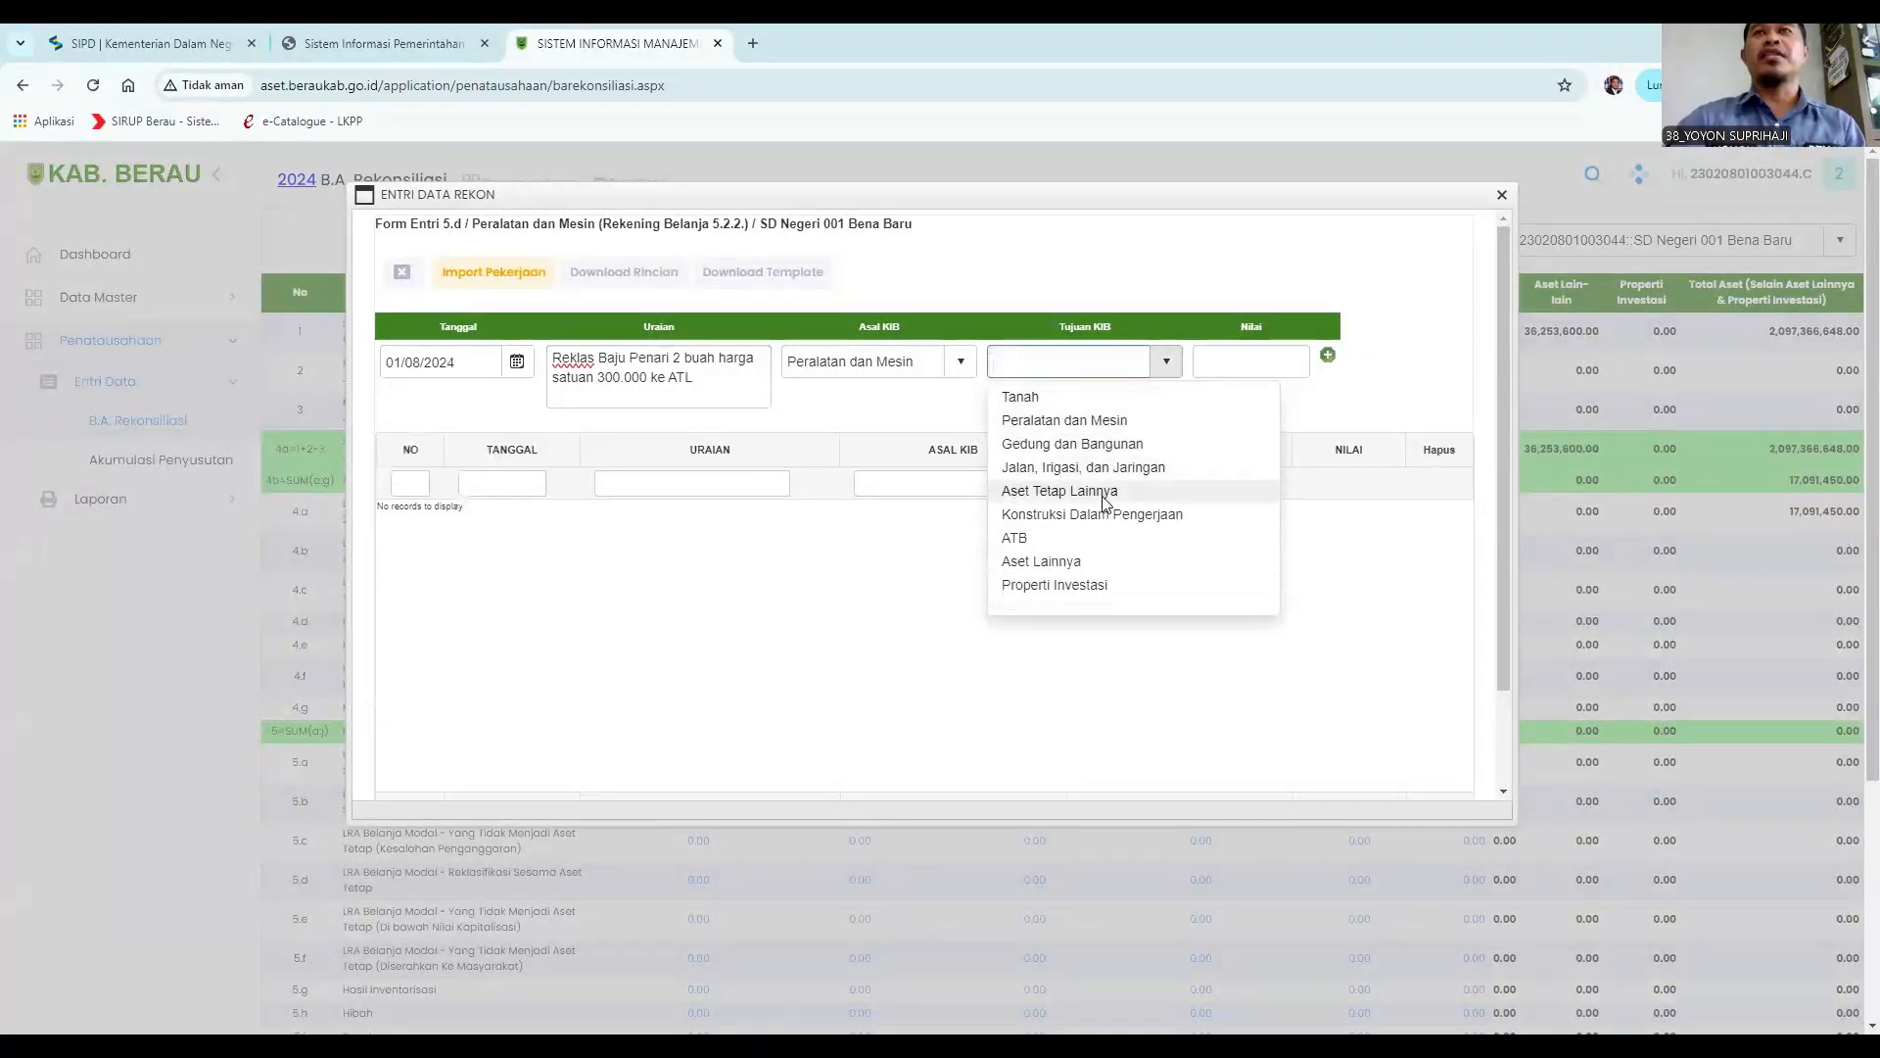
{"action": "left_click", "coordinate": [1110, 490]}
{"action": "left_click", "coordinate": [1224, 367]}
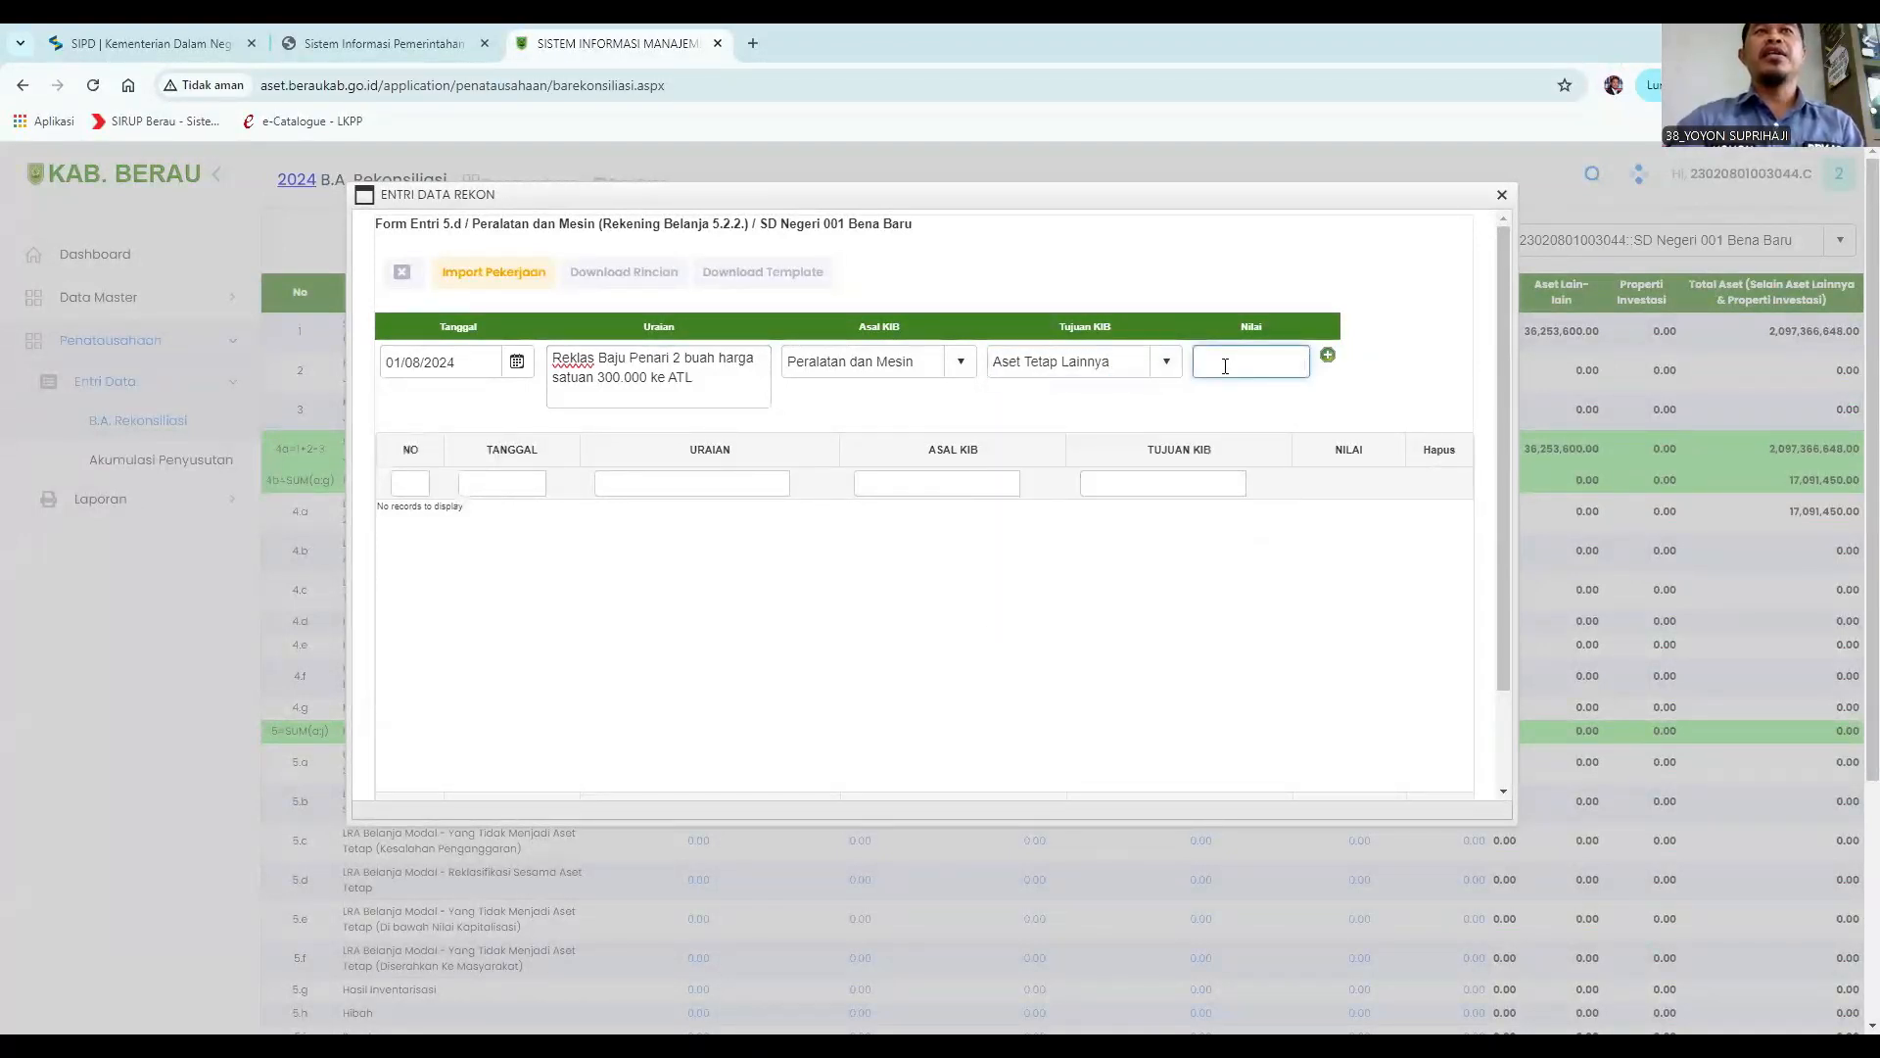
{"action": "type", "text": "600000"}
{"action": "left_click", "coordinate": [1328, 354]}
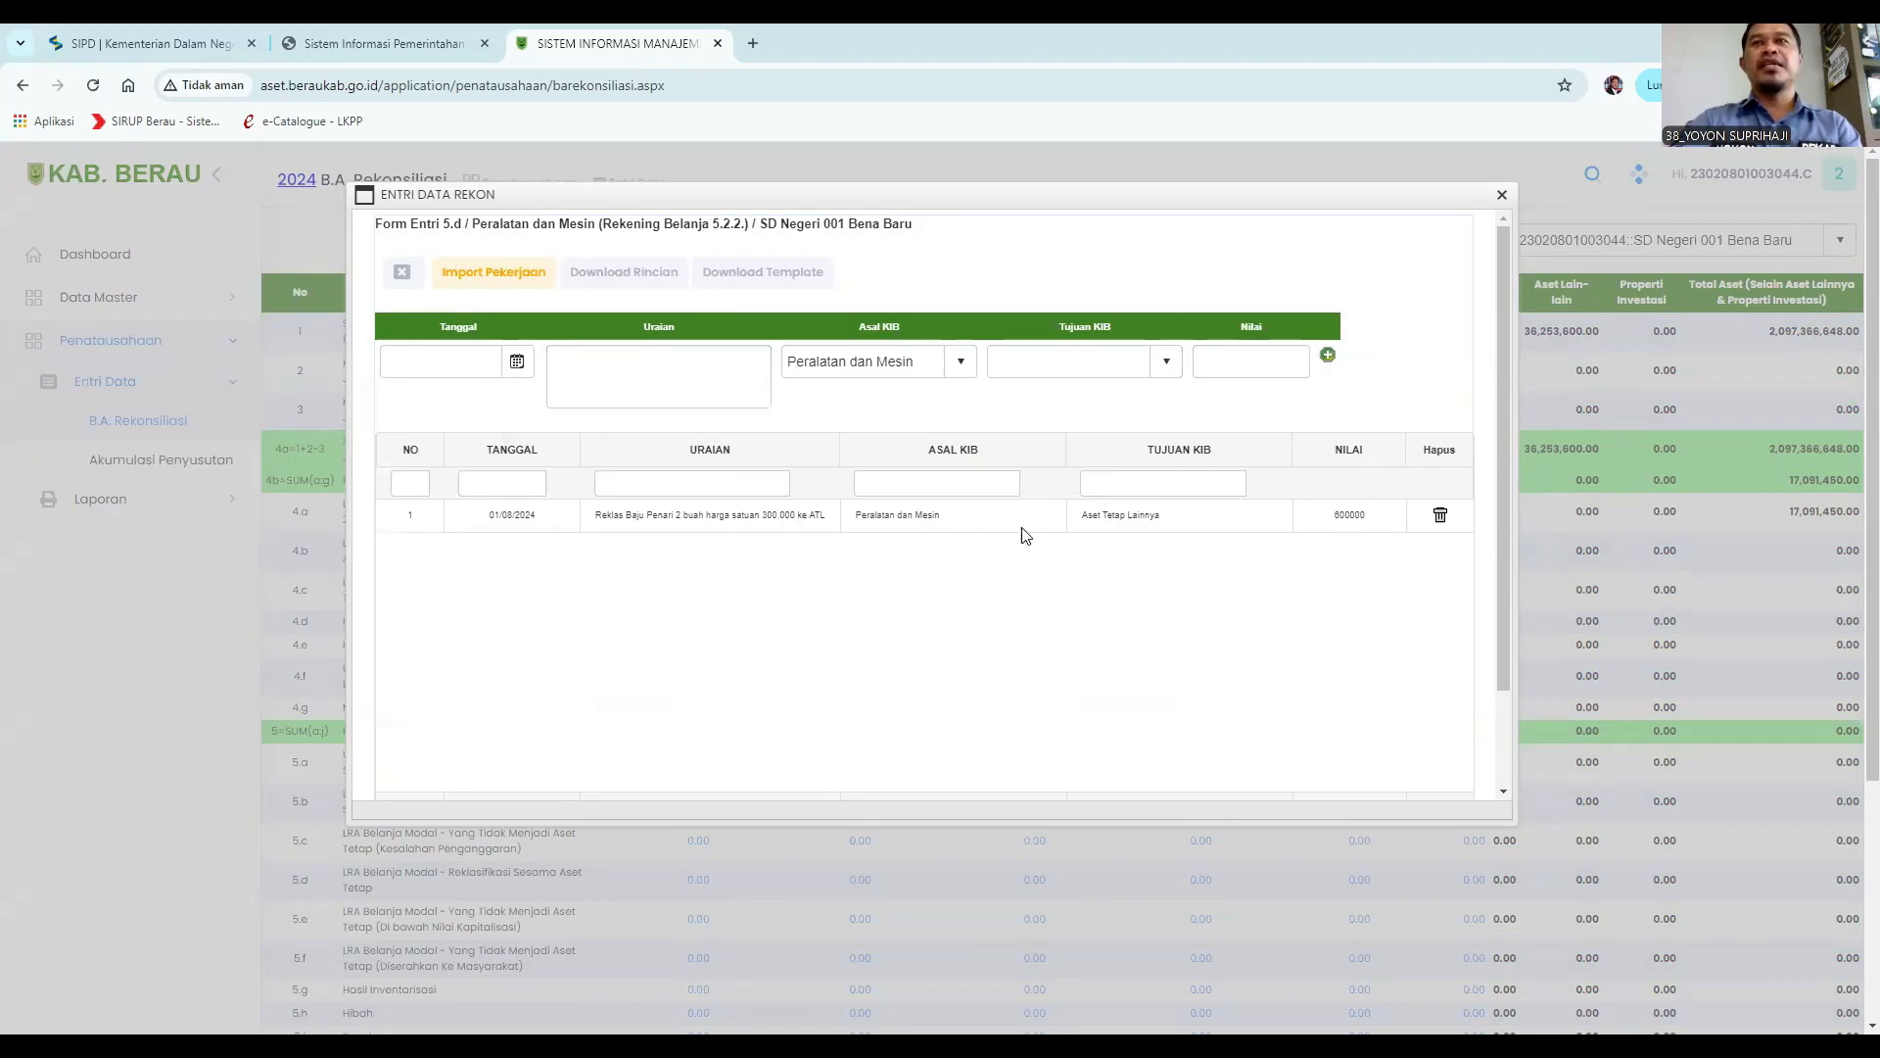
Close the dialog and open the 4.c Aset Tetap Lainnya entry to check the reclassified item.
{"action": "scroll", "coordinate": [1140, 602], "scroll_direction": "down", "scroll_amount": 1}
{"action": "scroll", "coordinate": [1136, 607], "scroll_direction": "down", "scroll_amount": 3}
{"action": "left_click", "coordinate": [869, 745]}
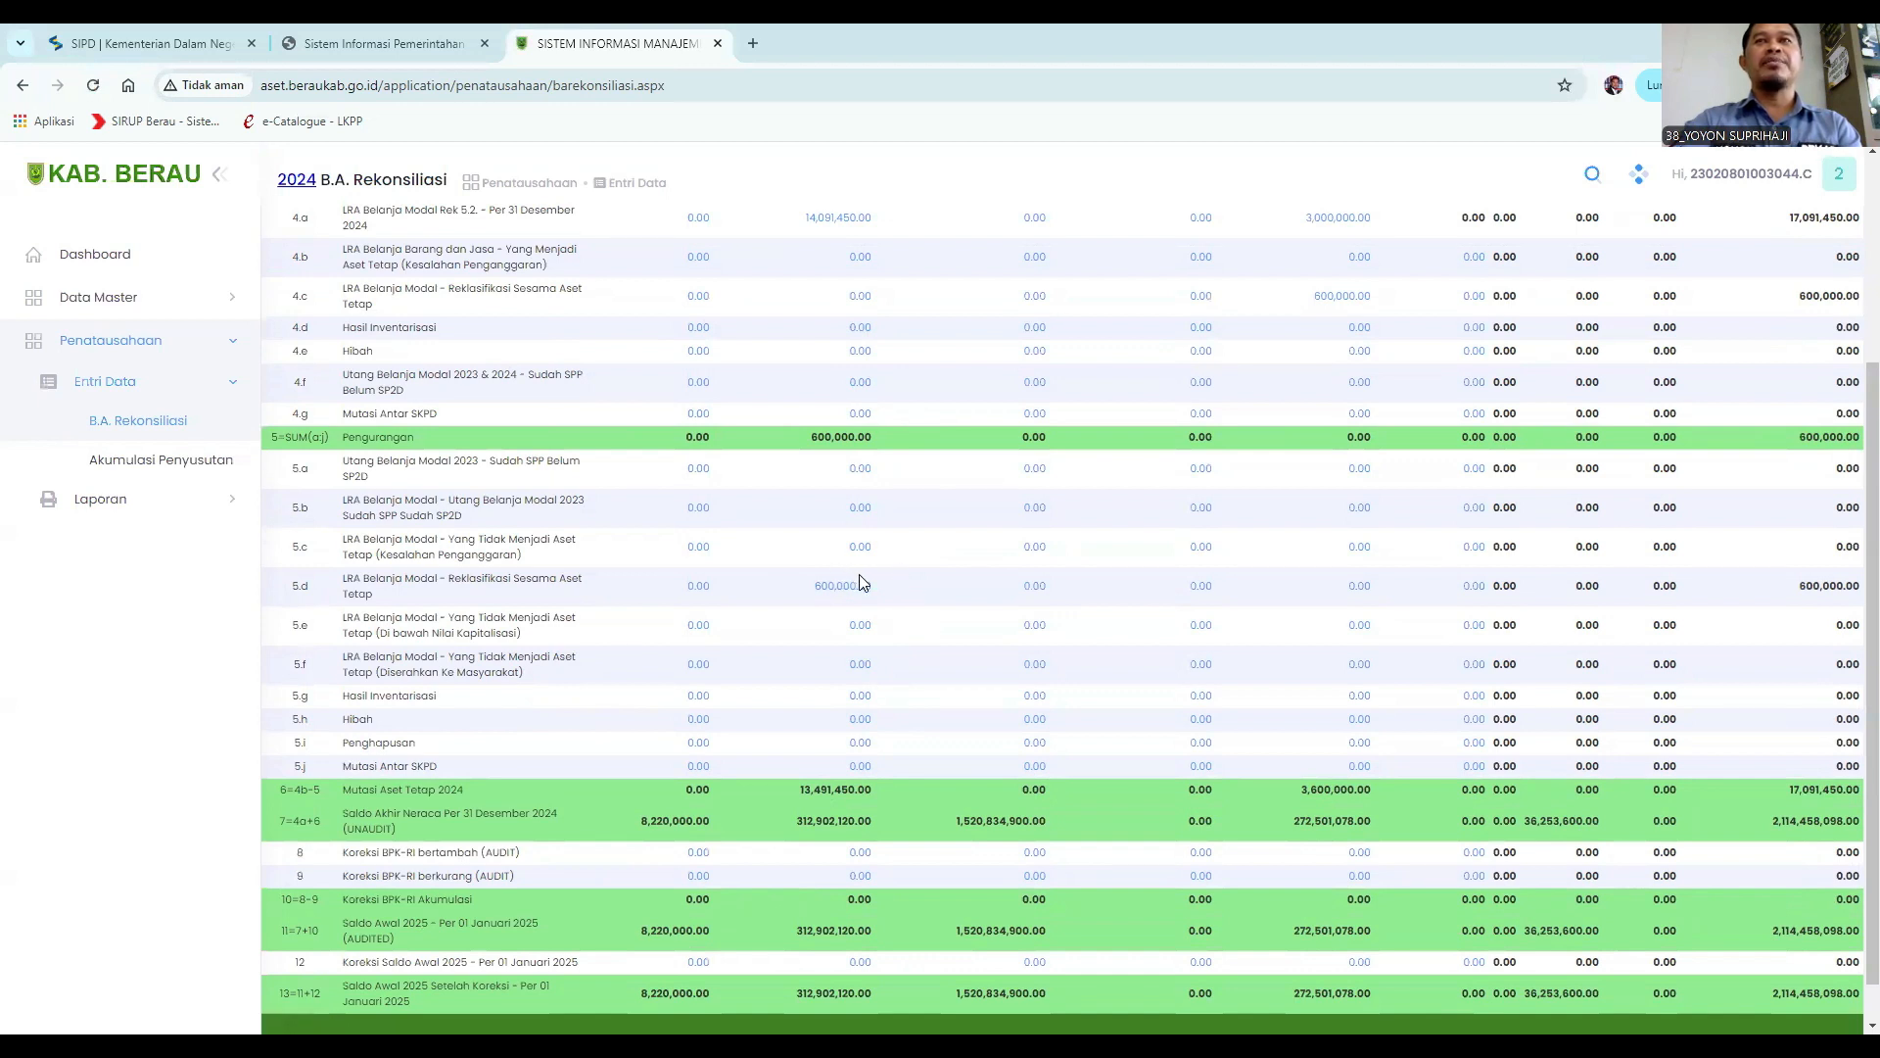
{"action": "scroll", "coordinate": [861, 583], "scroll_direction": "up", "scroll_amount": 2}
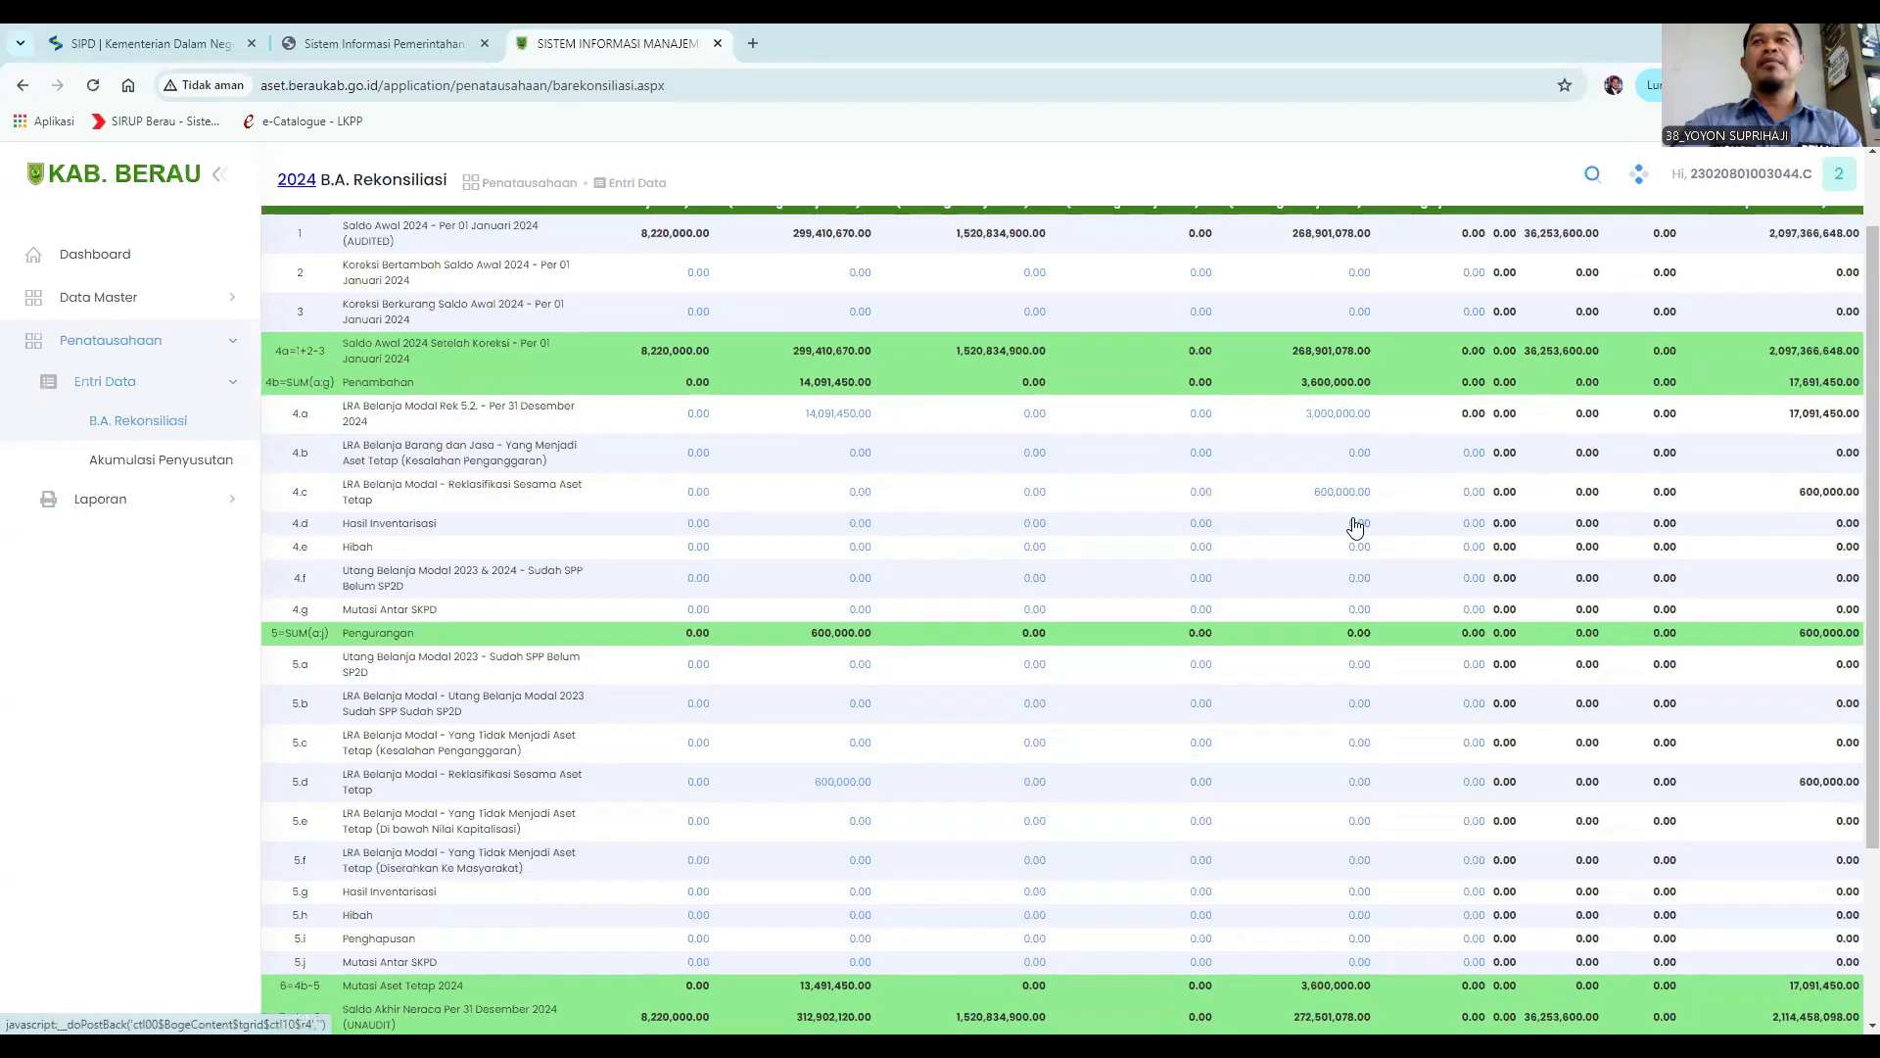
{"action": "left_click", "coordinate": [1351, 498]}
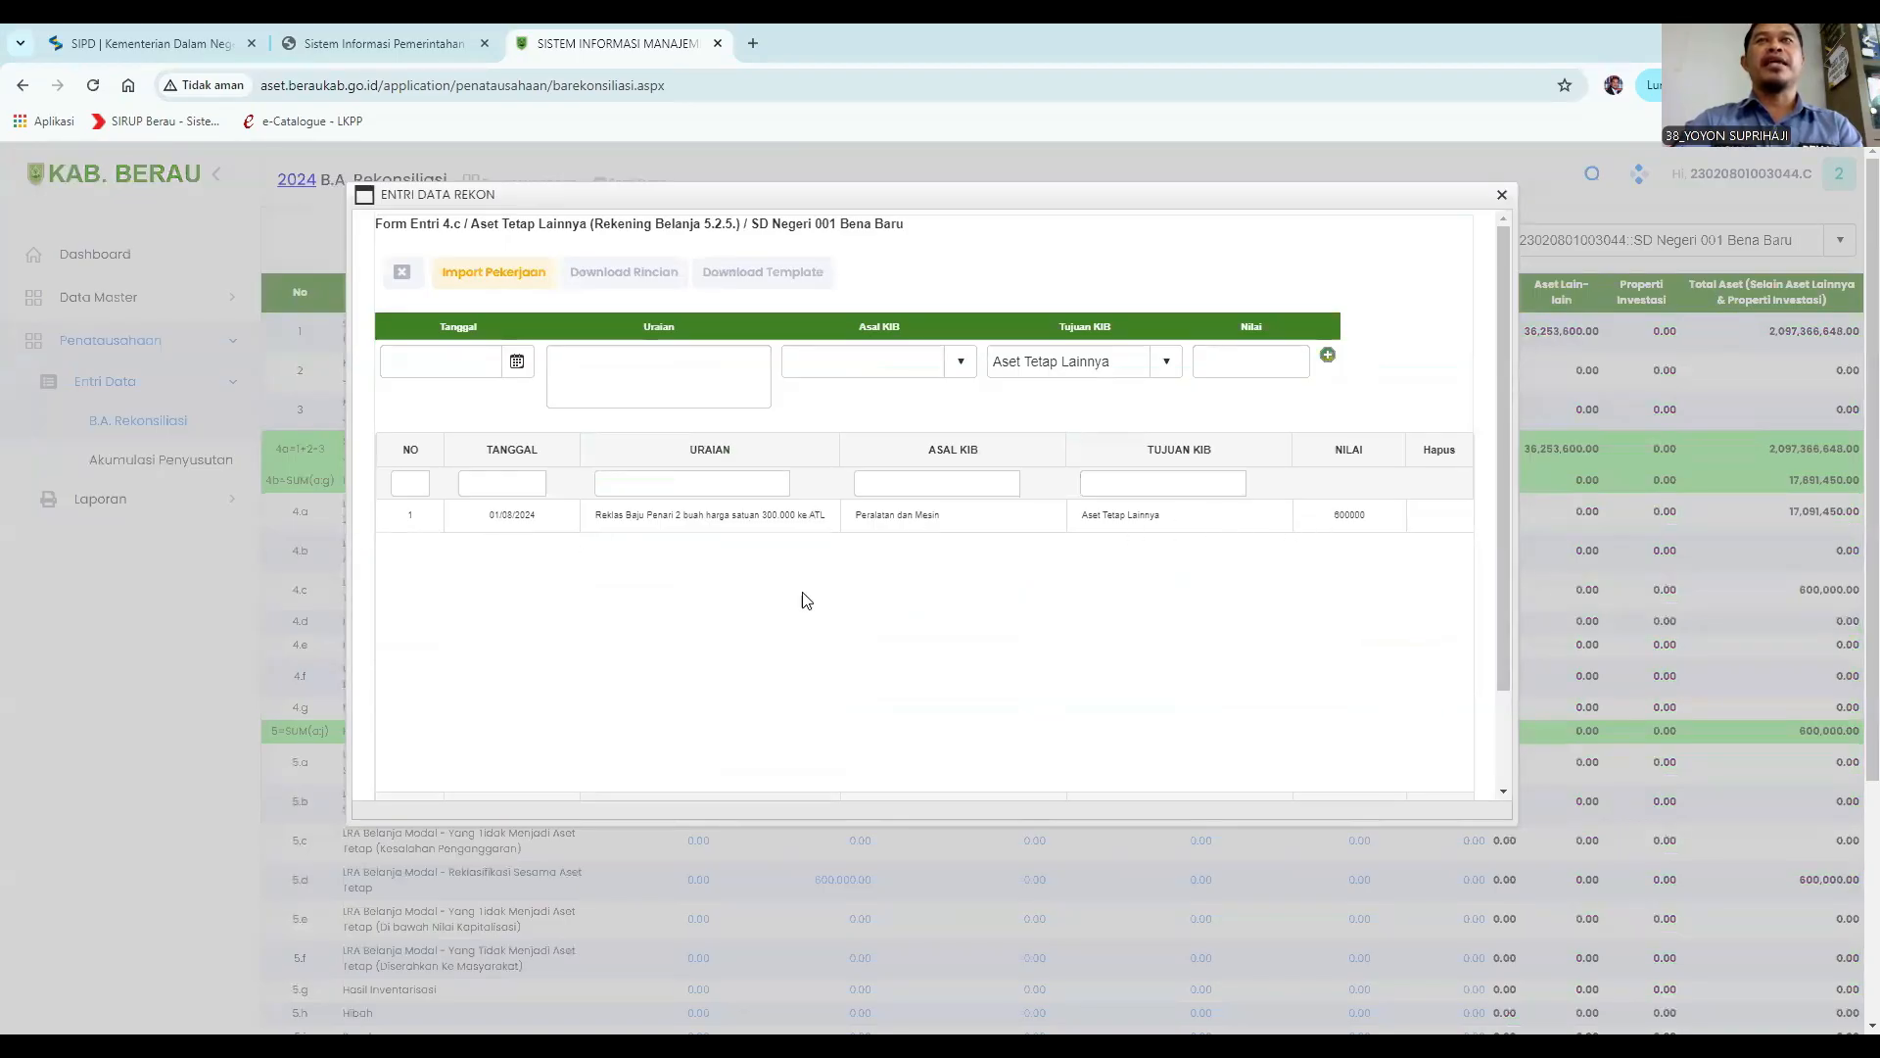
{"action": "key", "text": "Escape"}
{"action": "scroll", "coordinate": [1048, 656], "scroll_direction": "down", "scroll_amount": 2}
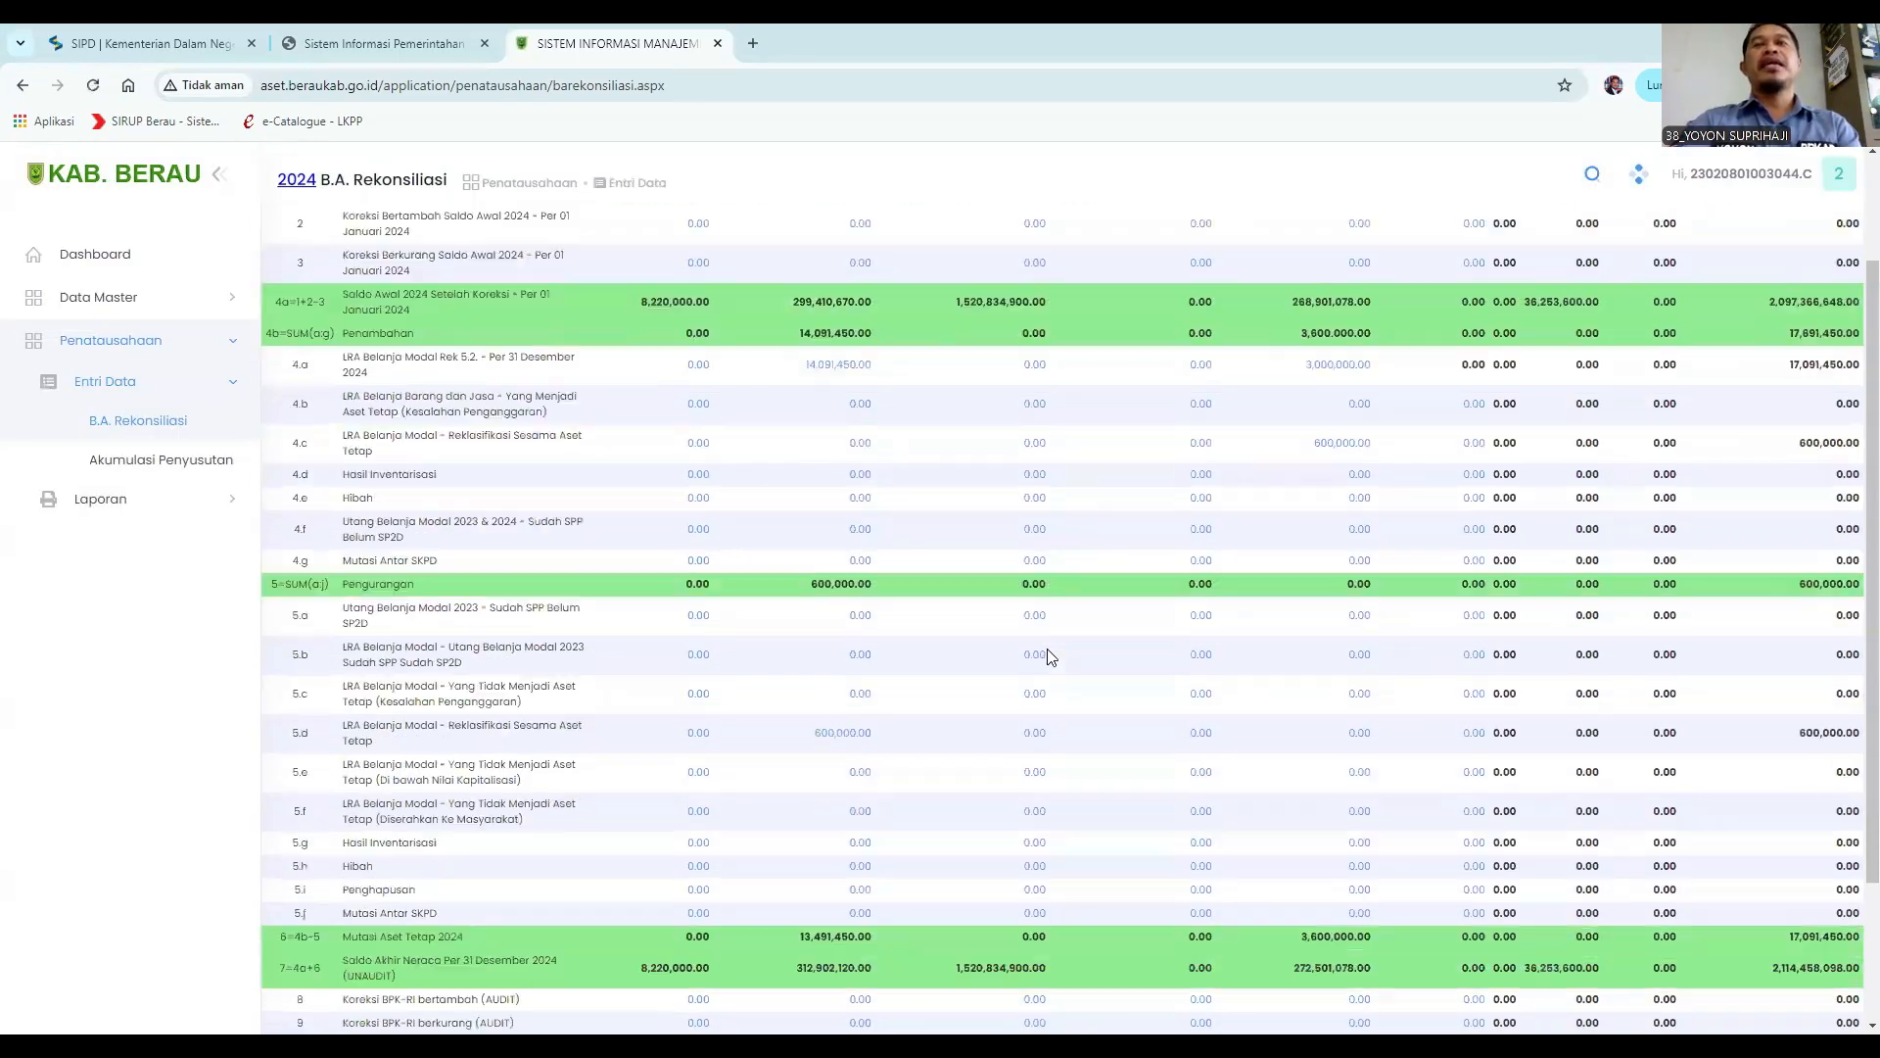
{"action": "scroll", "coordinate": [1001, 652], "scroll_direction": "up", "scroll_amount": 1}
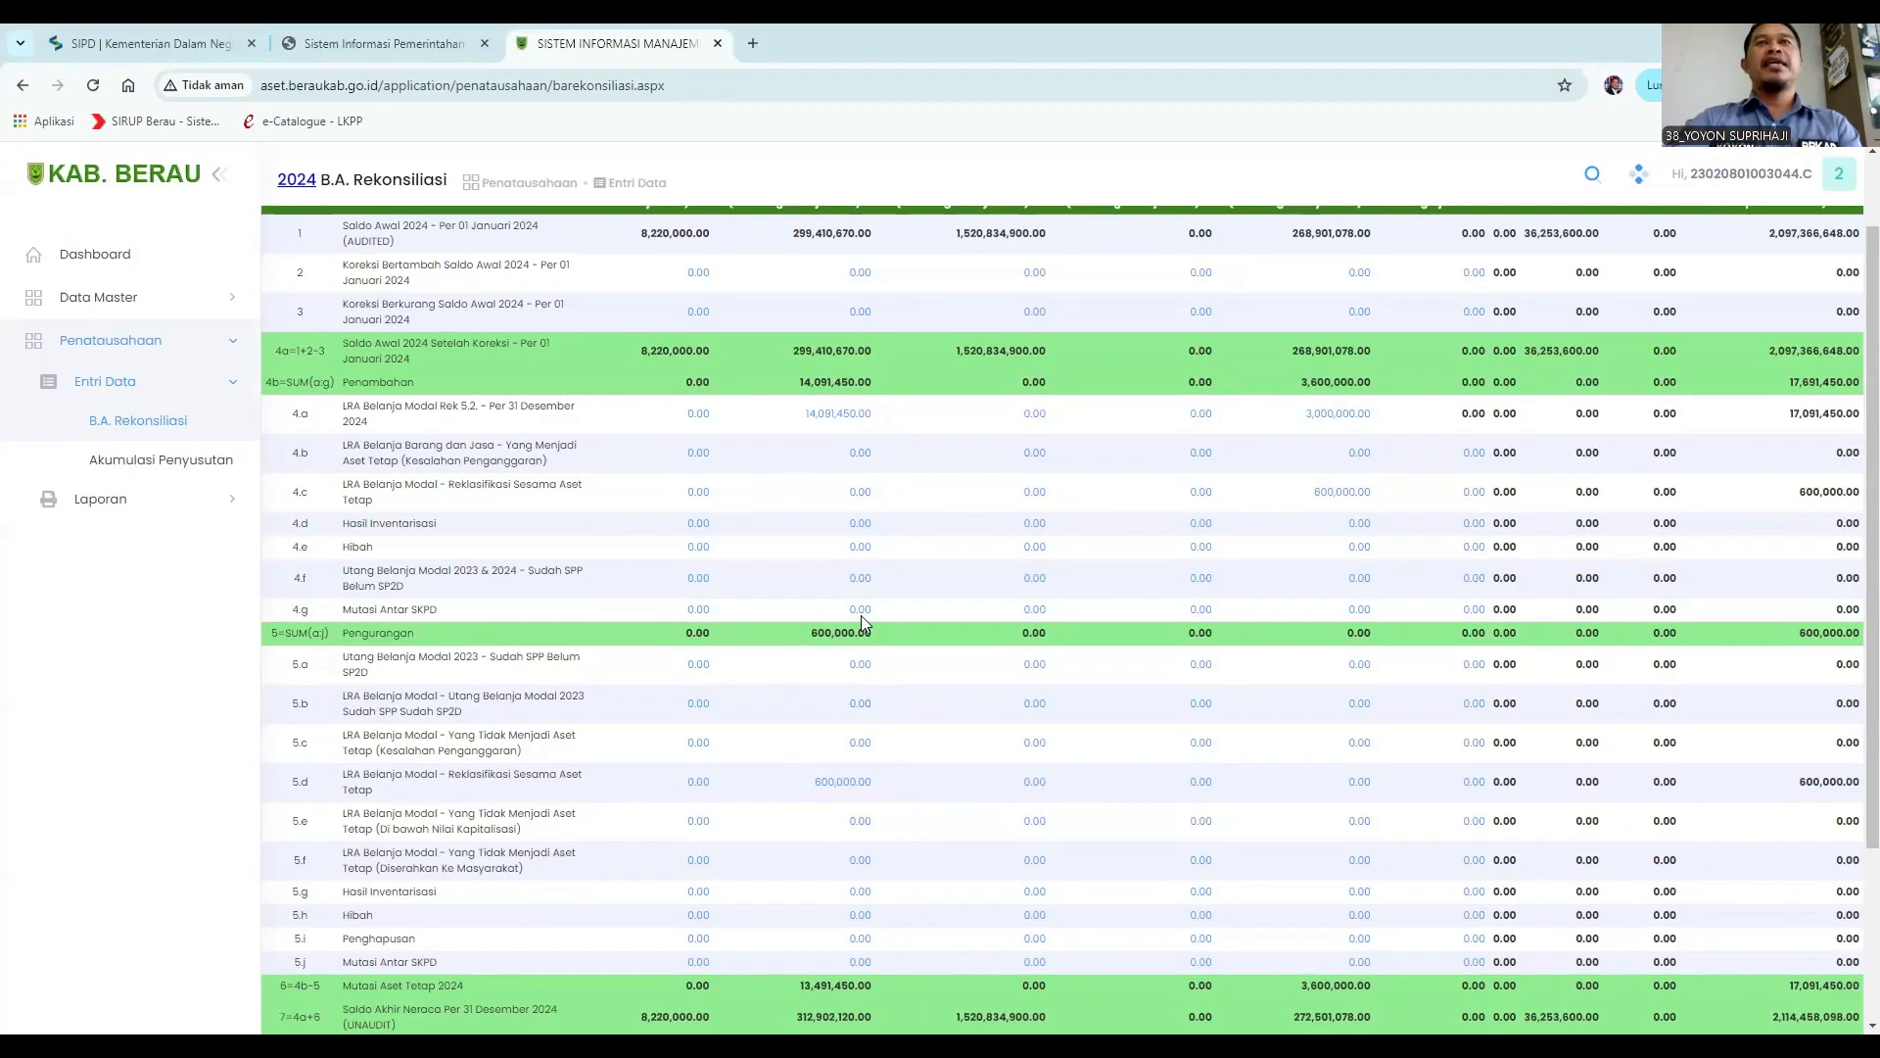
{"action": "left_click", "coordinate": [839, 414]}
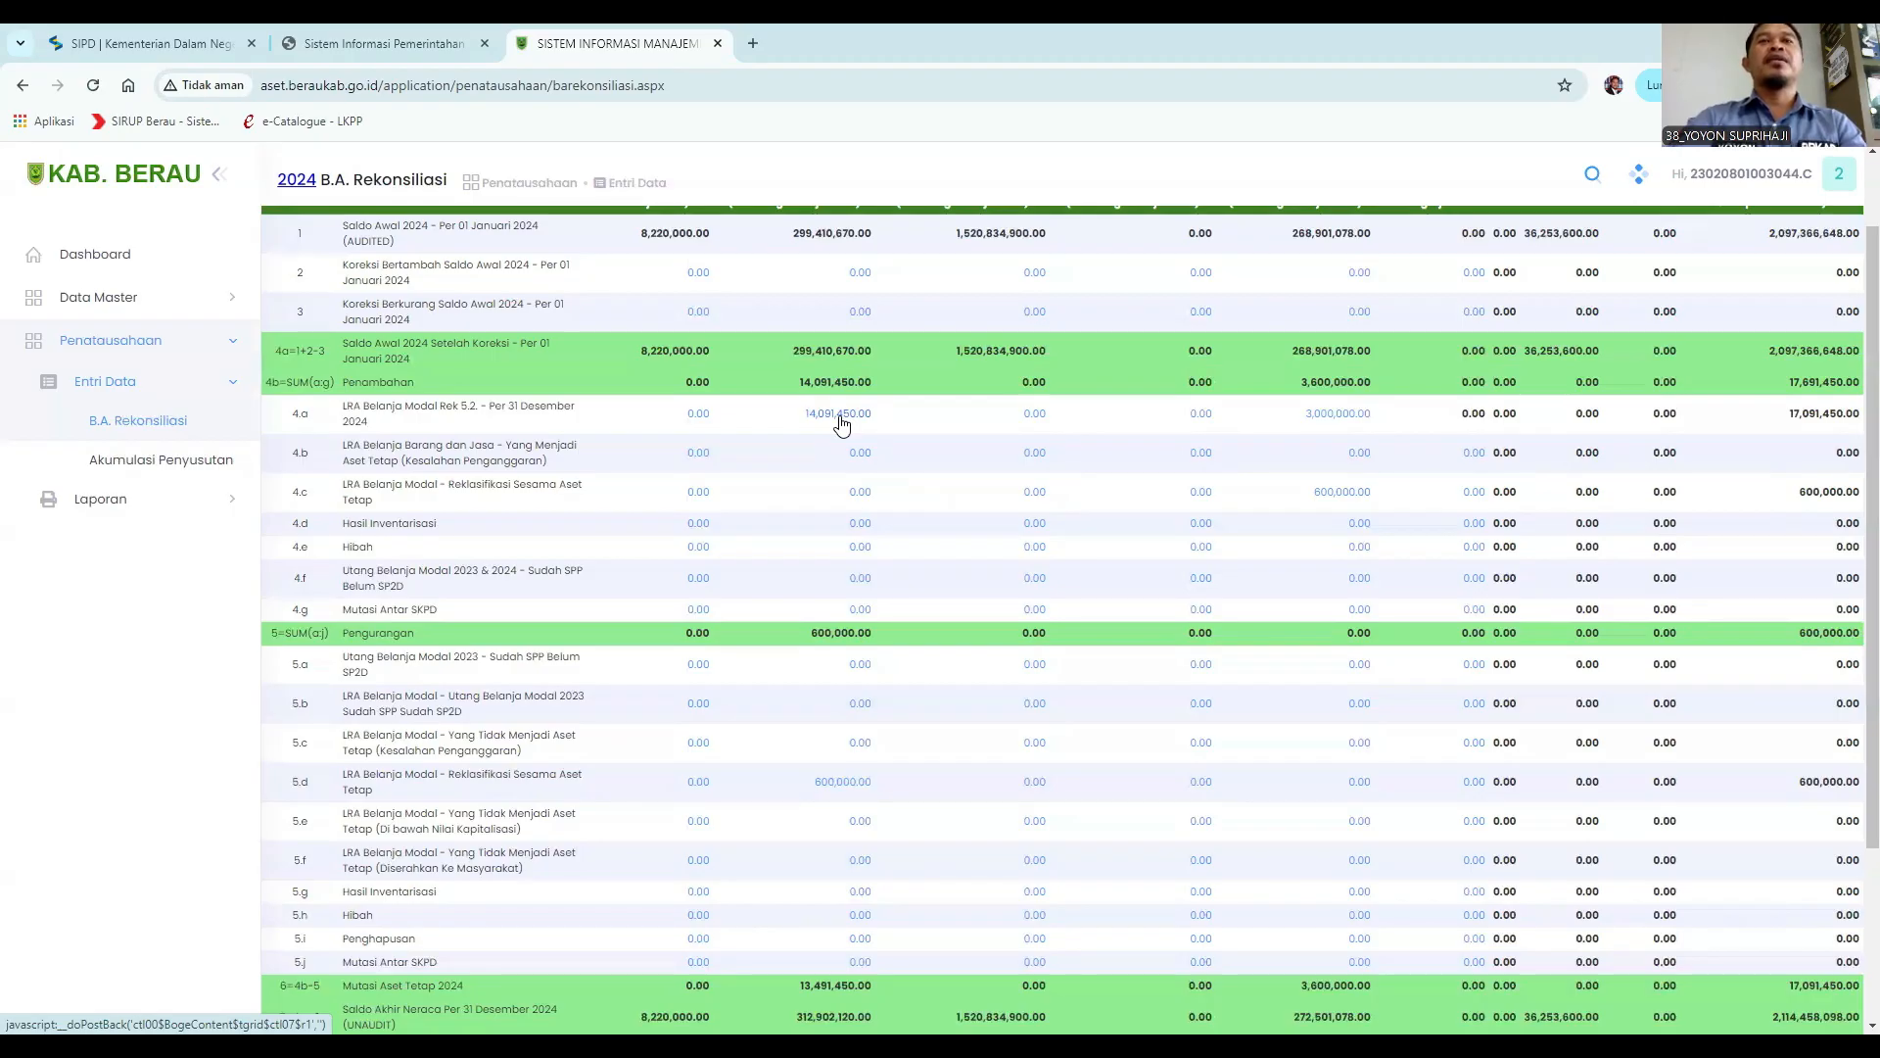
{"action": "left_click", "coordinate": [841, 415]}
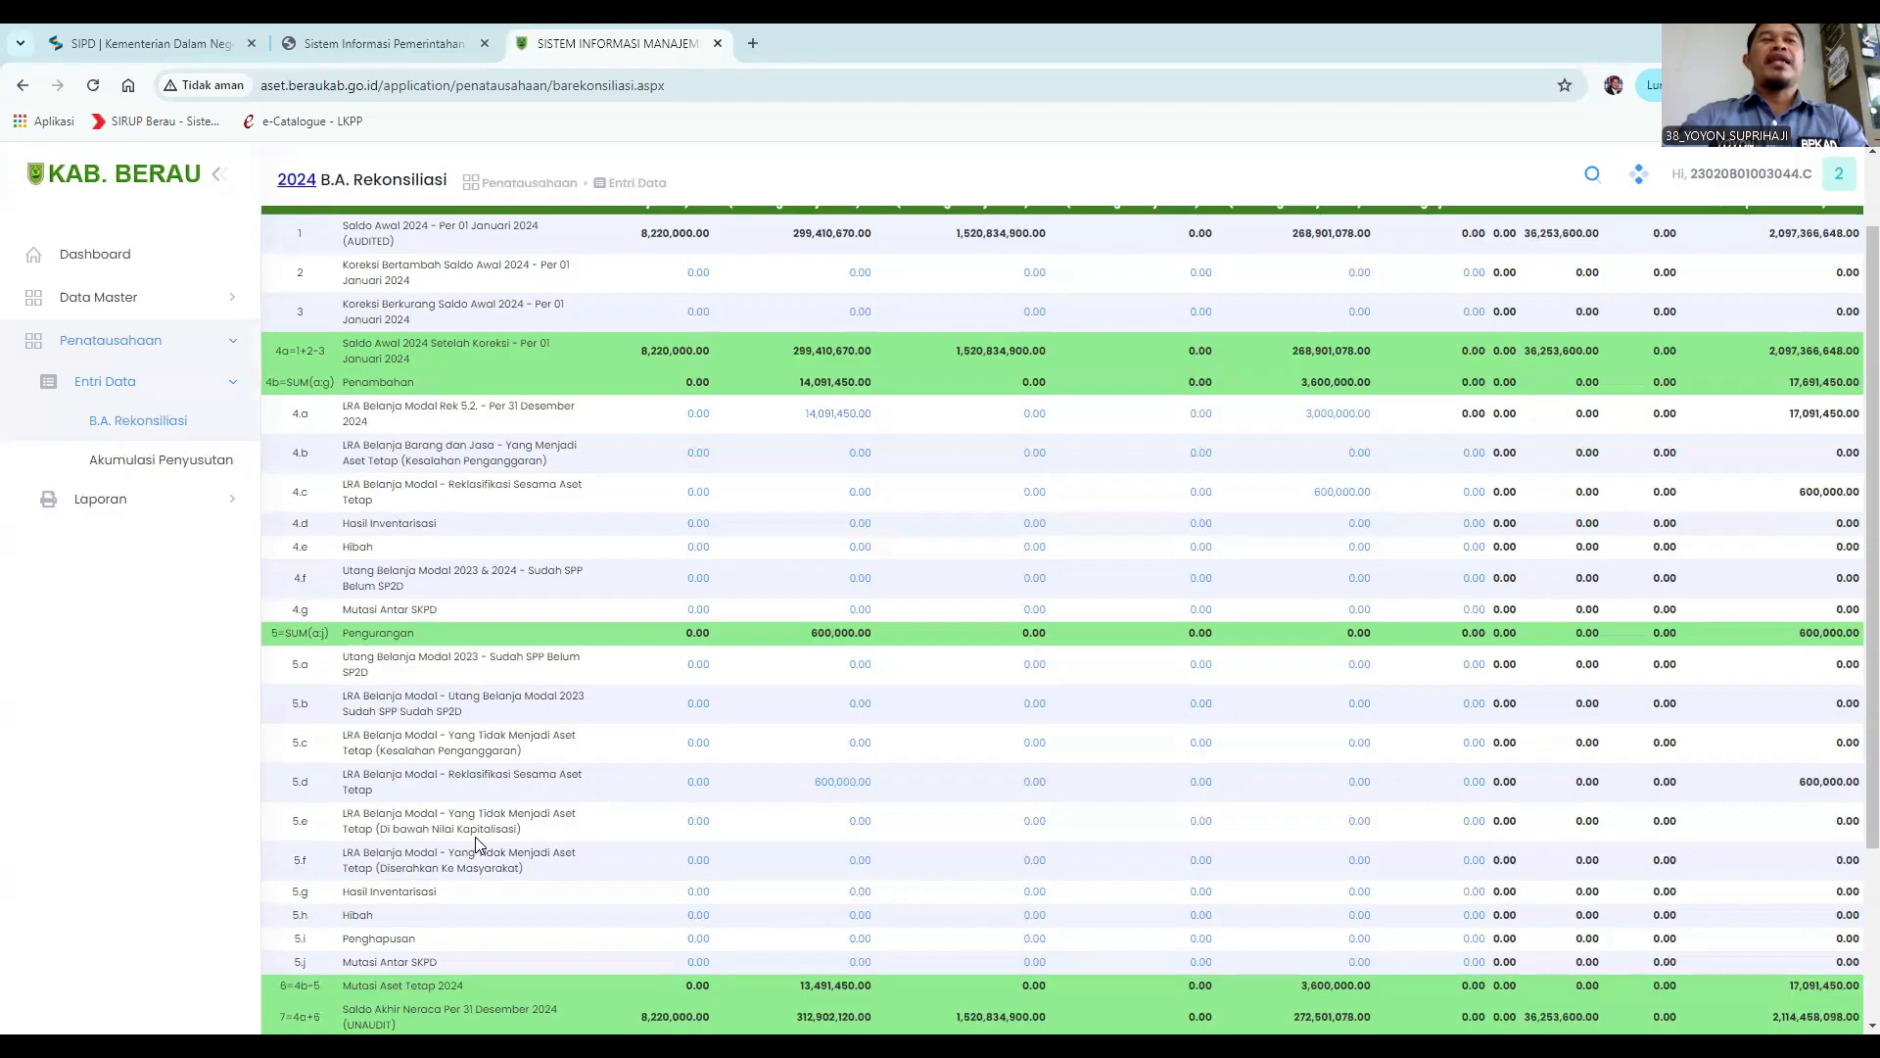
Open the 5.e Peralatan dan Mesin entry and set the Tanggal to 06/08/2024.
{"action": "left_click", "coordinate": [866, 831]}
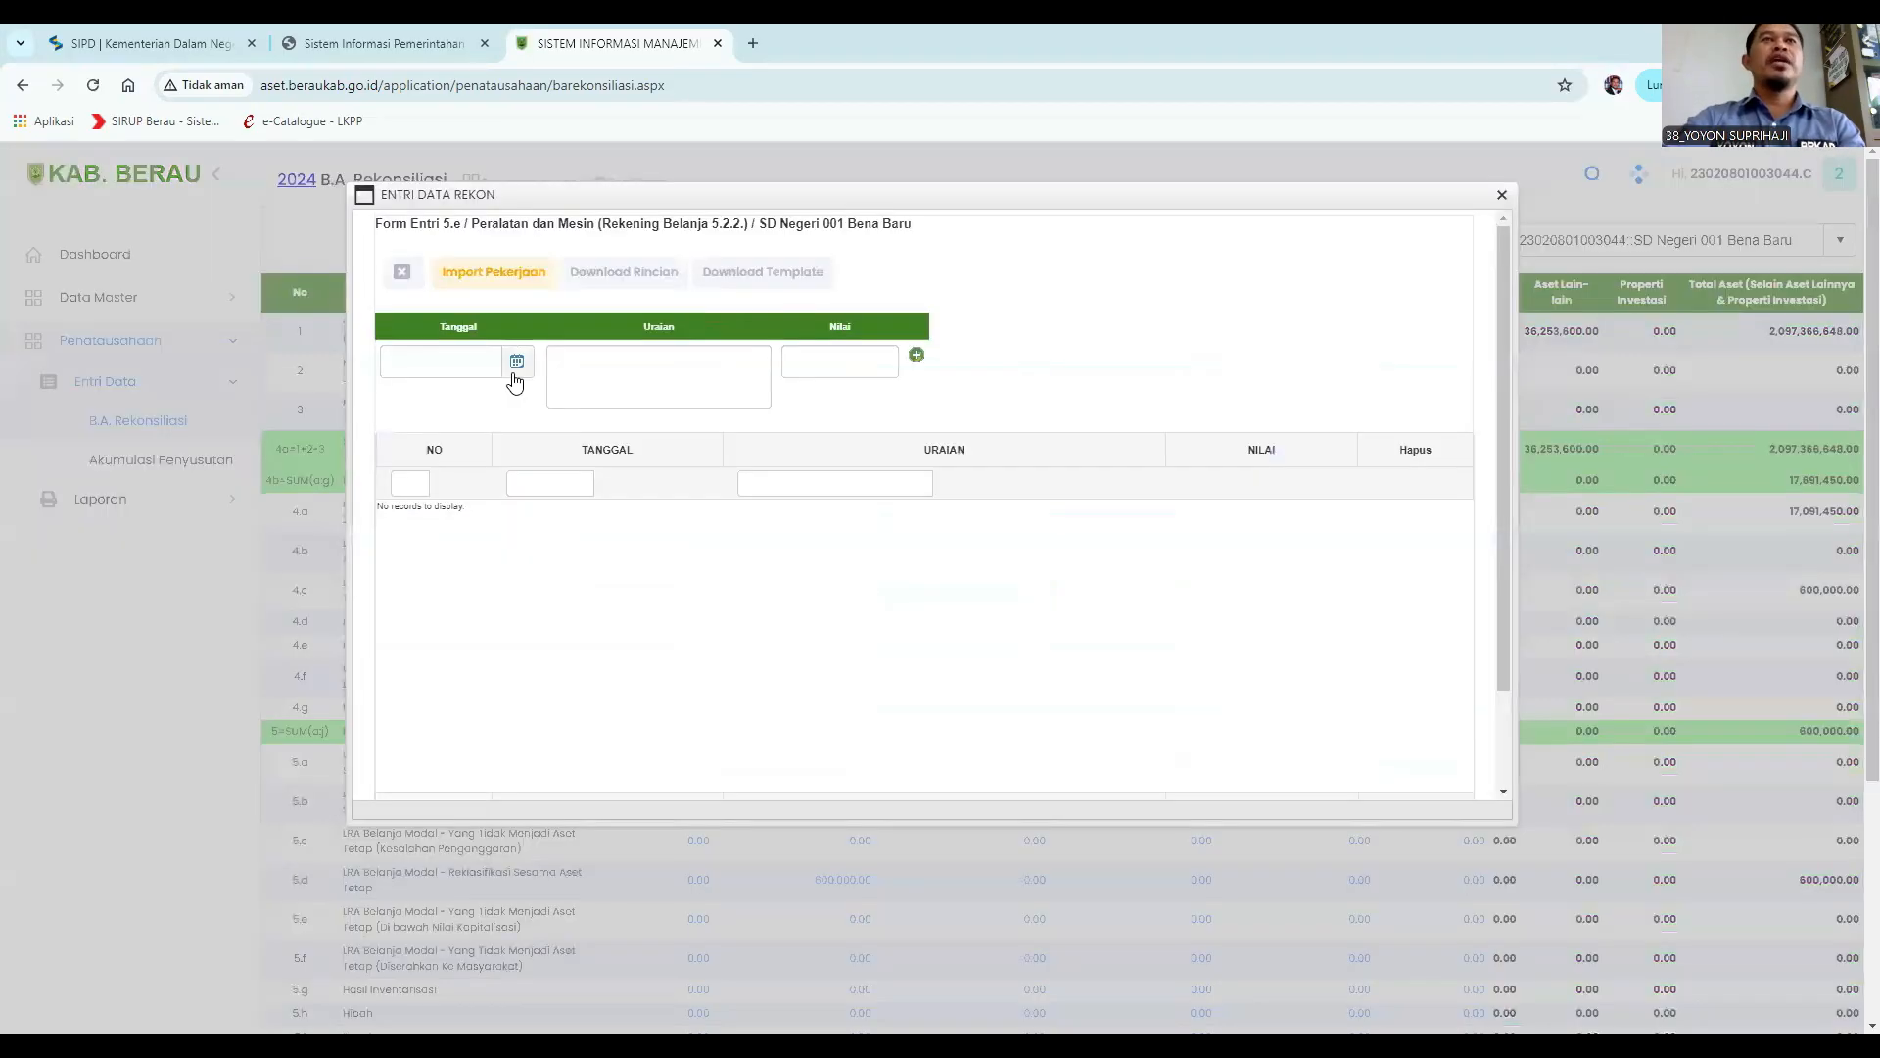
{"action": "left_click", "coordinate": [517, 362]}
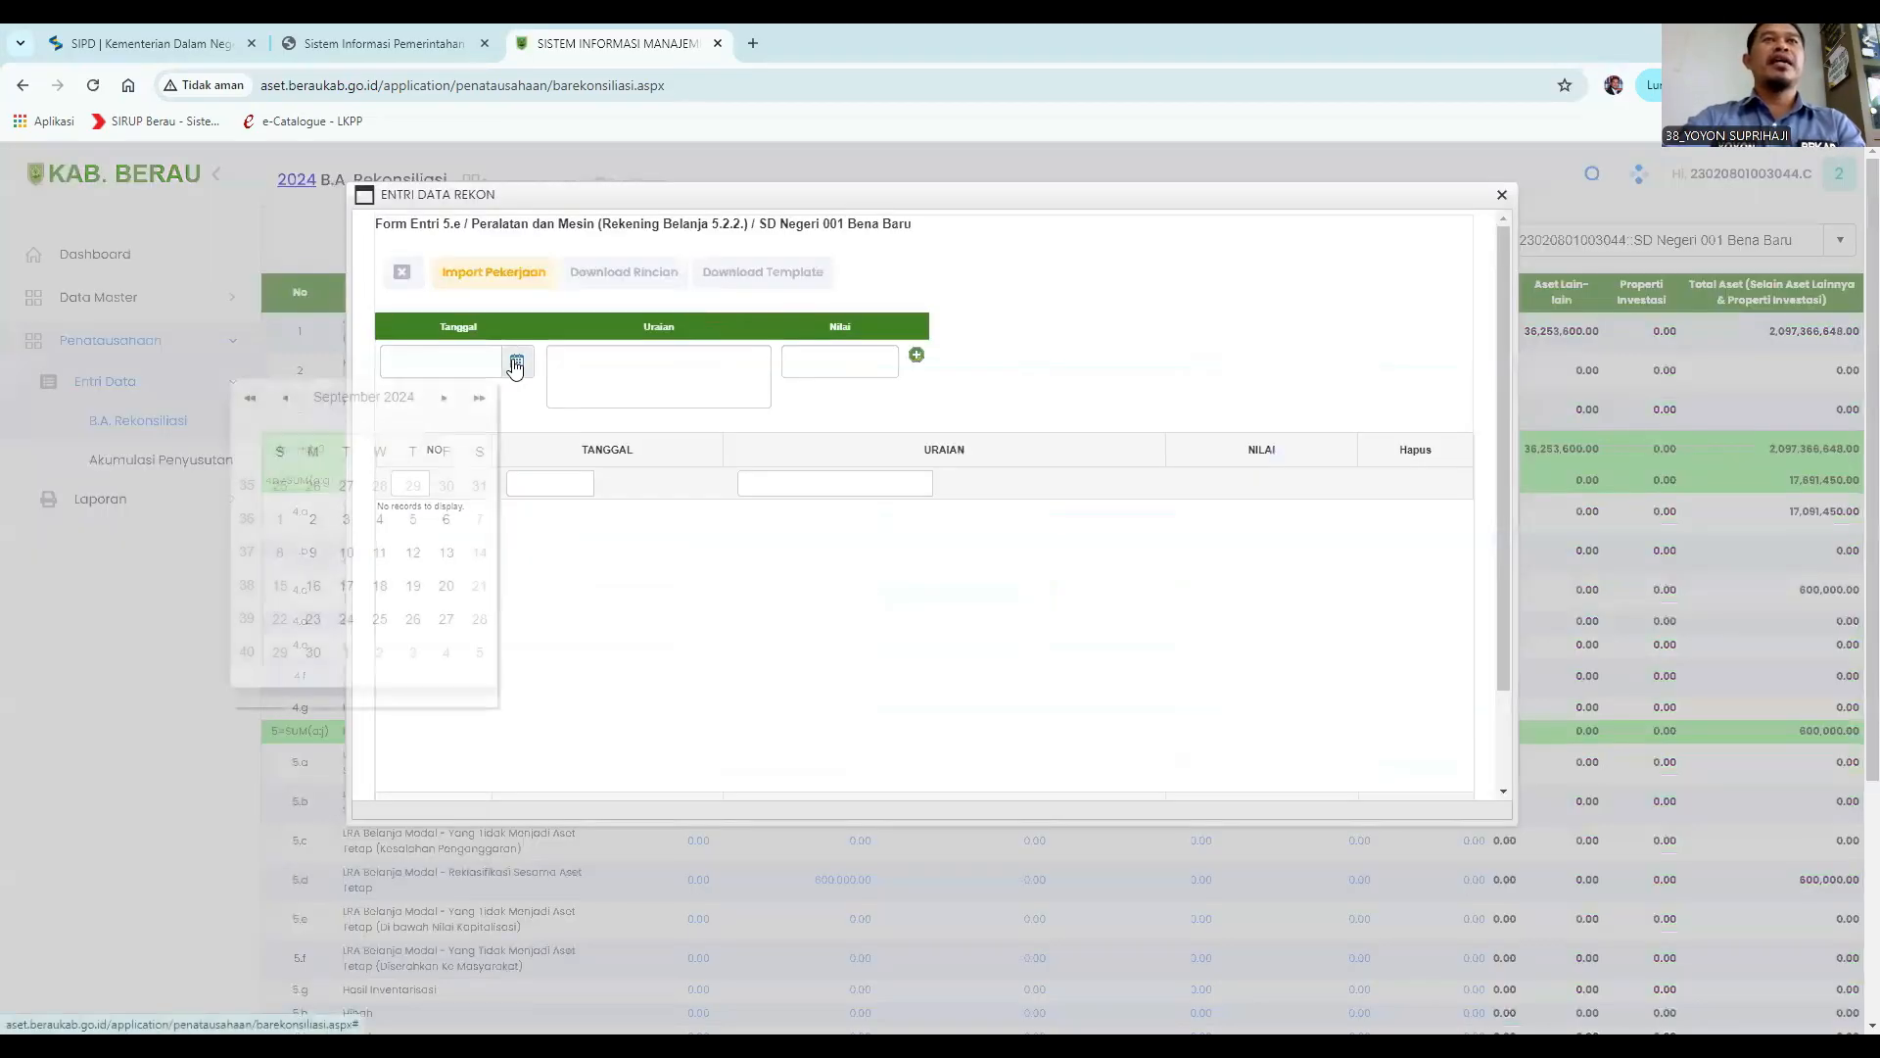
{"action": "left_click", "coordinate": [283, 401]}
{"action": "left_click", "coordinate": [345, 519]}
Enter the Uraian "Nilai Di bawah kapitalisasi PM kompor gas 2 buah harga satuan 450.000".
{"action": "left_click", "coordinate": [585, 374]}
{"action": "type", "text": "N"}
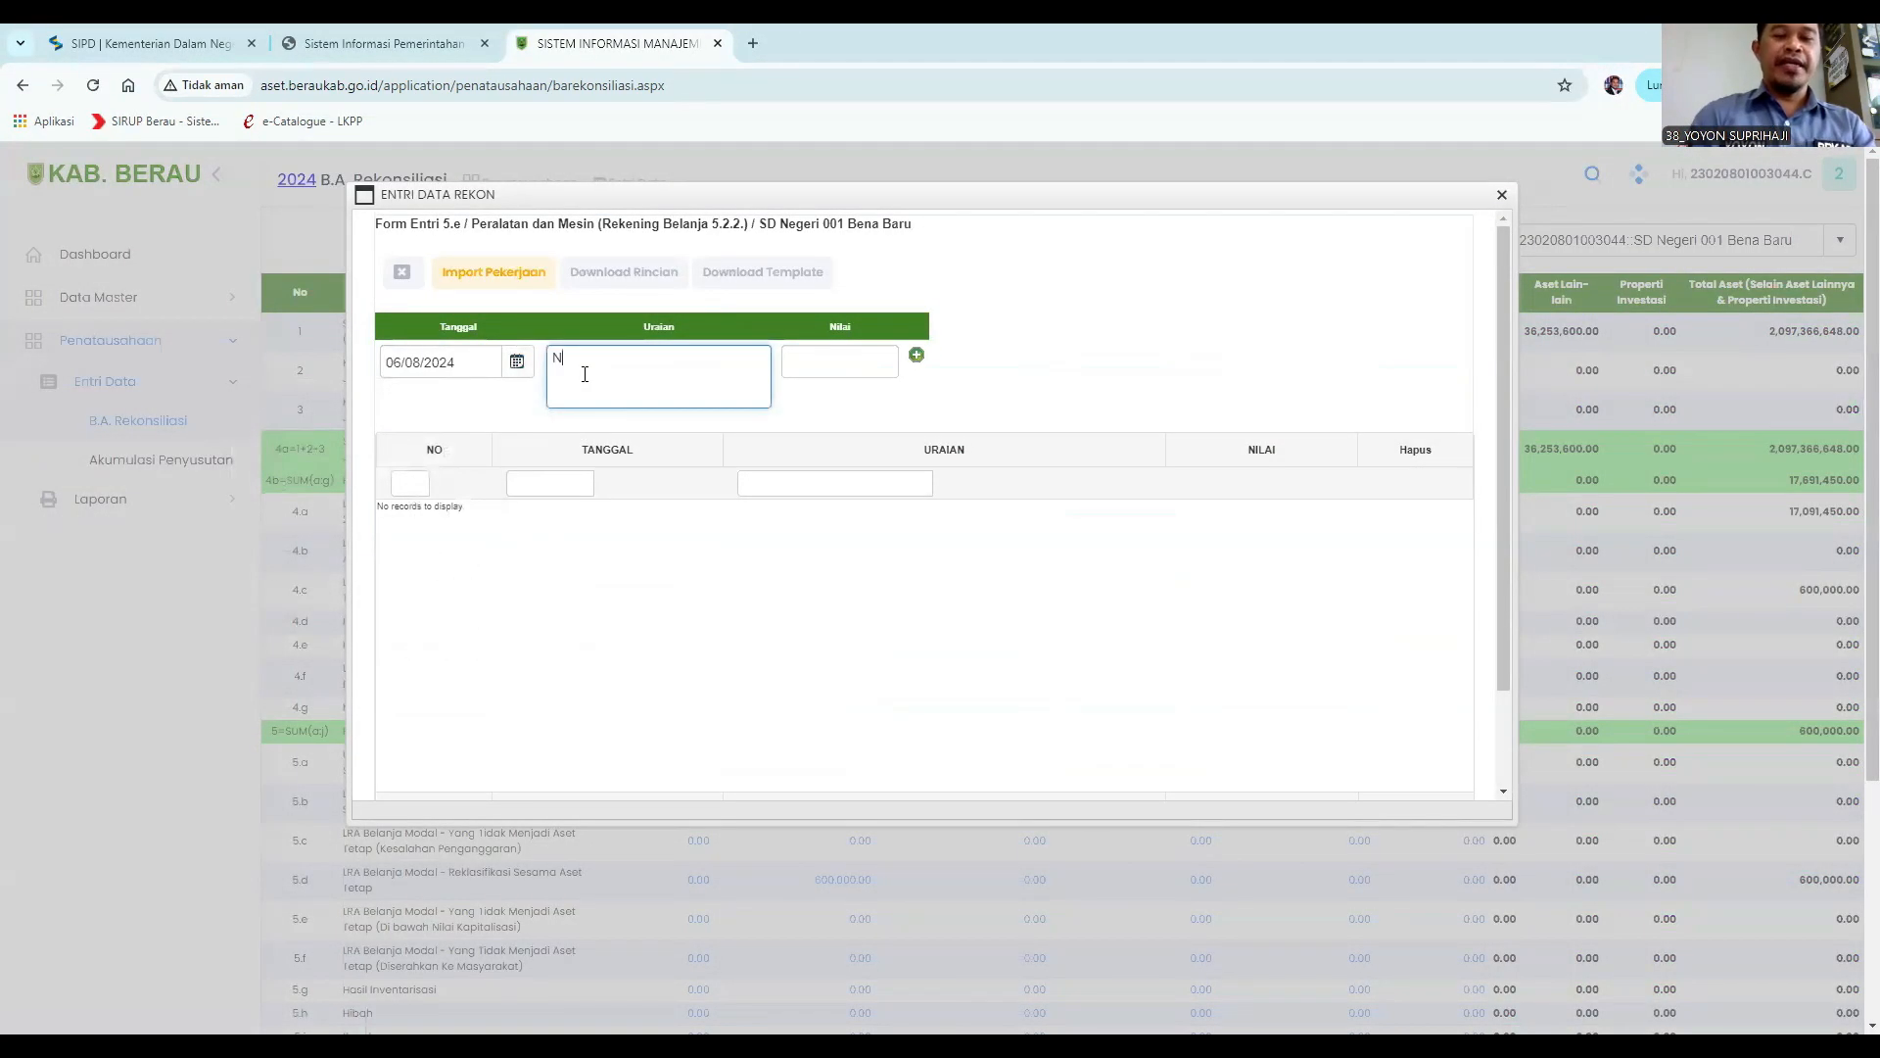
{"action": "type", "text": "ilai Di bawah kapitalisasi P"}
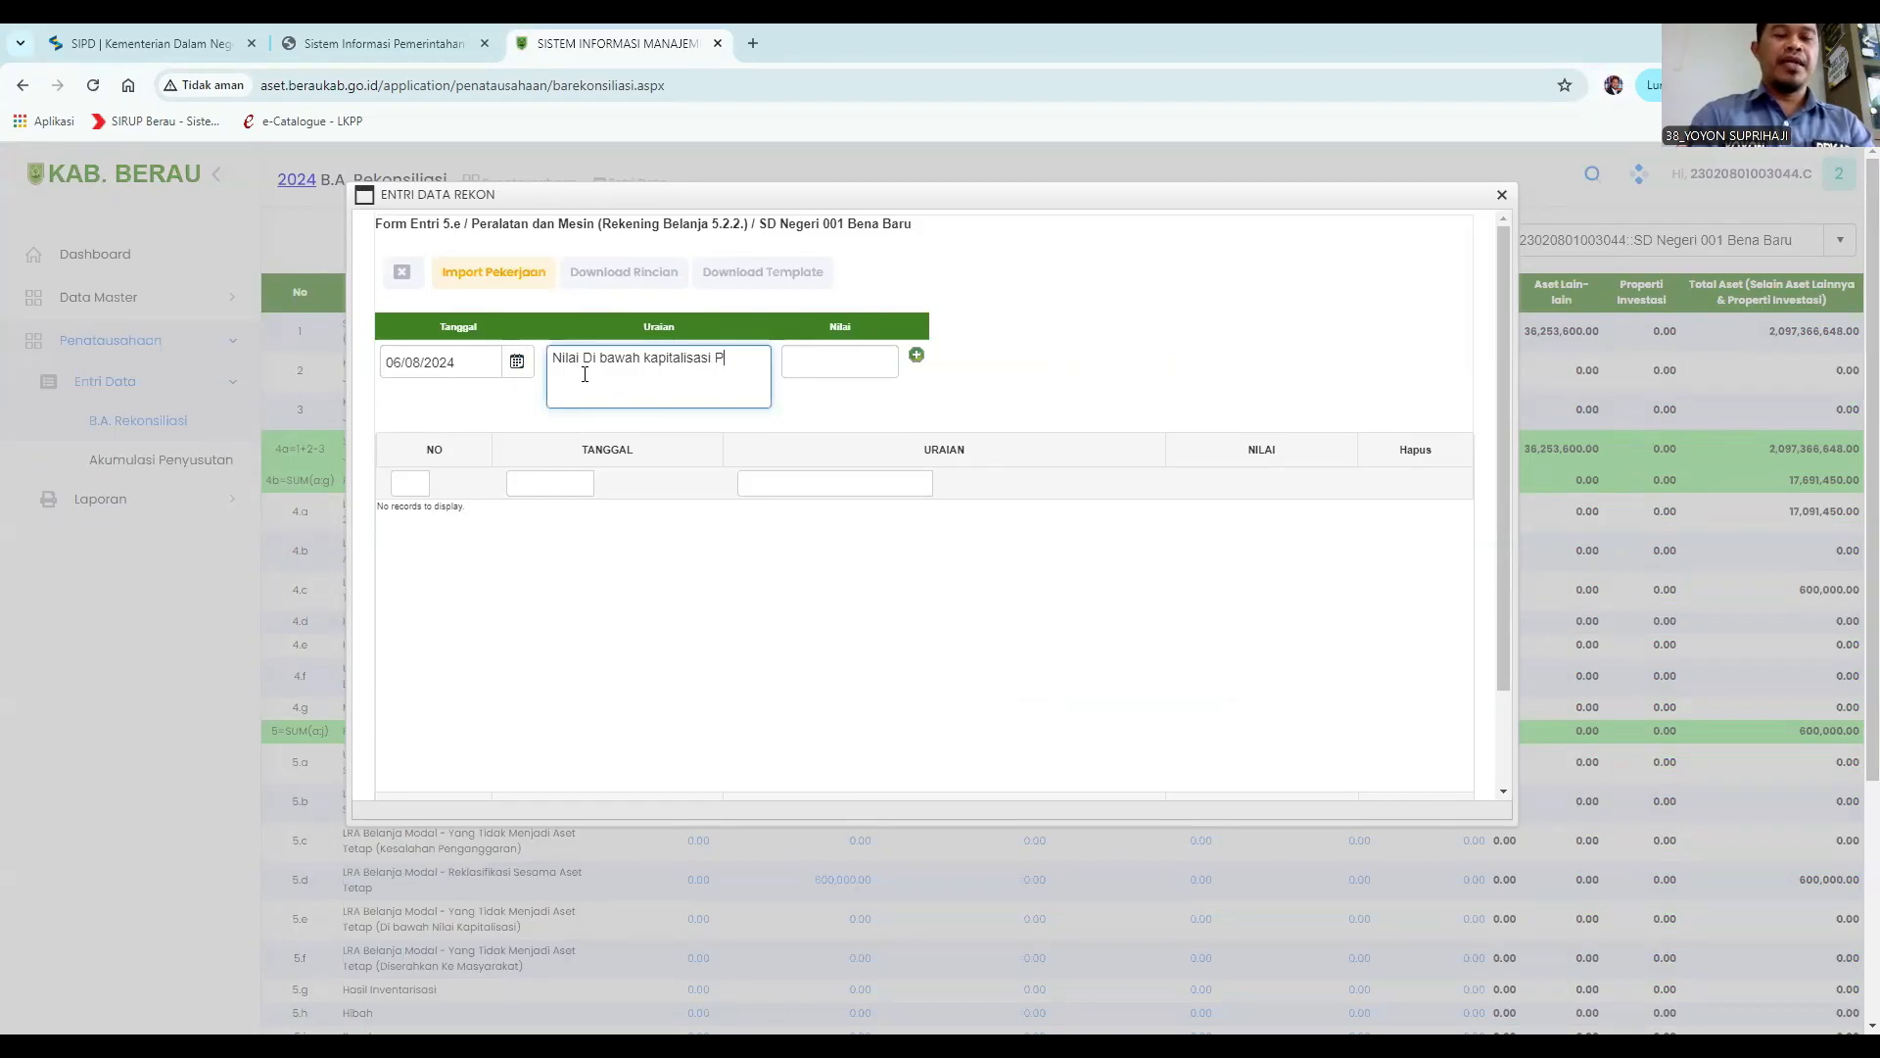
{"action": "type", "text": "e"}
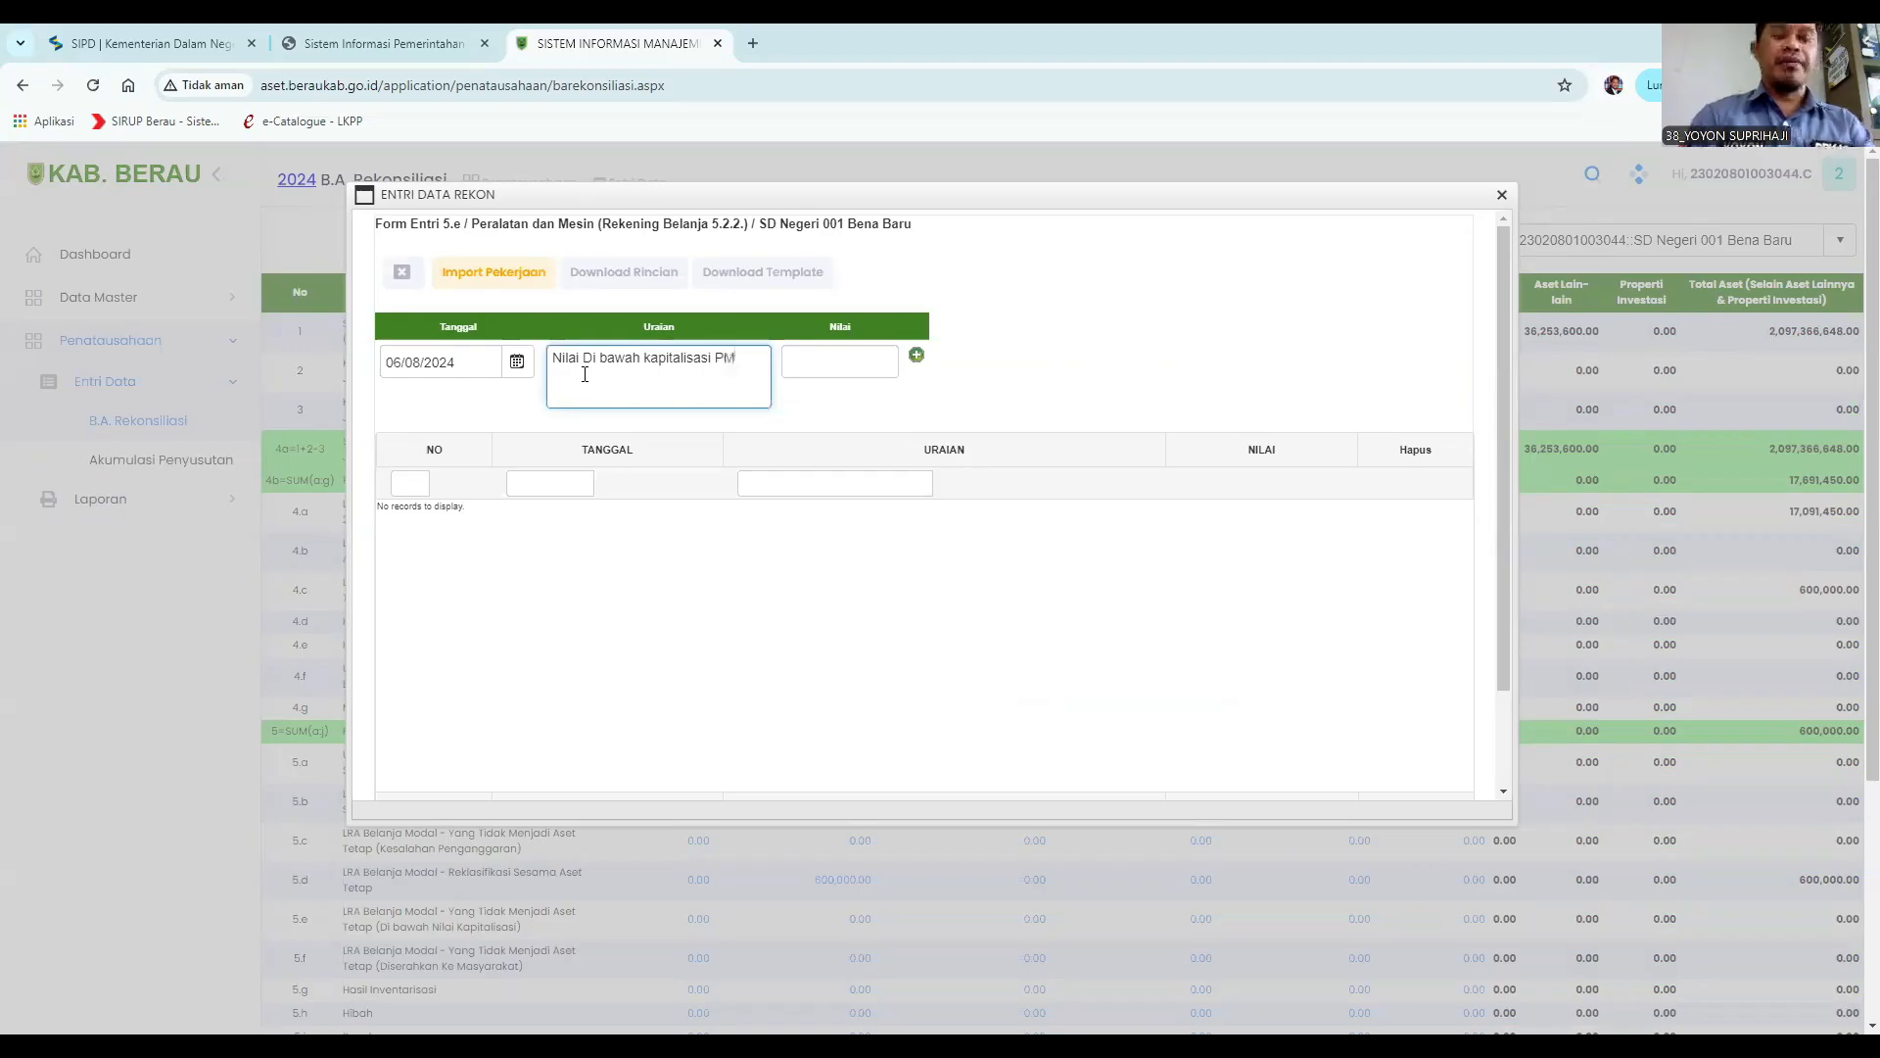
{"action": "type", "text": " kompor gas"}
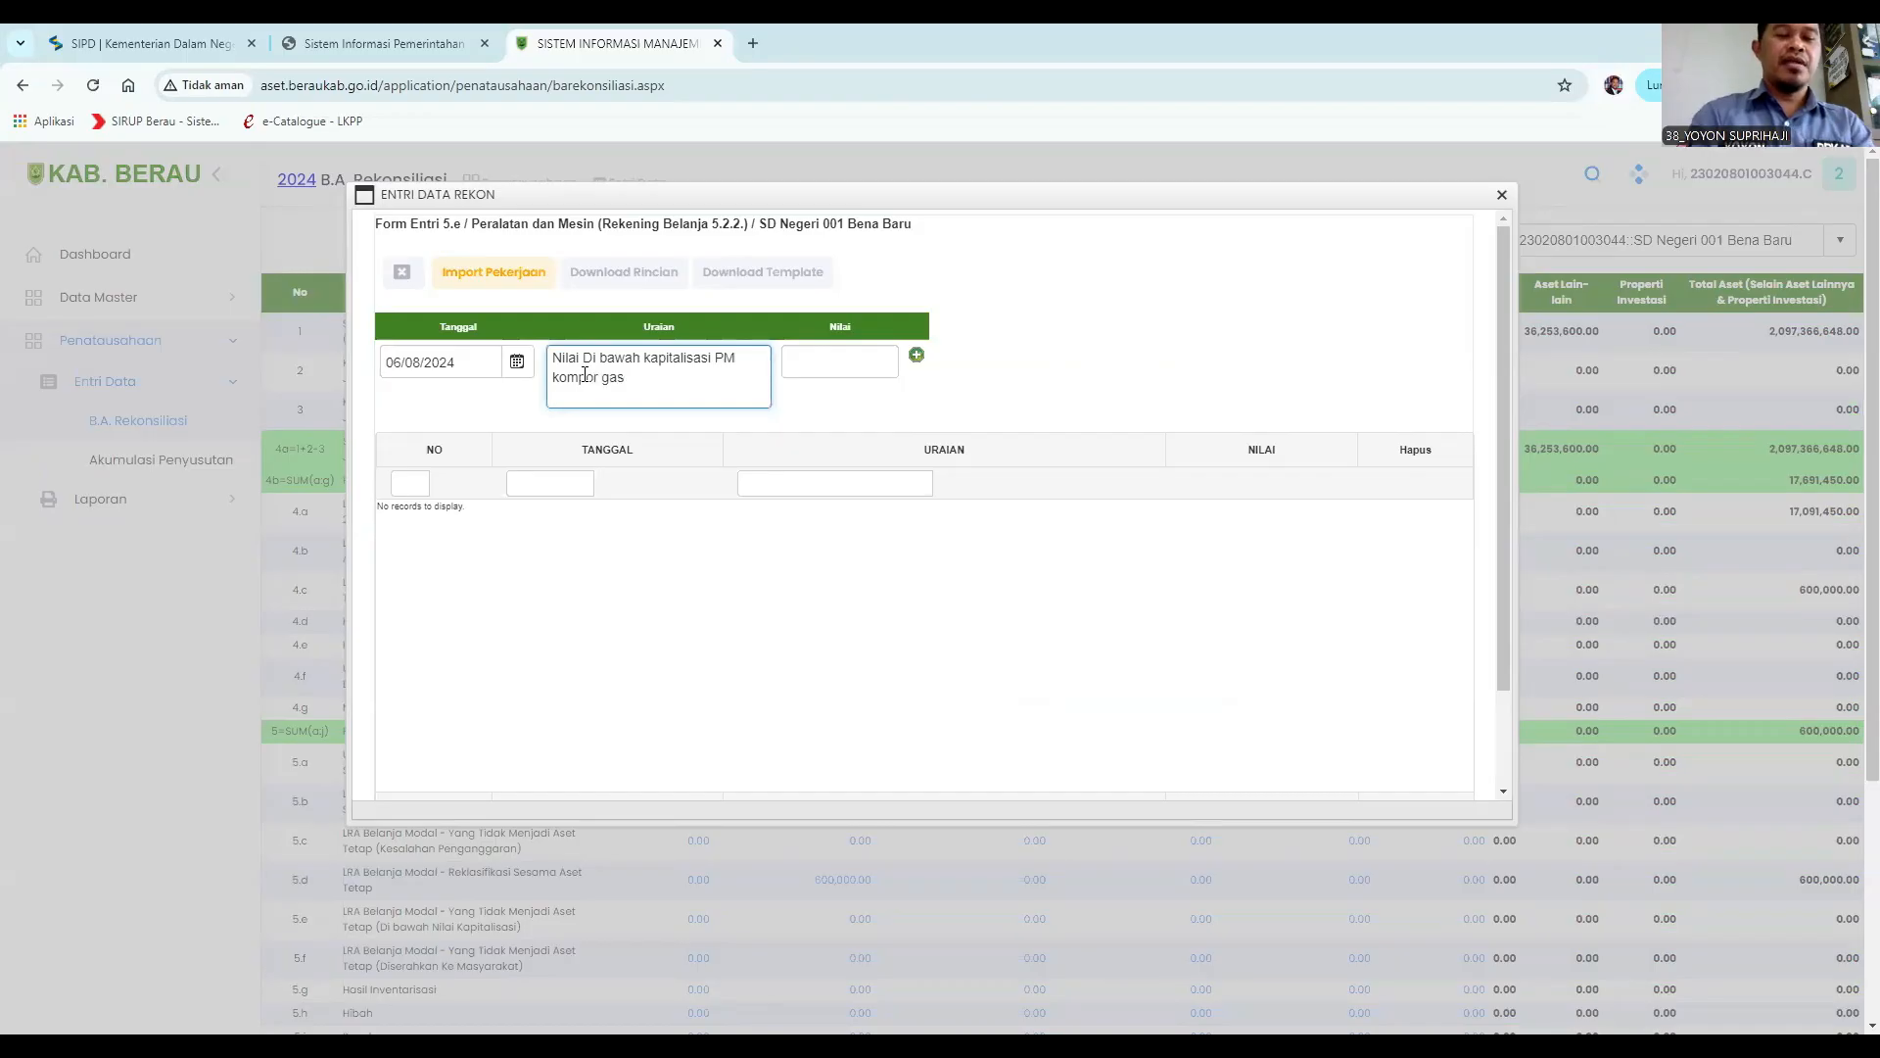
{"action": "type", "text": " 1 bu"}
{"action": "key", "text": "BackSpace"}
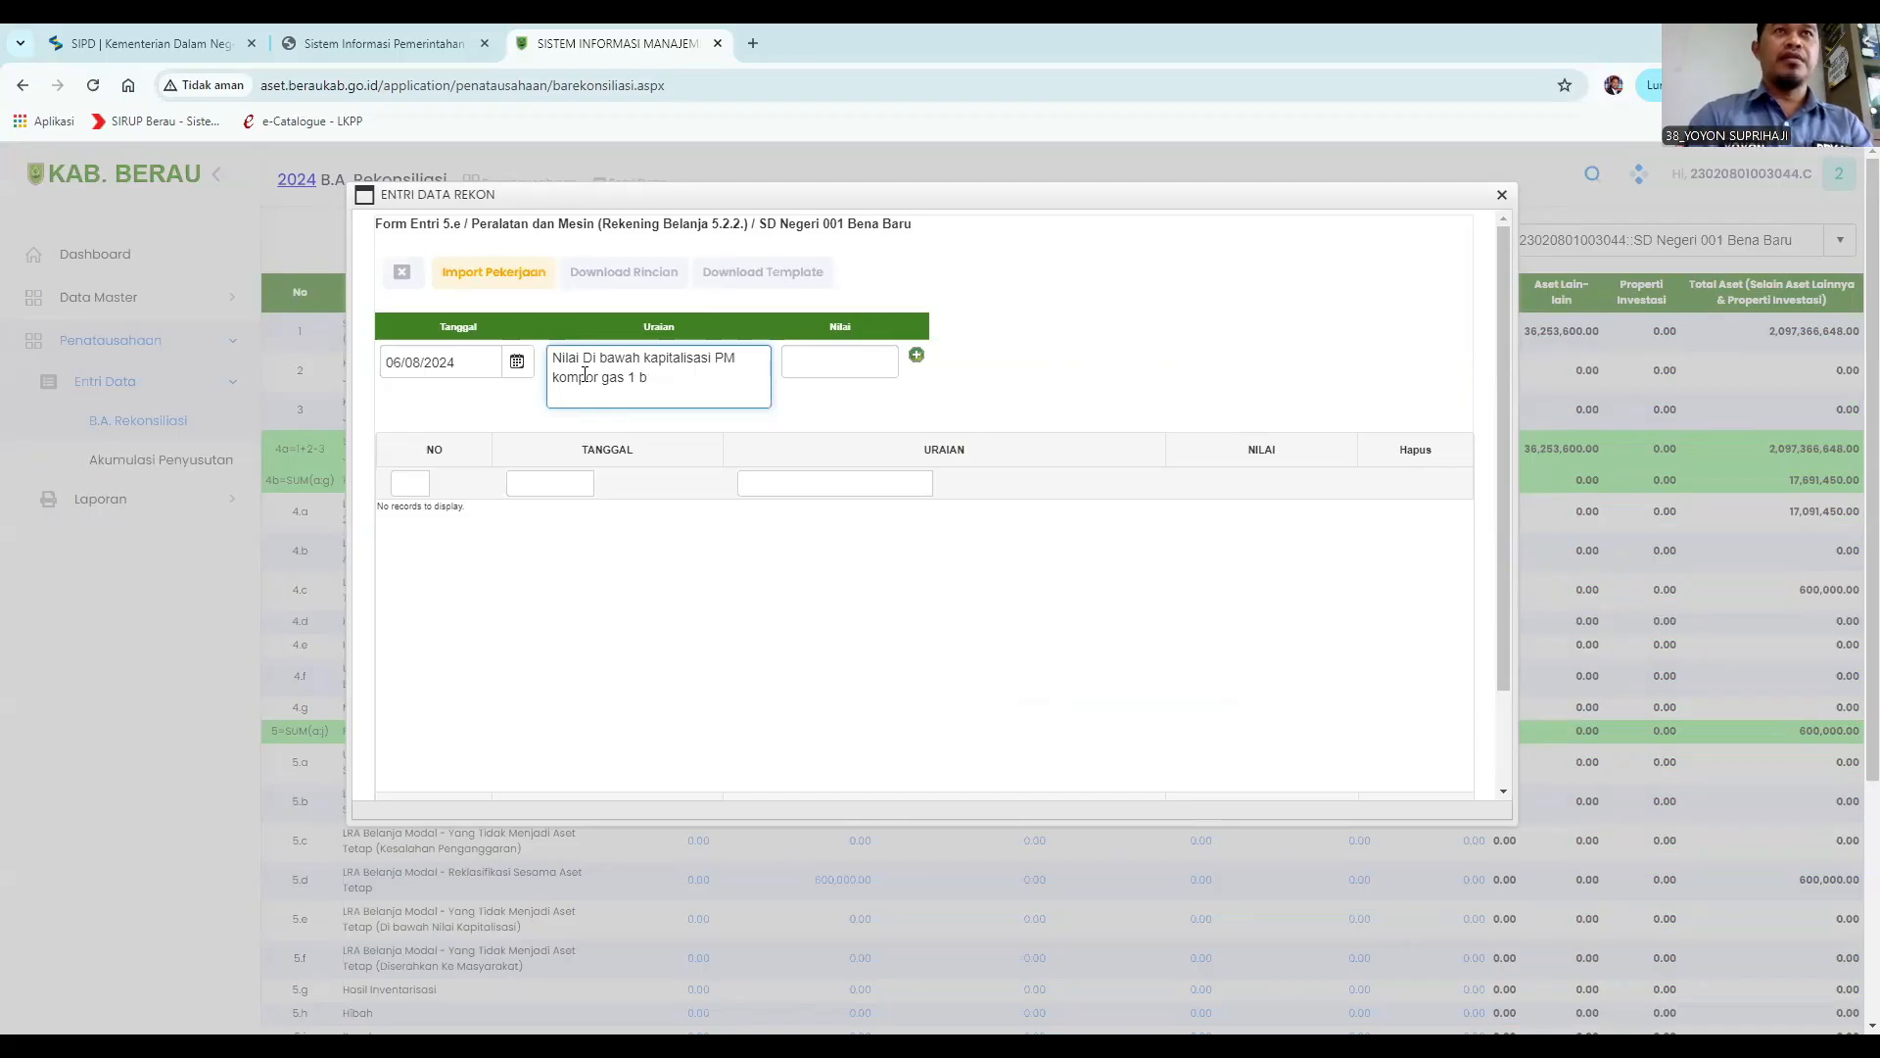
{"action": "type", "text": "bu"}
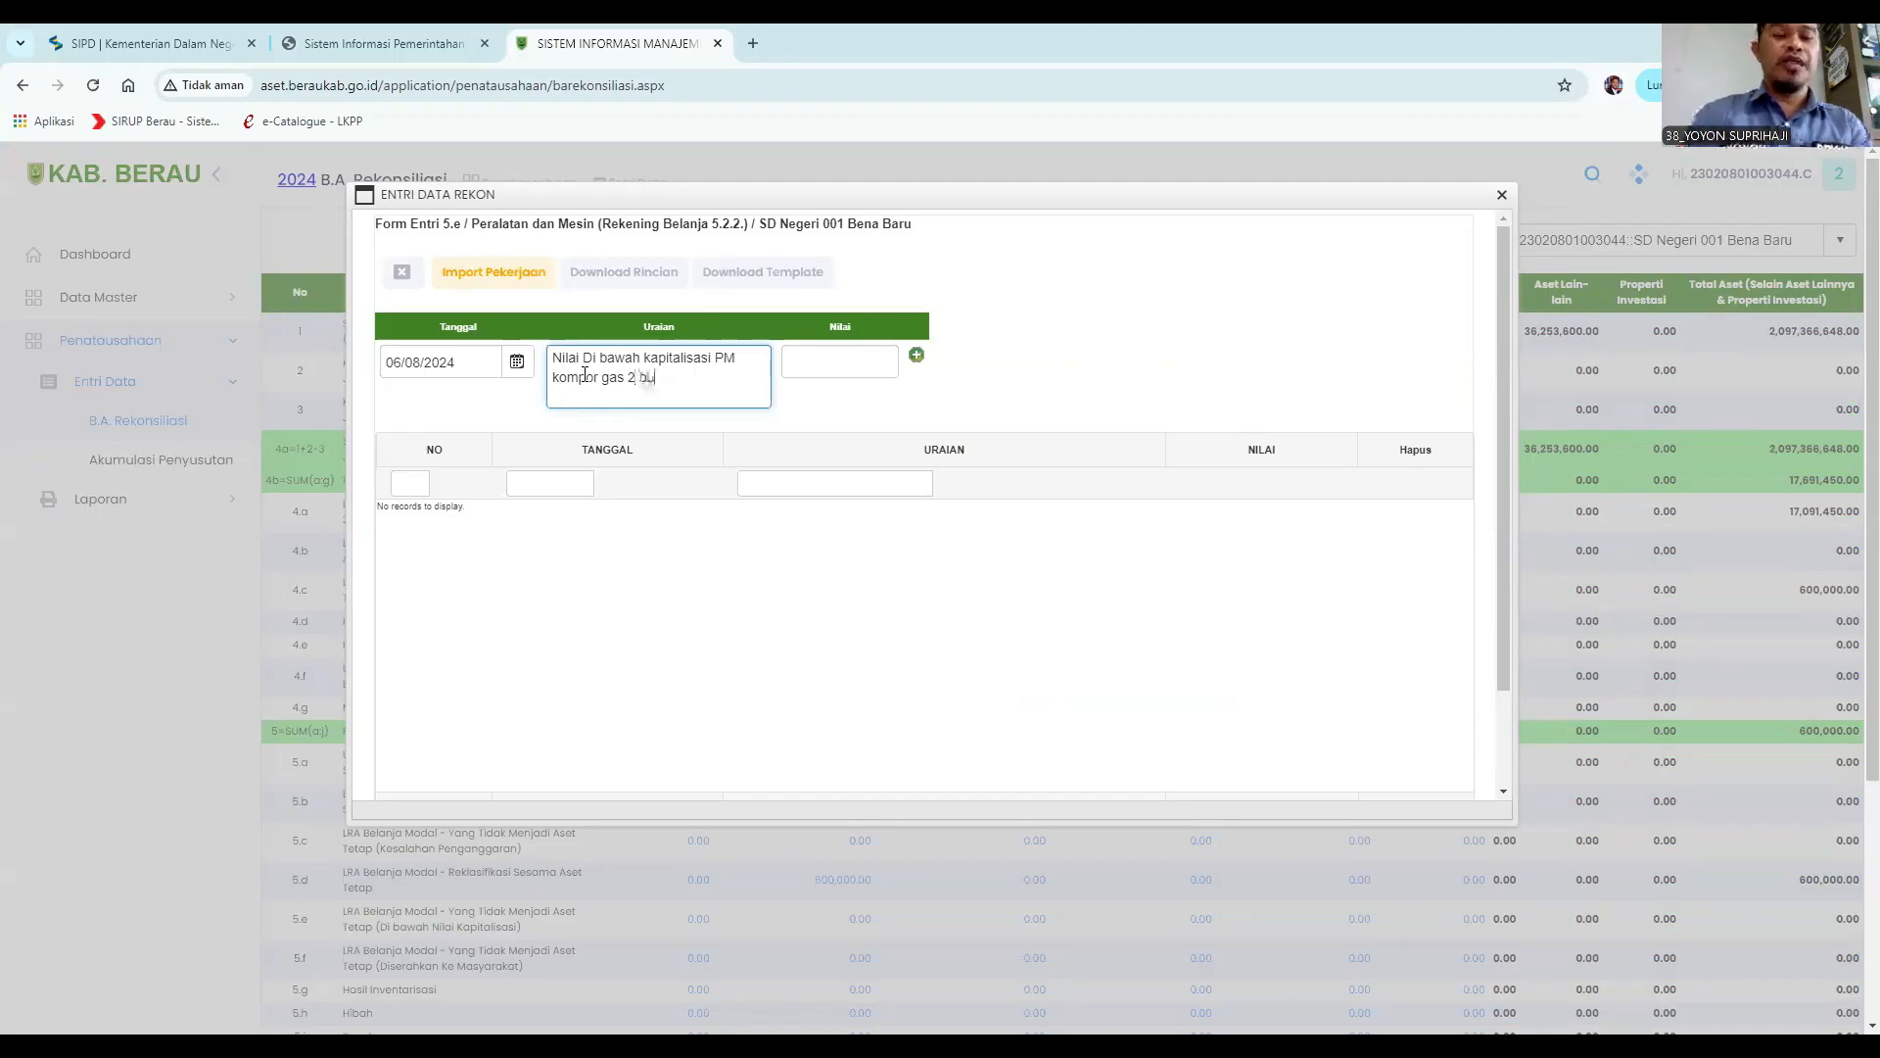
{"action": "type", "text": "ah harga satuan "}
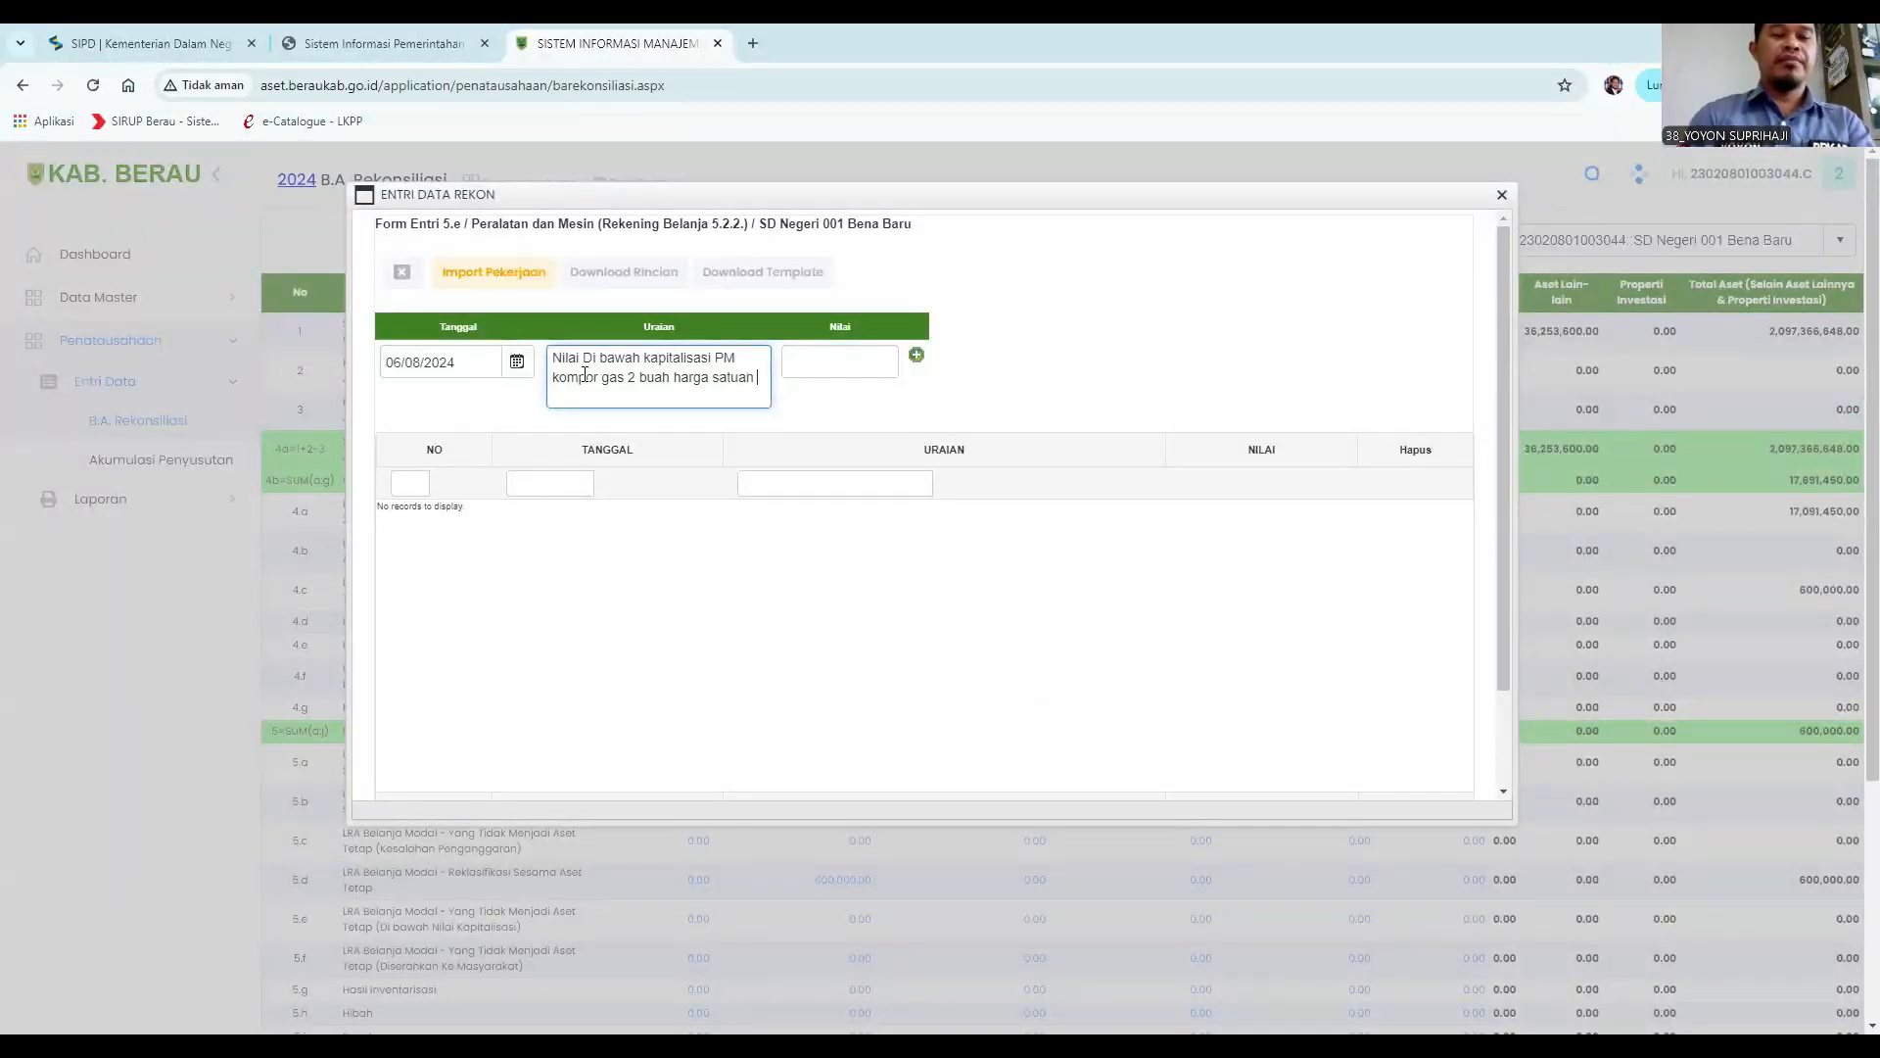
{"action": "type", "text": "450.000"}
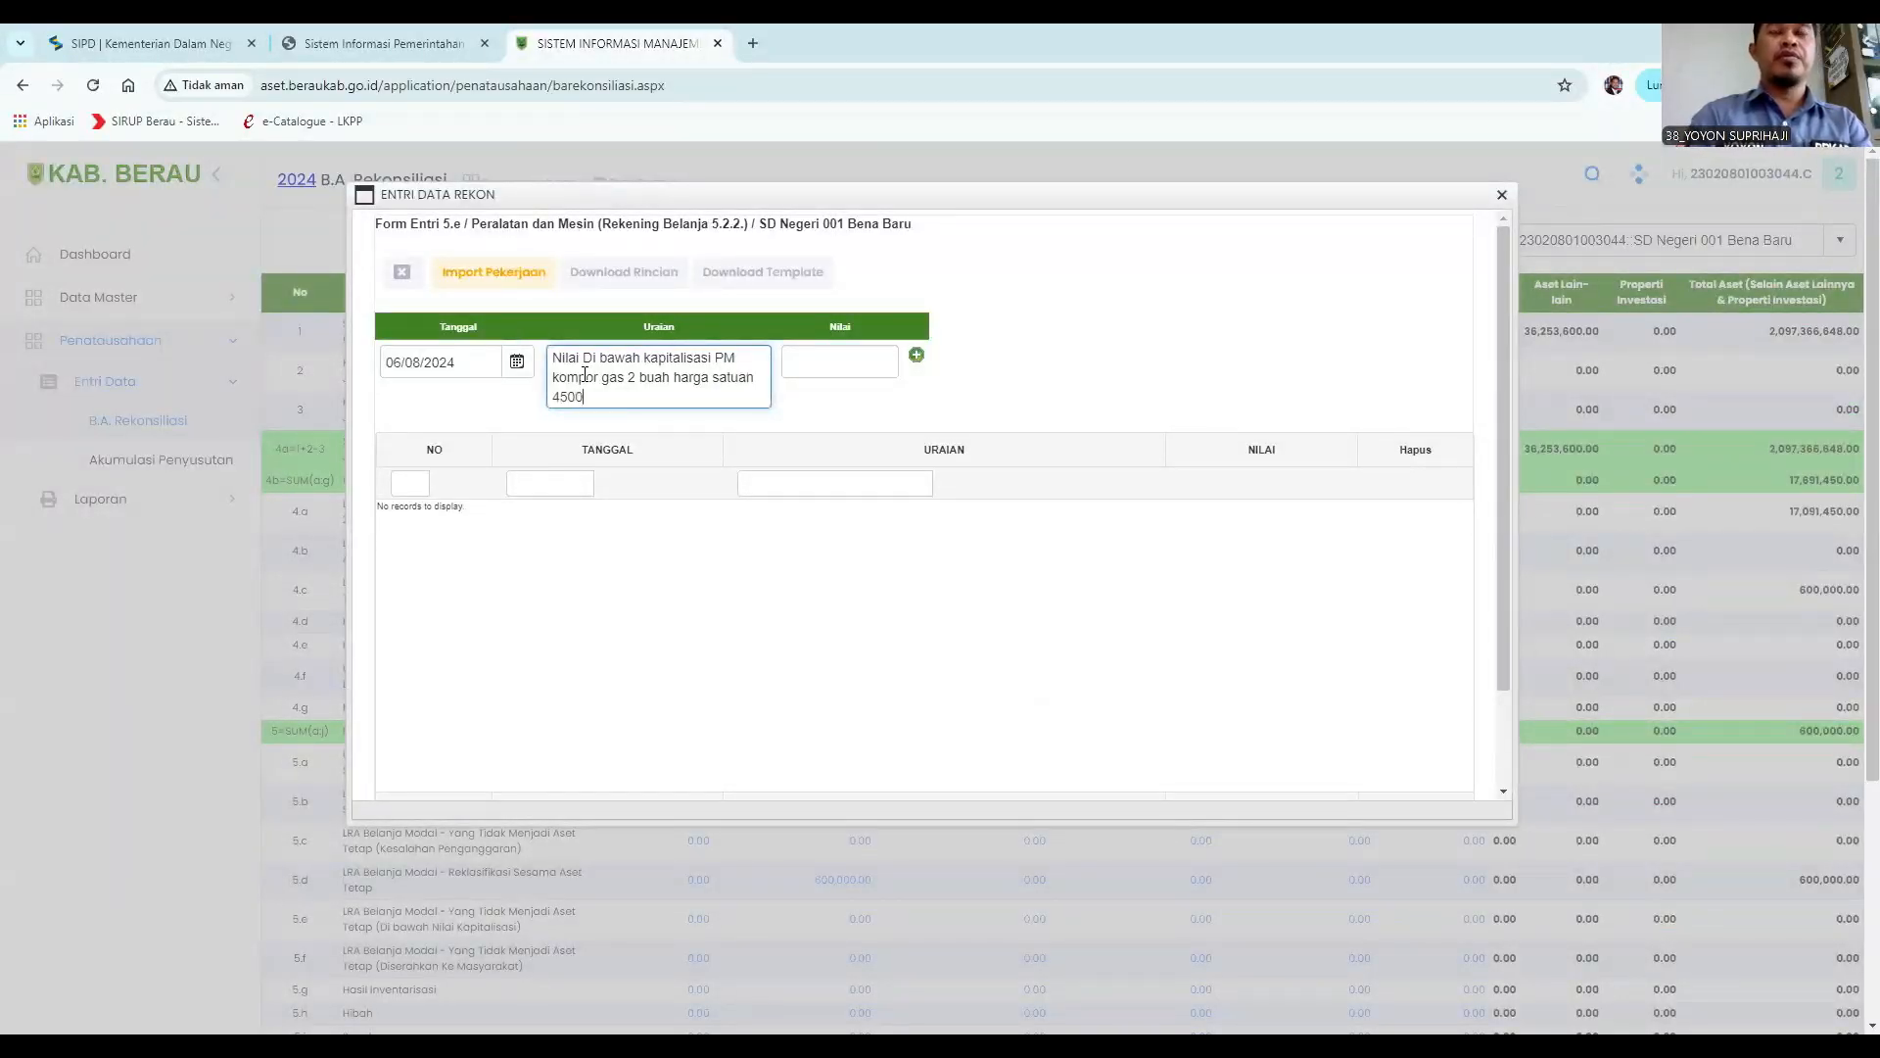
Set the Nilai to 900000, add the row, and close the entry dialog.
{"action": "left_click", "coordinate": [814, 366]}
{"action": "type", "text": "900000"}
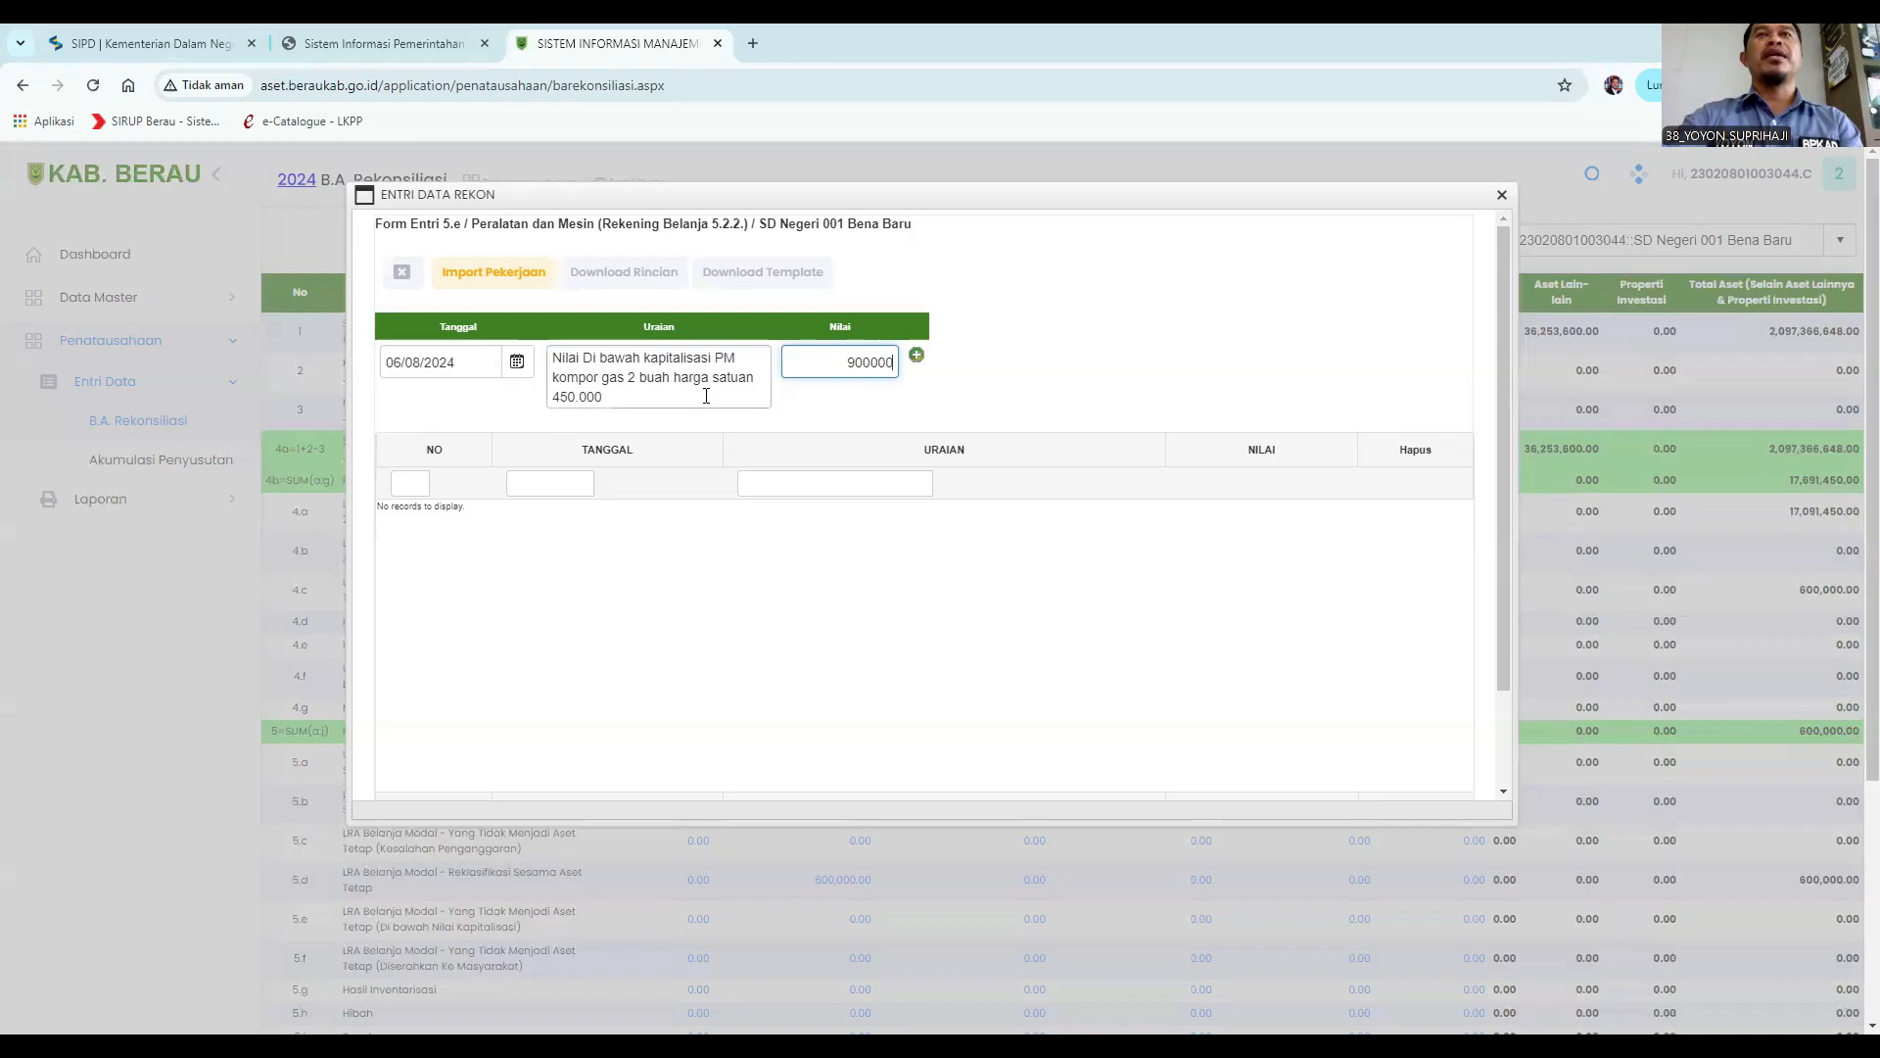
{"action": "left_click", "coordinate": [915, 358]}
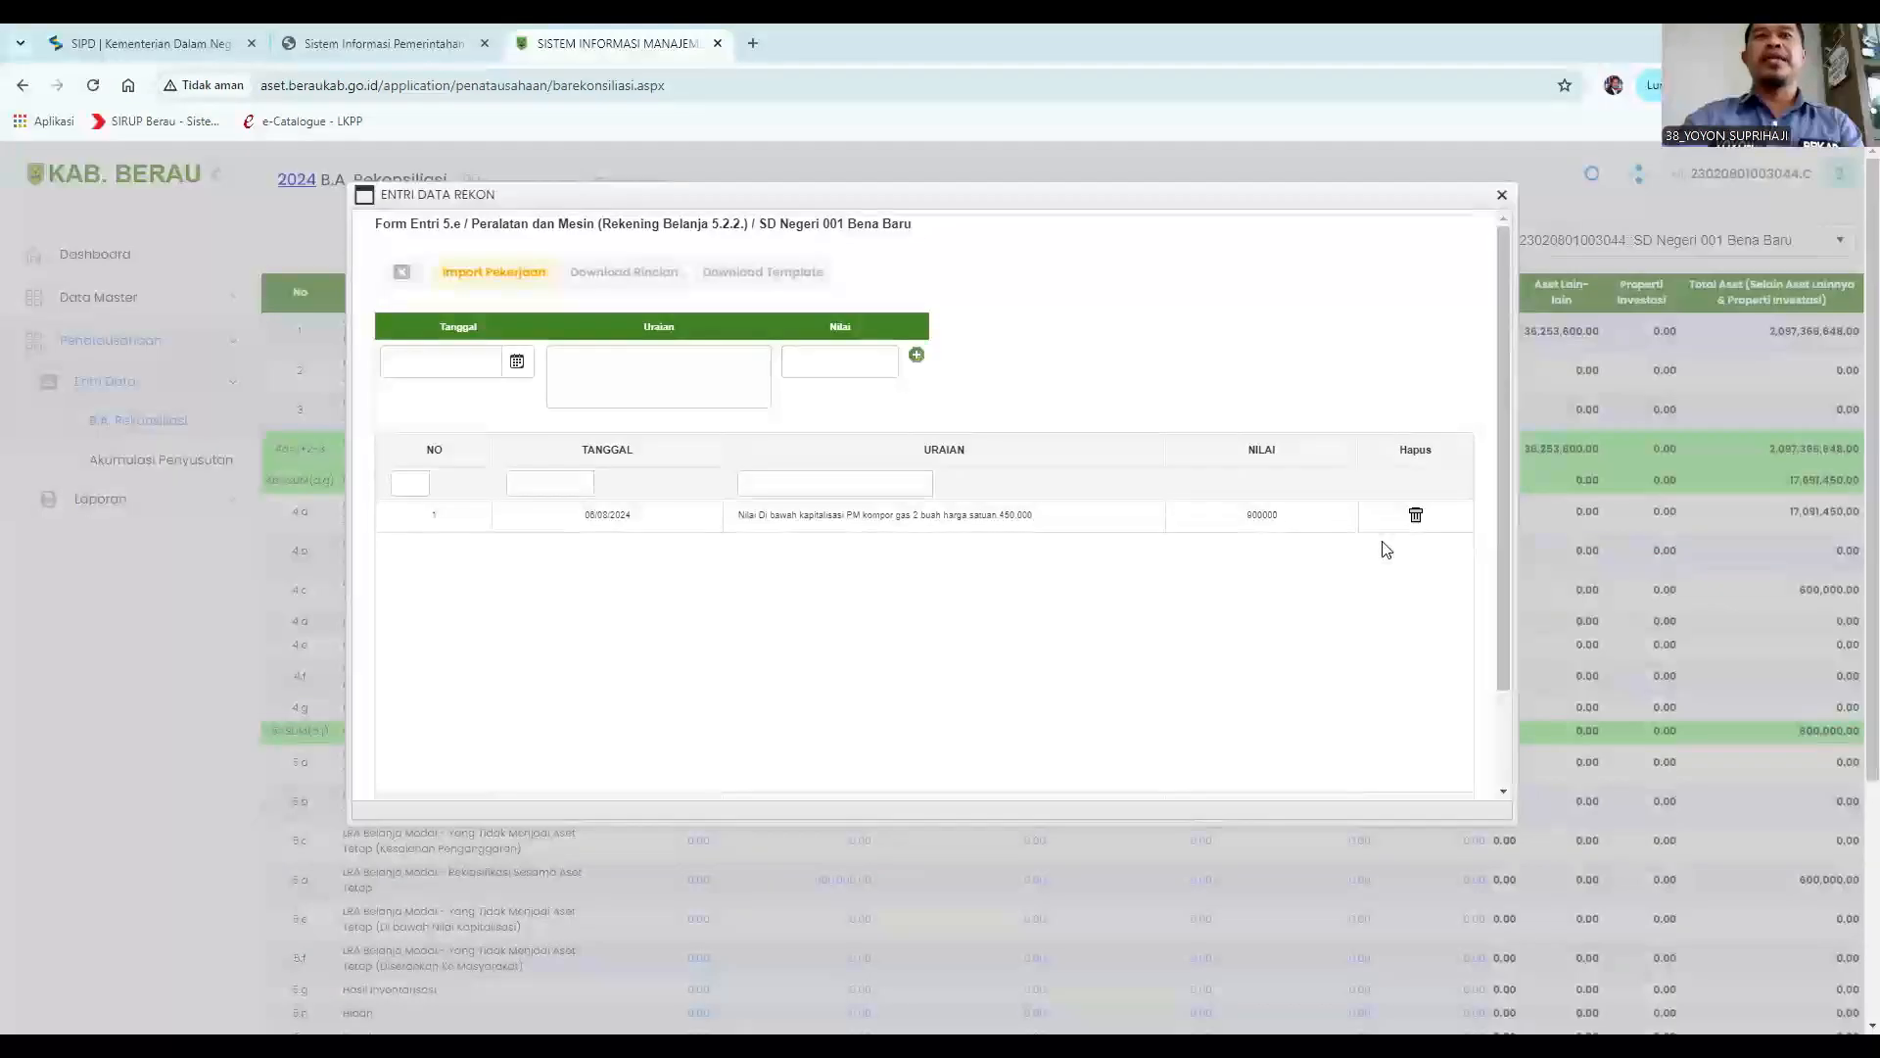
{"action": "scroll", "coordinate": [1234, 599], "scroll_direction": "down", "scroll_amount": 1}
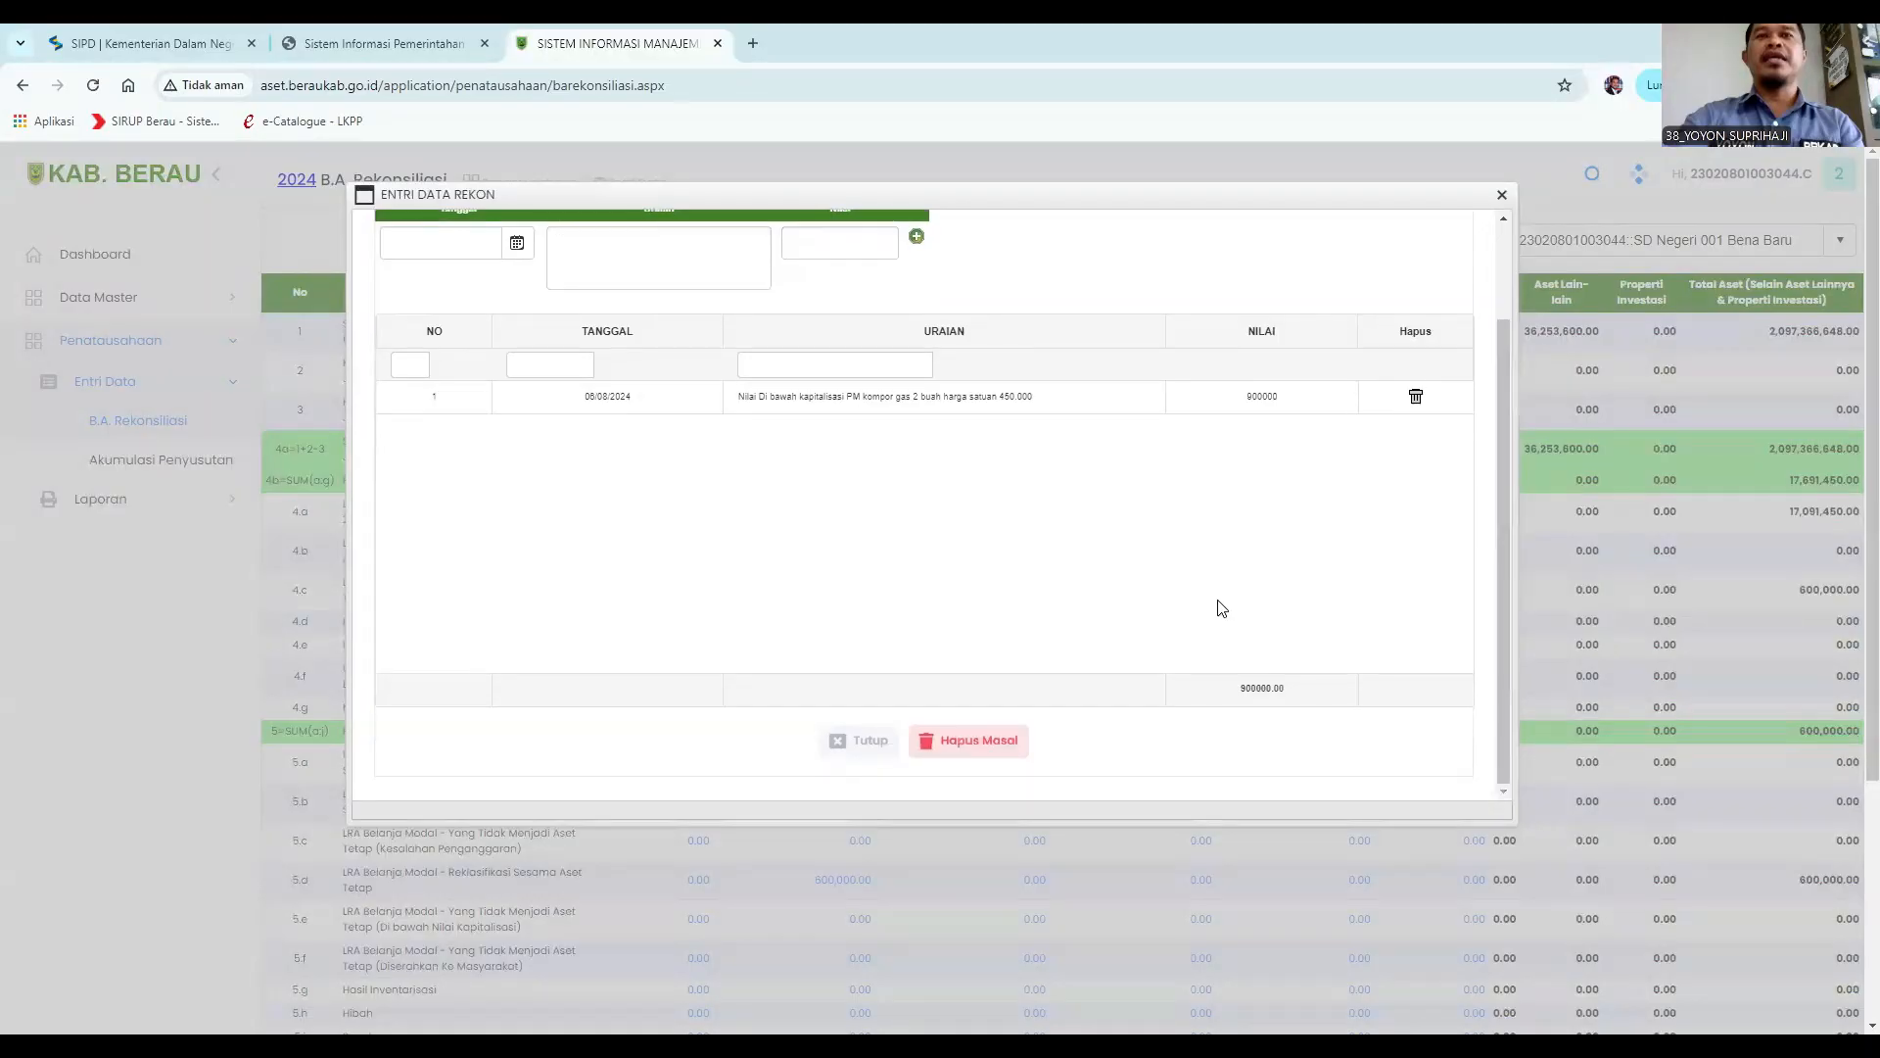
{"action": "left_click", "coordinate": [865, 741]}
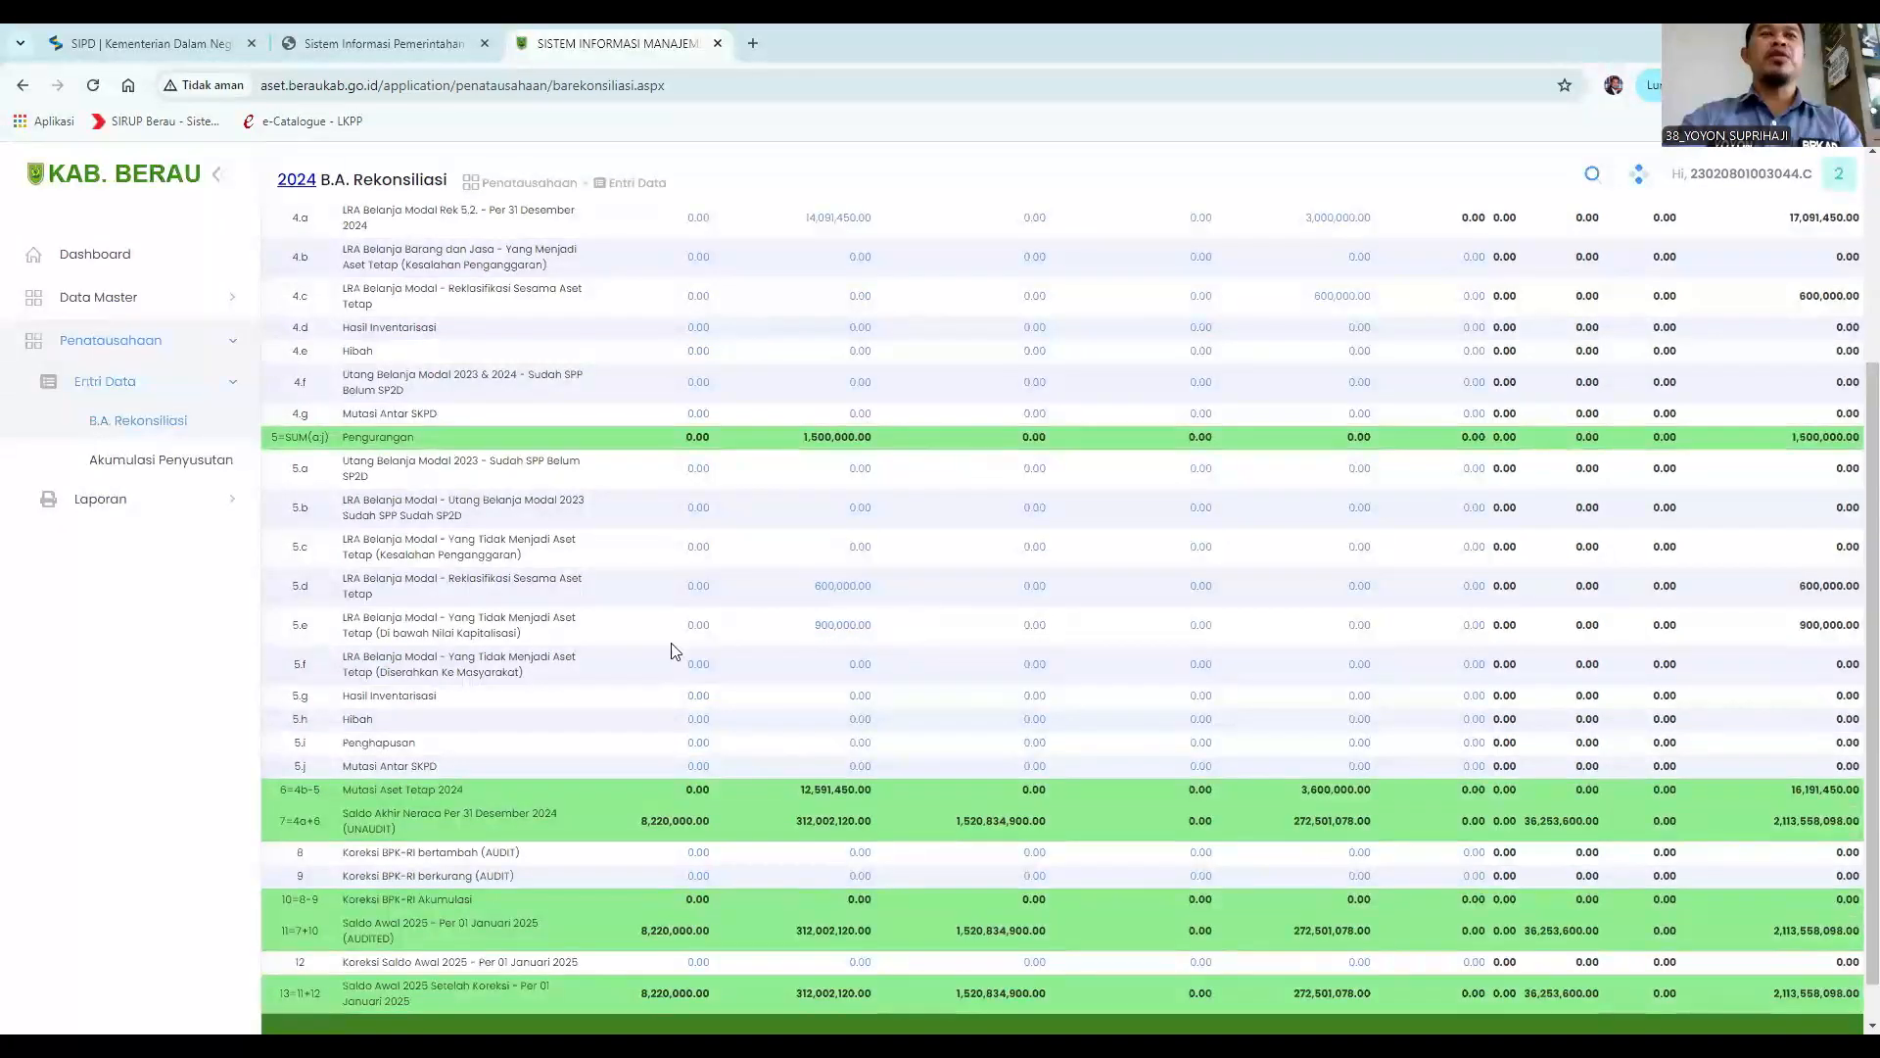
Open the 5.d Aset Tetap Lainnya reclassification entry and set the Tanggal to 02/09/2024.
{"action": "left_click", "coordinate": [843, 627]}
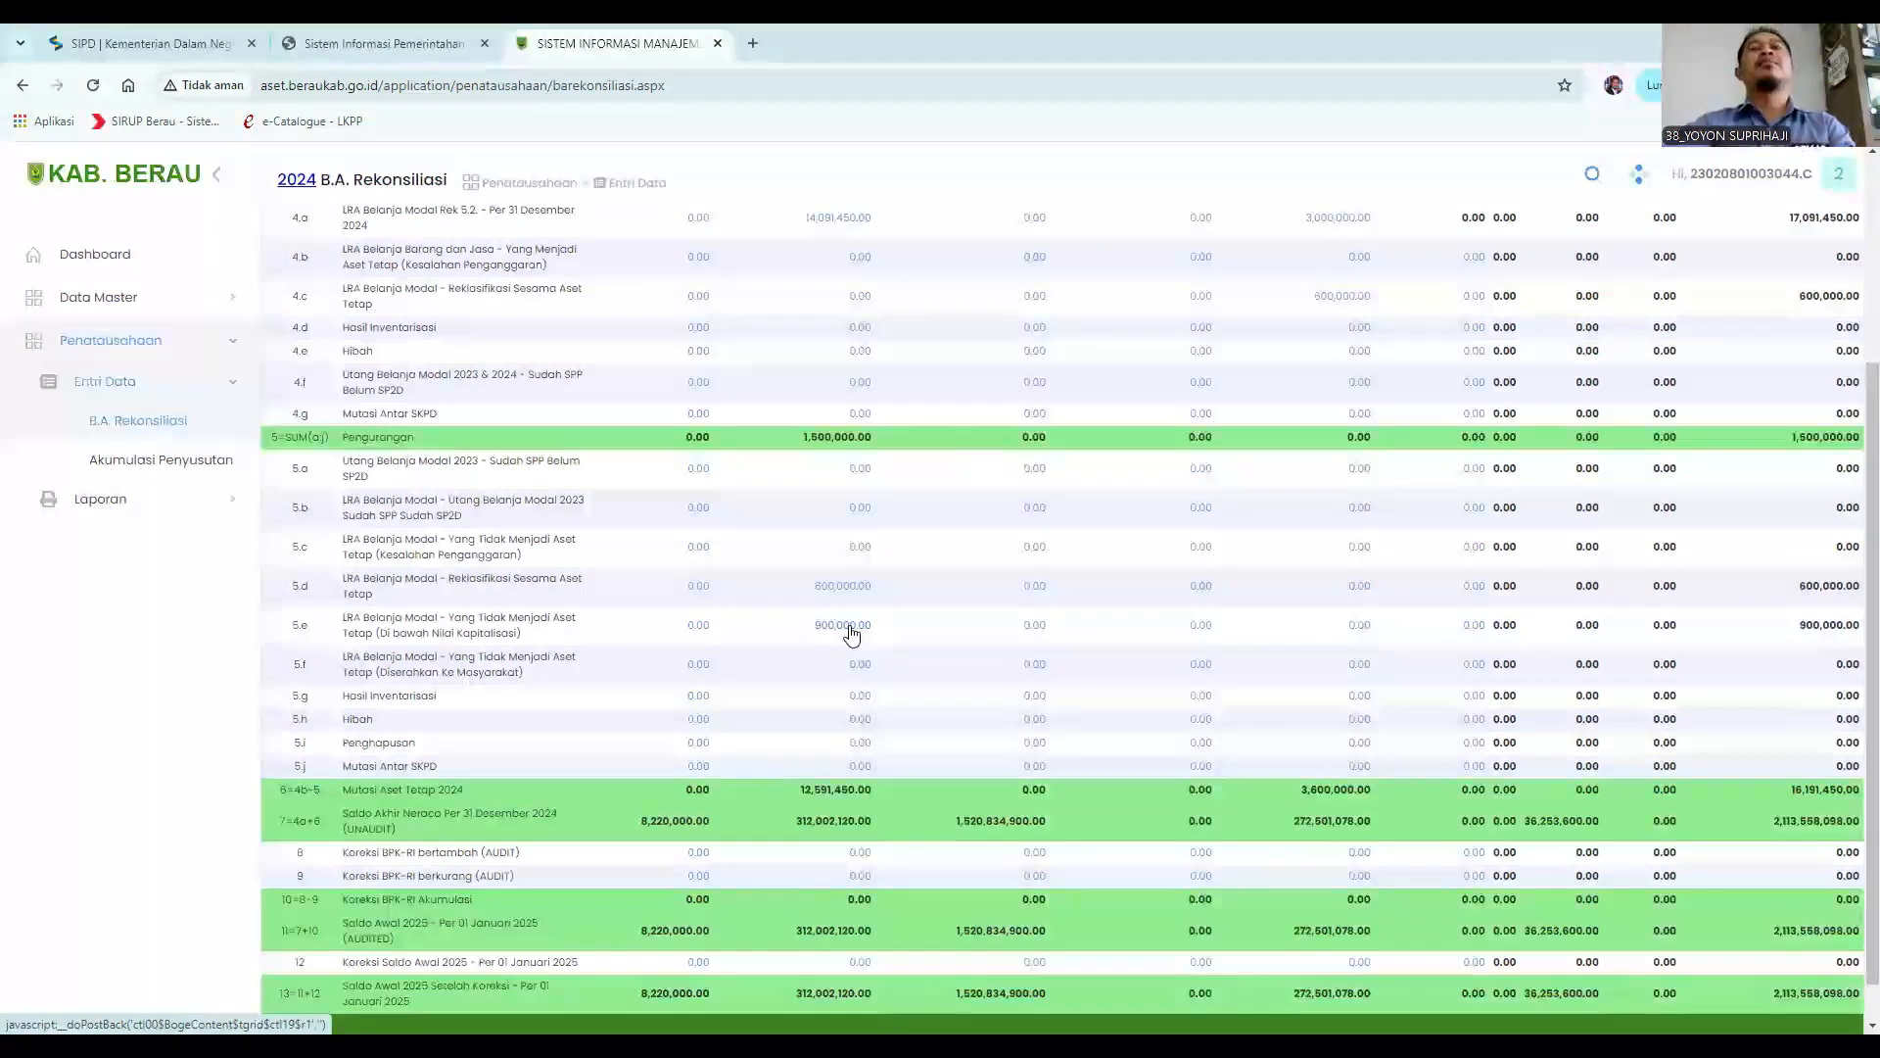
{"action": "scroll", "coordinate": [1342, 565], "scroll_direction": "up", "scroll_amount": 3}
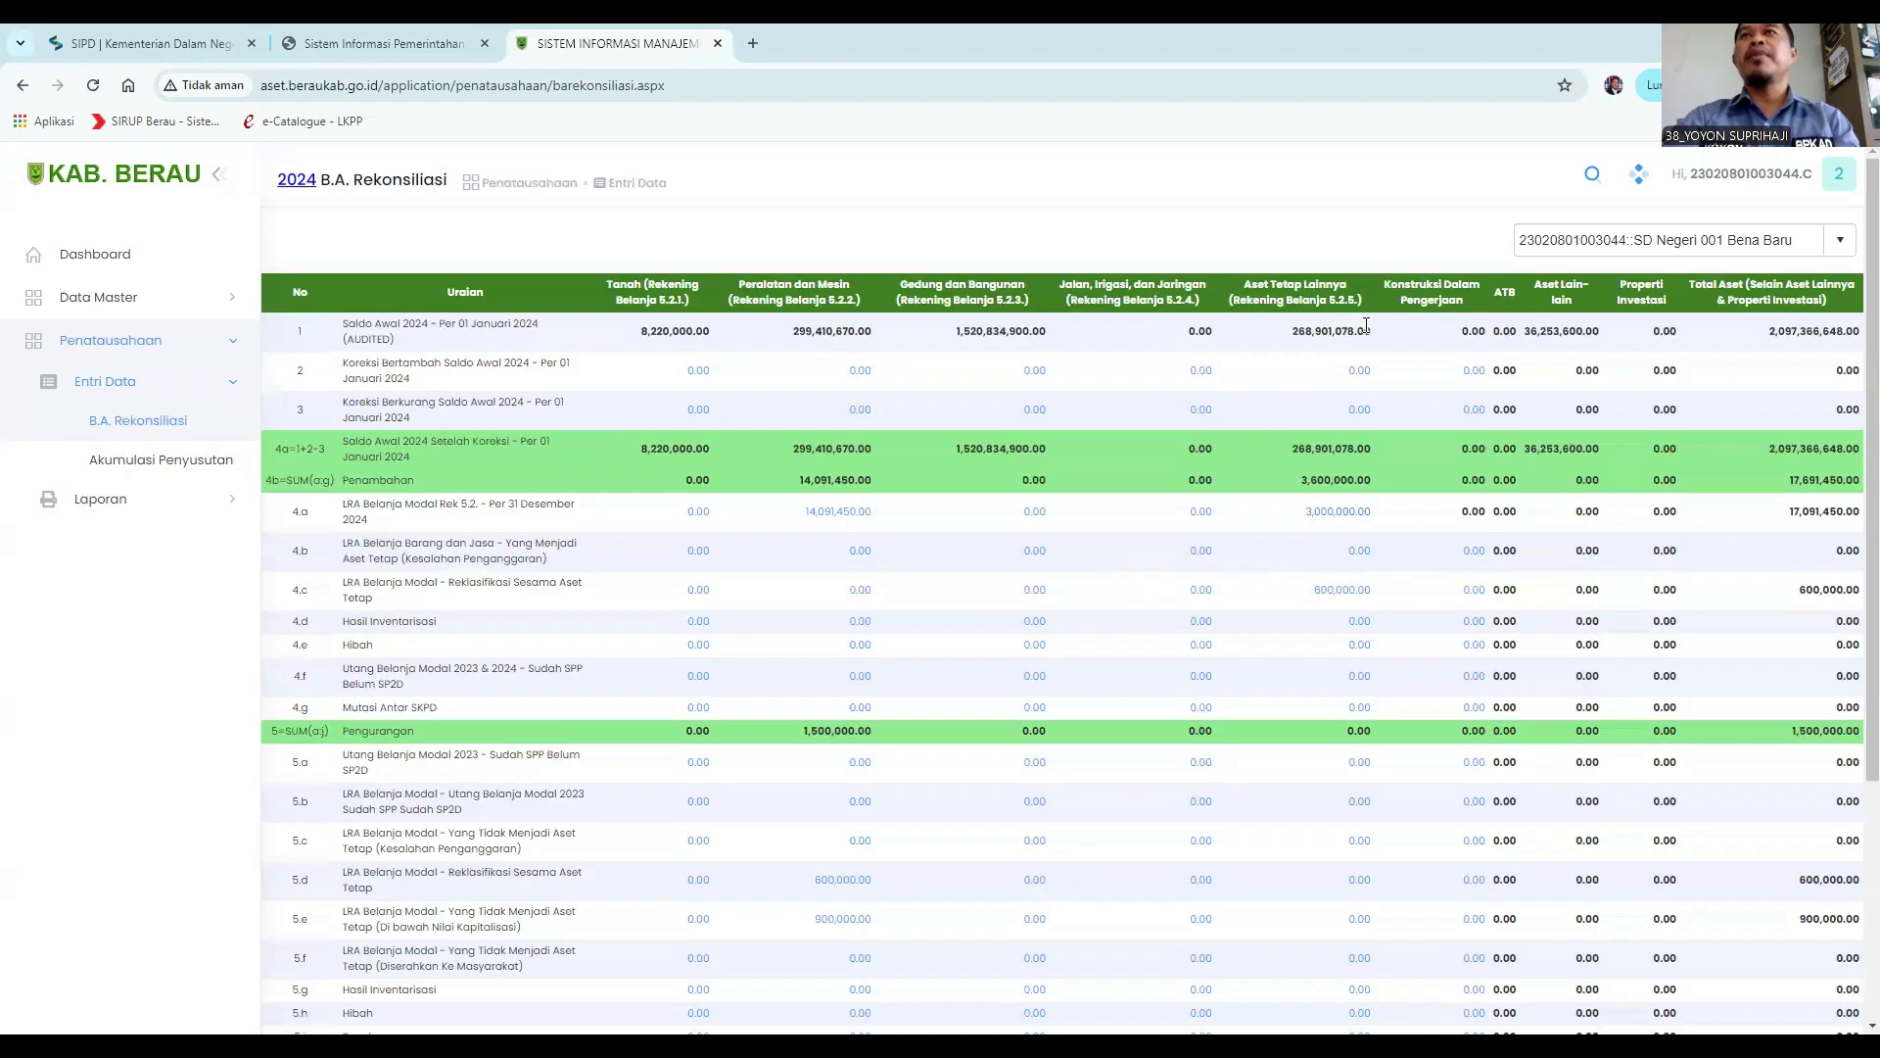
{"action": "left_click", "coordinate": [1350, 515]}
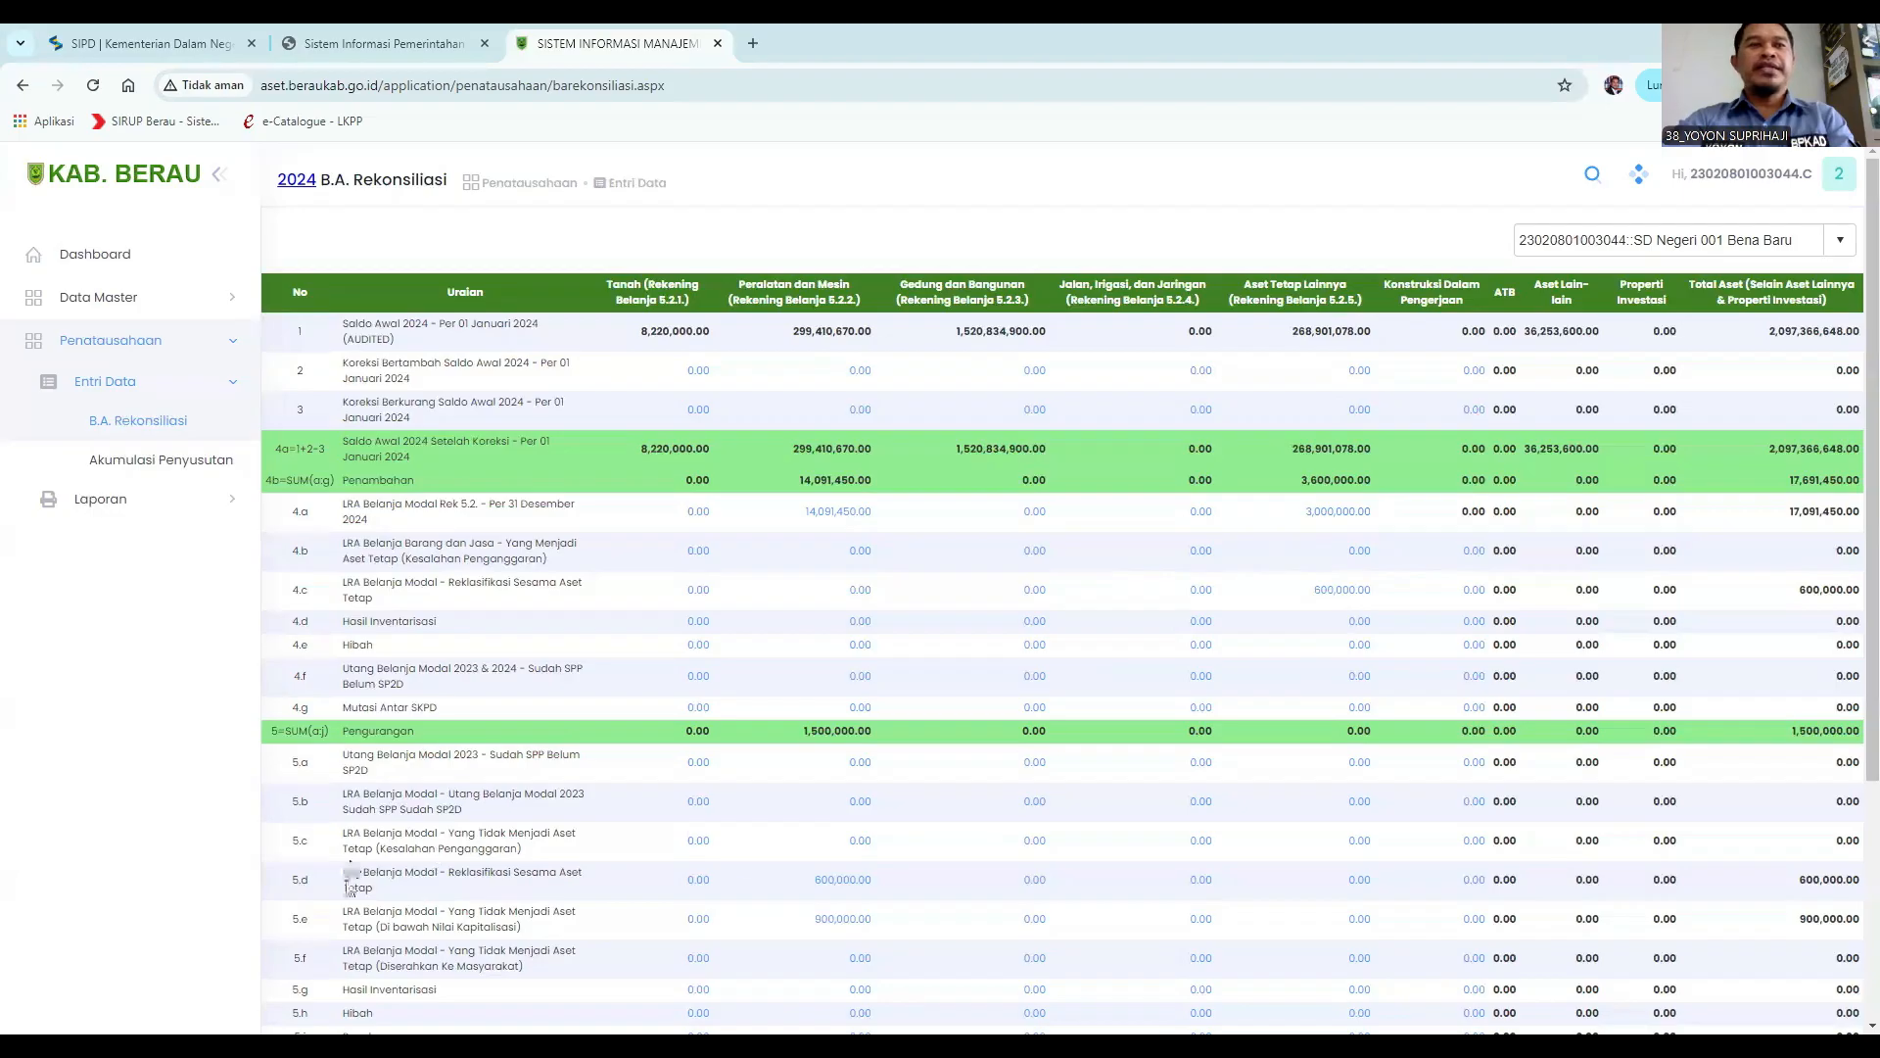
{"action": "left_click", "coordinate": [1360, 888]}
{"action": "left_click", "coordinate": [516, 361]}
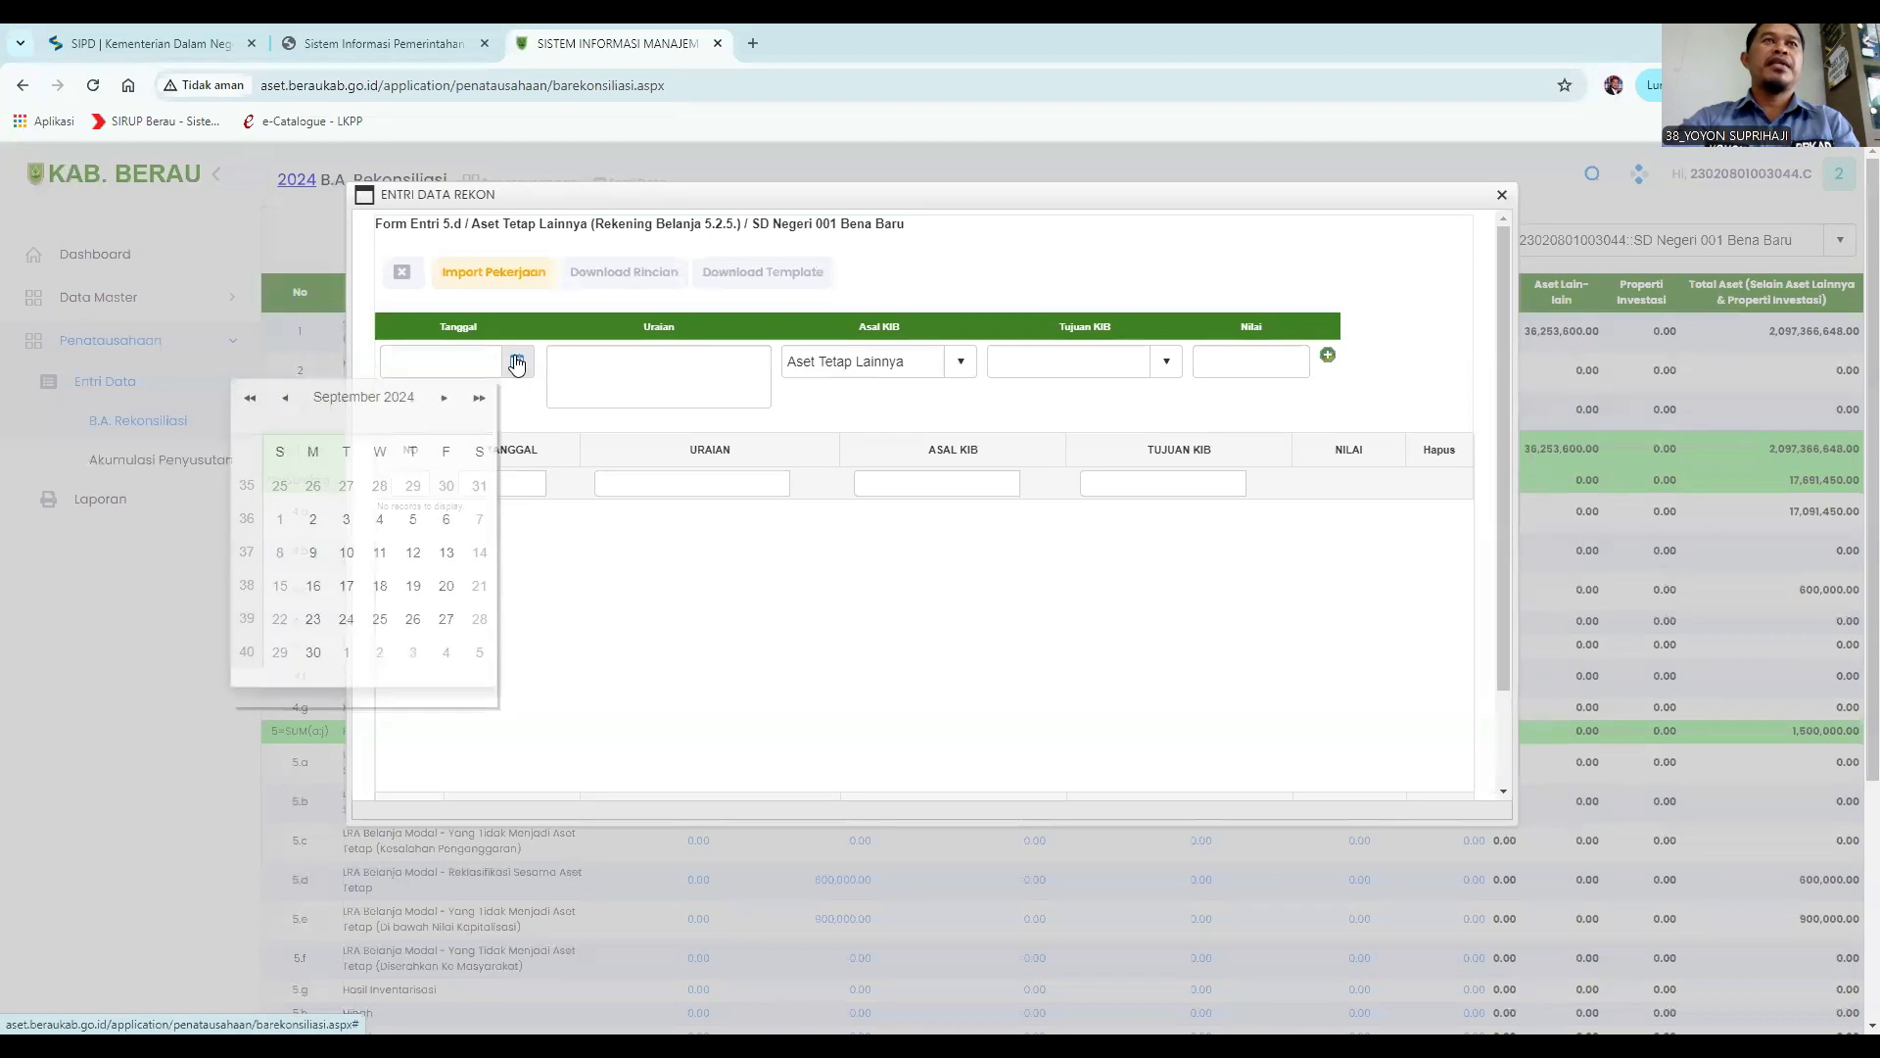
{"action": "left_click", "coordinate": [312, 519]}
Enter the Uraian "Reklas Kipas Angin ke PM 2 buah harga satuan 350.000".
{"action": "left_click", "coordinate": [624, 368]}
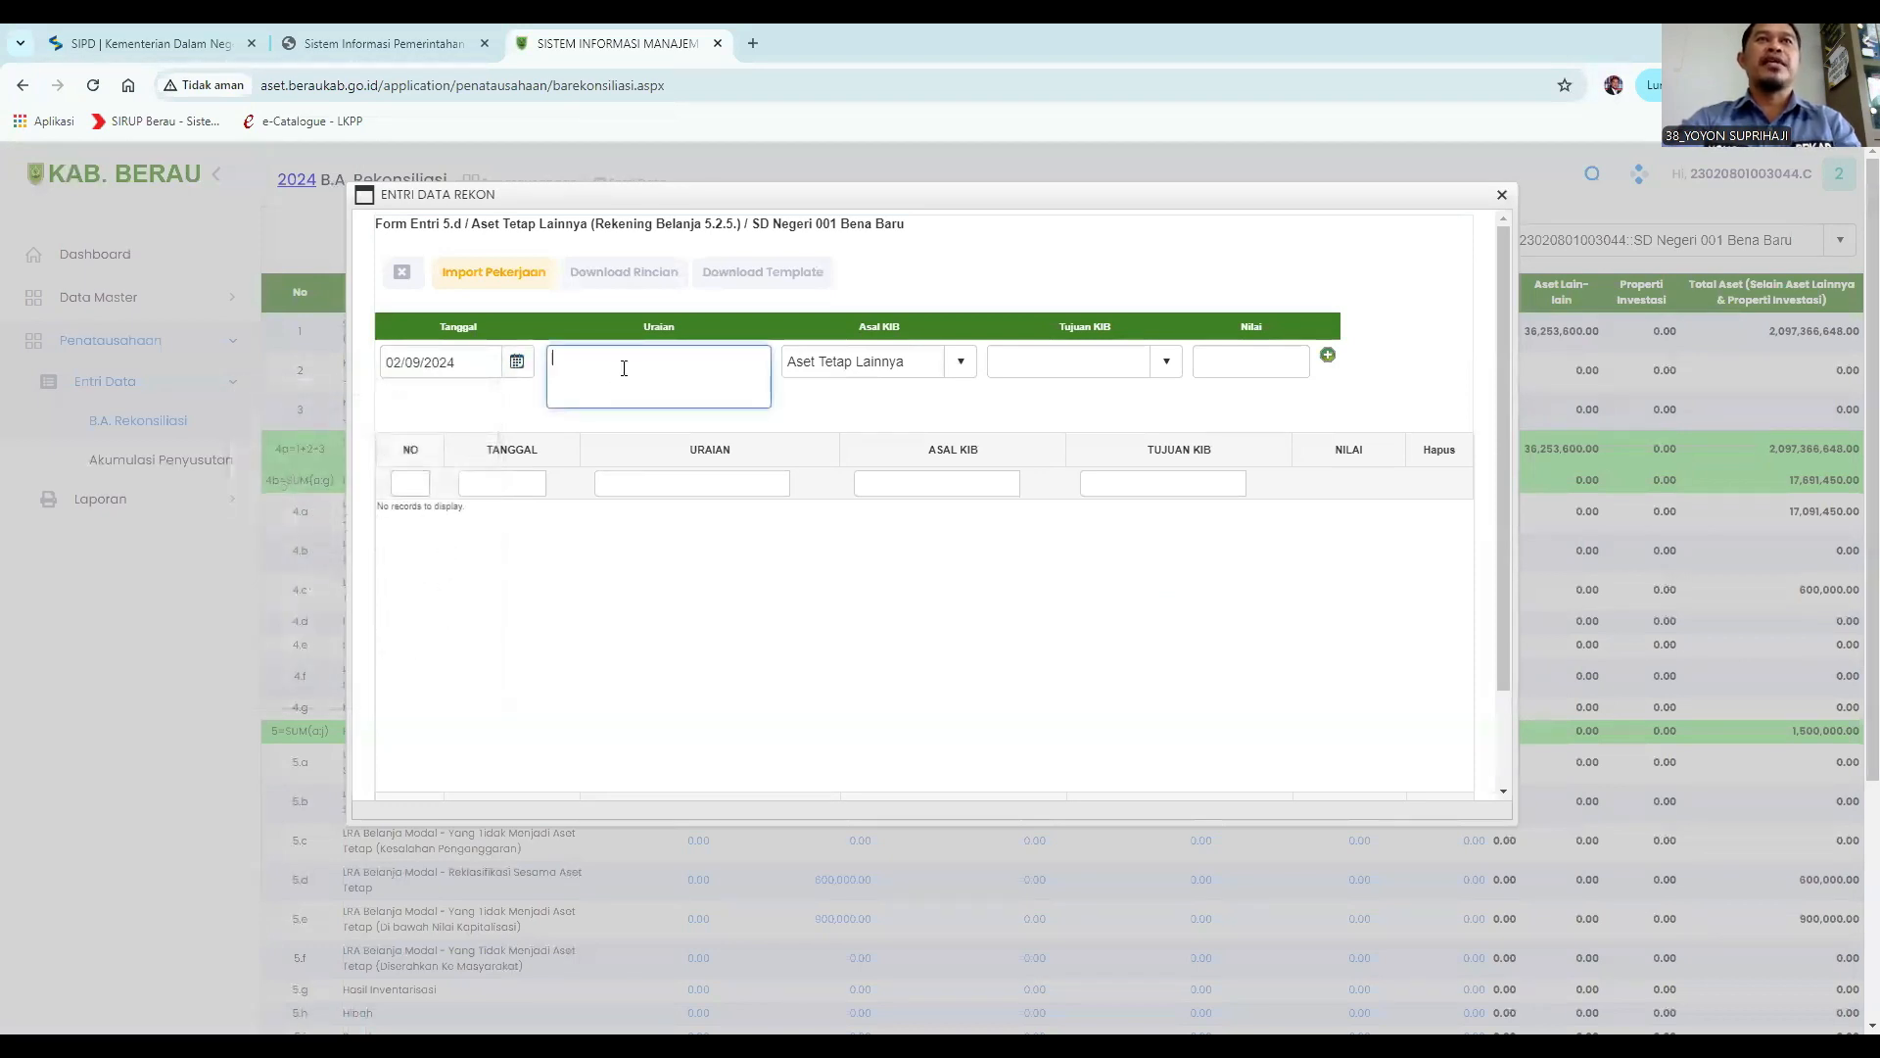
{"action": "type", "text": "Reklas Kipas"}
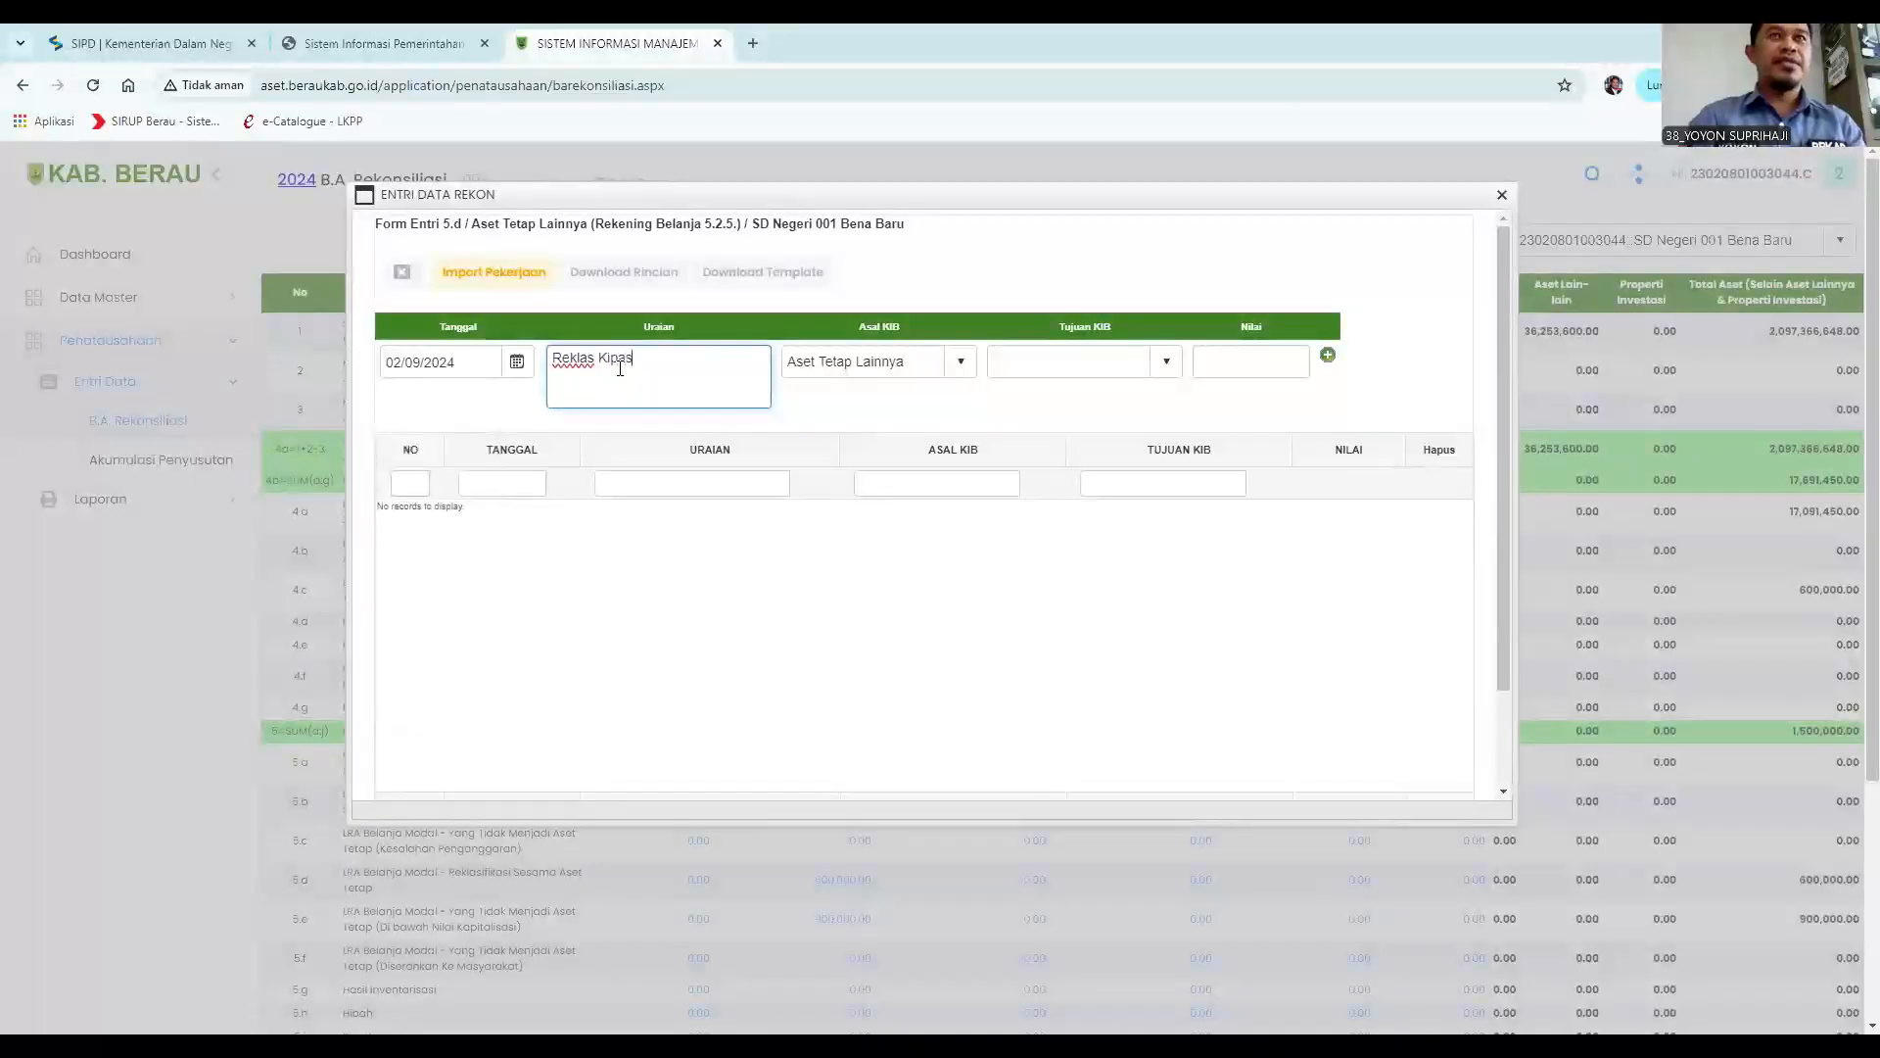
{"action": "type", "text": " Angin ke "}
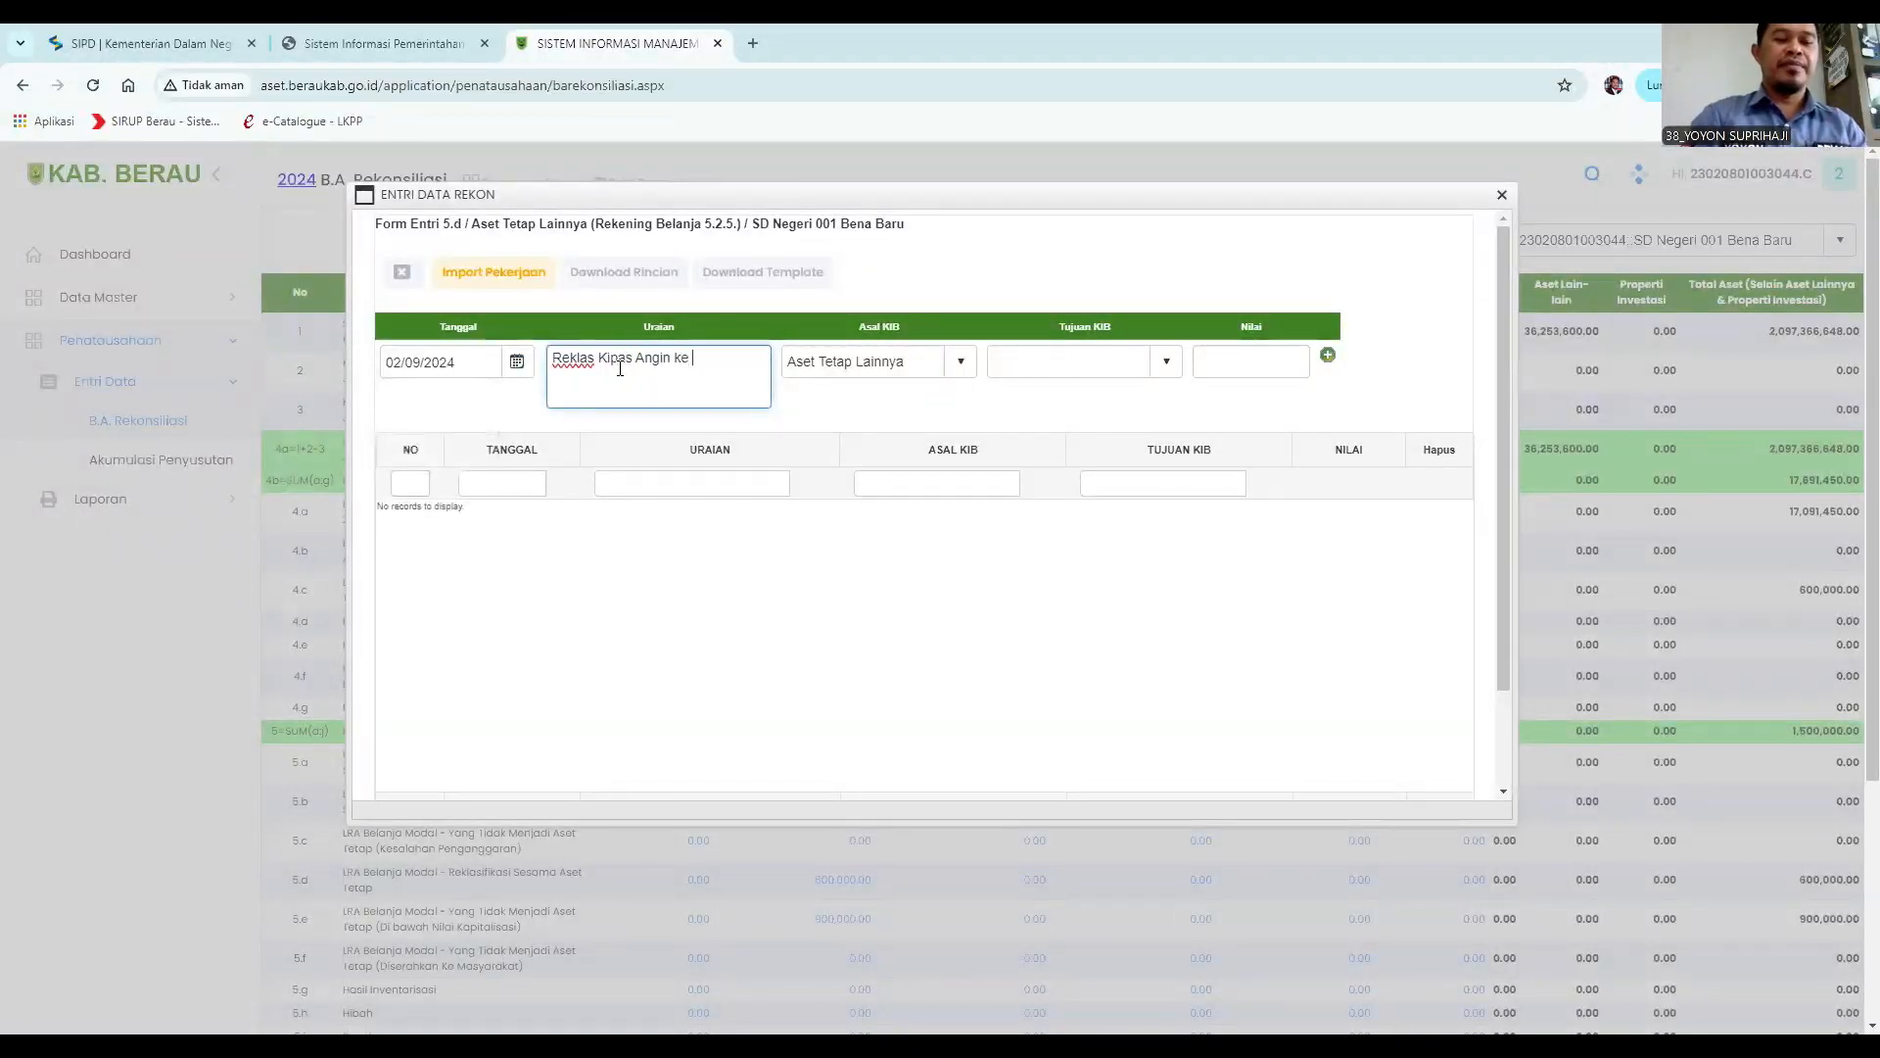
{"action": "type", "text": "FM 2 buah harga satuan 350.000"}
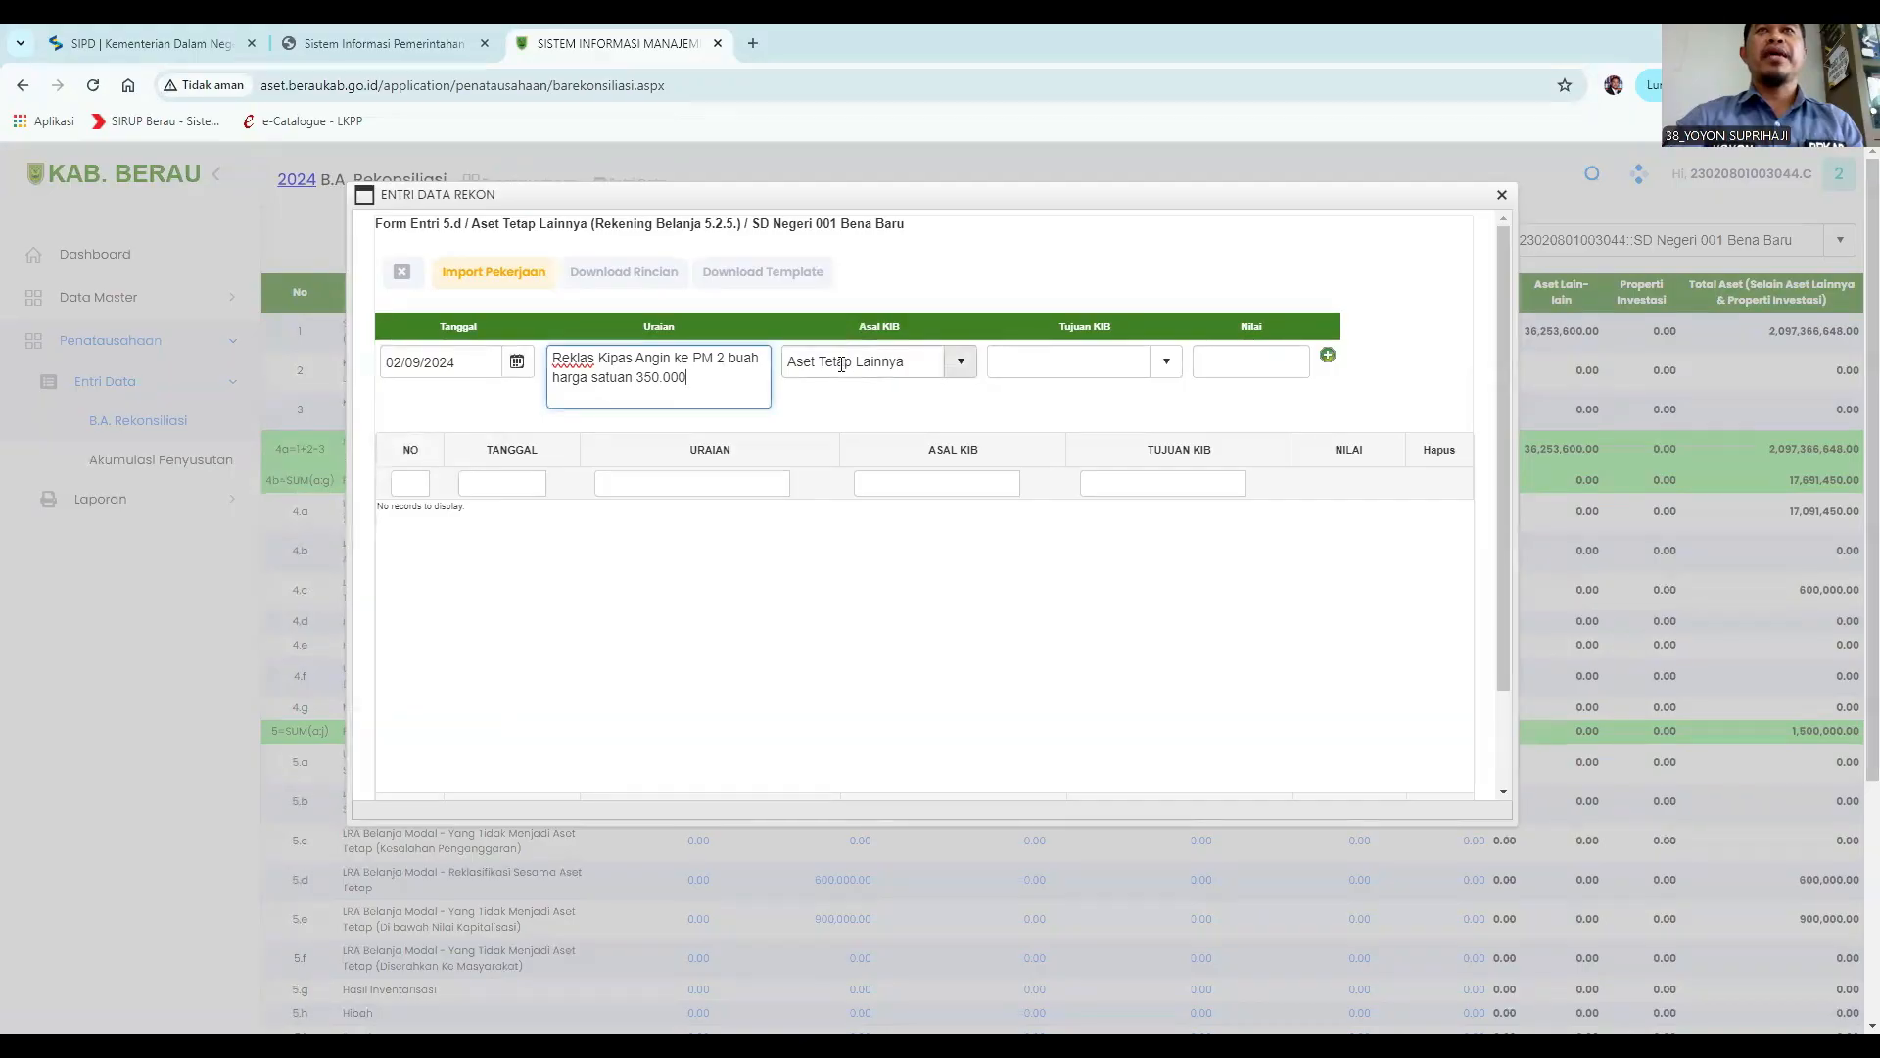
Set Tujuan KIB to Peralatan dan Mesin and Nilai to 700000, add the row and close the dialog.
{"action": "left_click", "coordinate": [1169, 361]}
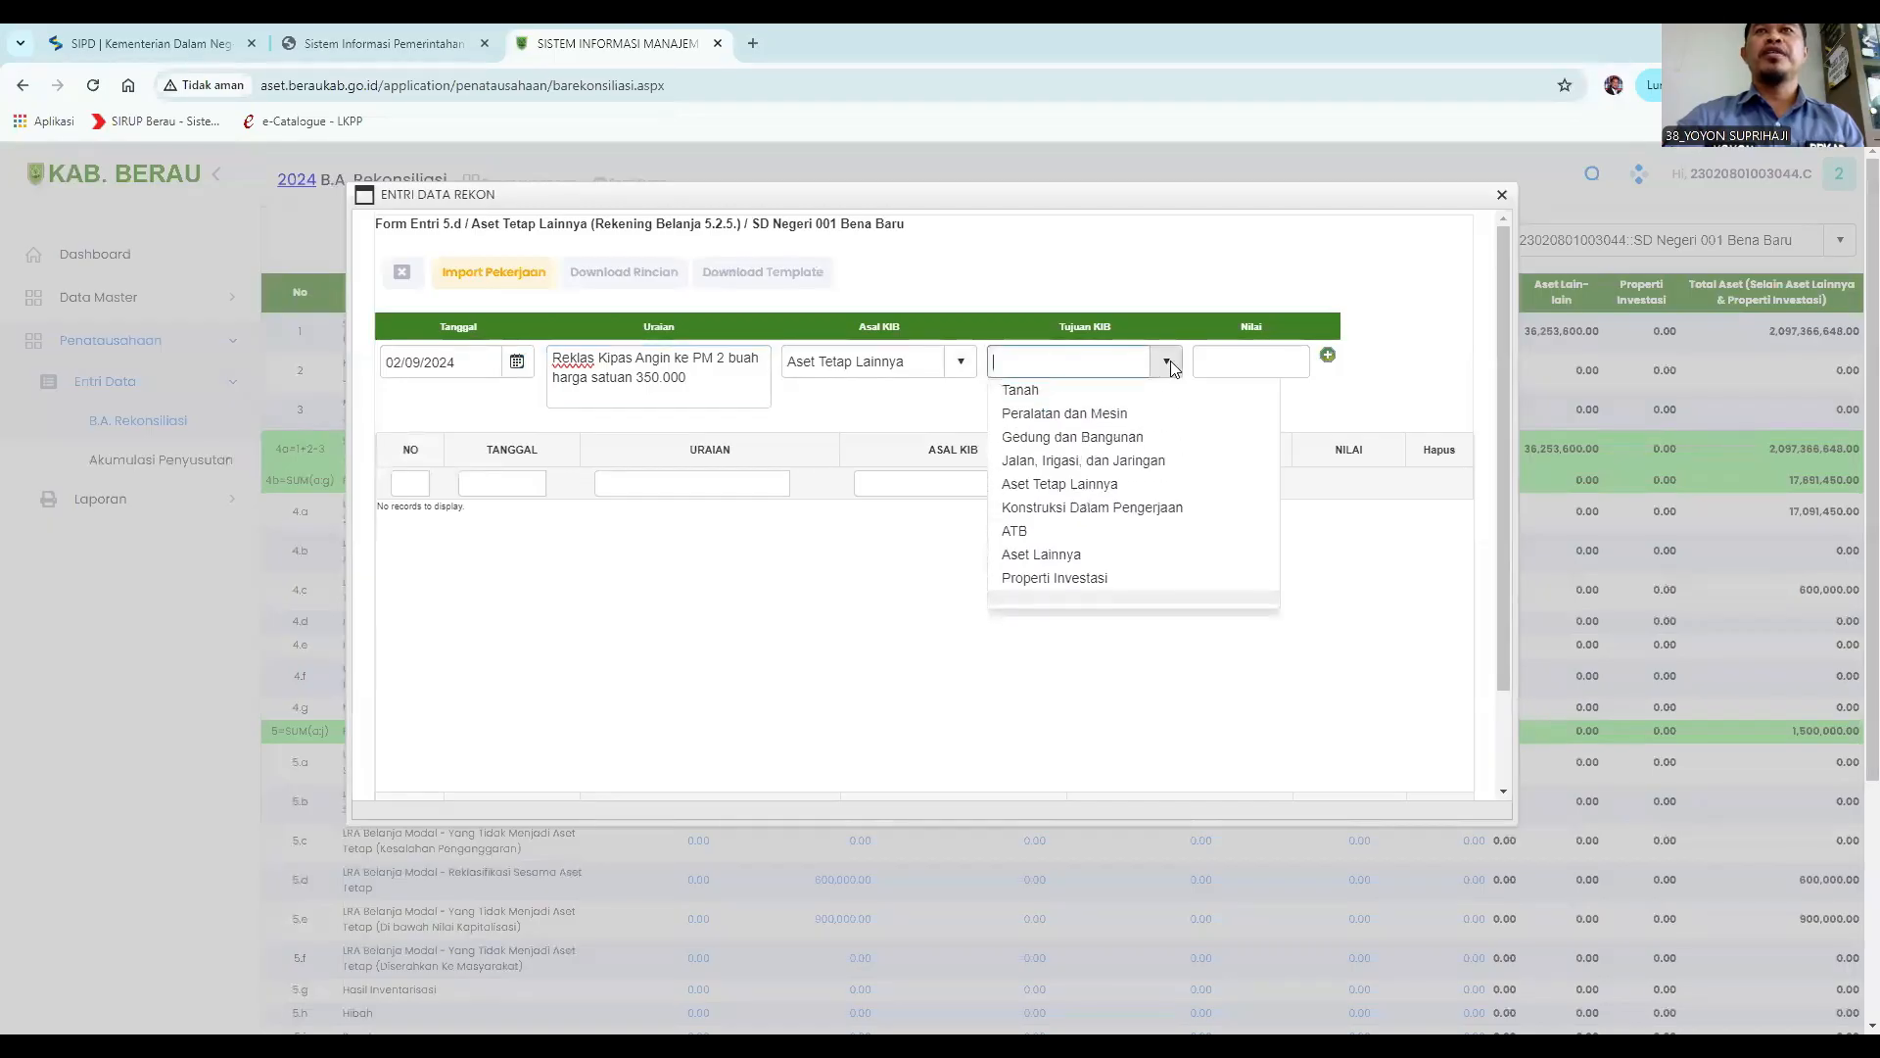
{"action": "left_click", "coordinate": [1095, 415]}
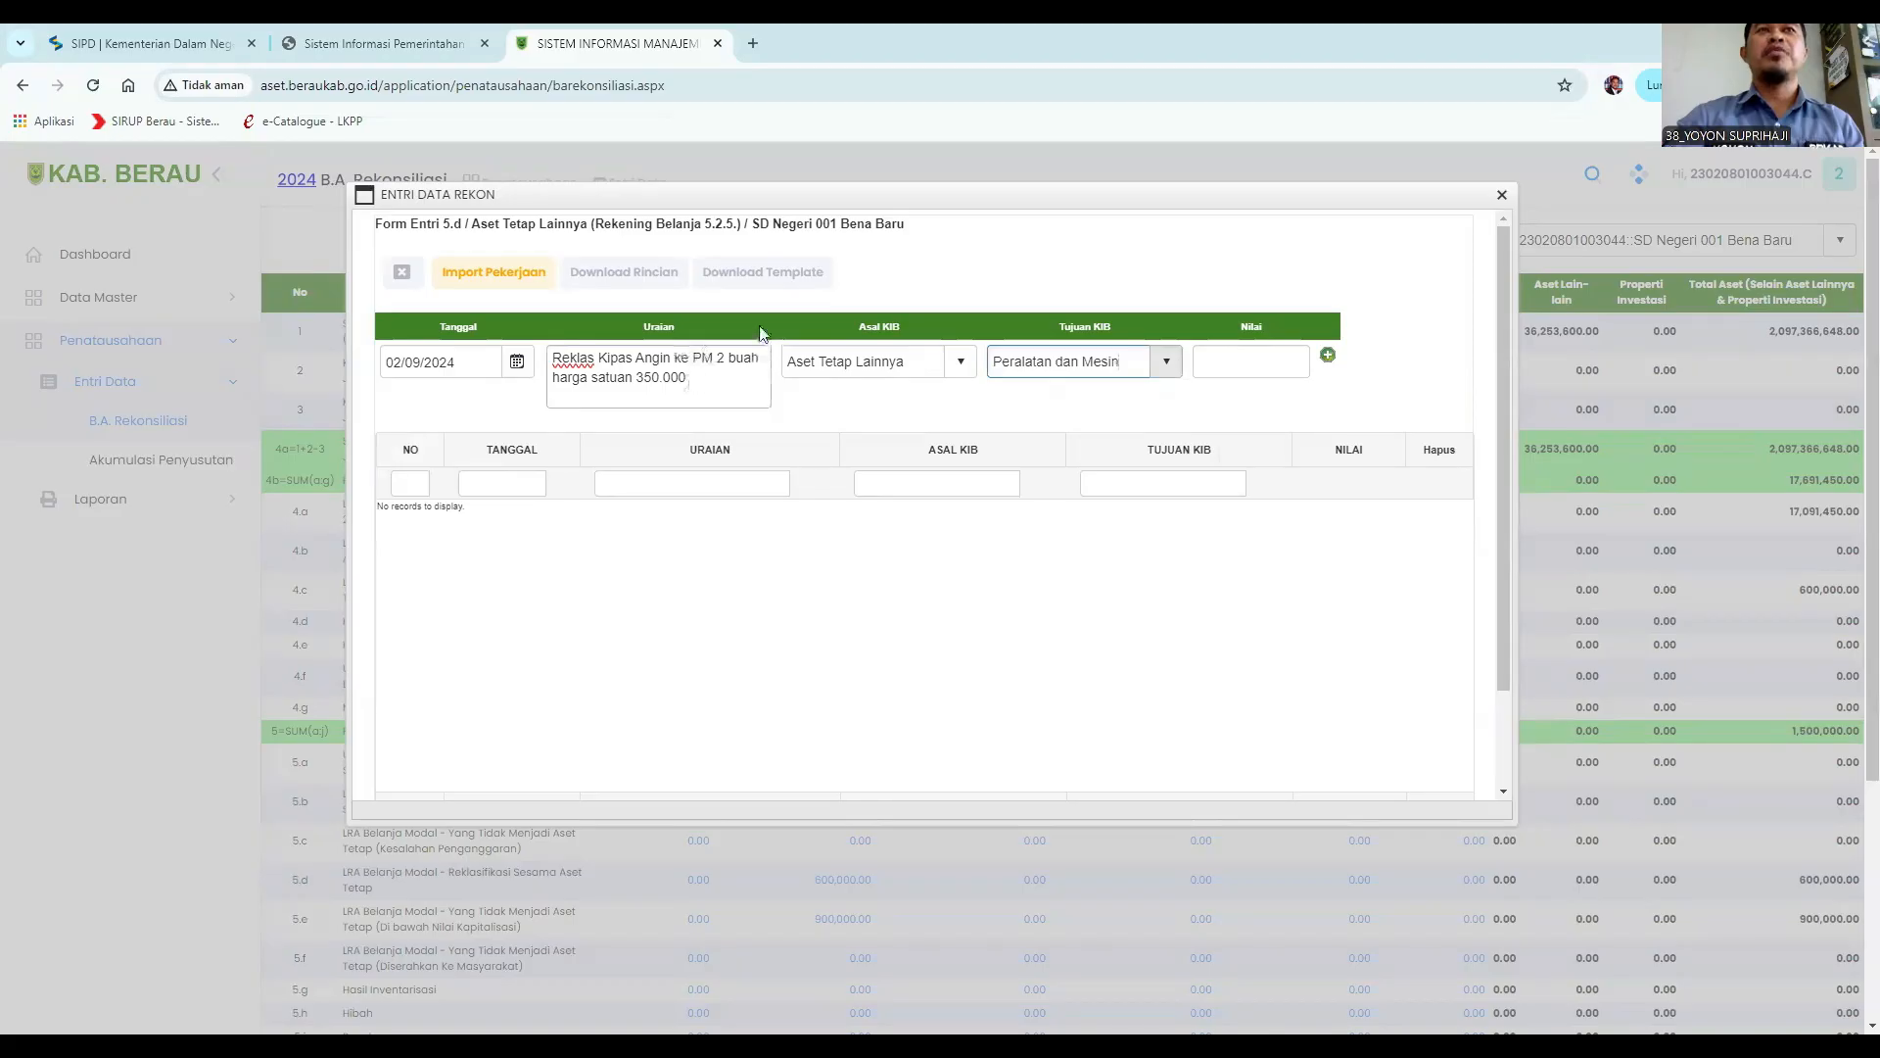
{"action": "left_click", "coordinate": [1222, 358]}
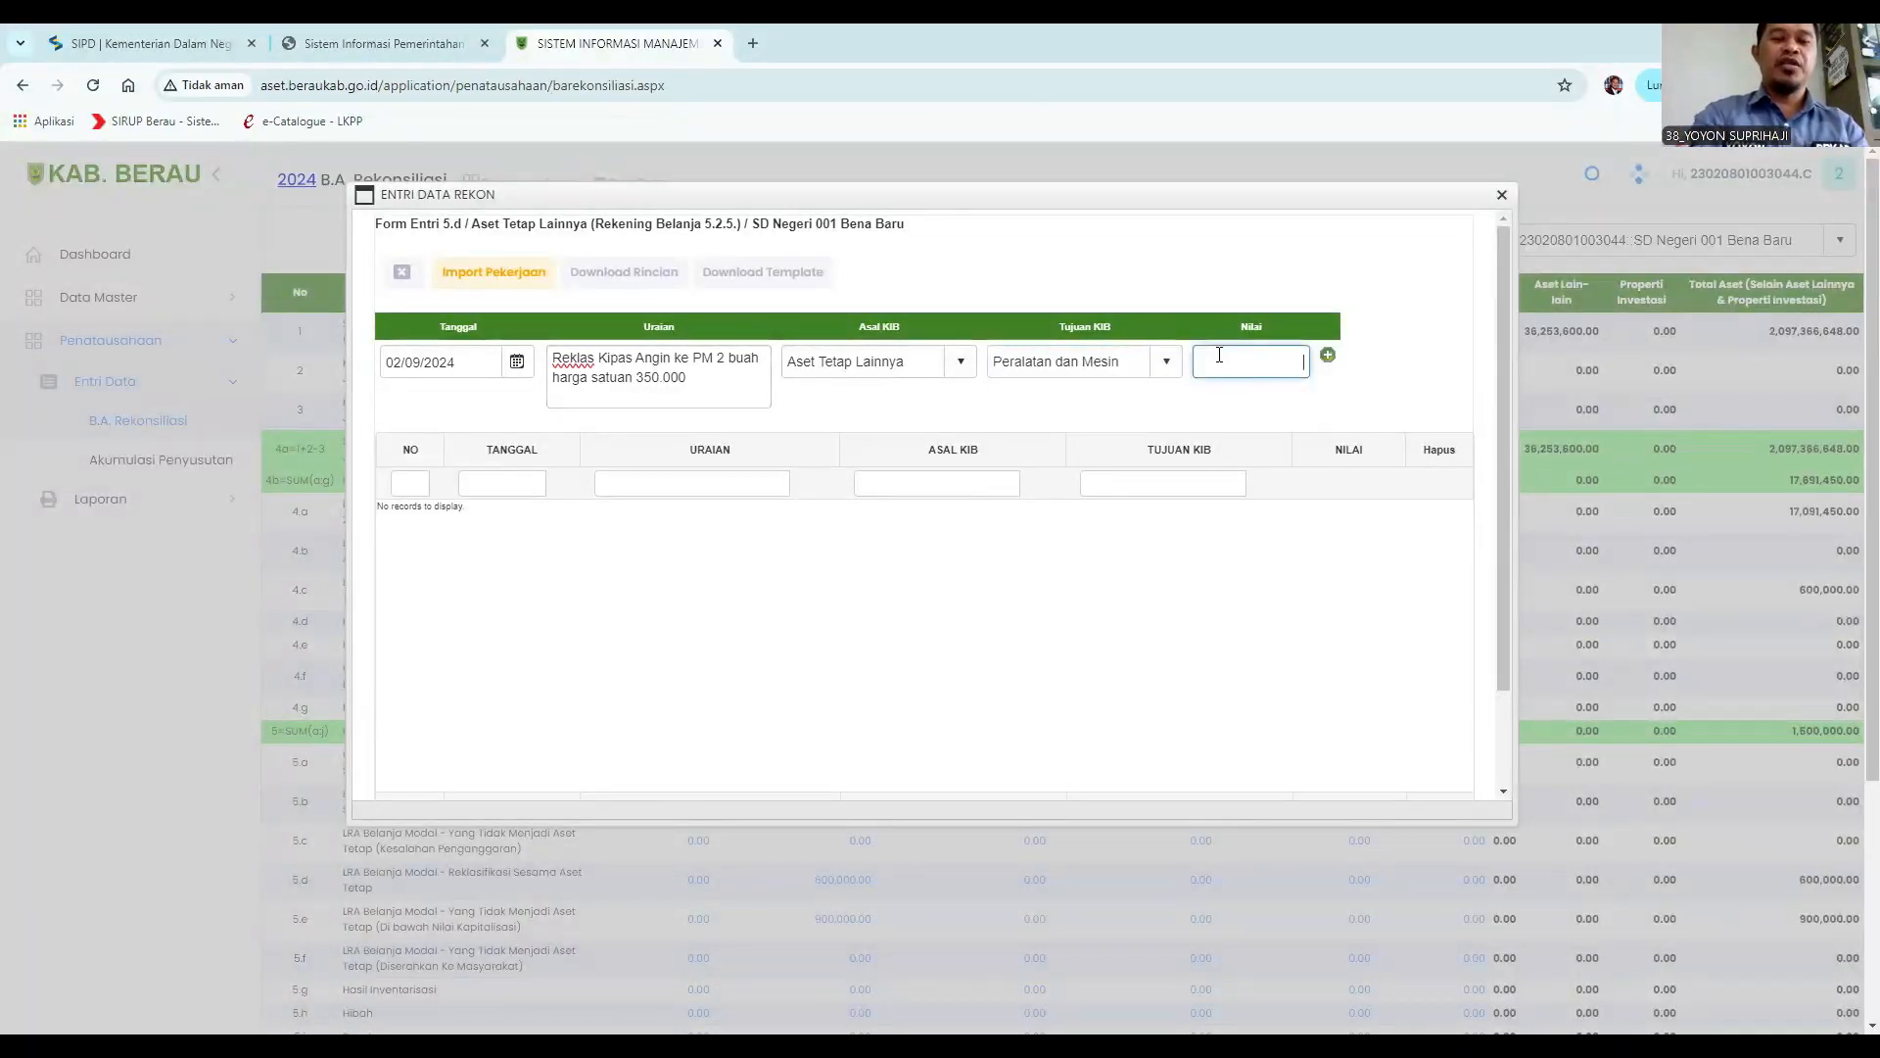
{"action": "type", "text": "700000"}
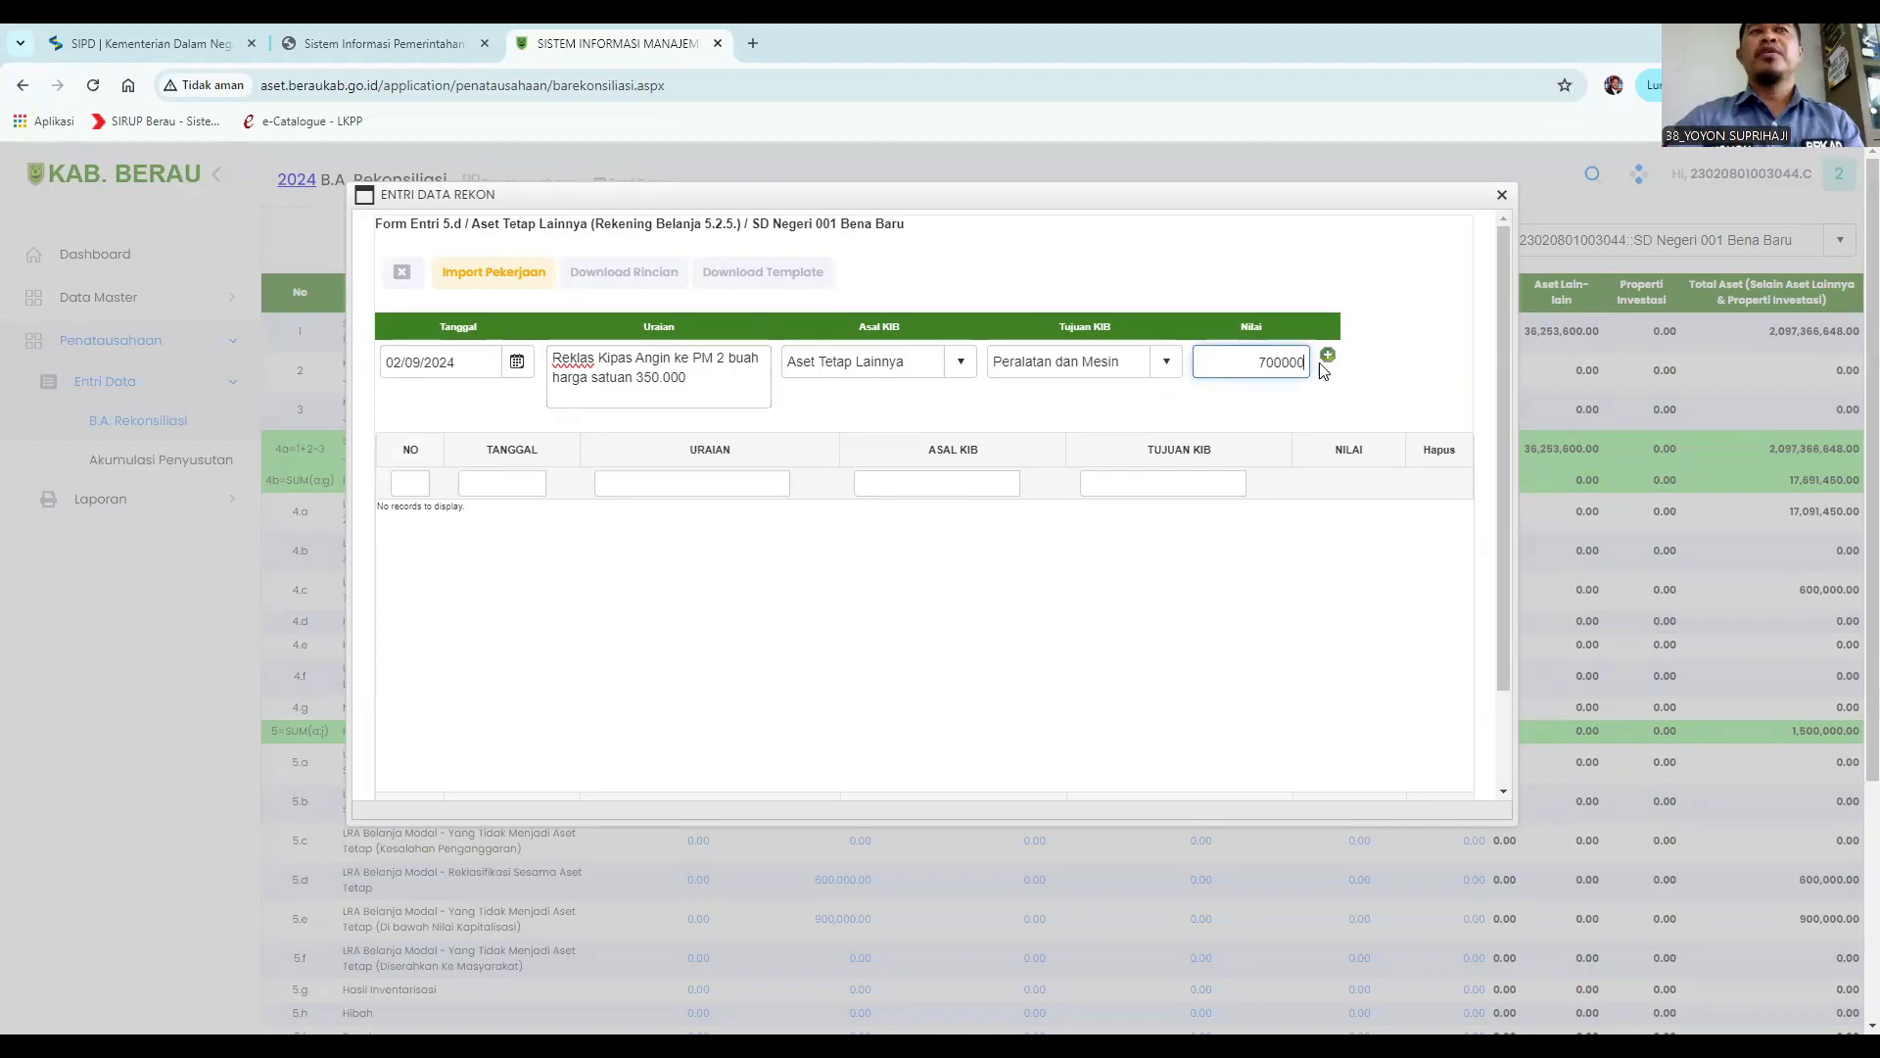
{"action": "left_click", "coordinate": [1328, 359]}
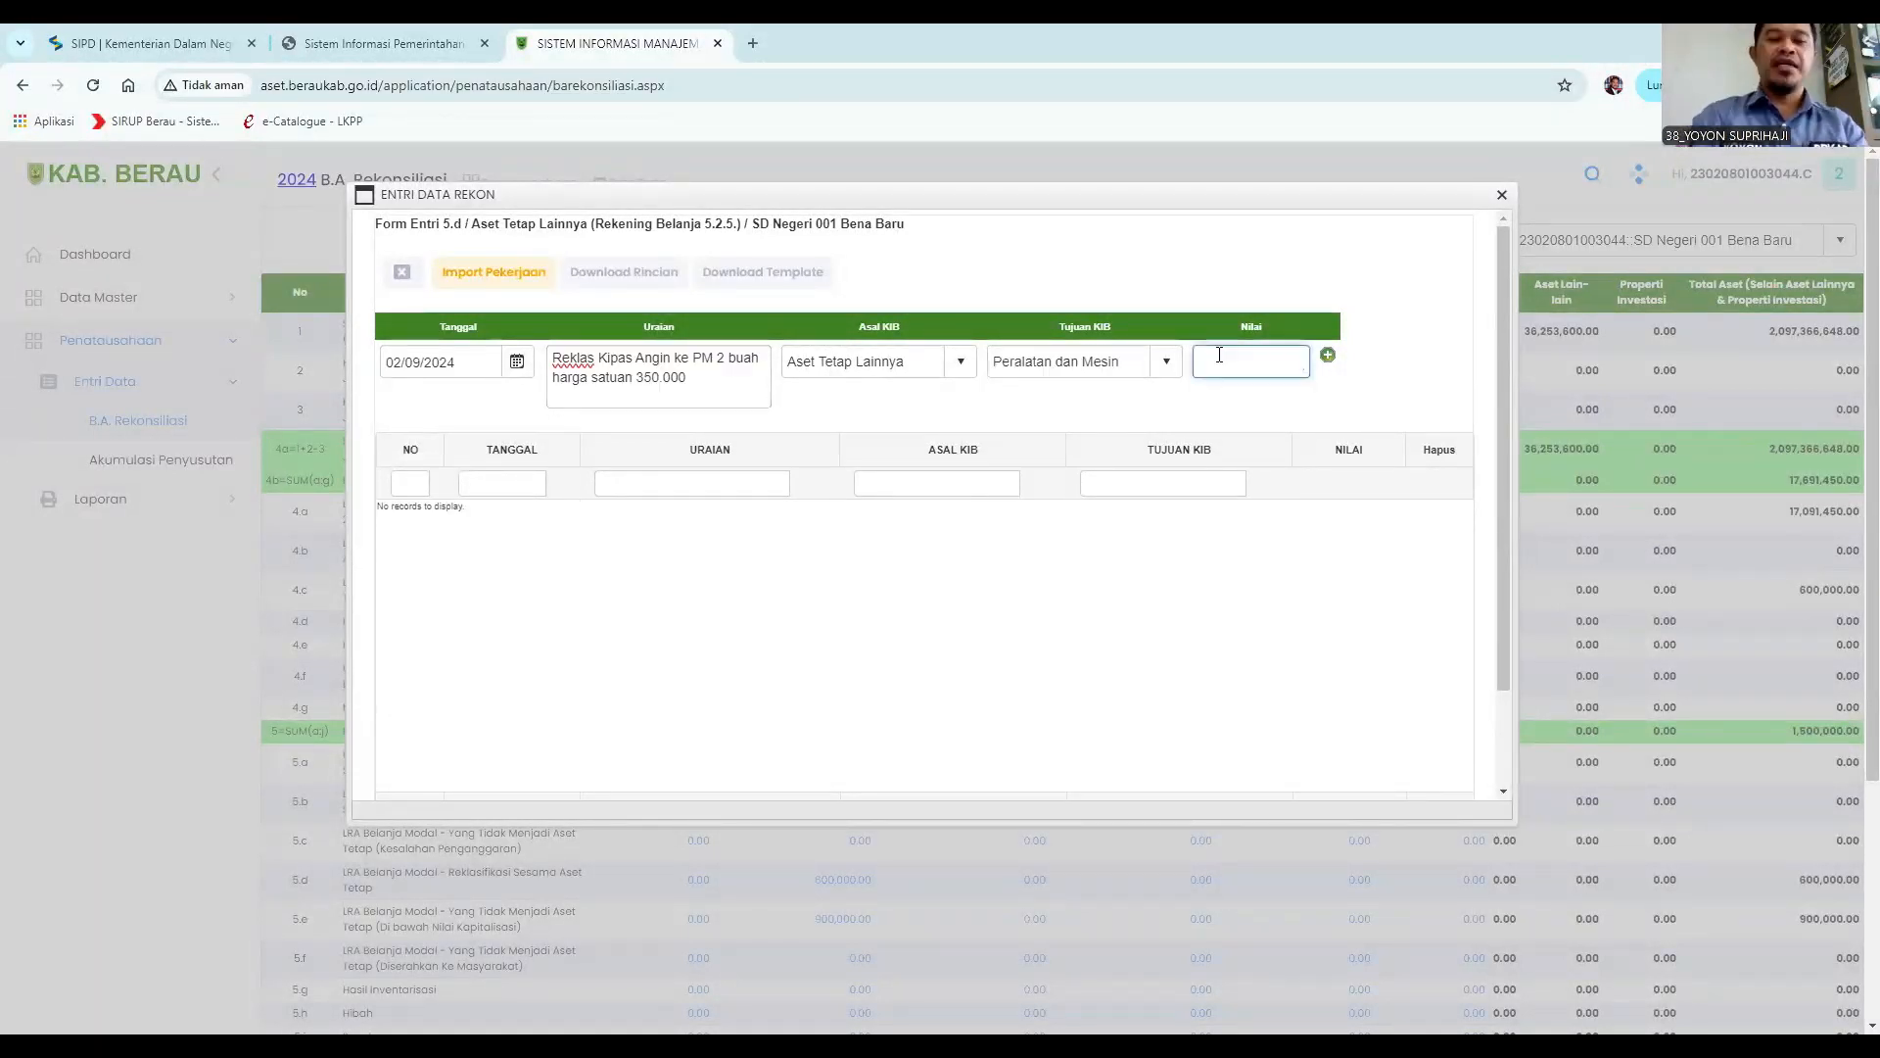
{"action": "scroll", "coordinate": [922, 691], "scroll_direction": "down", "scroll_amount": 2}
{"action": "left_click", "coordinate": [856, 742]}
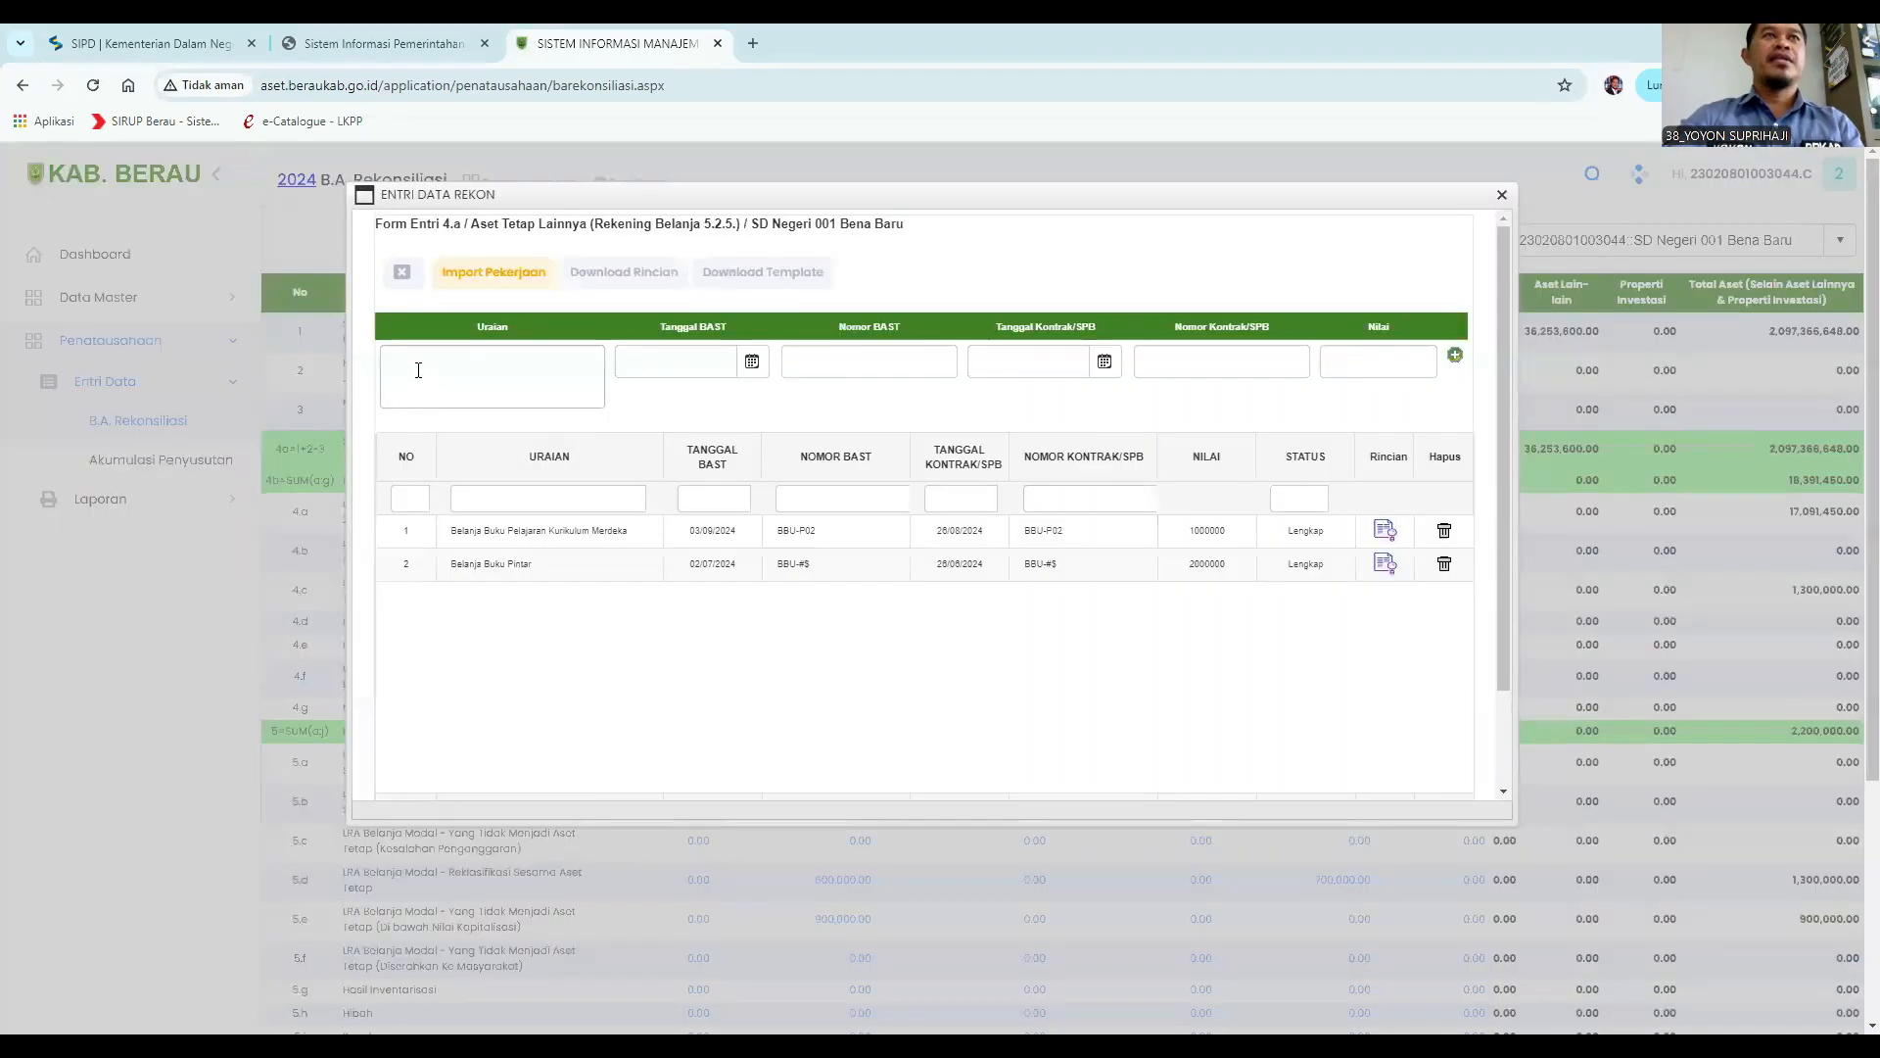
Open the 4.a Aset Tetap Lainnya entry, enter Uraian "Belanja Kipas Angin" and Tanggal BAST 02/09/2024.
{"action": "left_click", "coordinate": [416, 366]}
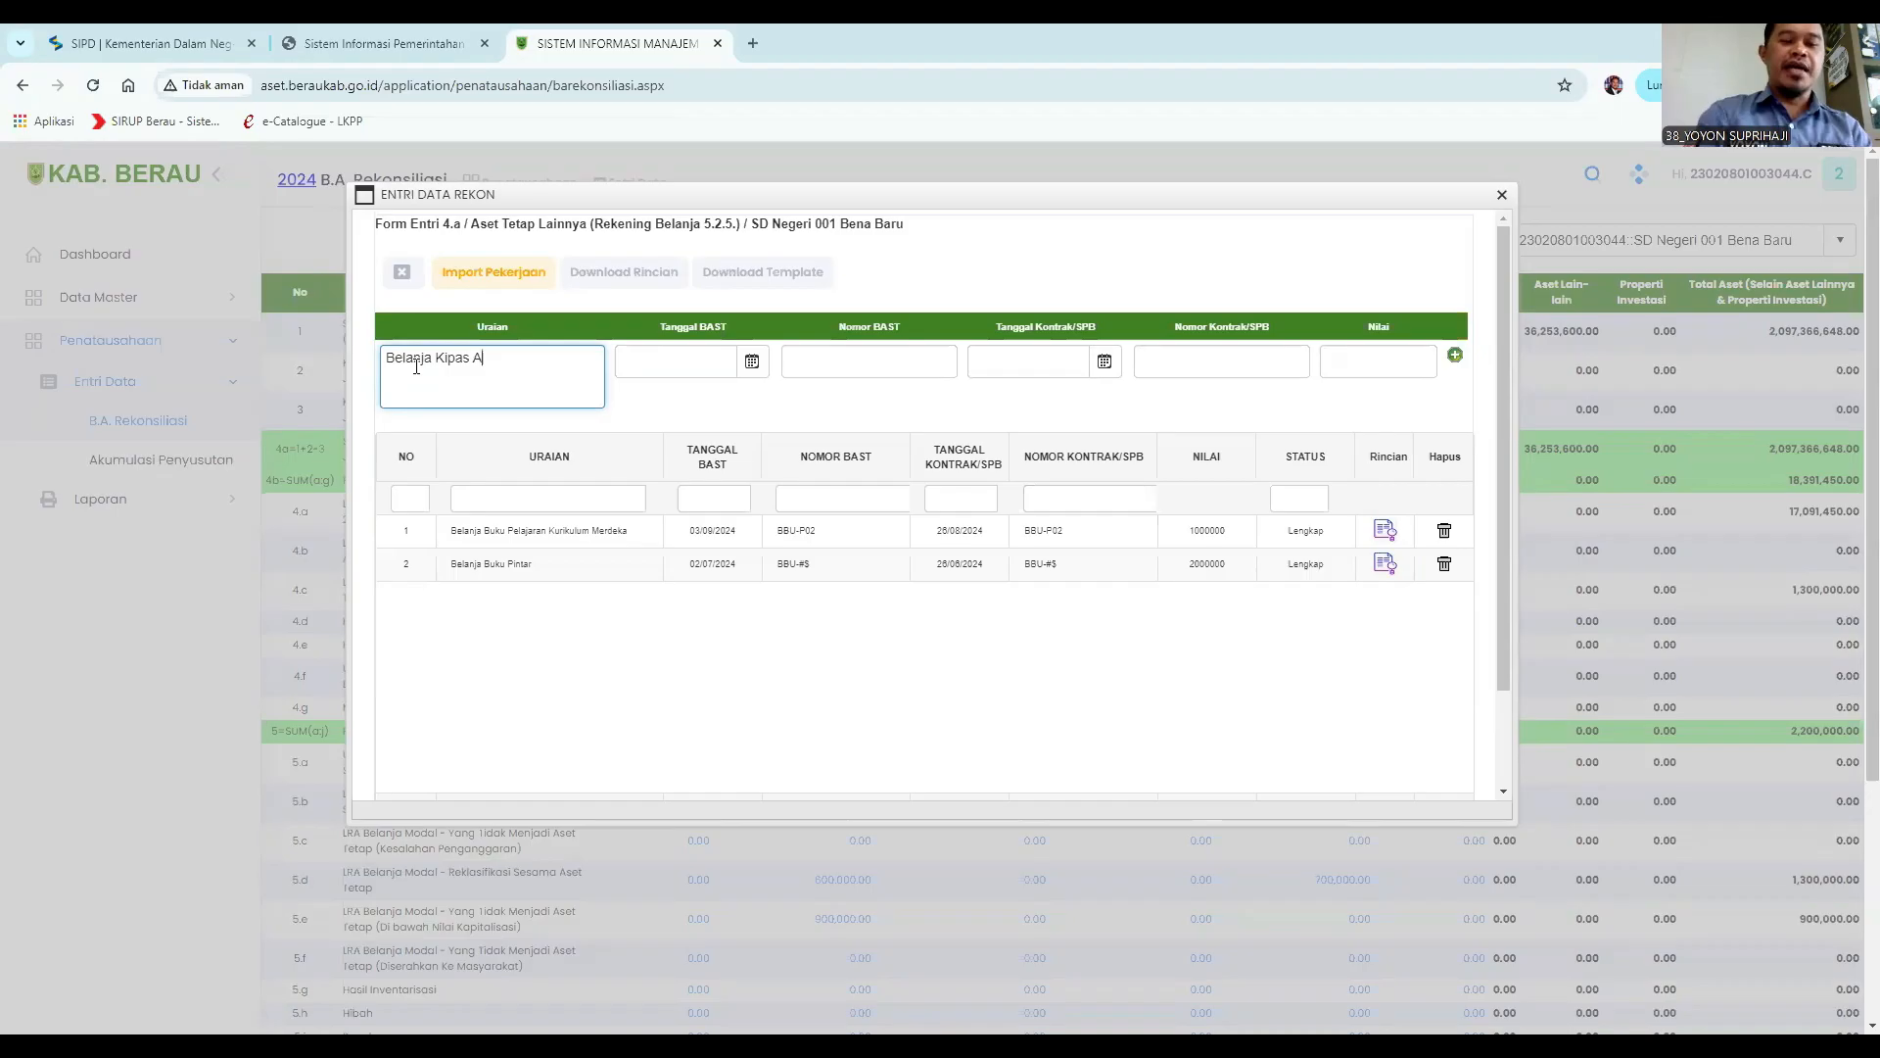
{"action": "type", "text": "Belanja Kipas Angin"}
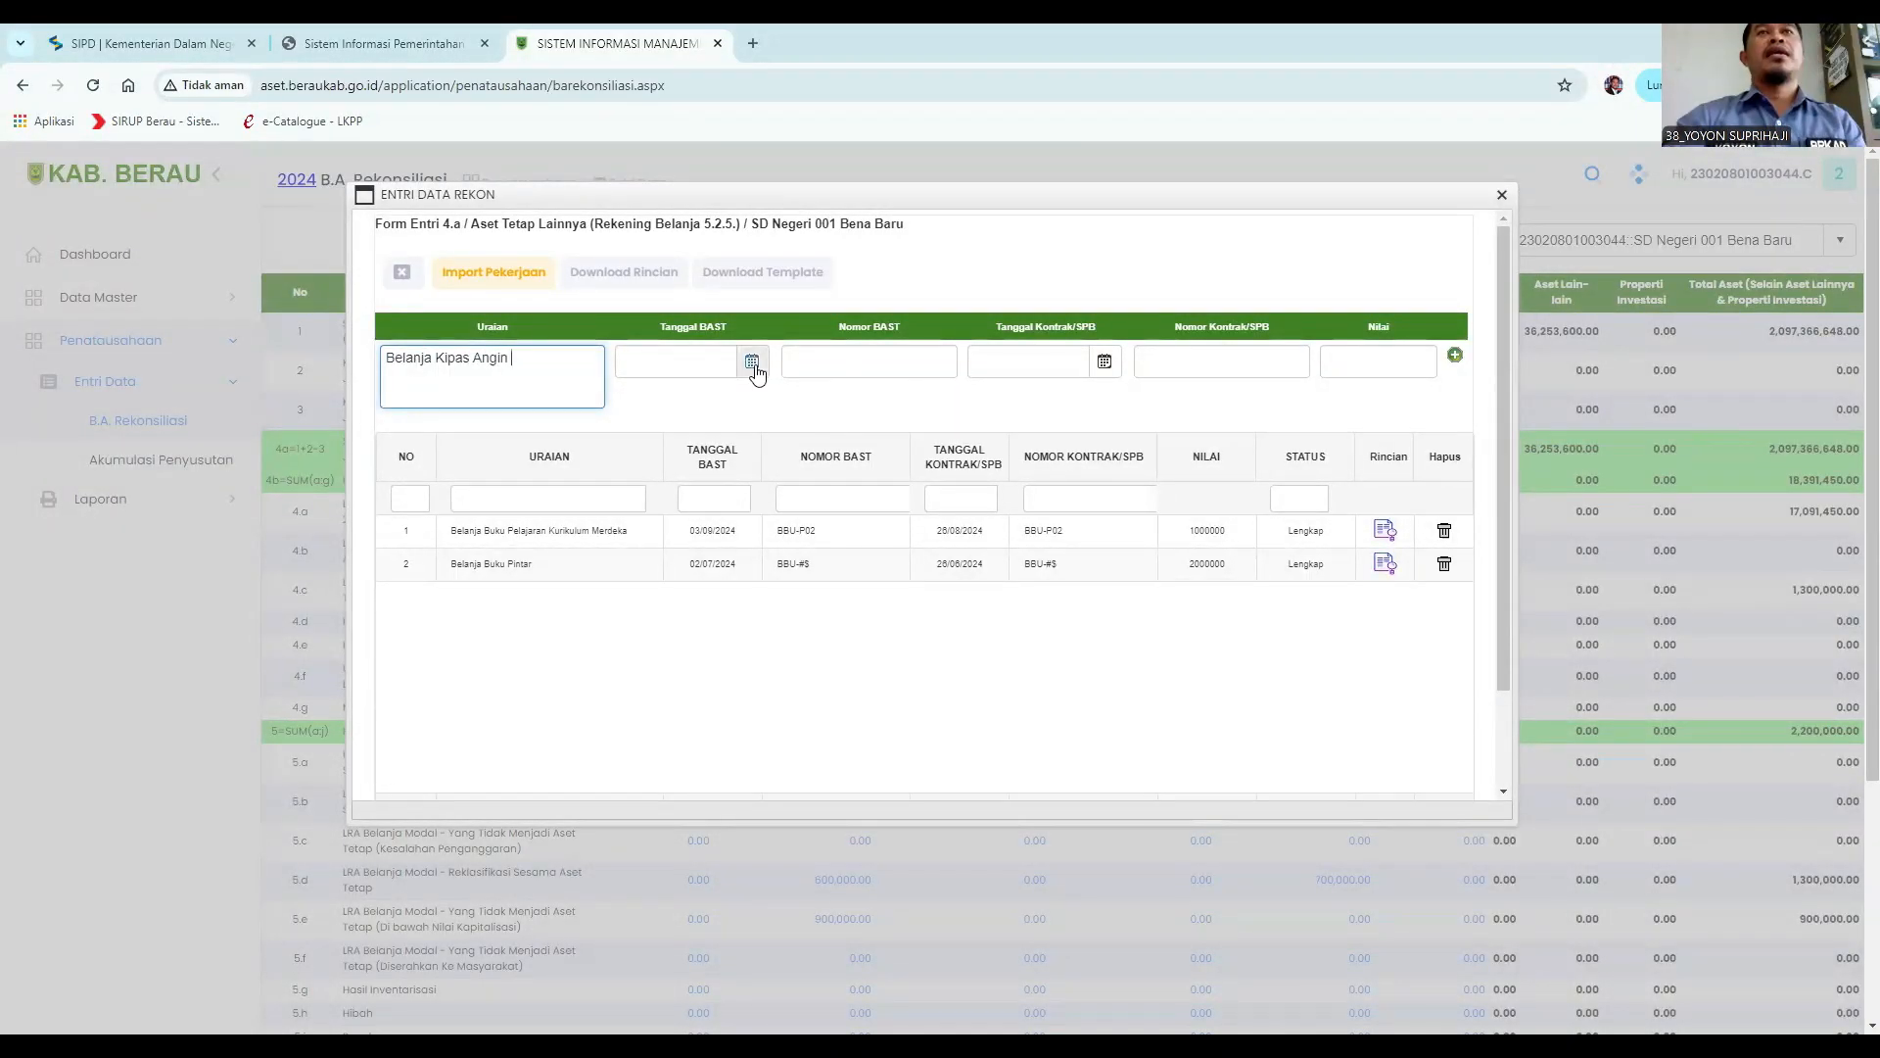
{"action": "left_click", "coordinate": [751, 362]}
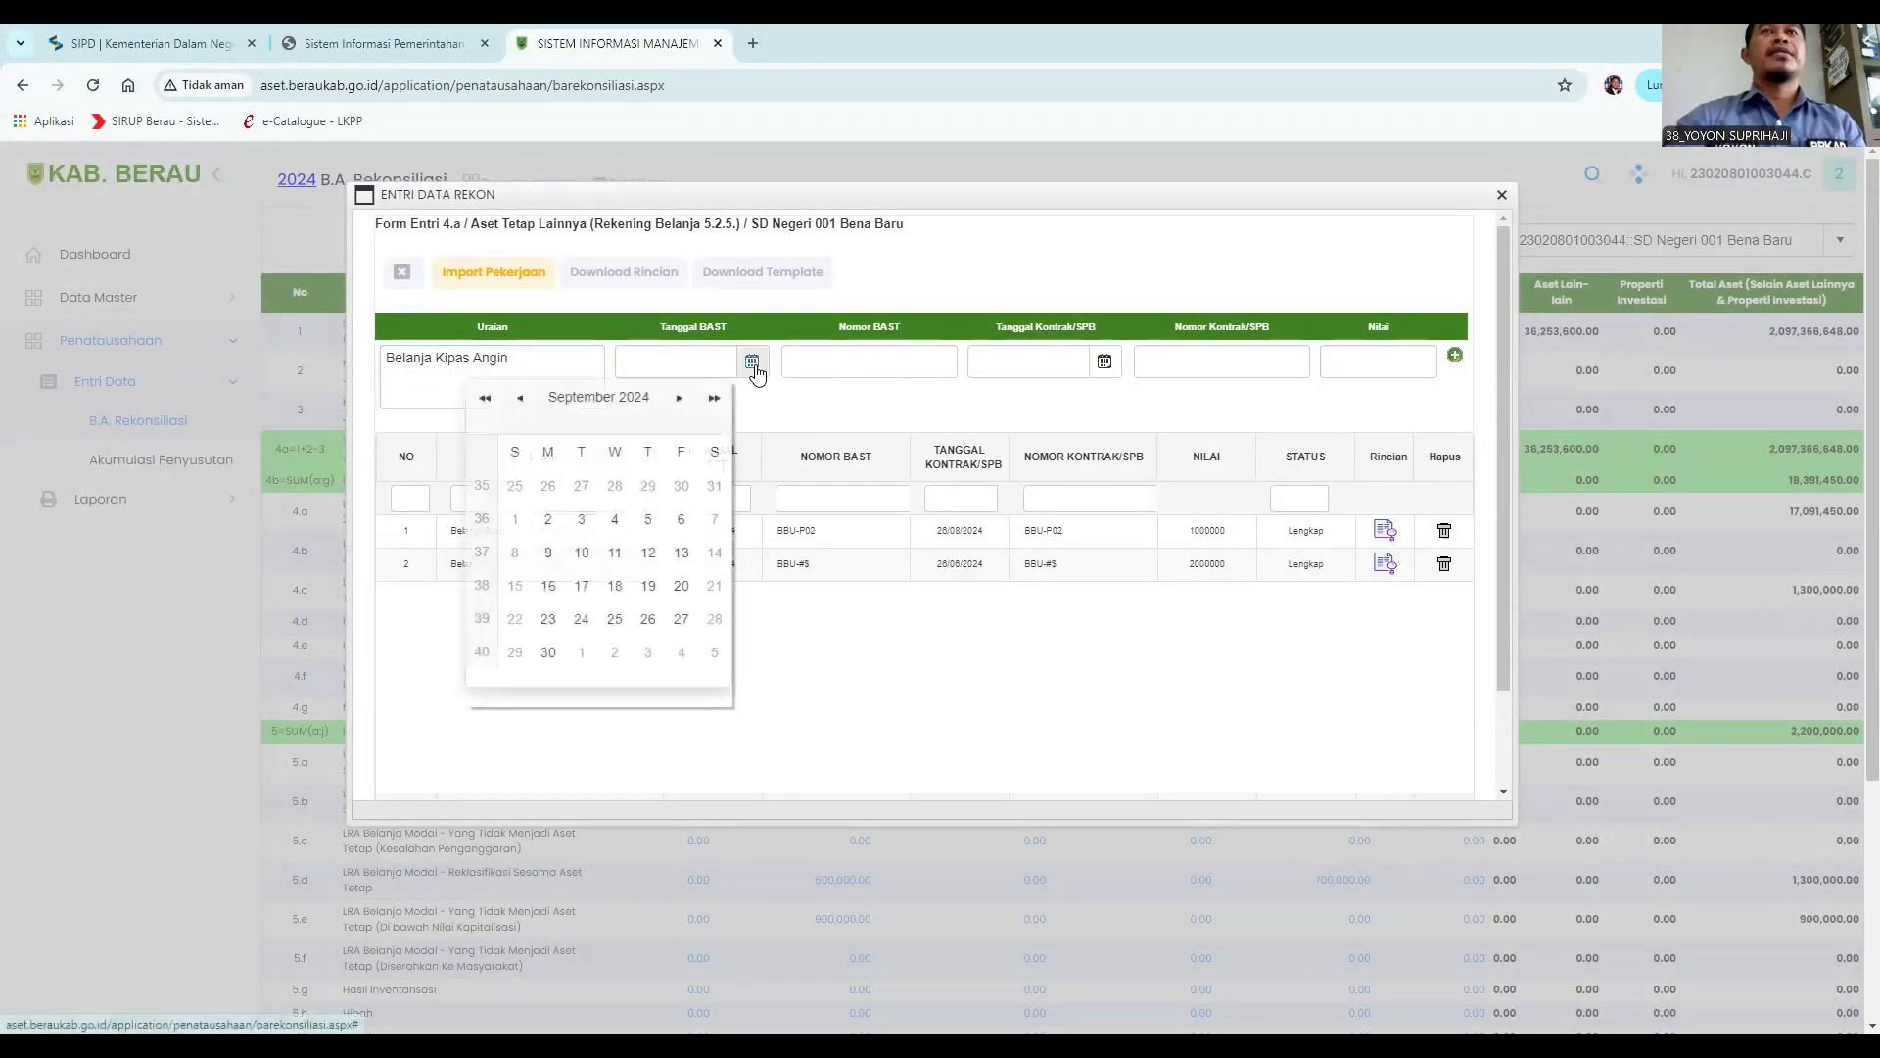
{"action": "left_click", "coordinate": [552, 520]}
Fill in Nomor BAST "bbbeee23", Tanggal Kontrak/SPB 01/09/2024 and Nomor Kontrak/SPB "etyhbbvbd".
{"action": "left_click", "coordinate": [808, 354]}
{"action": "type", "text": "bbbeee23"}
{"action": "left_click", "coordinate": [1104, 362]}
{"action": "left_click", "coordinate": [868, 519]}
{"action": "left_click", "coordinate": [1199, 362]}
{"action": "type", "text": "etyhbbvbd"}
Set the Nilai to 700000, add the purchase row, and close the dialog.
{"action": "left_click", "coordinate": [1366, 363]}
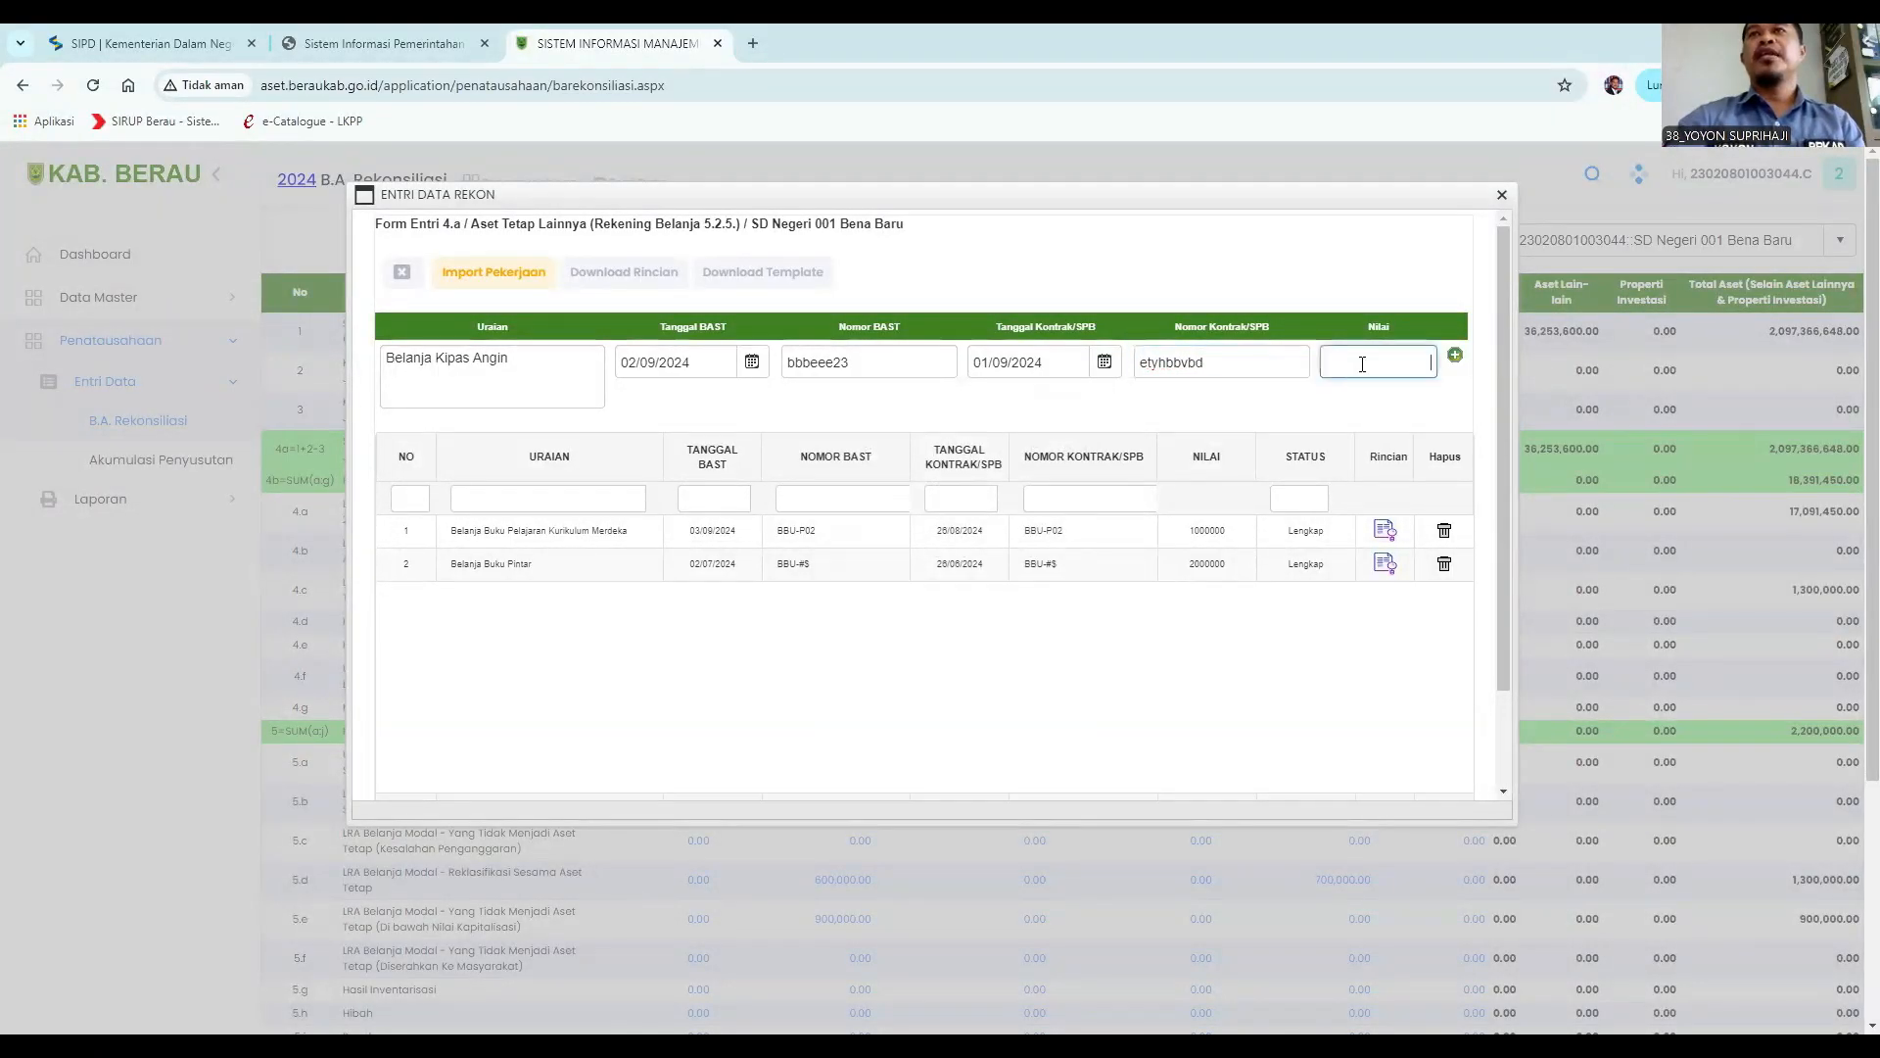
{"action": "type", "text": "7"}
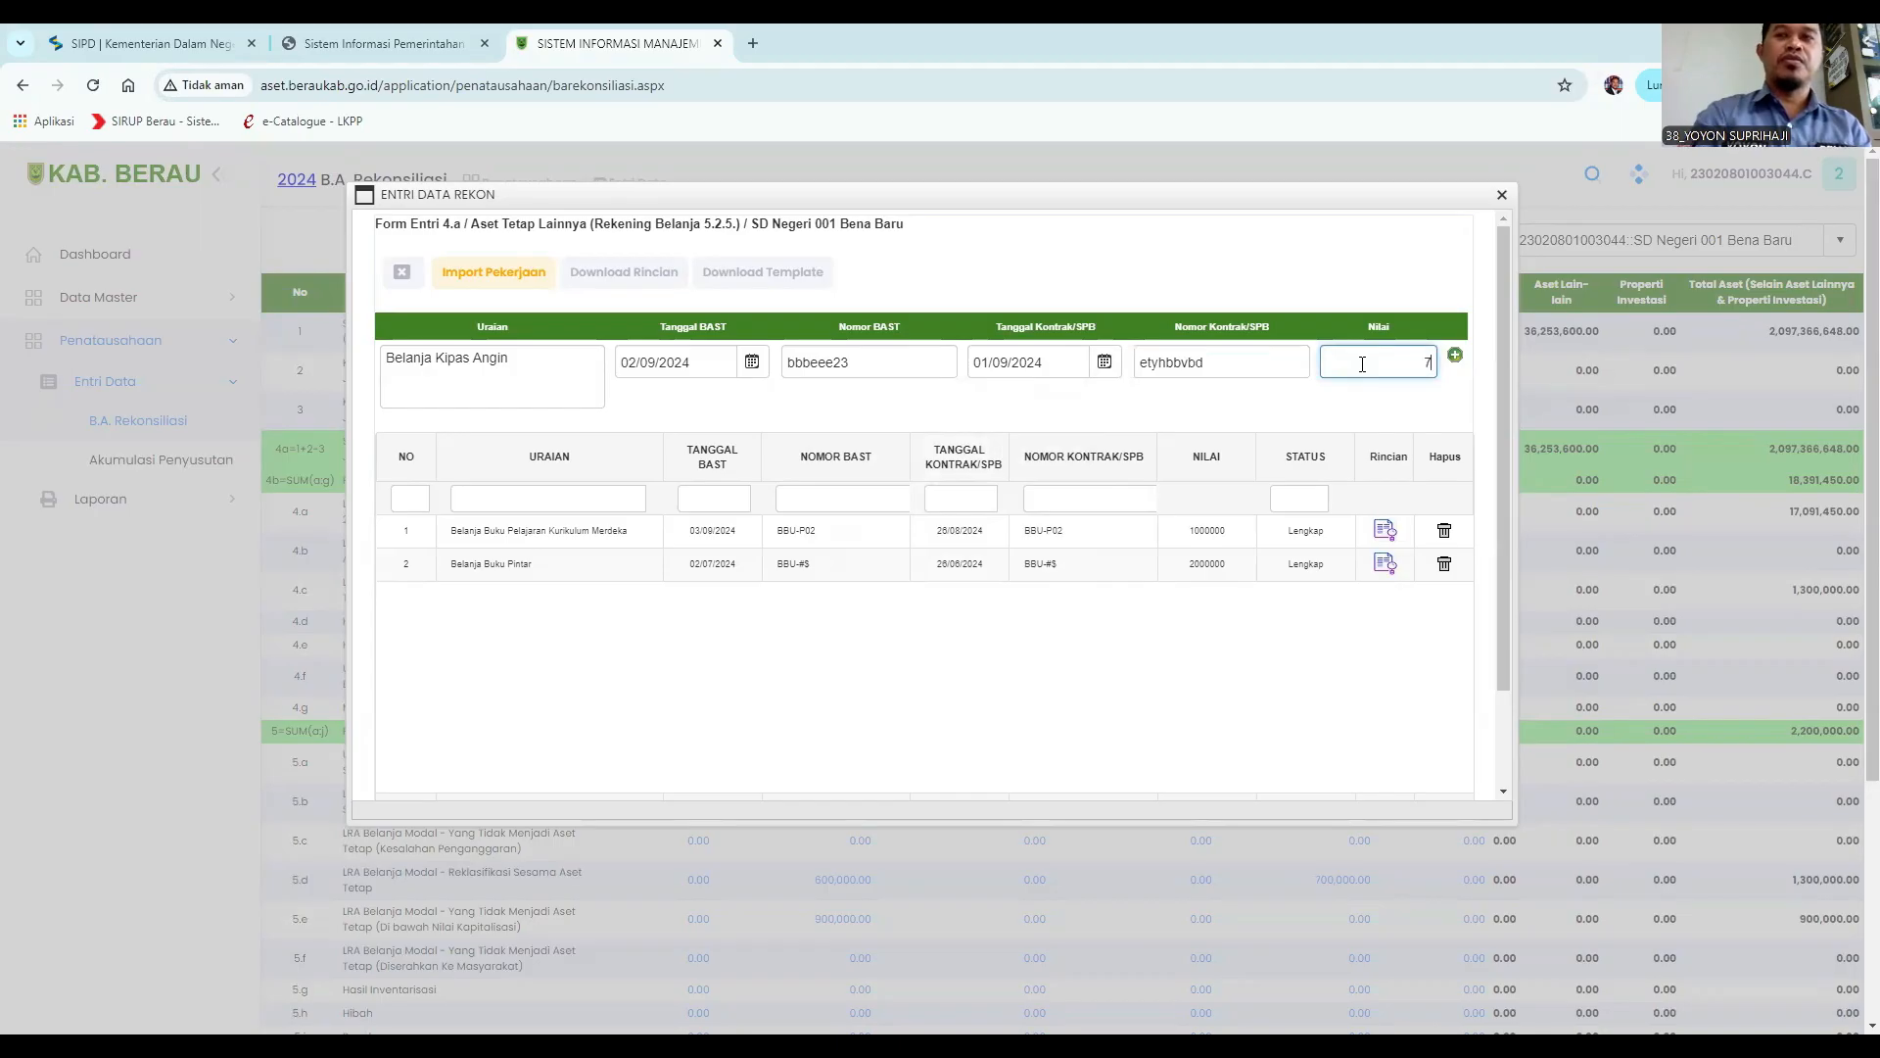
{"action": "type", "text": "00,000"}
{"action": "right_click", "coordinate": [1362, 364]}
{"action": "left_click", "coordinate": [1455, 358]}
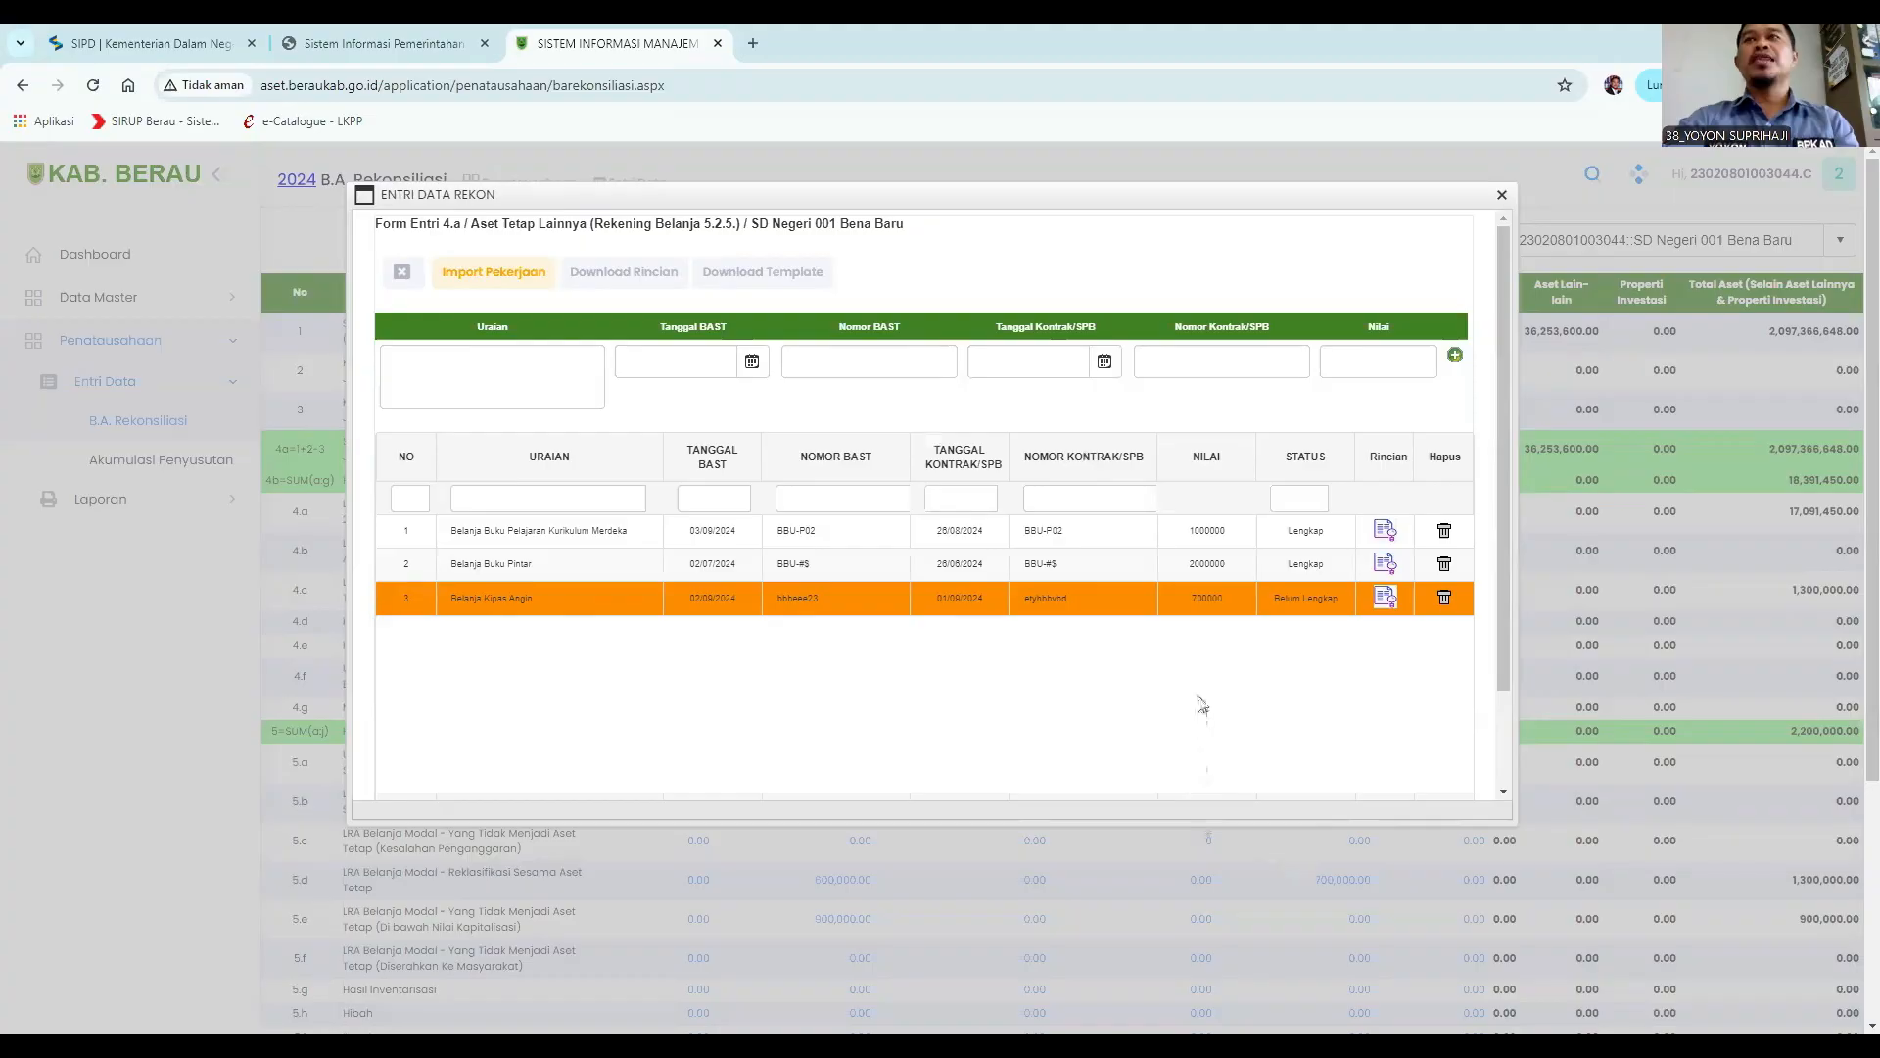
{"action": "scroll", "coordinate": [1203, 703], "scroll_direction": "down", "scroll_amount": 1}
{"action": "left_click", "coordinate": [858, 744]}
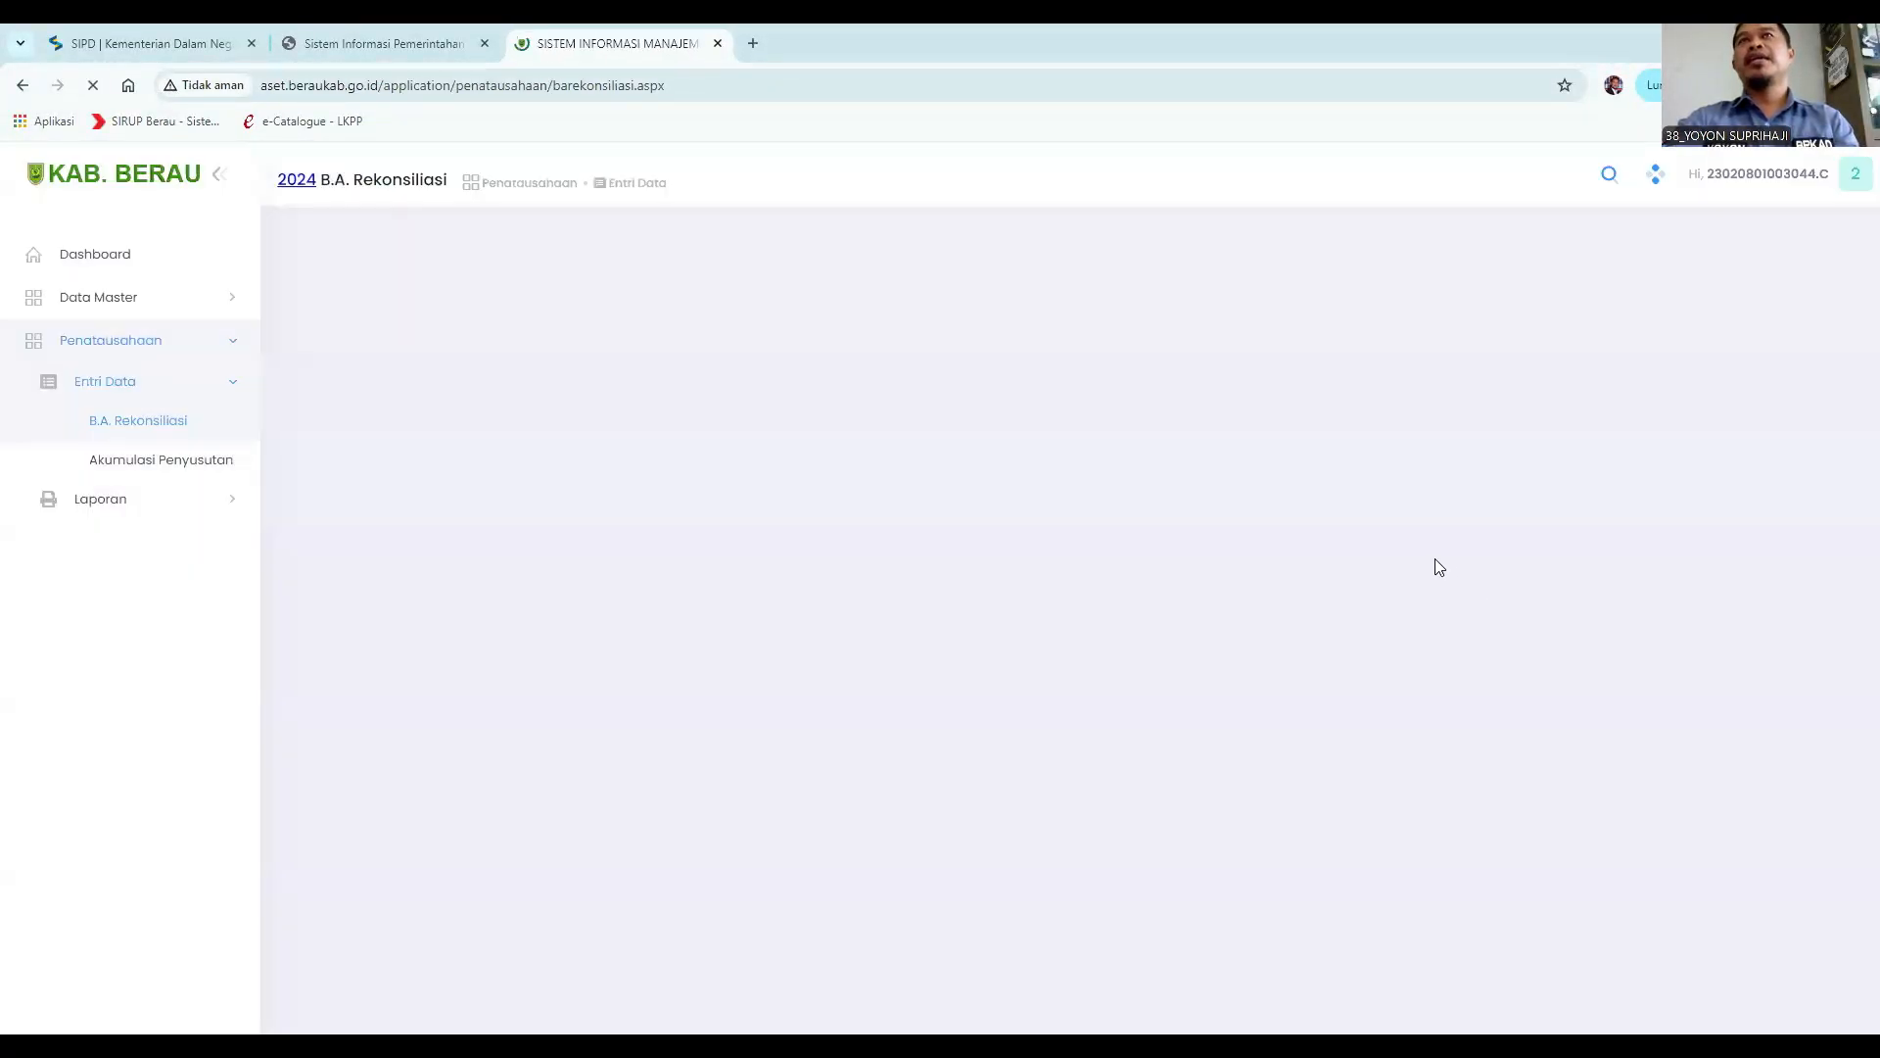
Review the updated reconciliation table and reopen the 4.a Aset Tetap Lainnya entry.
{"action": "scroll", "coordinate": [1436, 567], "scroll_direction": "down", "scroll_amount": 3}
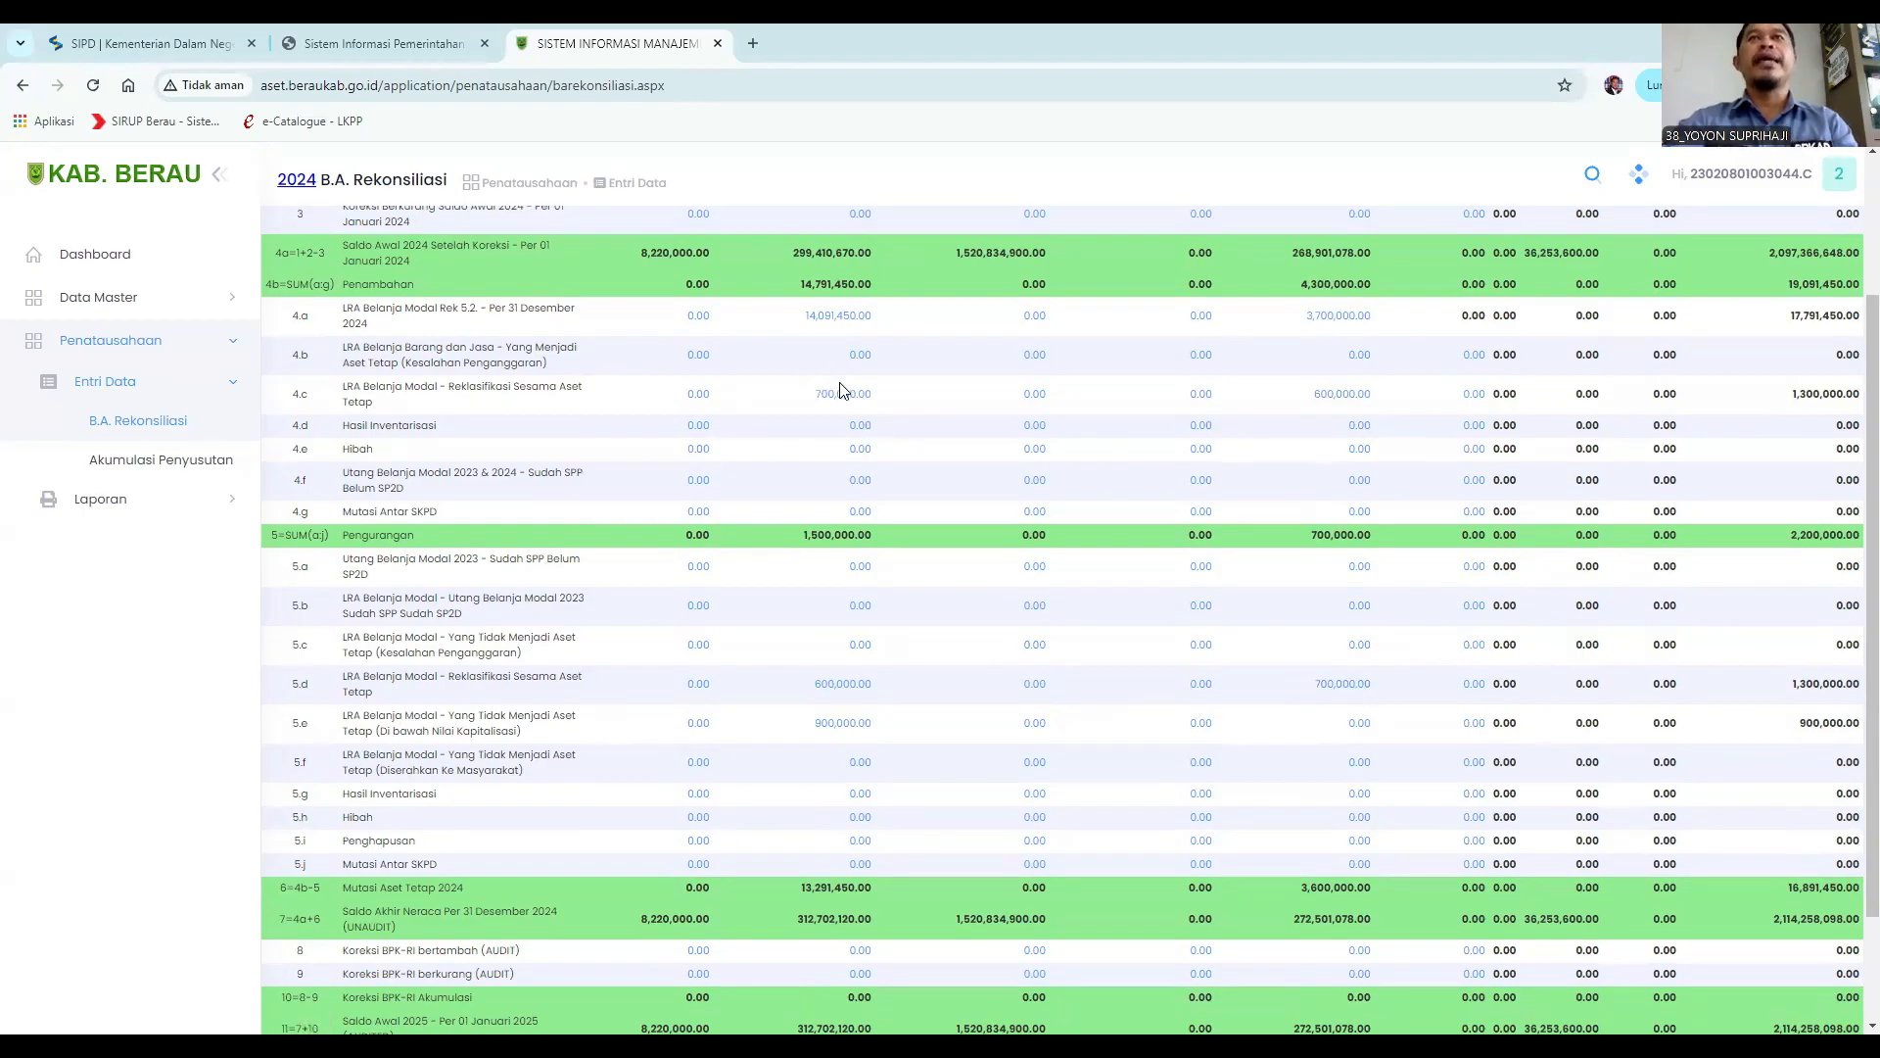
{"action": "scroll", "coordinate": [844, 390], "scroll_direction": "up", "scroll_amount": 2}
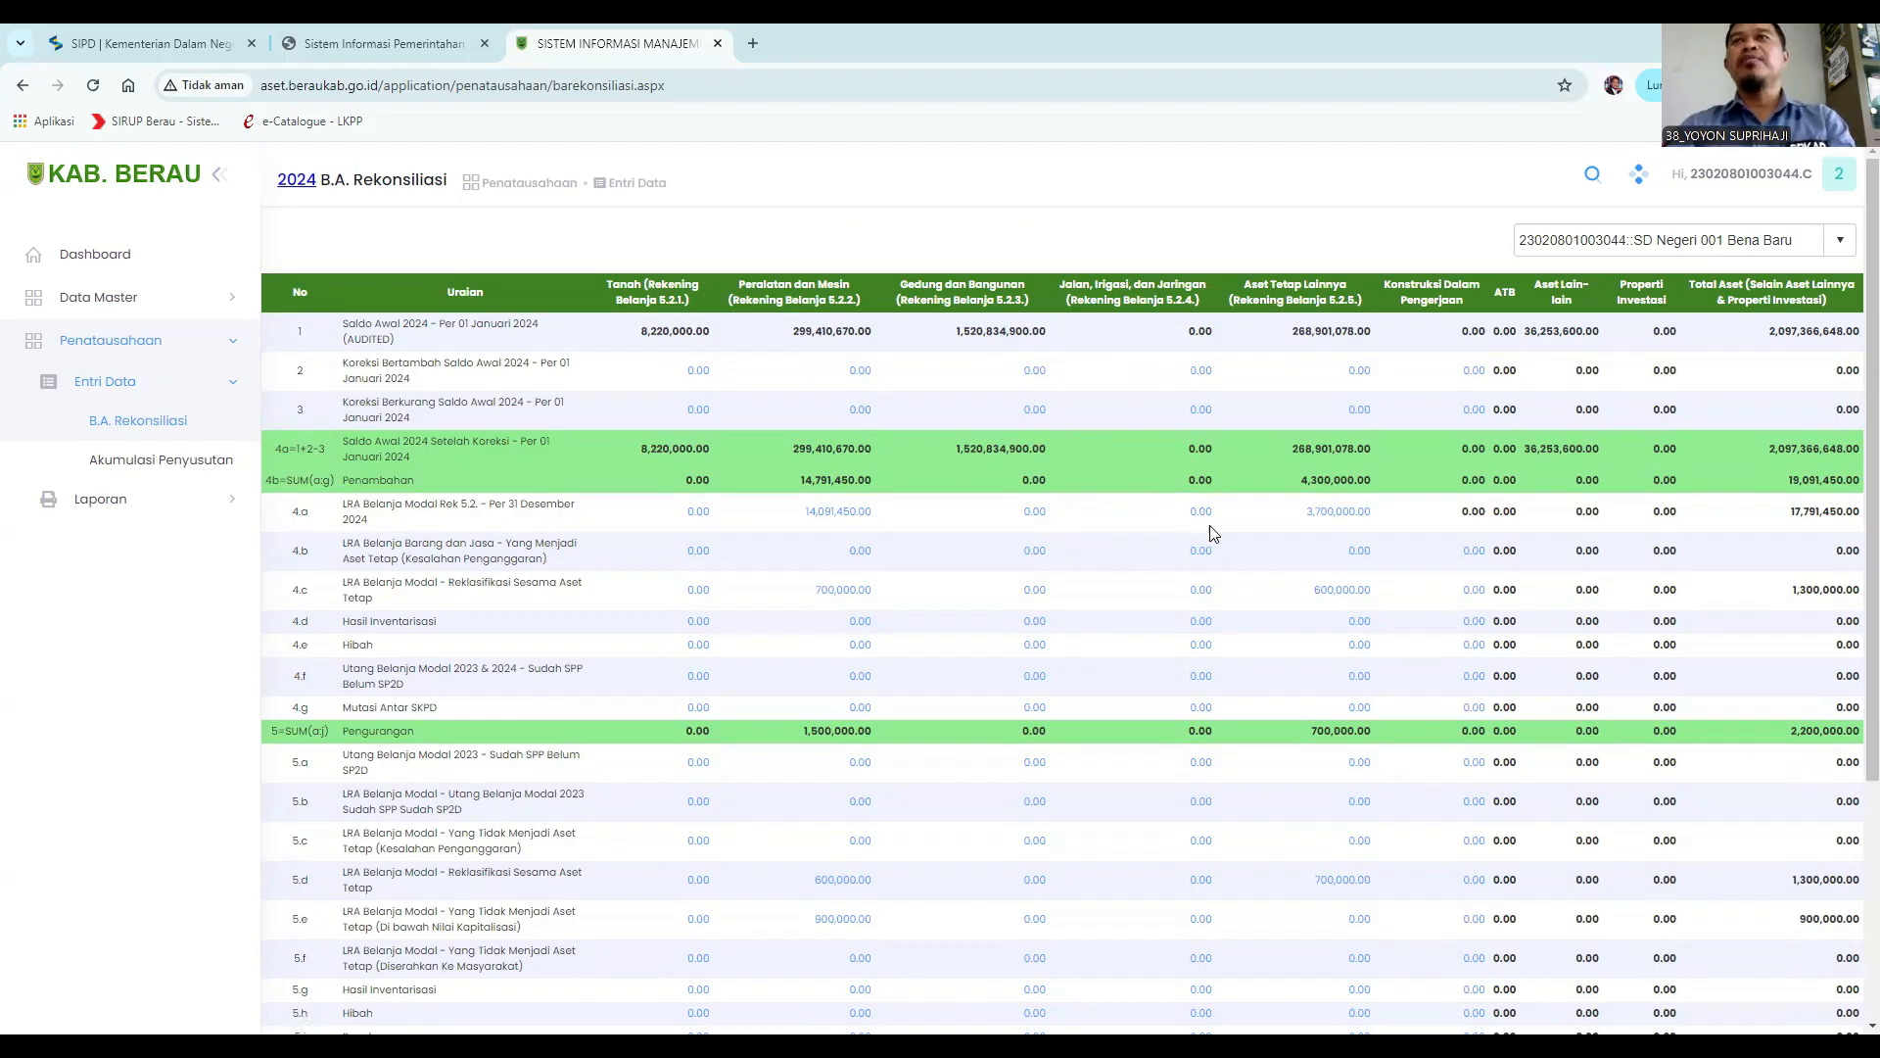
{"action": "left_click", "coordinate": [1329, 528]}
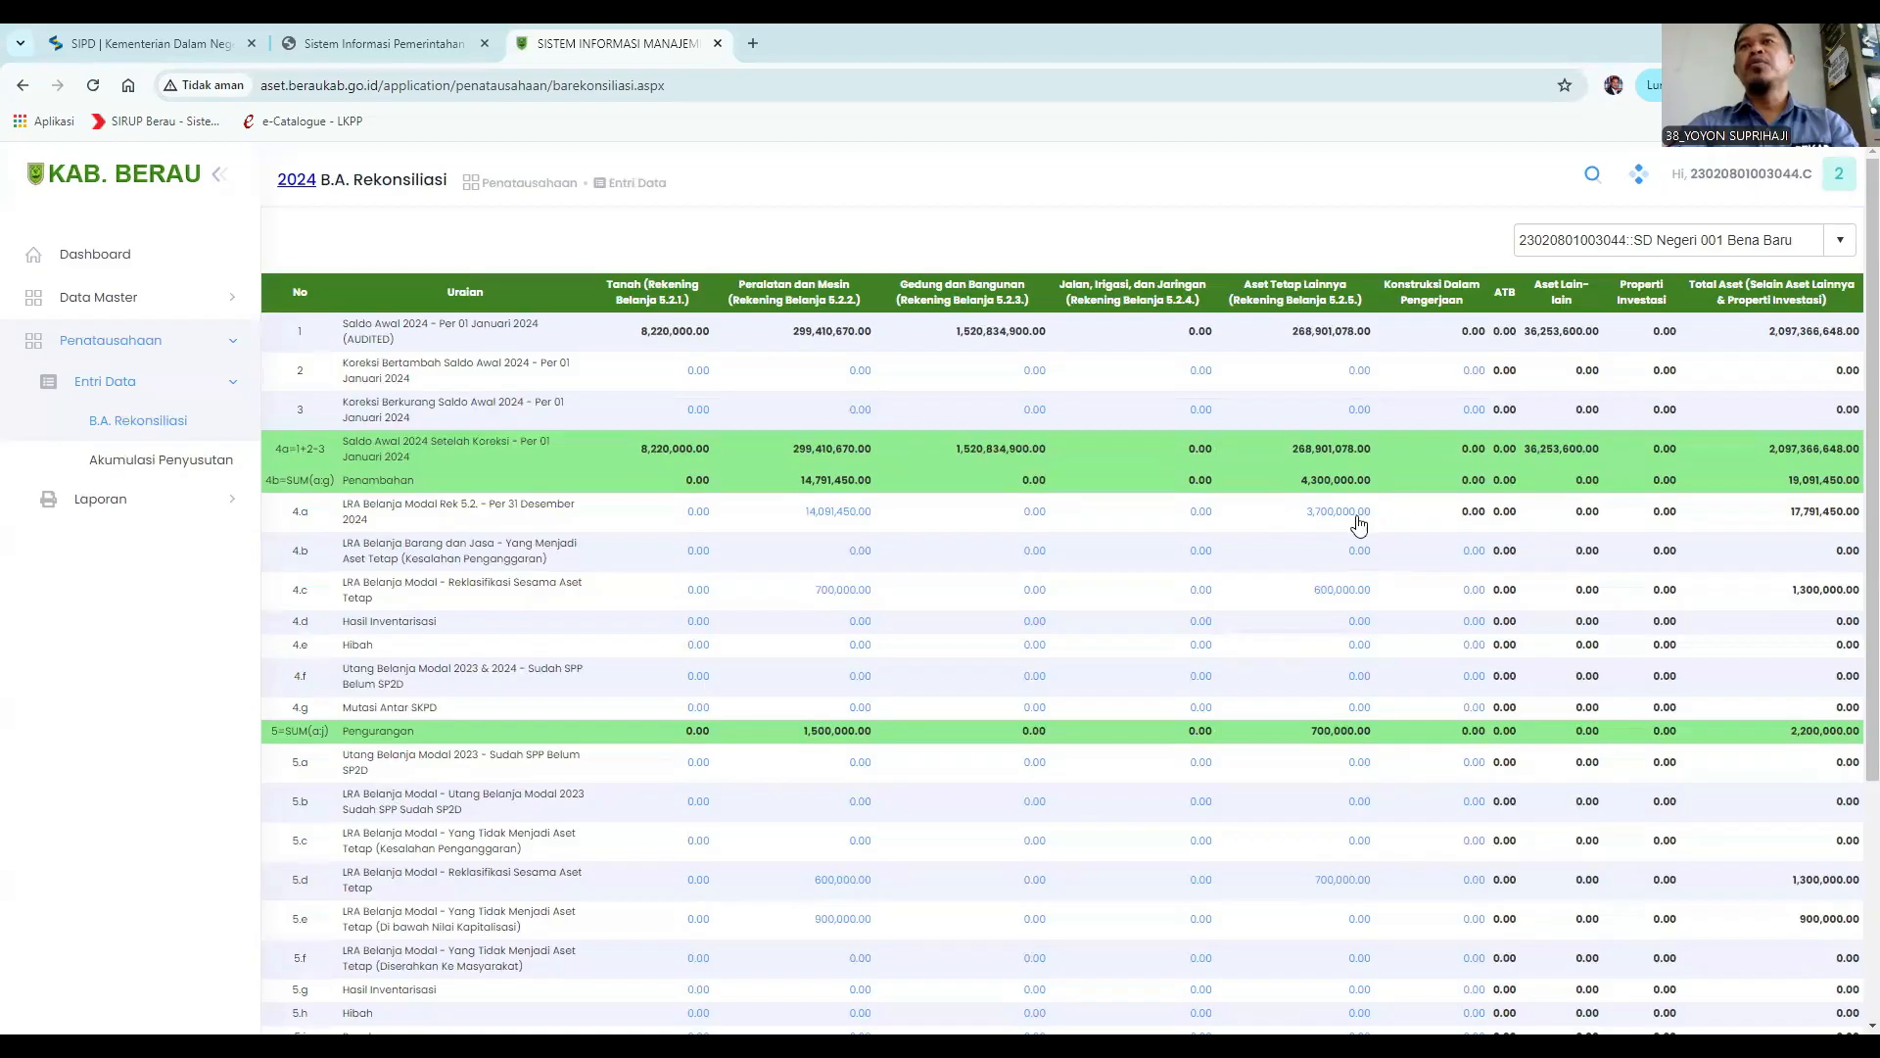
{"action": "left_click", "coordinate": [1317, 518]}
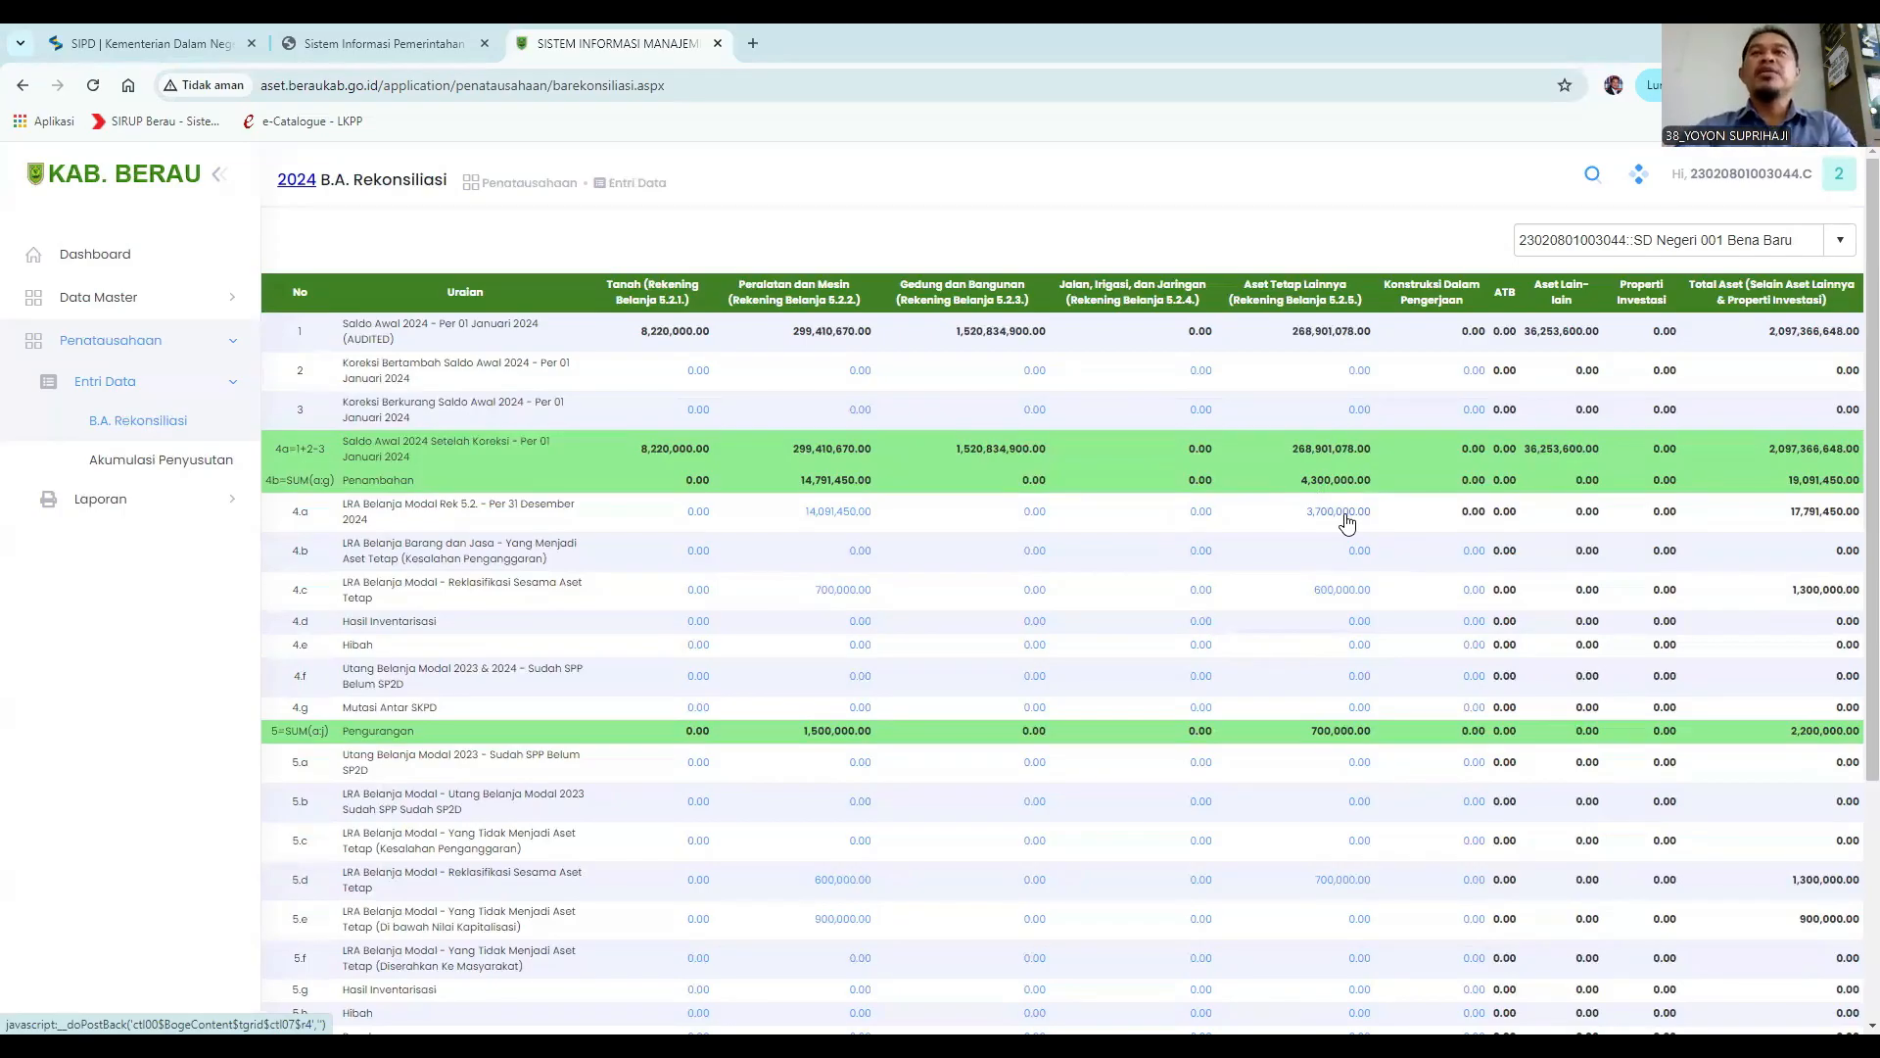
{"action": "left_click", "coordinate": [1347, 524]}
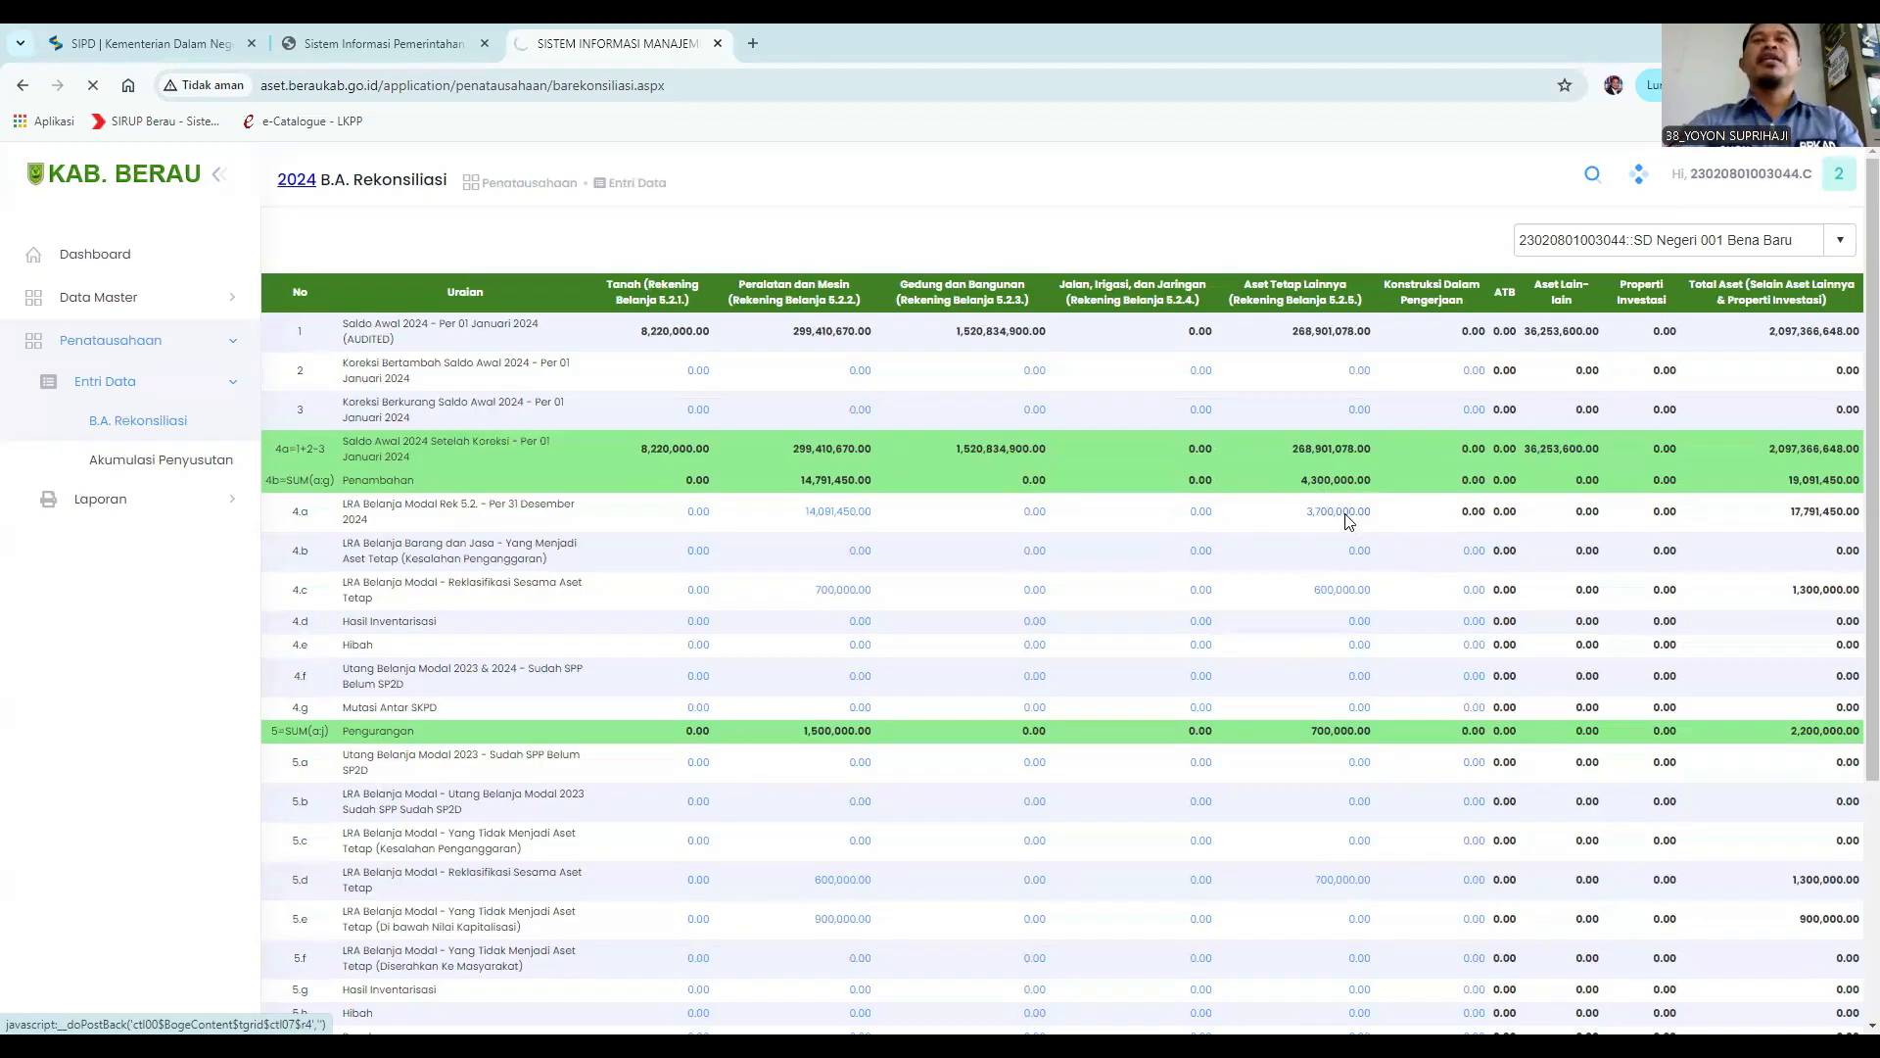